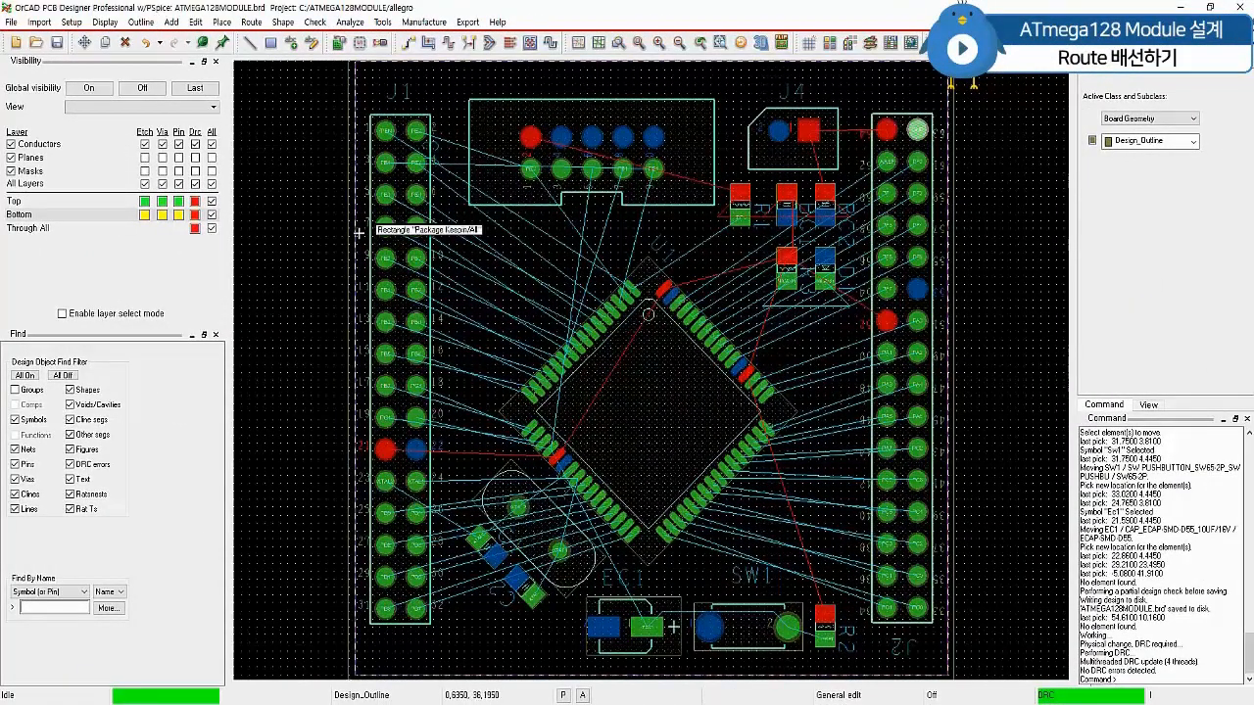
Set the grid spacing for all etch layers to 0.3175 in both X and Y
left_click(247, 22)
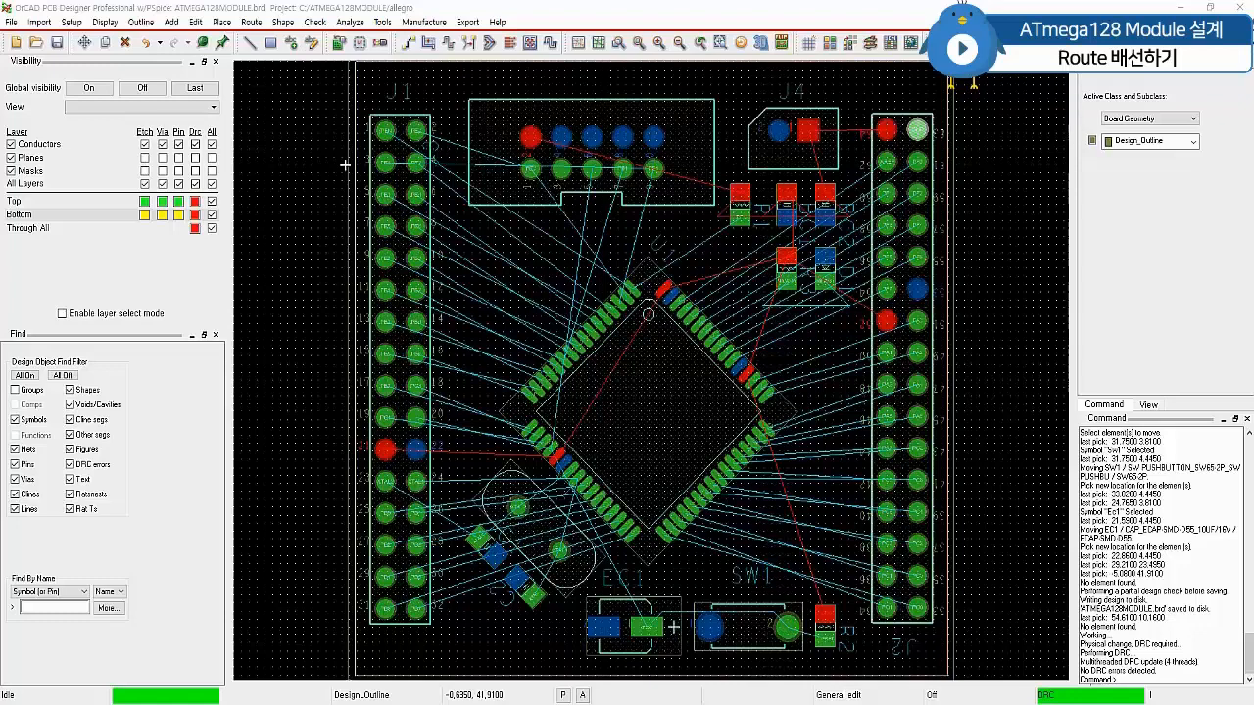
right_click(284, 135)
mouse_move(336, 145)
left_click(423, 172)
left_click(807, 258)
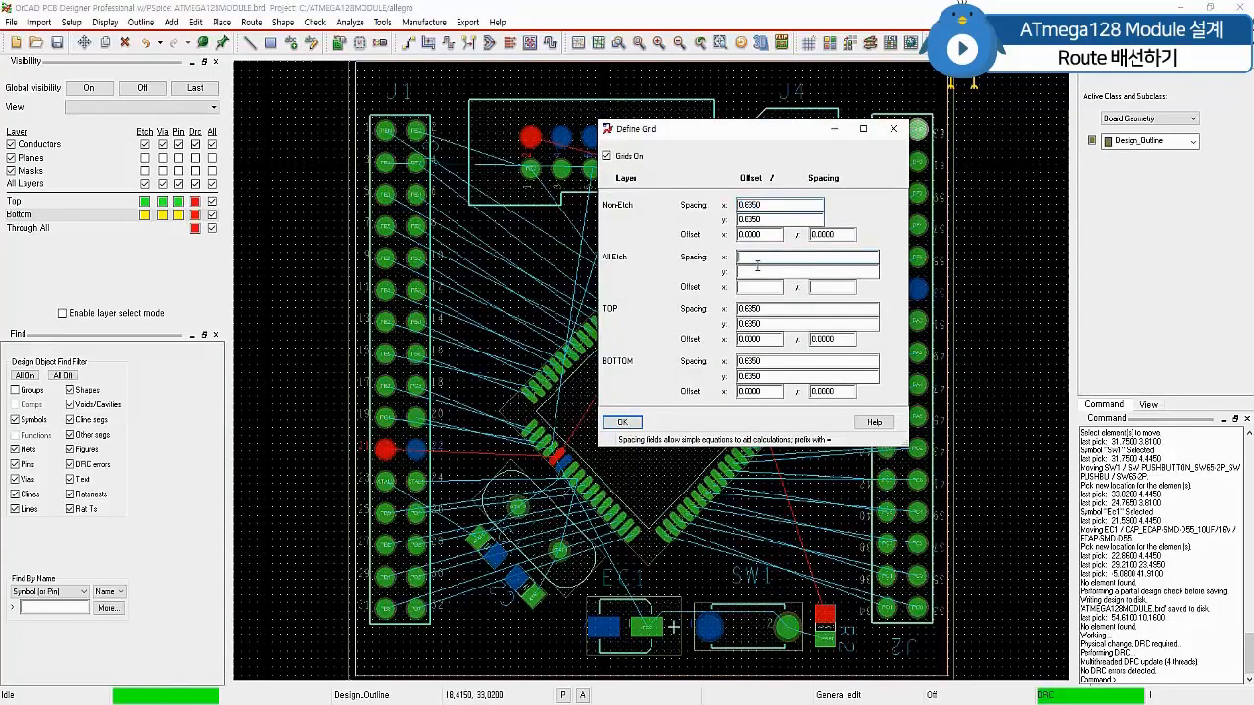
type("0.3175")
key("Tab")
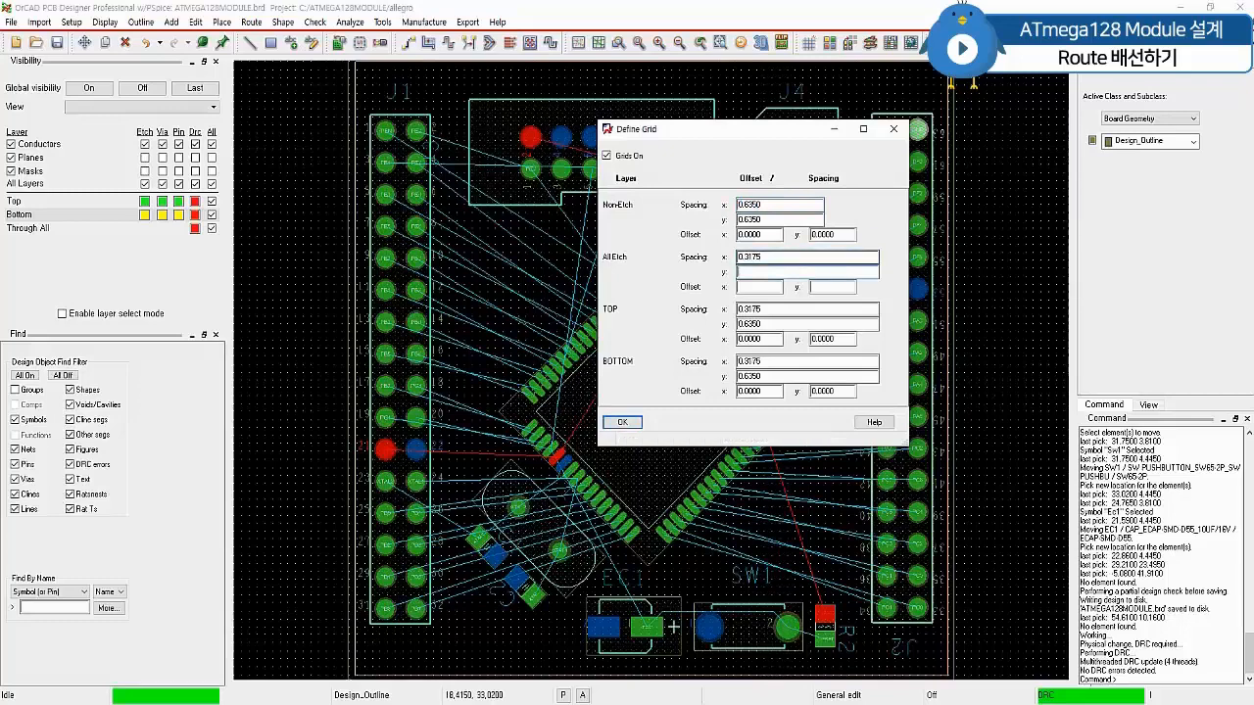
type("0.3175")
left_click(630, 425)
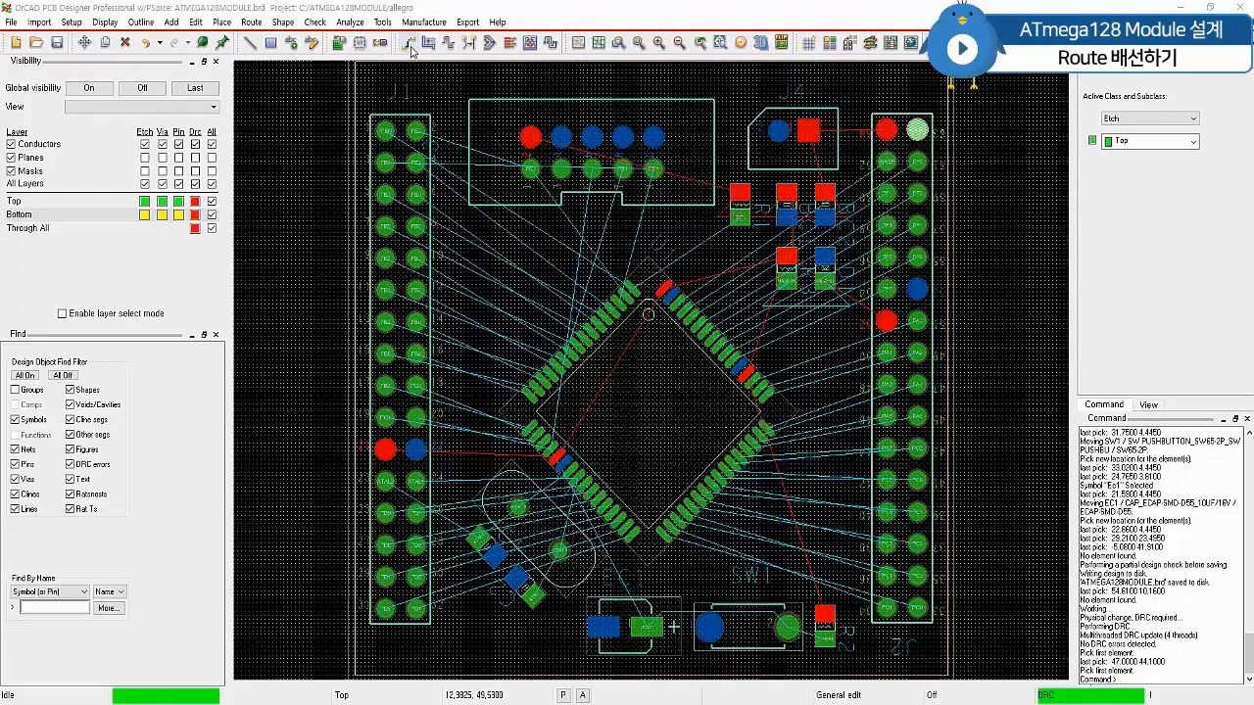
Route net PA3 from its microcontroller pad to its J2 header pin on the Top layer, with the line lock angle set to 45
left_click(411, 51)
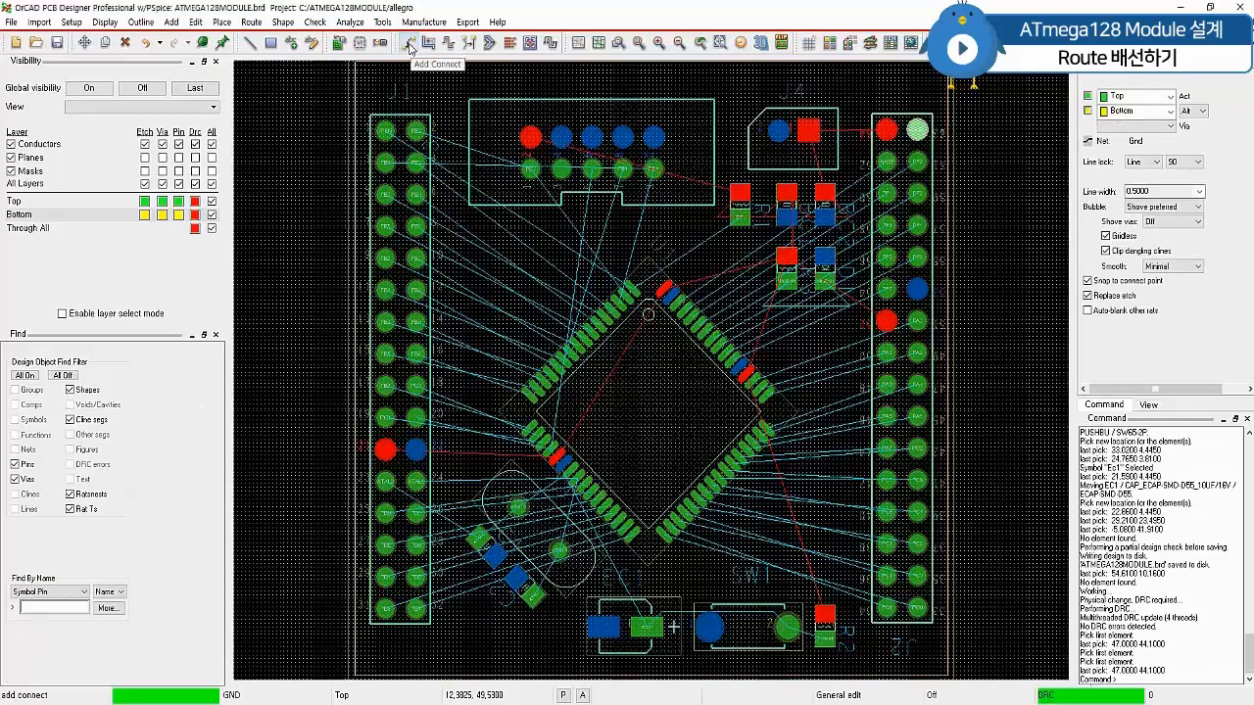
left_click(1003, 162)
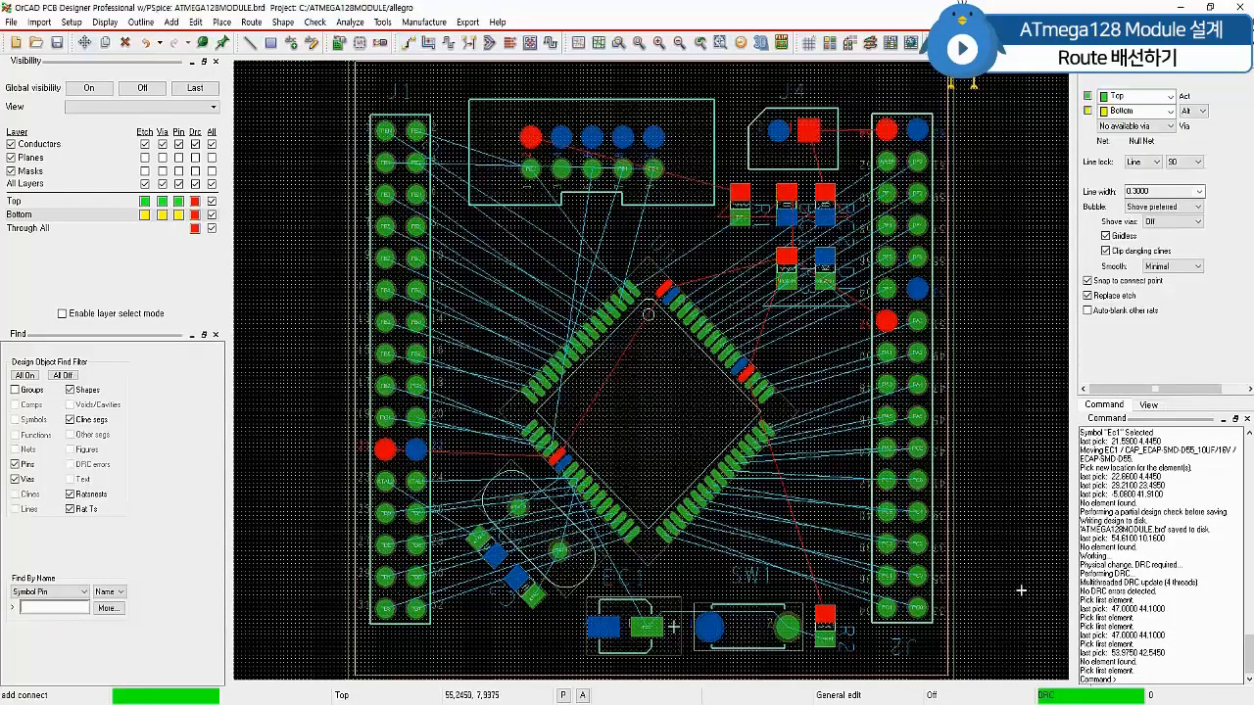
left_click(780, 440)
left_click(772, 437)
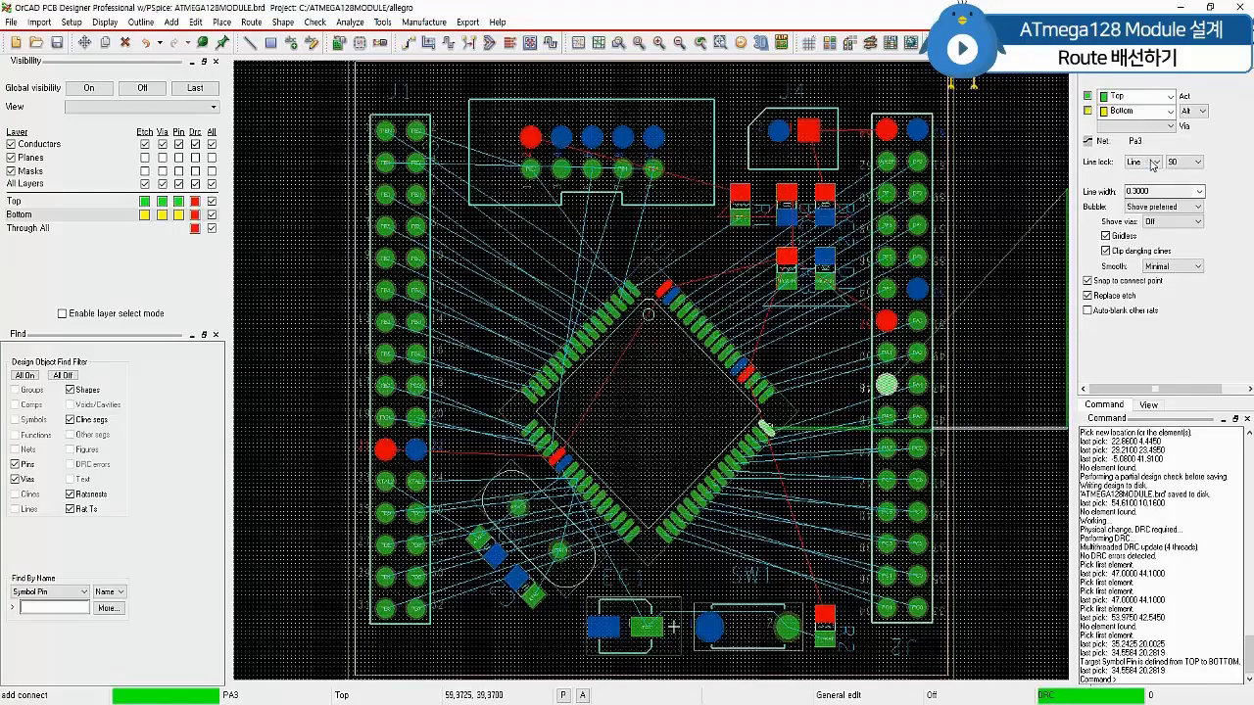
left_click(1196, 165)
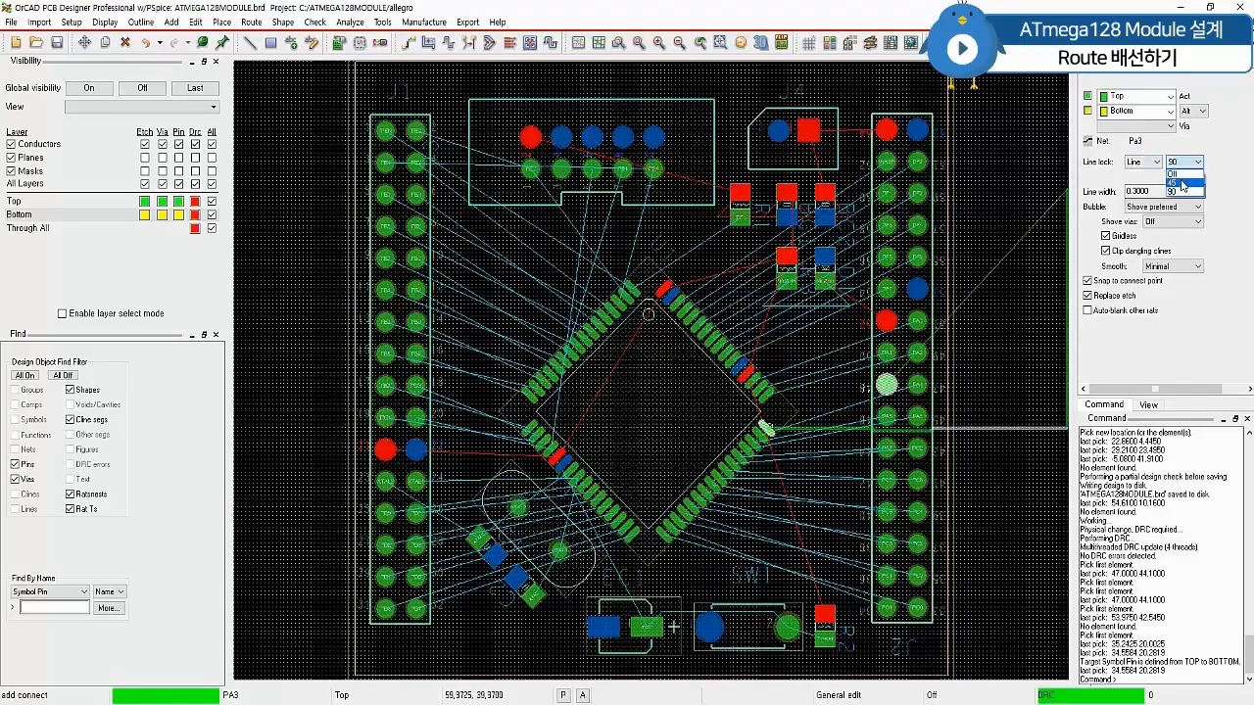
left_click(1183, 185)
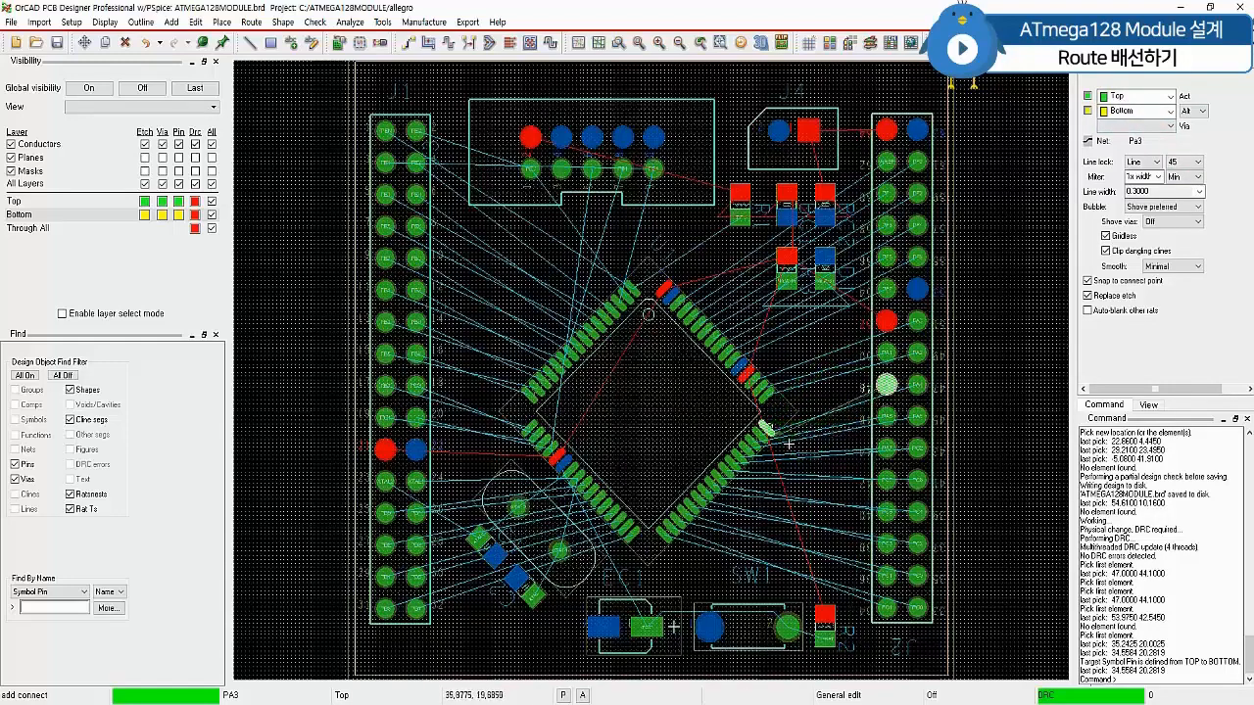
scroll(789, 444, "up", 2)
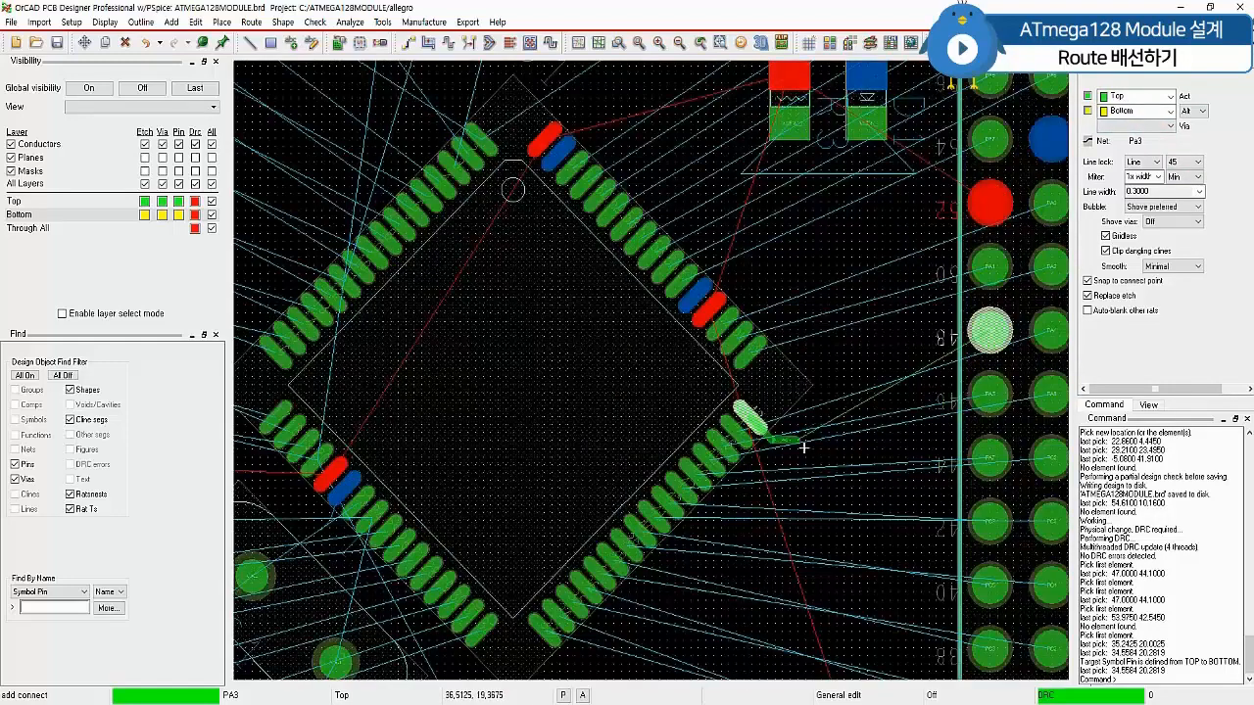
left_click(804, 448)
left_click(990, 331)
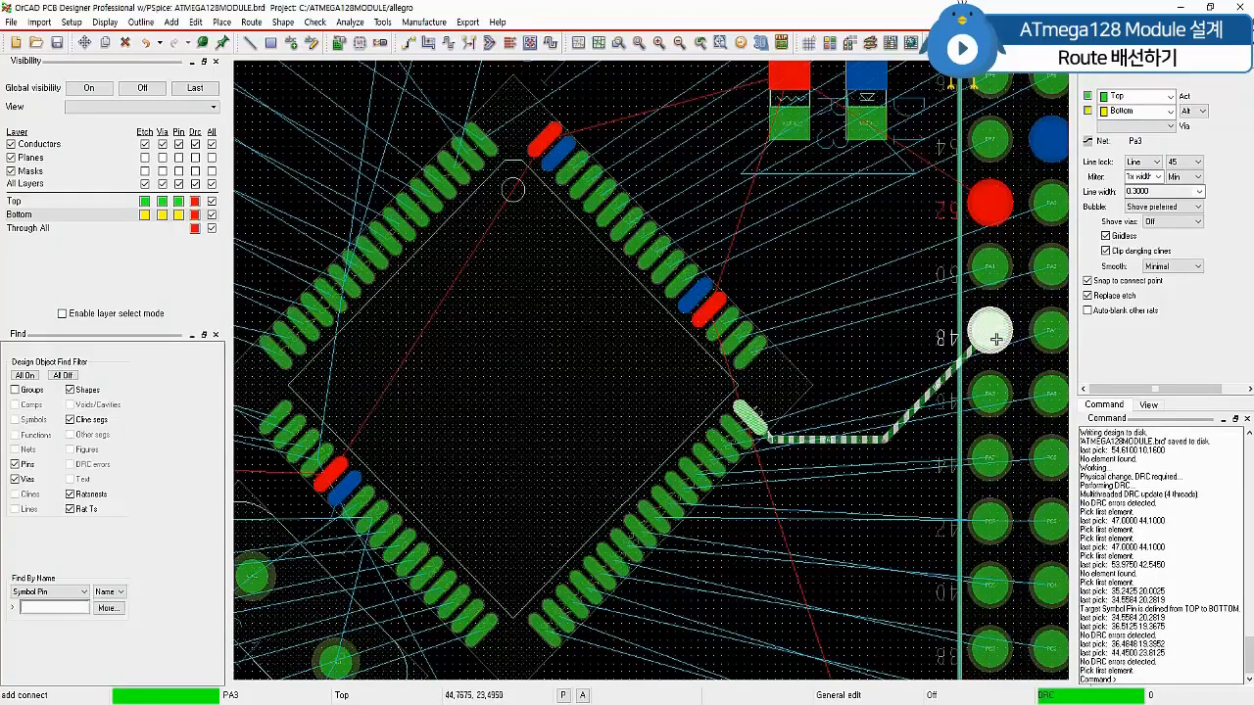
Route nets PA4 and PA5 from the microcontroller to their J2 pins, running parallel below the PA3 trace
left_click(752, 455)
left_click(732, 437)
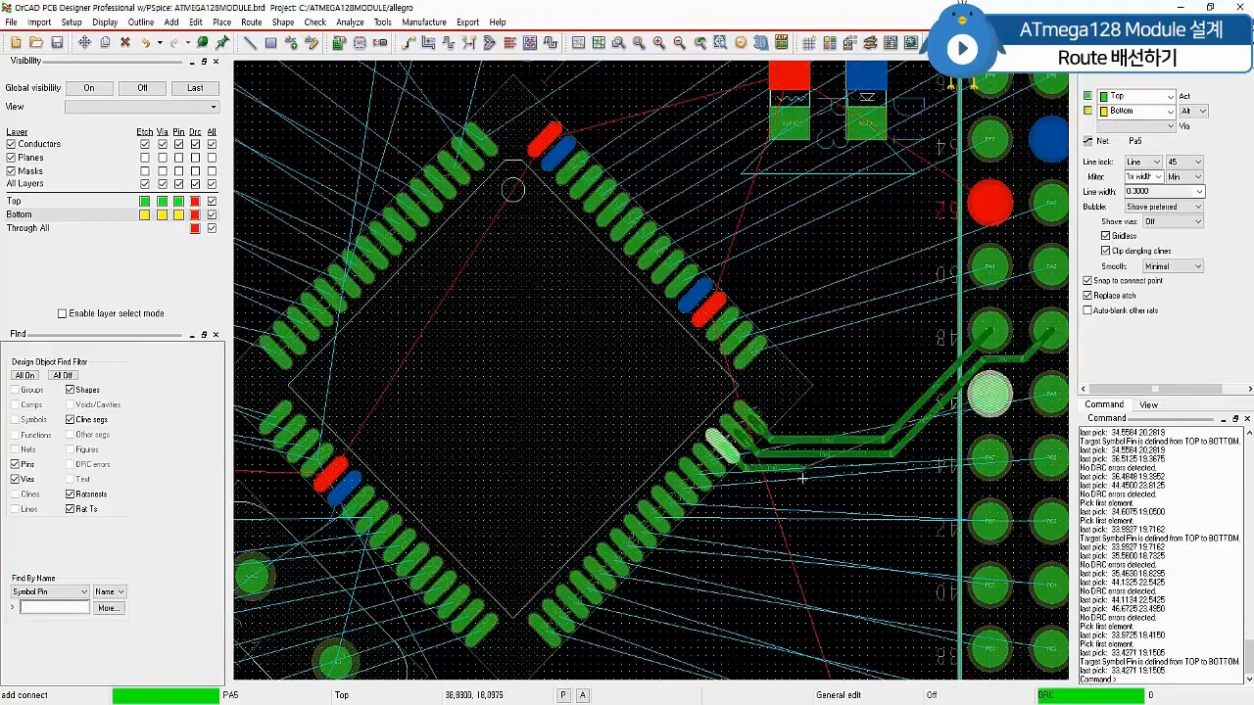
left_click(774, 466)
left_click(770, 478)
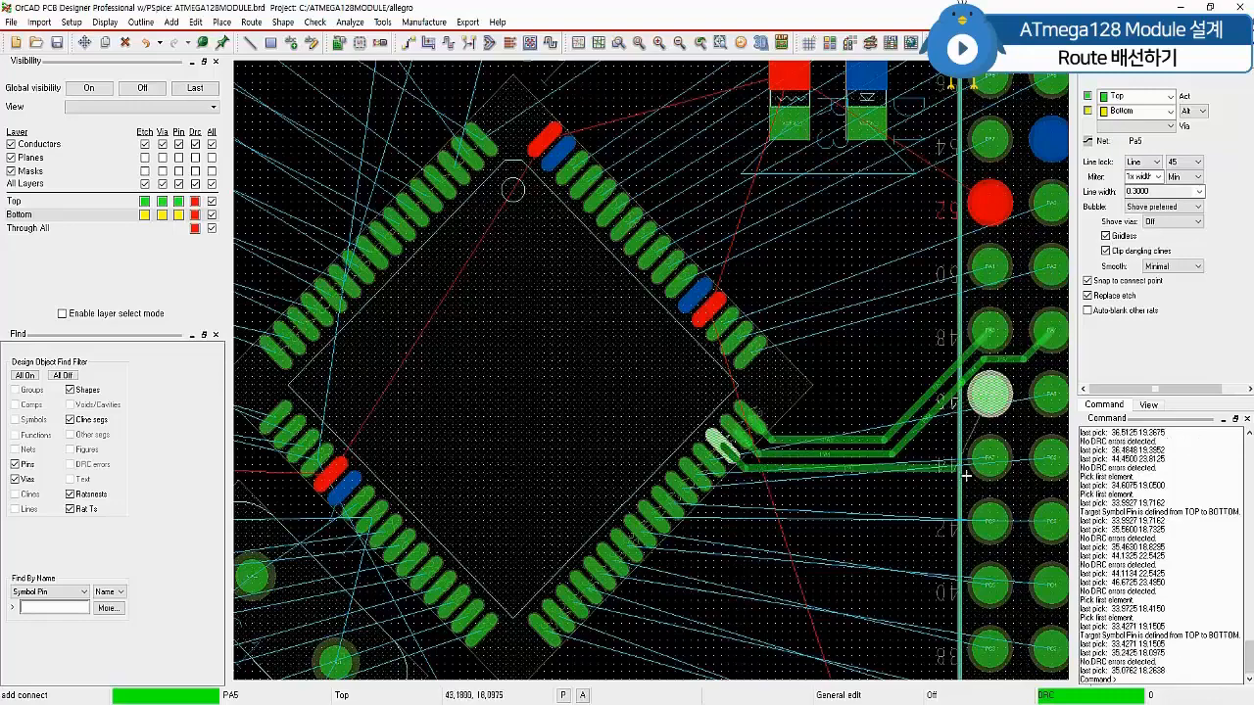
left_click(978, 416)
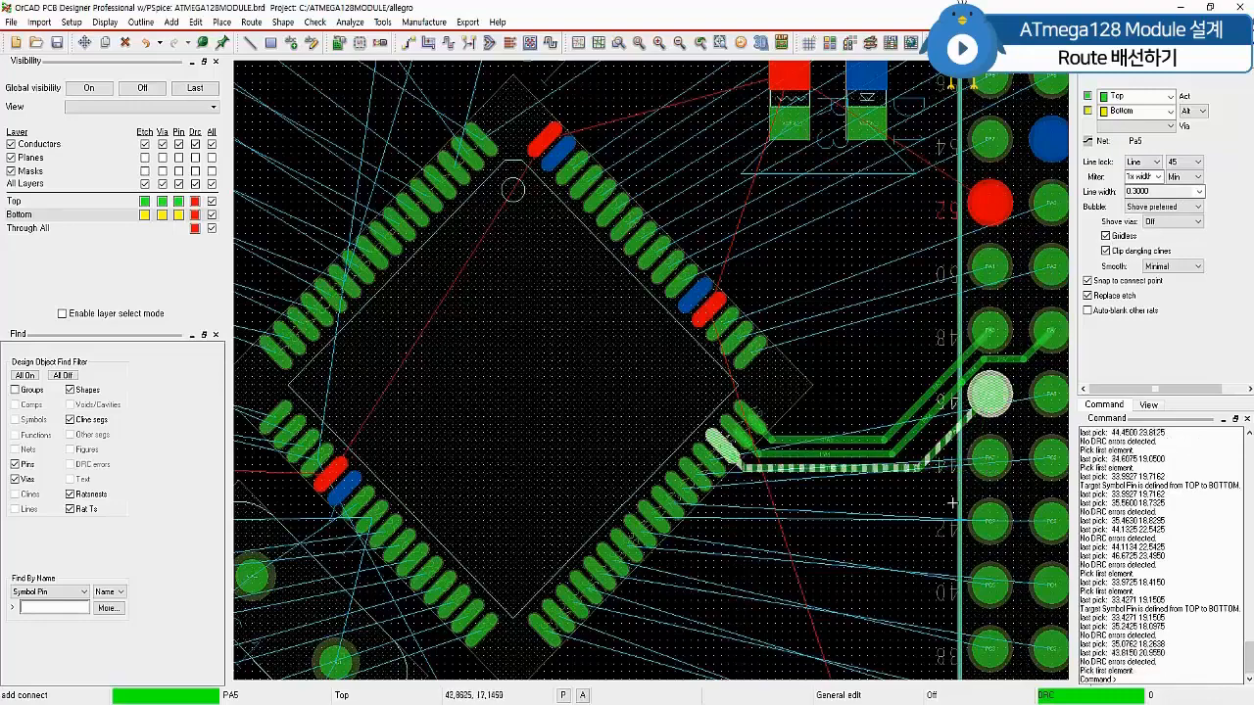
Route net PA6 below the PA5 trace and between the J2 pin rows to its outer-column J2 pin
middle_click_drag(978, 415, 914, 369)
left_click(654, 423)
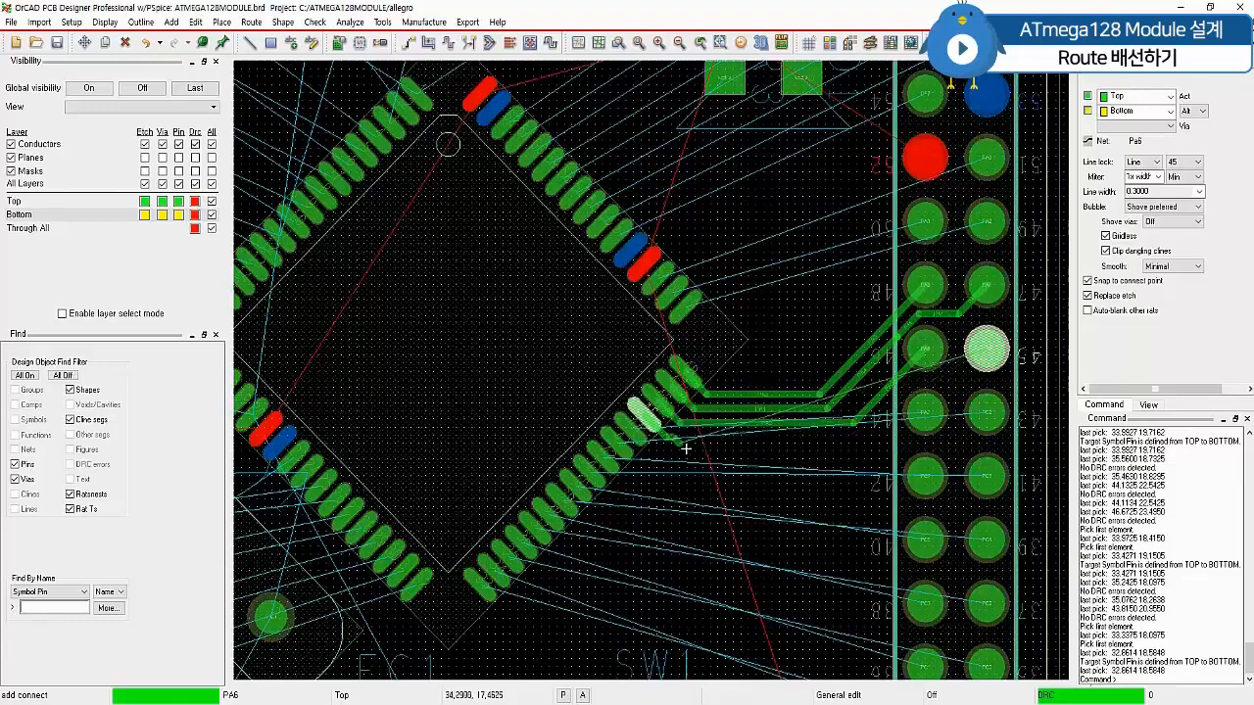
left_click(673, 448)
left_click(674, 448)
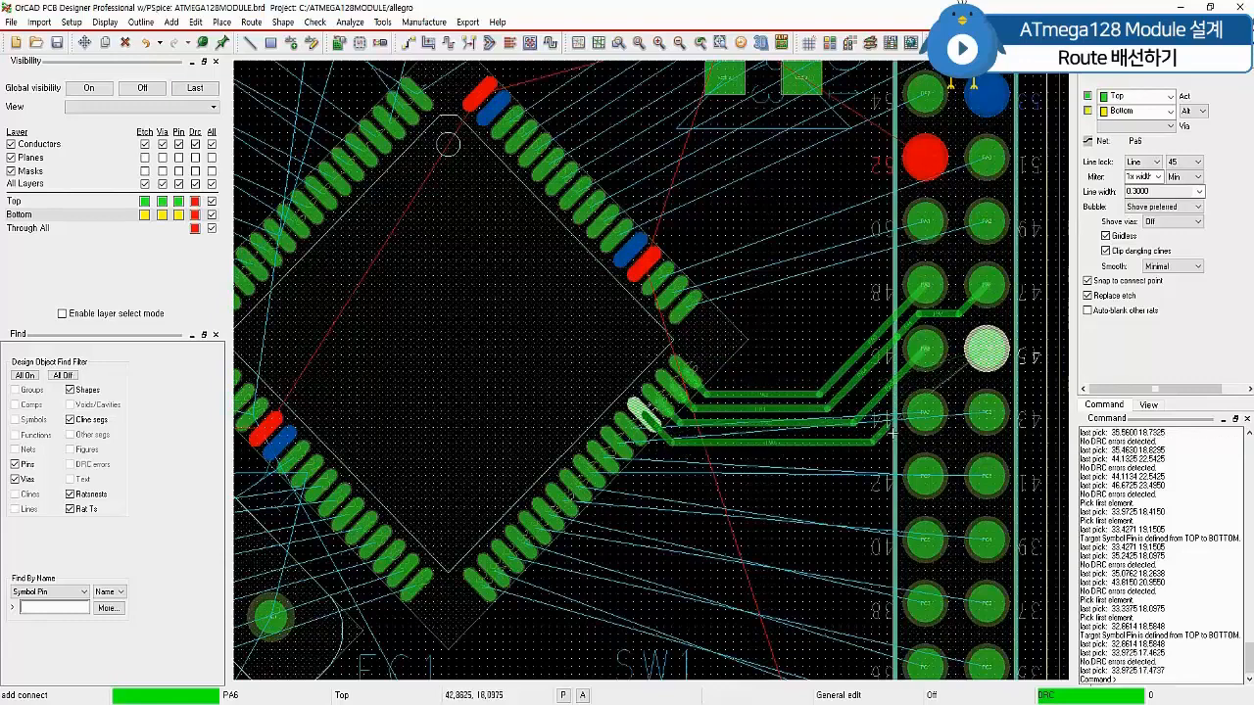
left_click(922, 387)
left_click(921, 387)
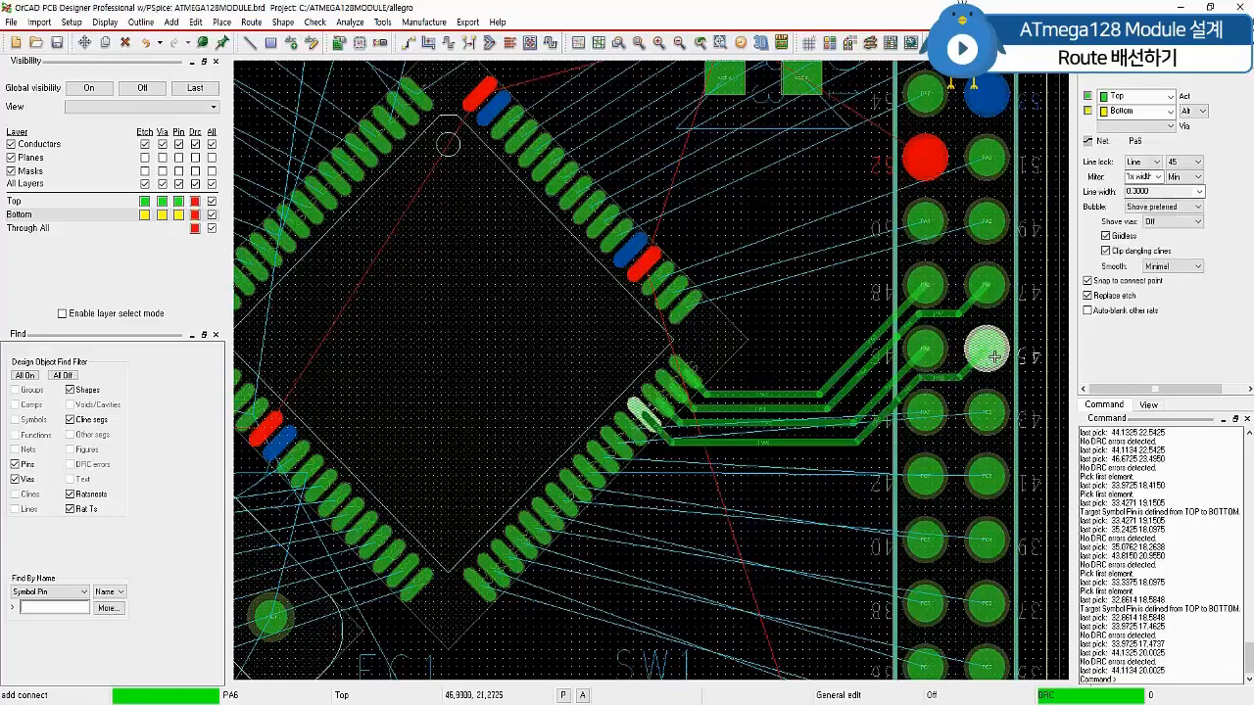
left_click(988, 349)
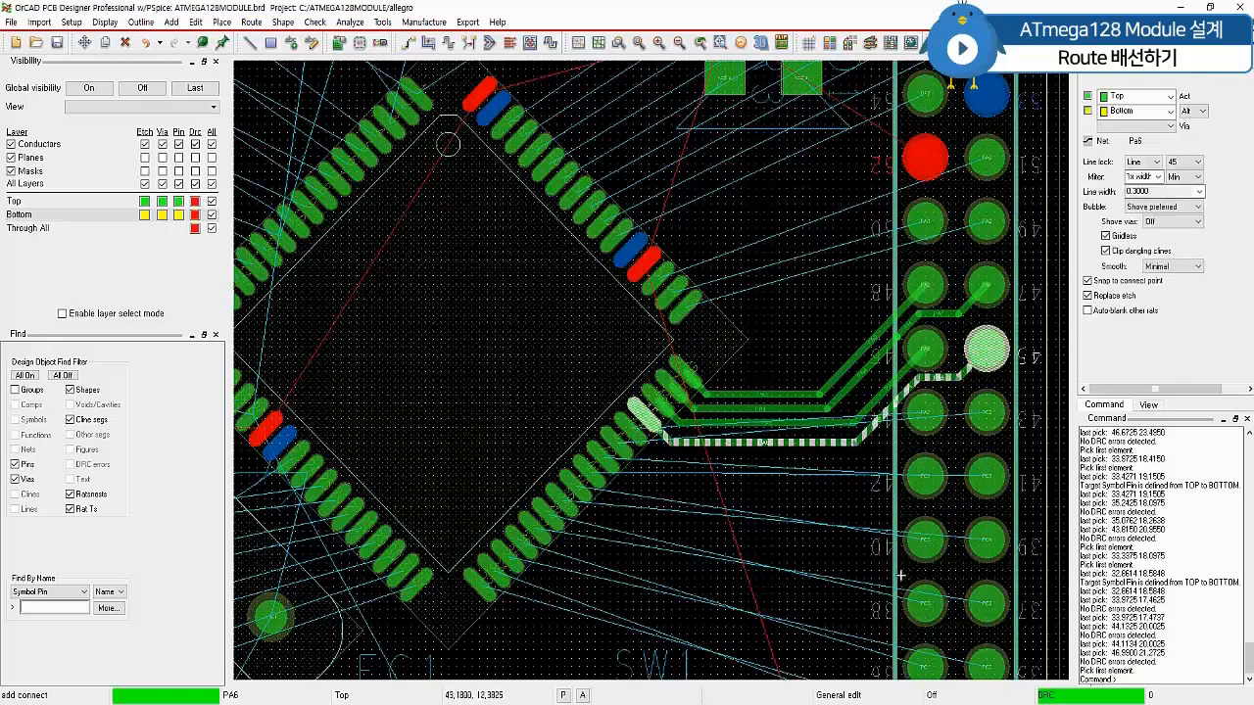
Route nets PA7 and PG2 from the microcontroller to their J2 pins, parallel to the existing traces
left_click(649, 446)
left_click(680, 461)
left_click(920, 413)
left_click(633, 458)
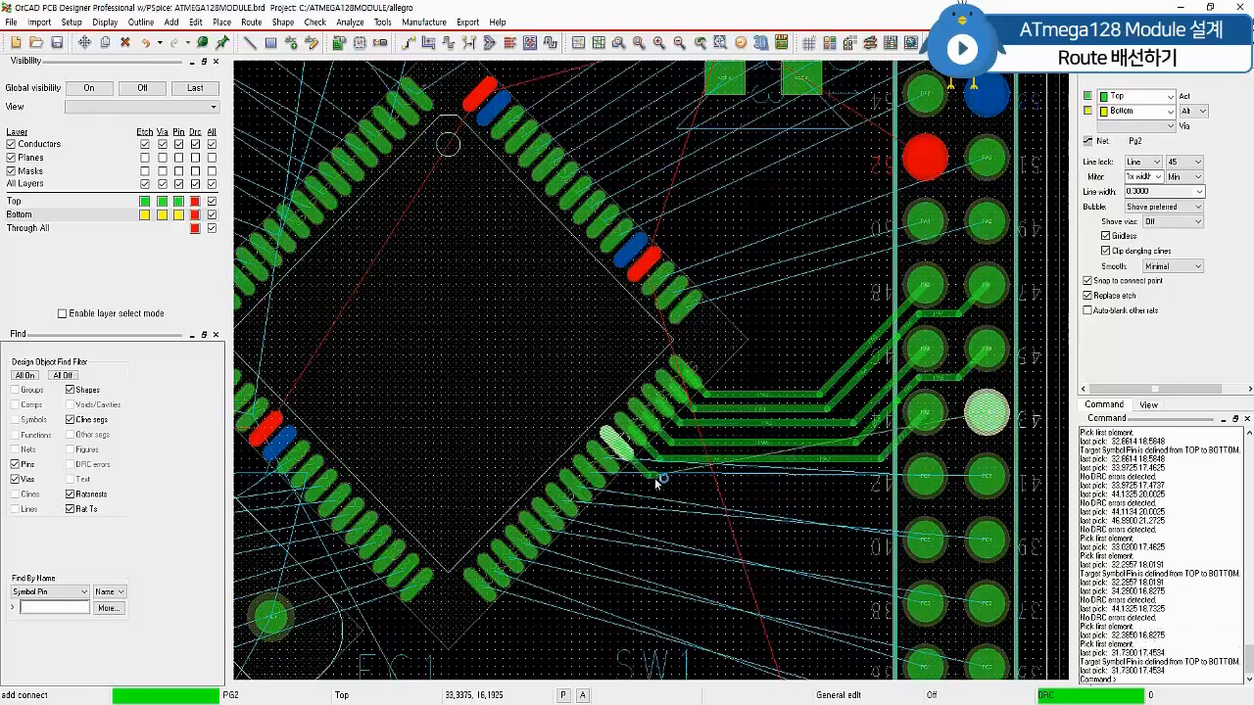
left_click(656, 480)
left_click(925, 449)
left_click(987, 416)
Route nets PC7 and PC6 from the microcontroller's lower-right side to their J2 header pins
middle_click_drag(987, 416, 909, 212)
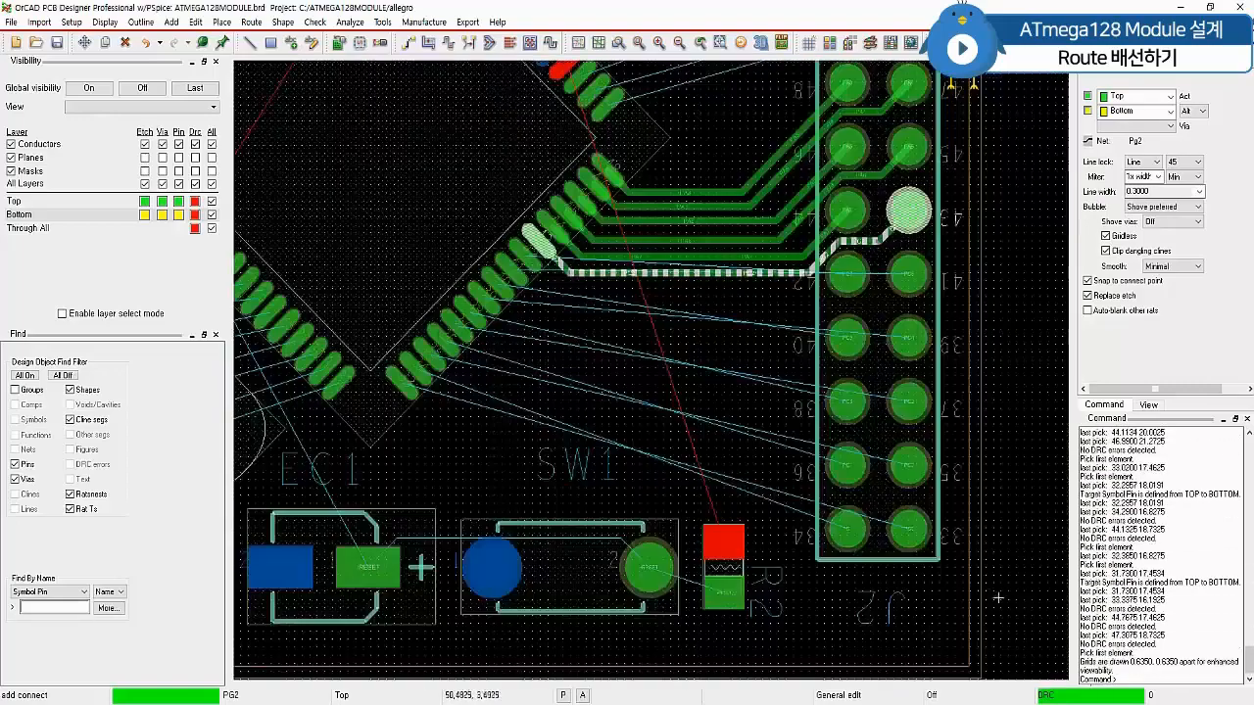
left_click(540, 269)
left_click(564, 292)
left_click(850, 276)
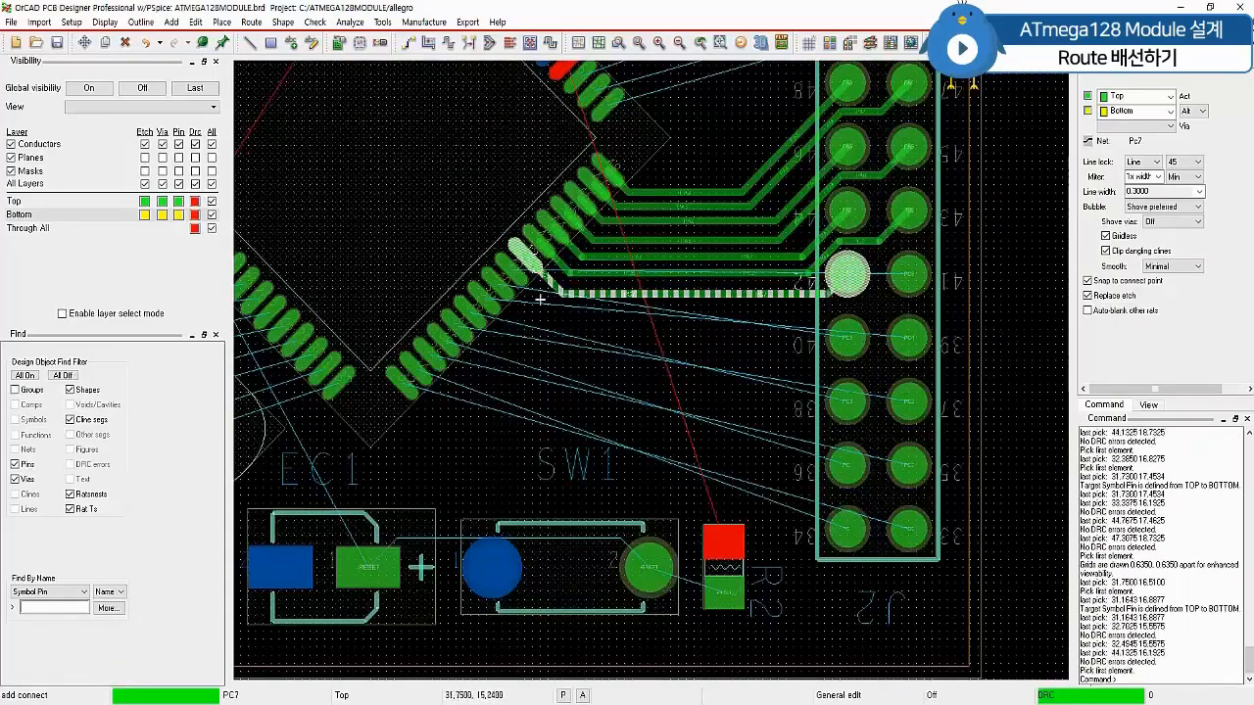
left_click(526, 281)
left_click(557, 306)
left_click(912, 274)
Route nets PC5 and PC4 from the microcontroller to their J2 header pins below the PC6 trace
left_click(508, 297)
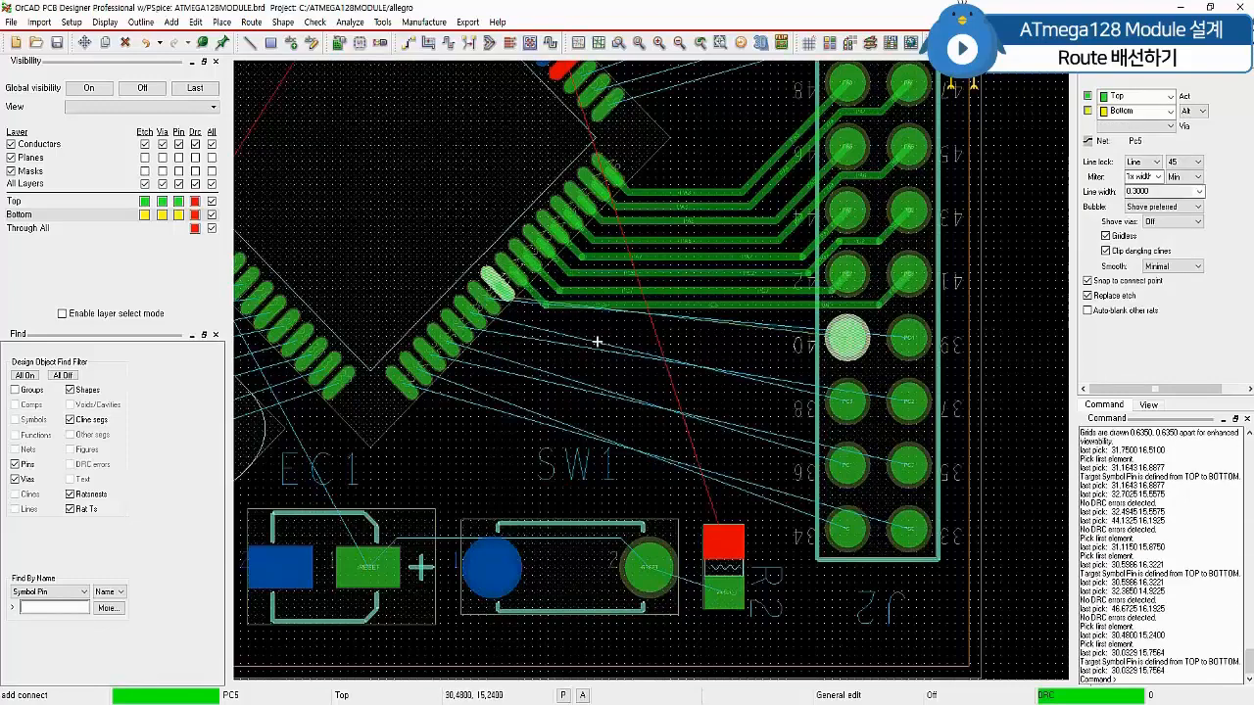
left_click(547, 332)
left_click(848, 338)
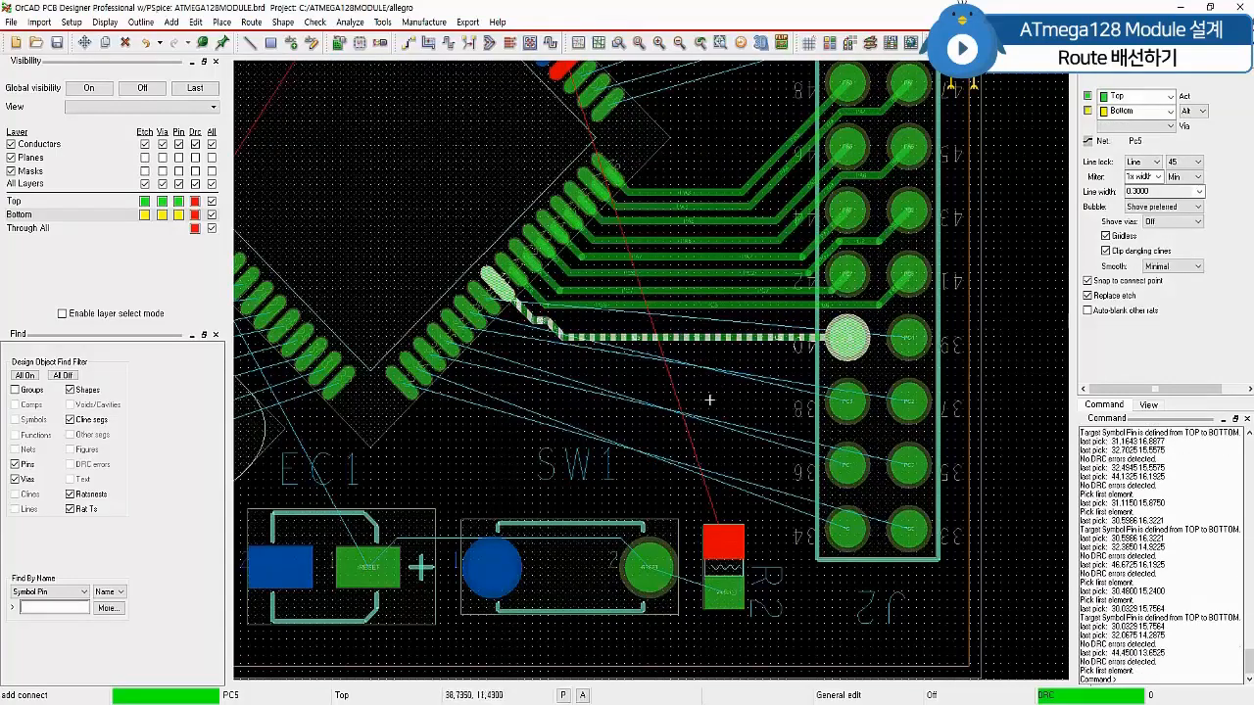
left_click(490, 311)
left_click(594, 359)
left_click(894, 351)
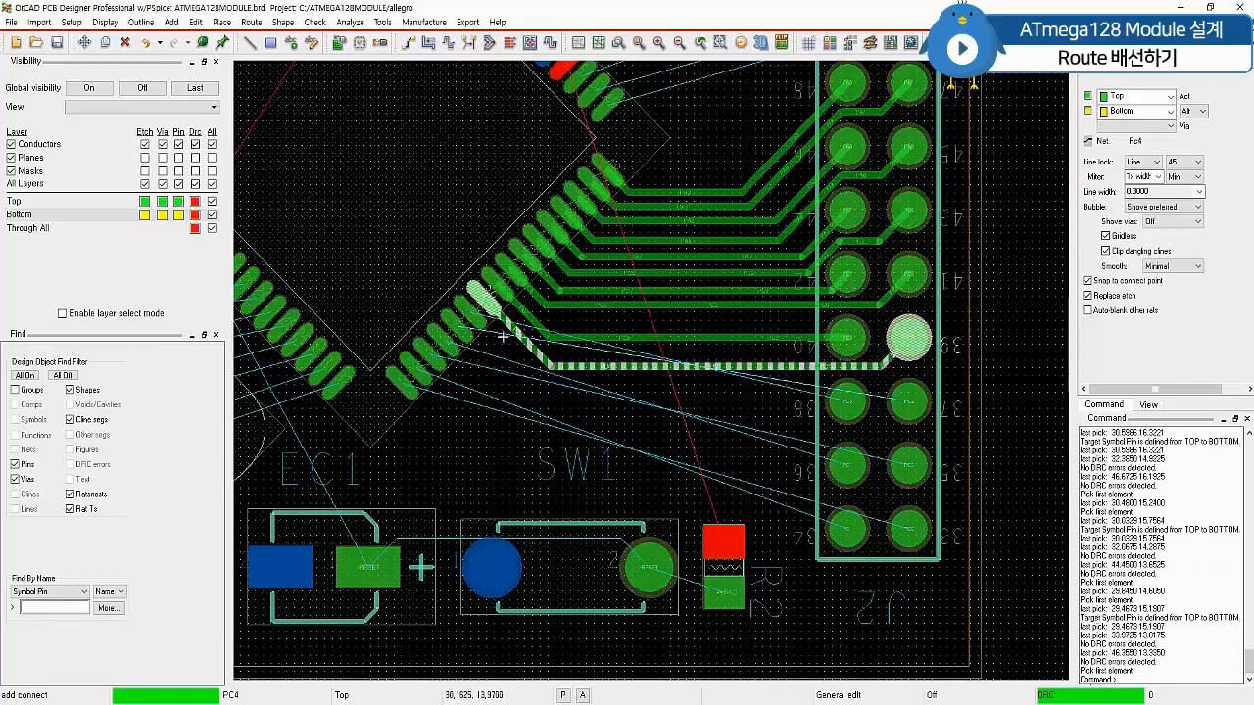
Route nets PC3 and PC2 from the microcontroller to their J2 header pins below the PC4 trace
left_click(487, 327)
left_click(574, 399)
left_click(844, 400)
left_click(470, 343)
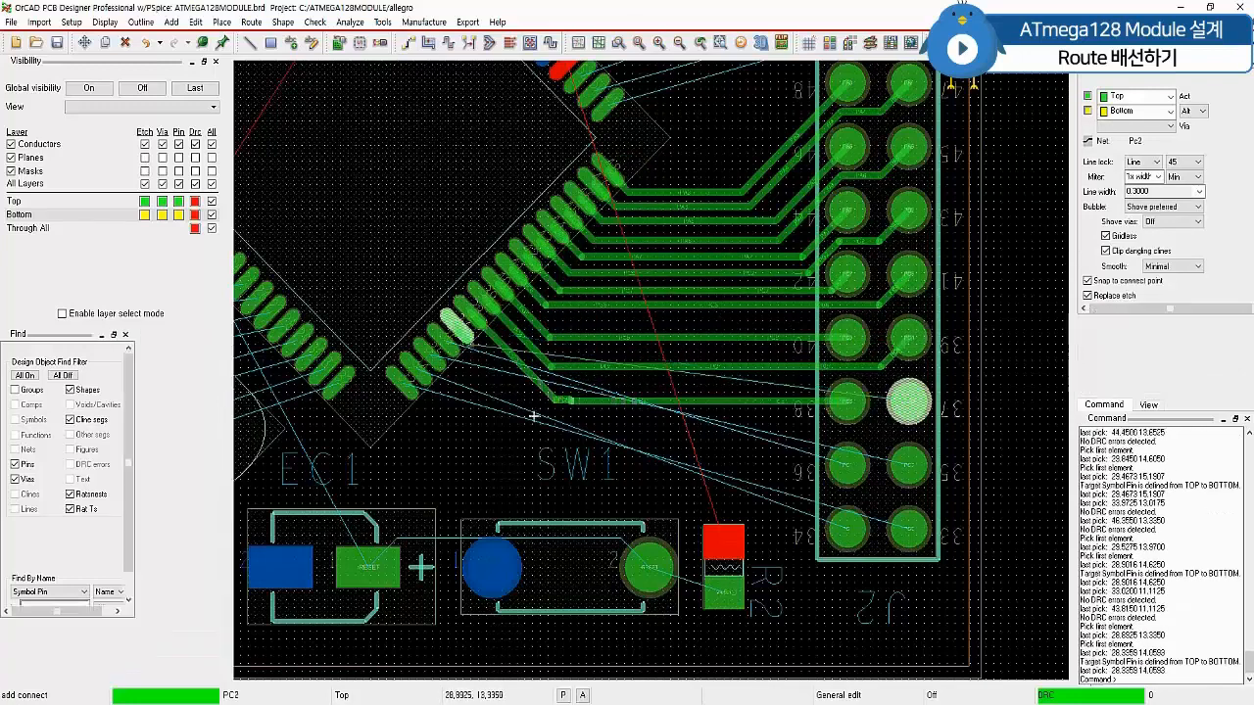
left_click(552, 428)
left_click(909, 410)
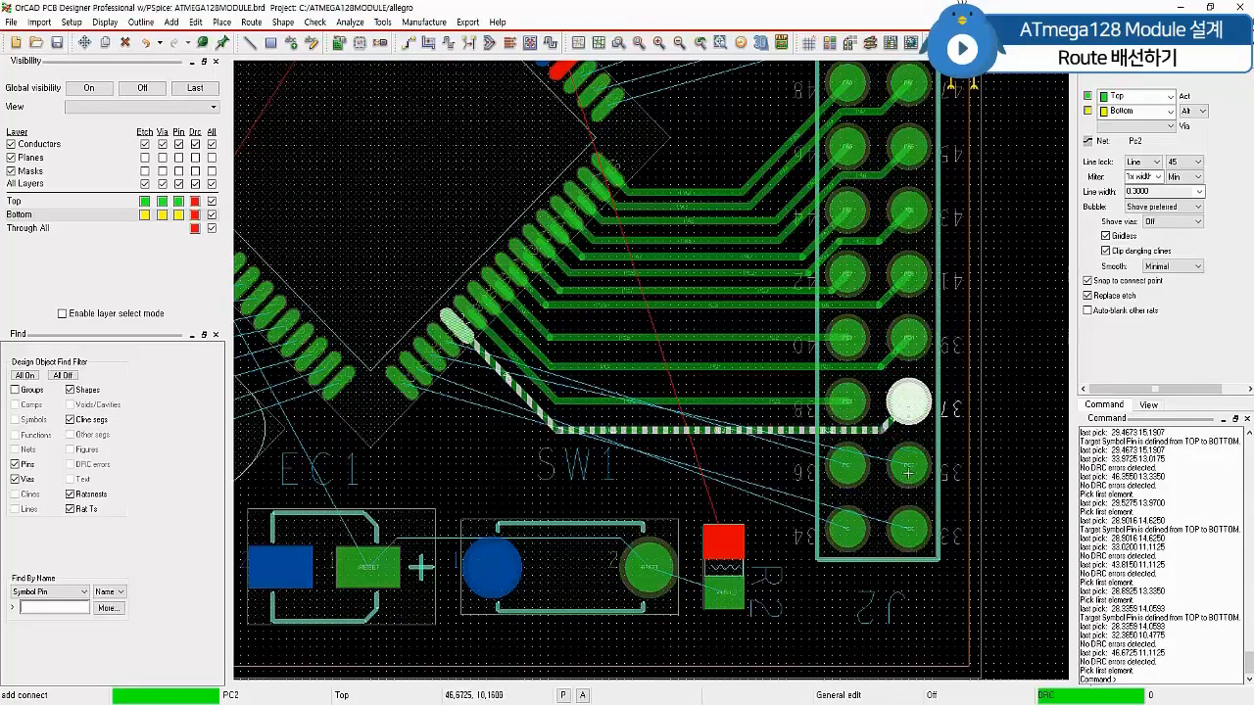
Route nets PC1 and PC0 from the microcontroller to their J2 header pins, passing above switch SW1
left_click(450, 363)
left_click(439, 351)
left_click(561, 457)
left_click(848, 465)
left_click(446, 381)
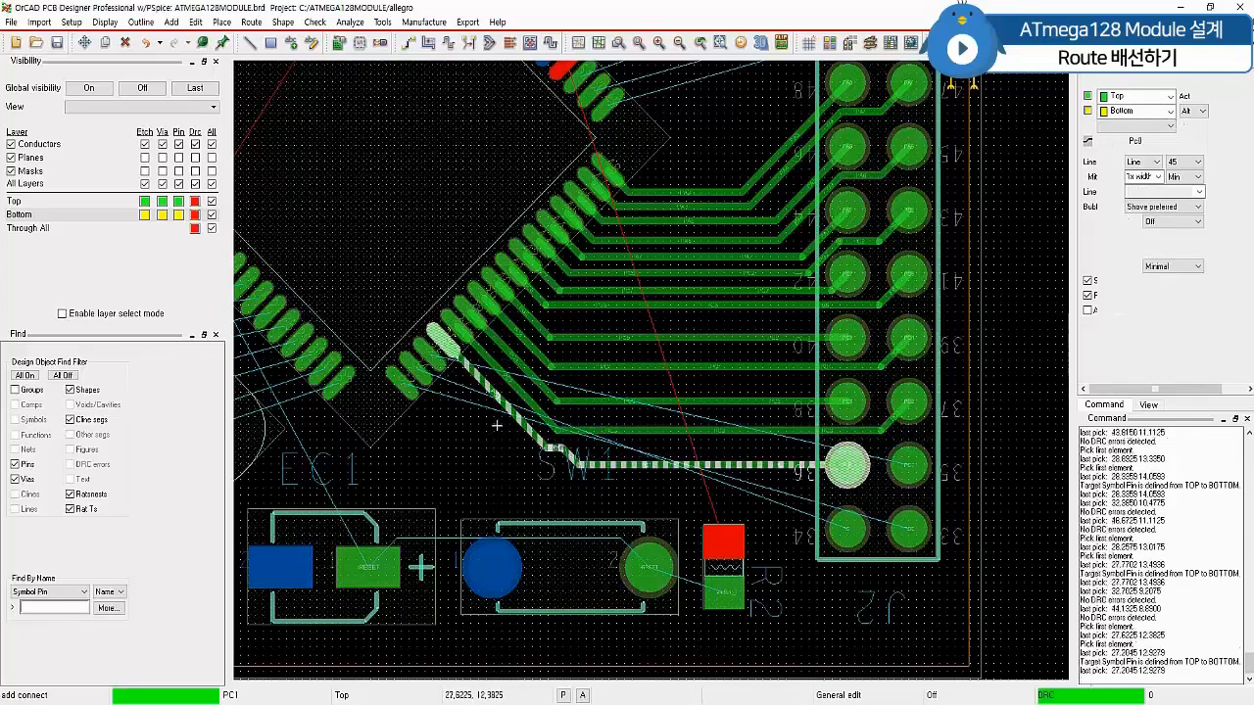
left_click(436, 364)
left_click(577, 490)
left_click(909, 469)
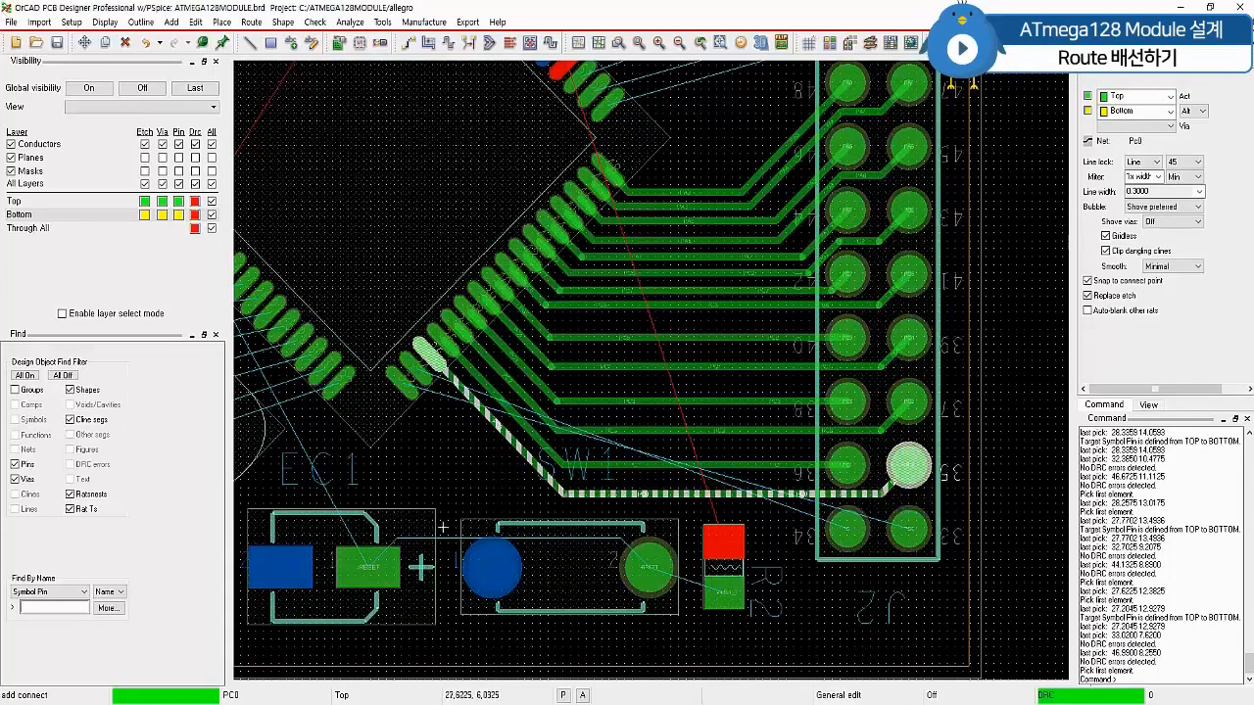
Route net PG1 down between the SW1 pads and underneath R2 to its inner-column J2 pin
left_click(422, 377)
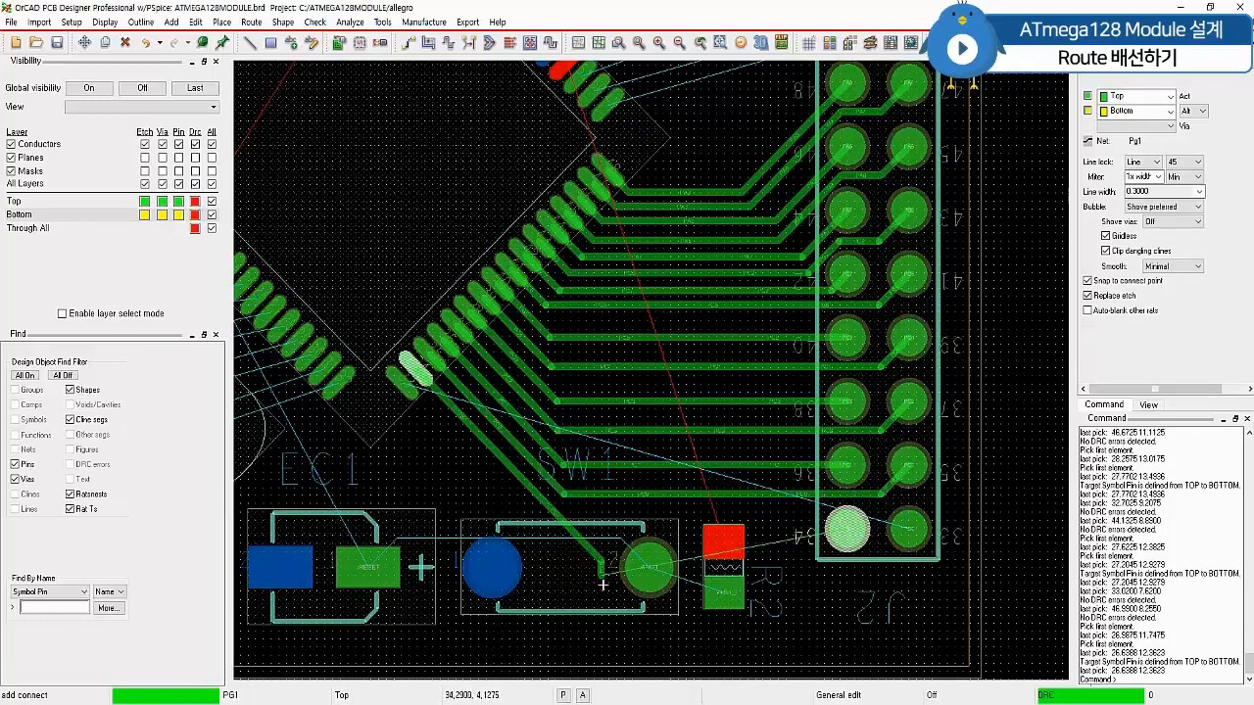
left_click(603, 585)
left_click(632, 623)
left_click(846, 532)
Route net PG0 between the SW1 pads and around the outside of the PG1 trace to the last outer-column J2 pin
left_click(405, 388)
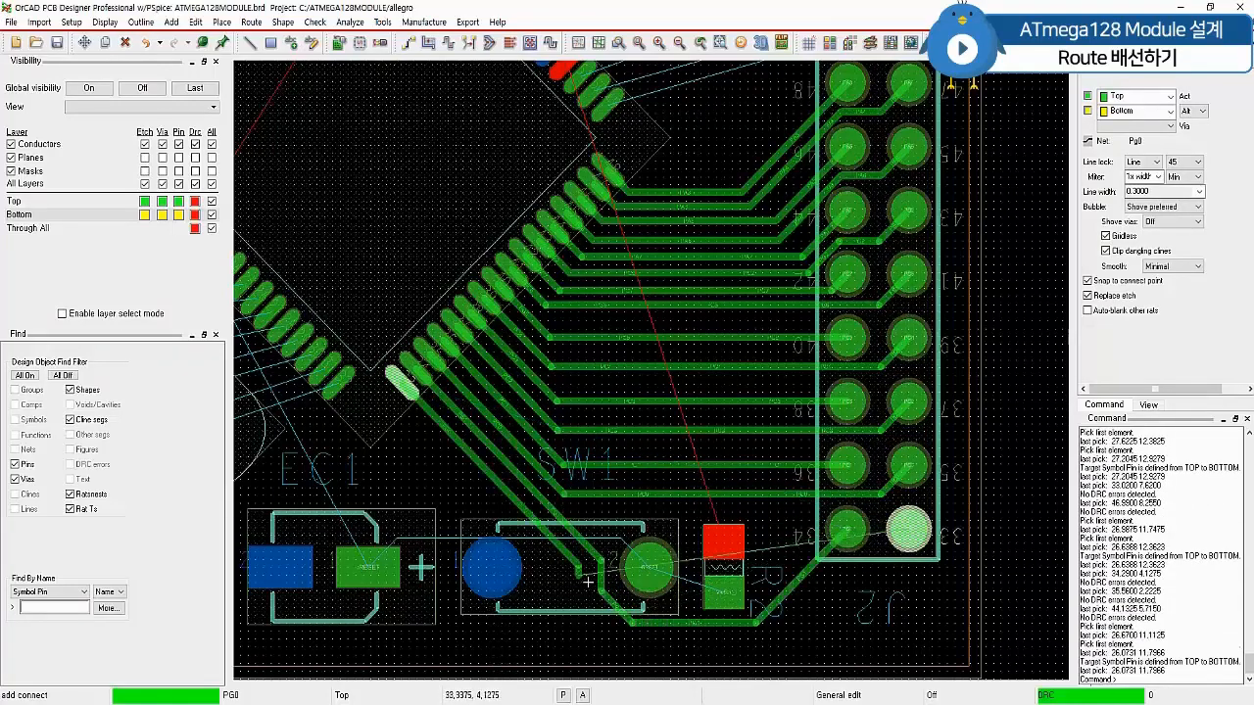
left_click(588, 575)
left_click(587, 608)
left_click(628, 638)
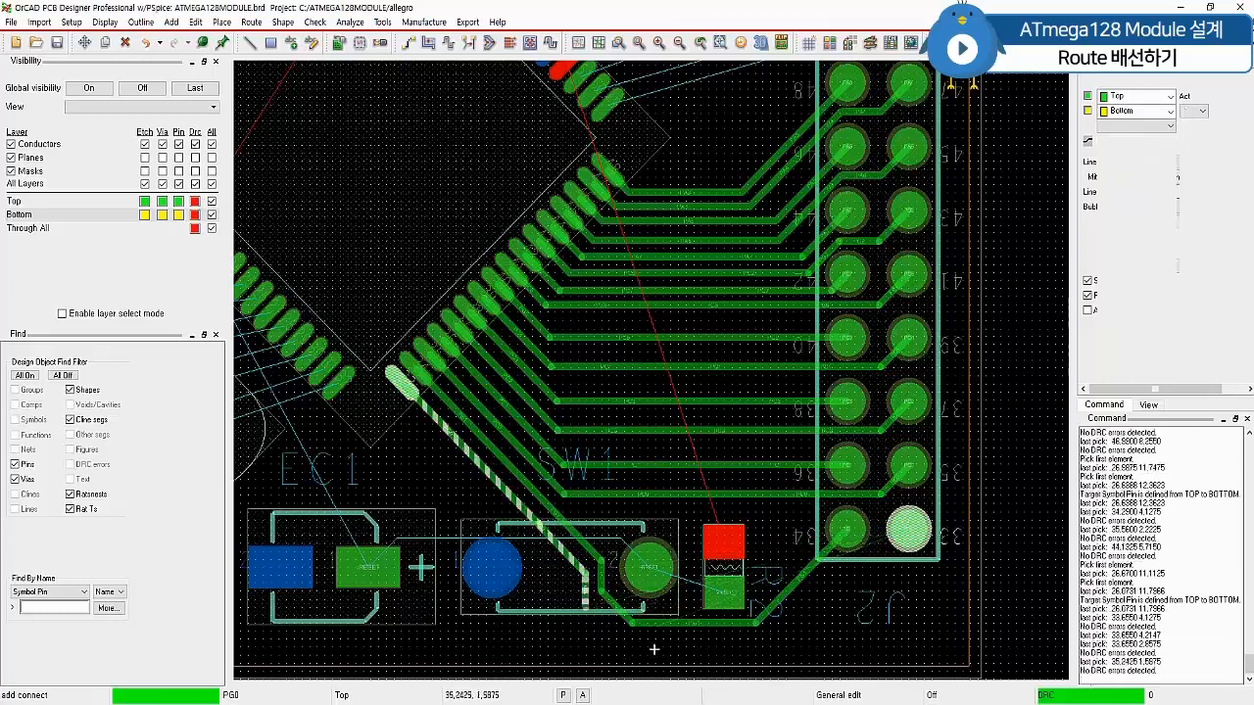
left_click(908, 529)
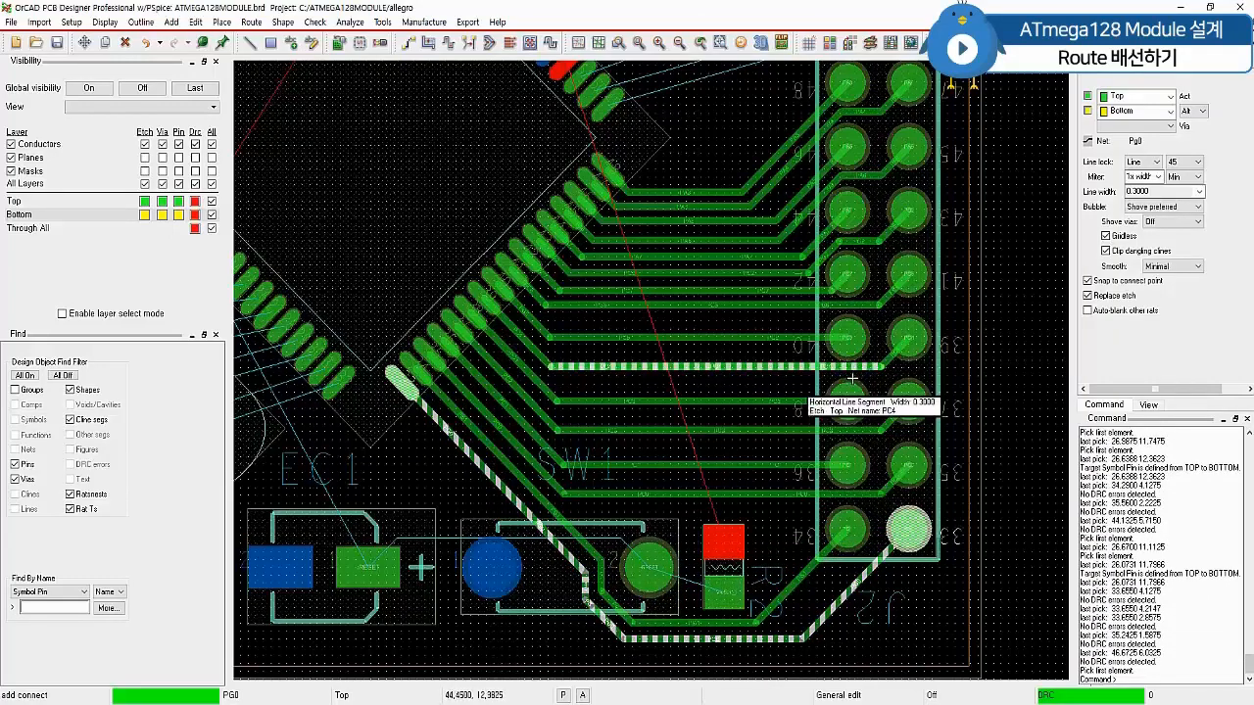
Route the lowest pad on the microcontroller's upper-left side and the adjacent PB5 pad to their J1 header pins
scroll(599, 437, "down", 3)
scroll(518, 351, "up", 3)
scroll(517, 351, "down", 2)
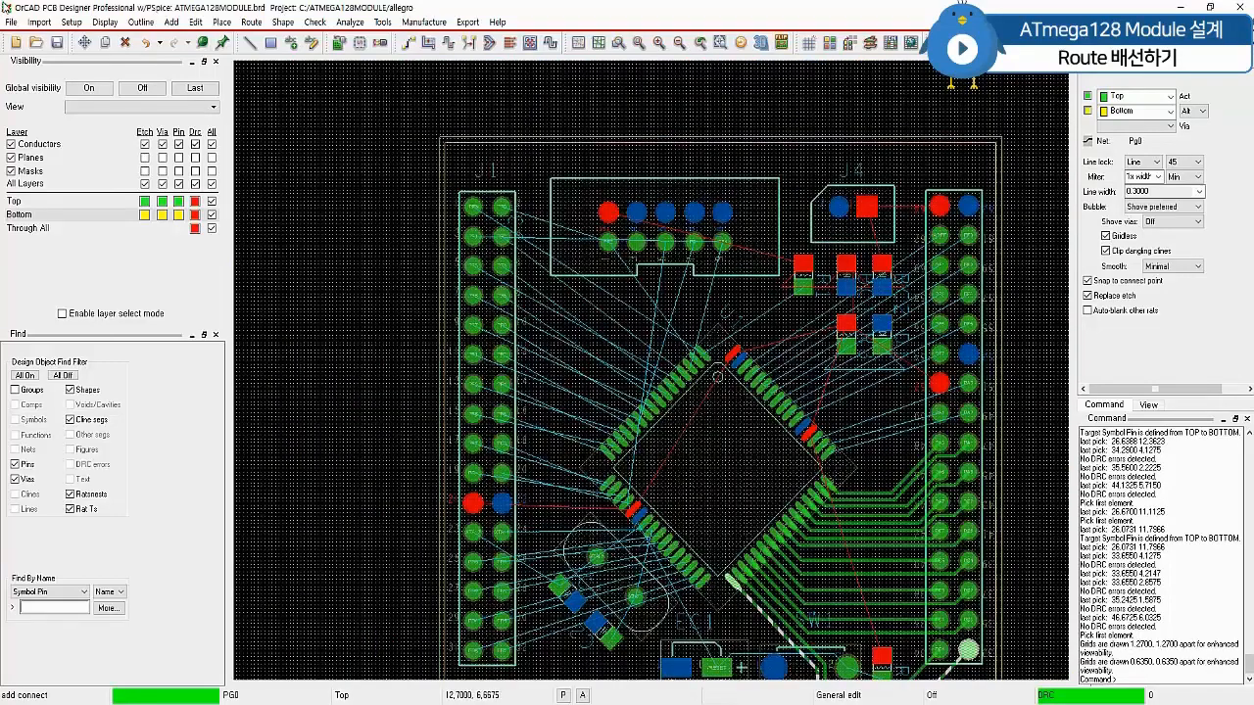
left_click(606, 455)
left_click(601, 451)
left_click(504, 416)
left_click(605, 439)
left_click(611, 443)
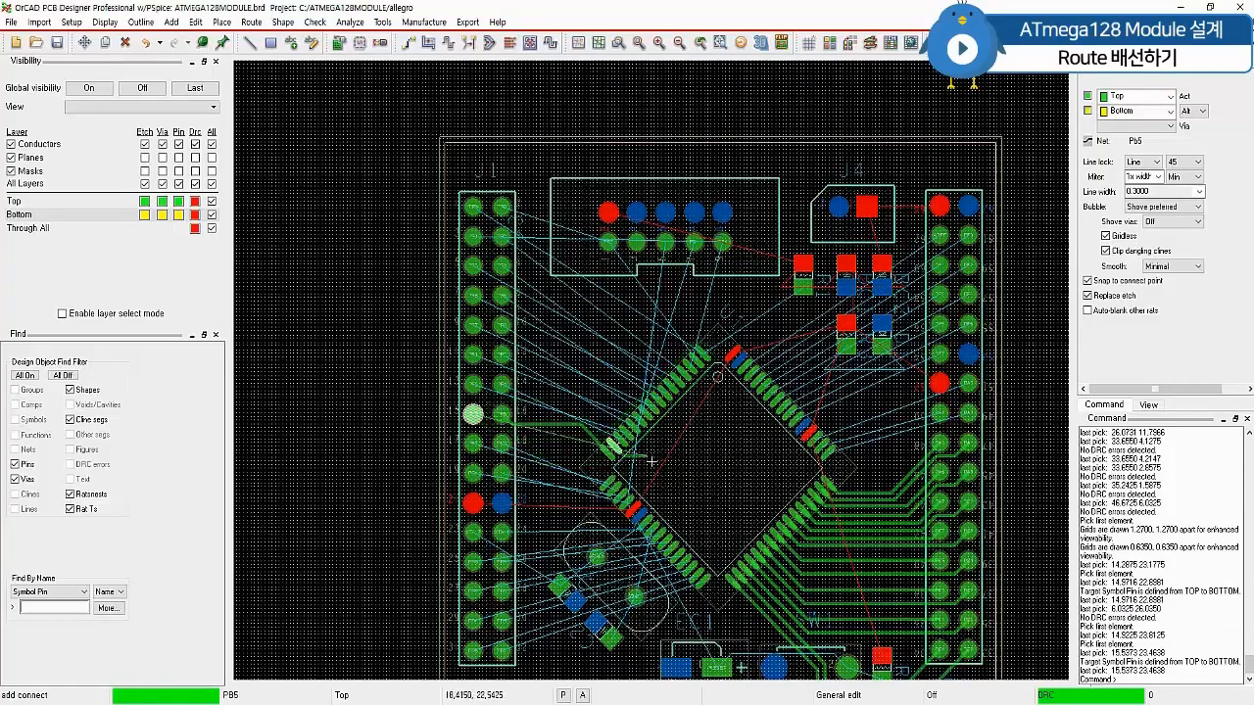
left_click(576, 407)
left_click(472, 416)
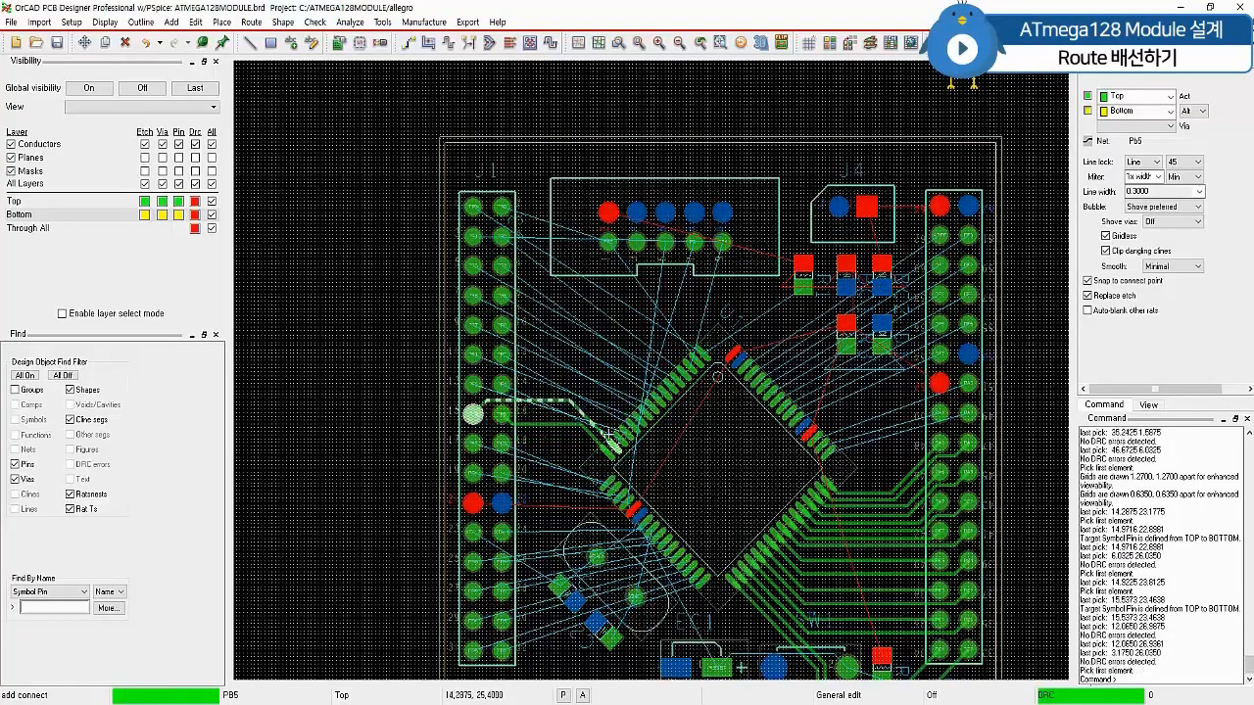
Route nets PB4 through PB2 from the microcontroller's upper-left side to J1 header pins 14, 13 and 12
left_click(617, 433)
left_click(573, 389)
left_click(503, 388)
scroll(503, 389, "up", 1)
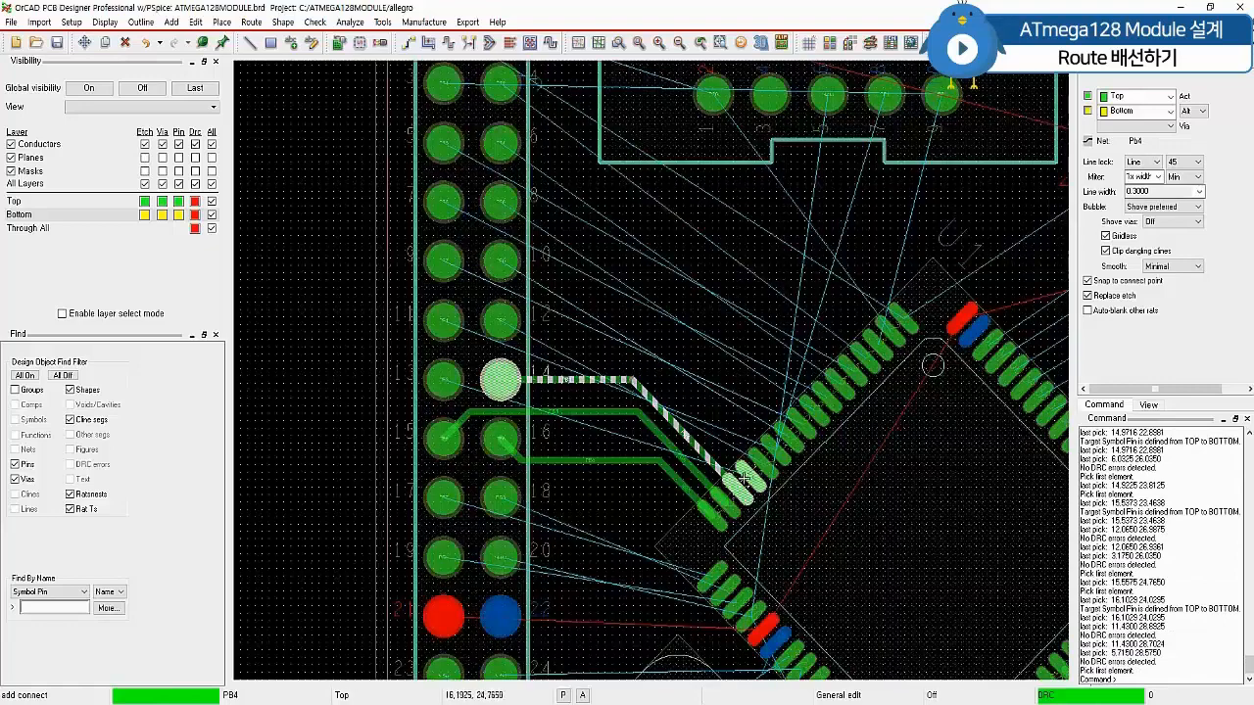
left_click(747, 473)
left_click(635, 360)
left_click(448, 380)
left_click(501, 320)
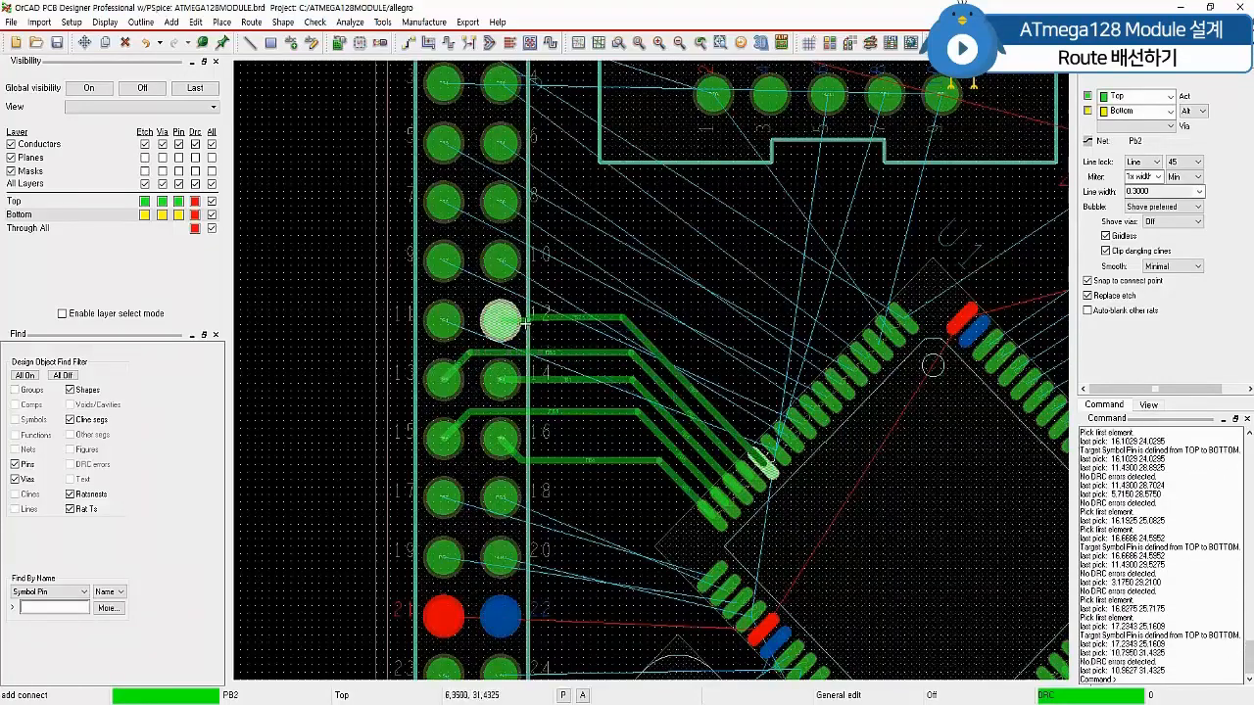
Route nets PB1 and PB0 from the microcontroller to J1 header pins 11 and 10 with parallel 45-degree traces
left_click(771, 438)
left_click(622, 297)
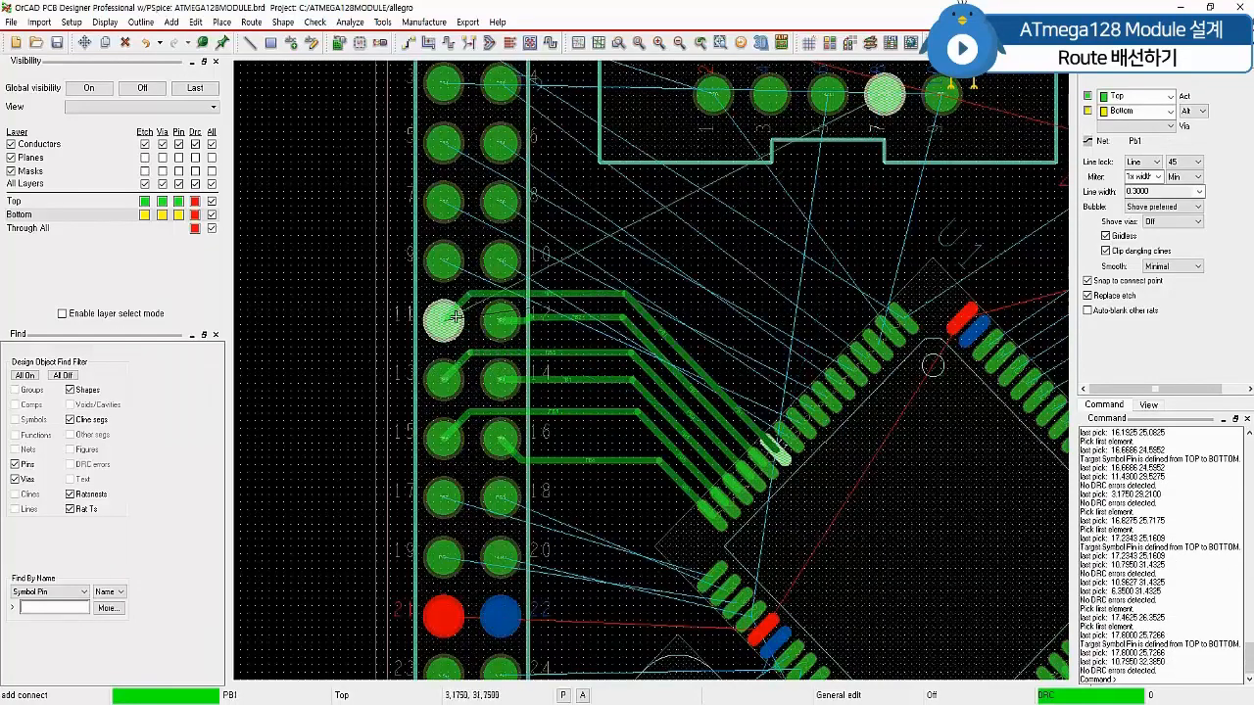
left_click(447, 313)
left_click(778, 424)
left_click(615, 264)
left_click(507, 263)
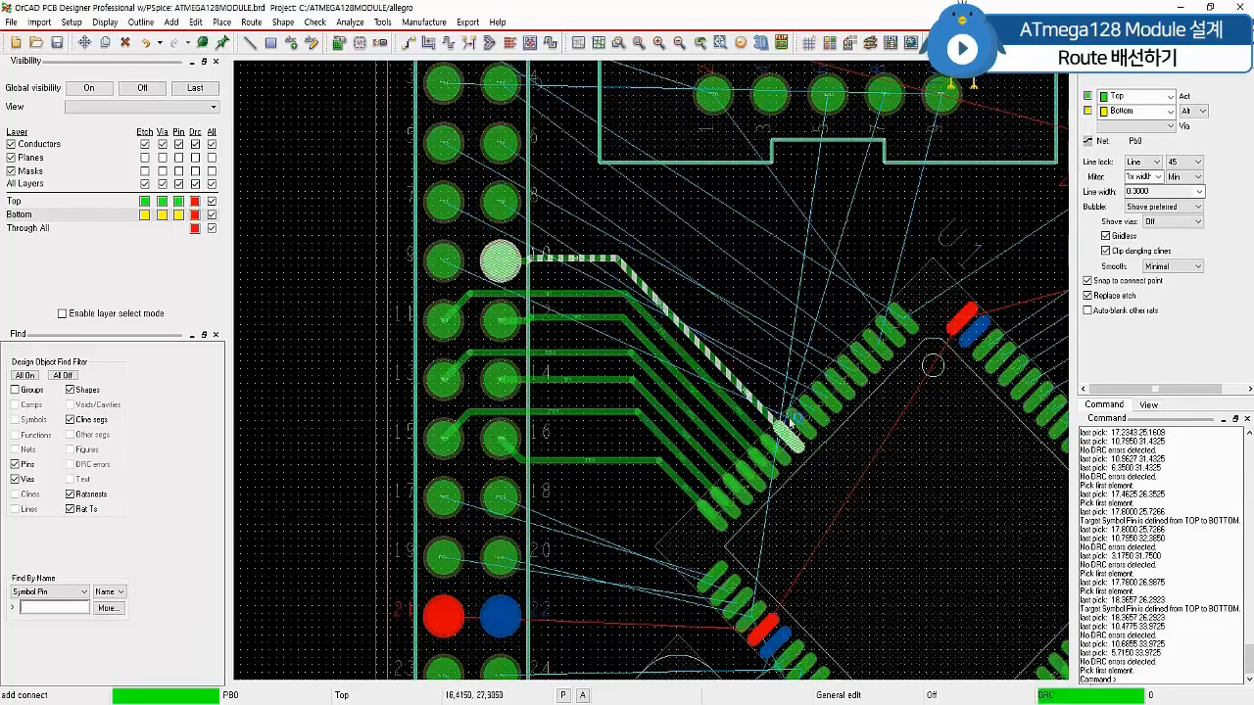
Route the microcontroller pad above PB0 to J1 pin 9 and net PE6 to J1 pin 8
left_click(792, 417)
left_click(622, 240)
left_click(457, 248)
left_click(805, 386)
left_click(817, 396)
left_click(610, 199)
left_click(501, 203)
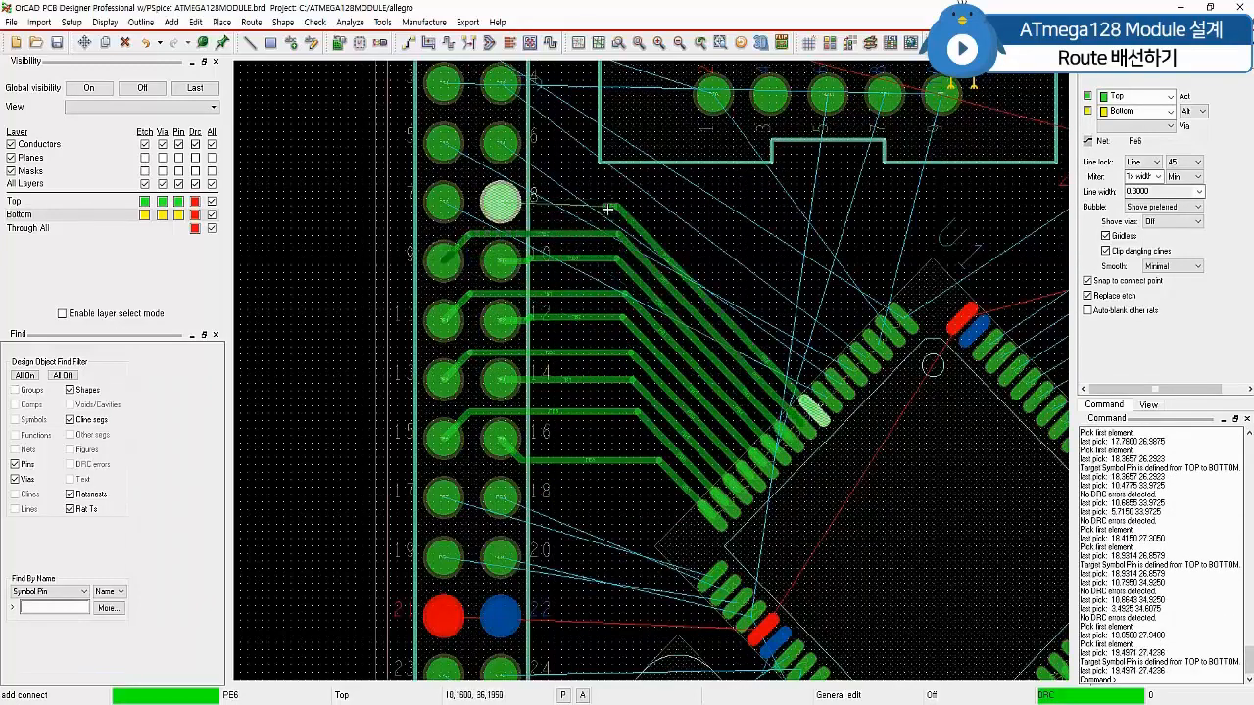
Route nets PE5 and PE4 from the microcontroller to J1 header pins 7 and 6
left_click(818, 378)
left_click(827, 390)
left_click(611, 177)
left_click(444, 203)
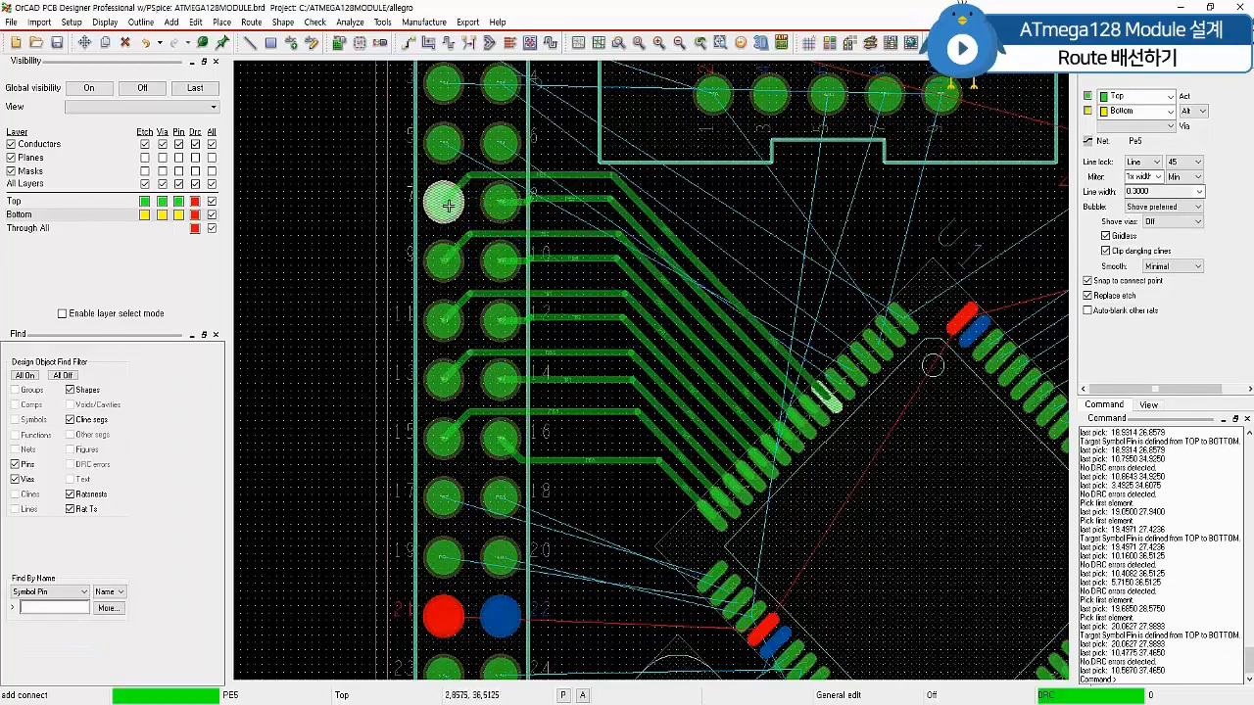
left_click(833, 363)
left_click(840, 378)
left_click(607, 149)
left_click(501, 143)
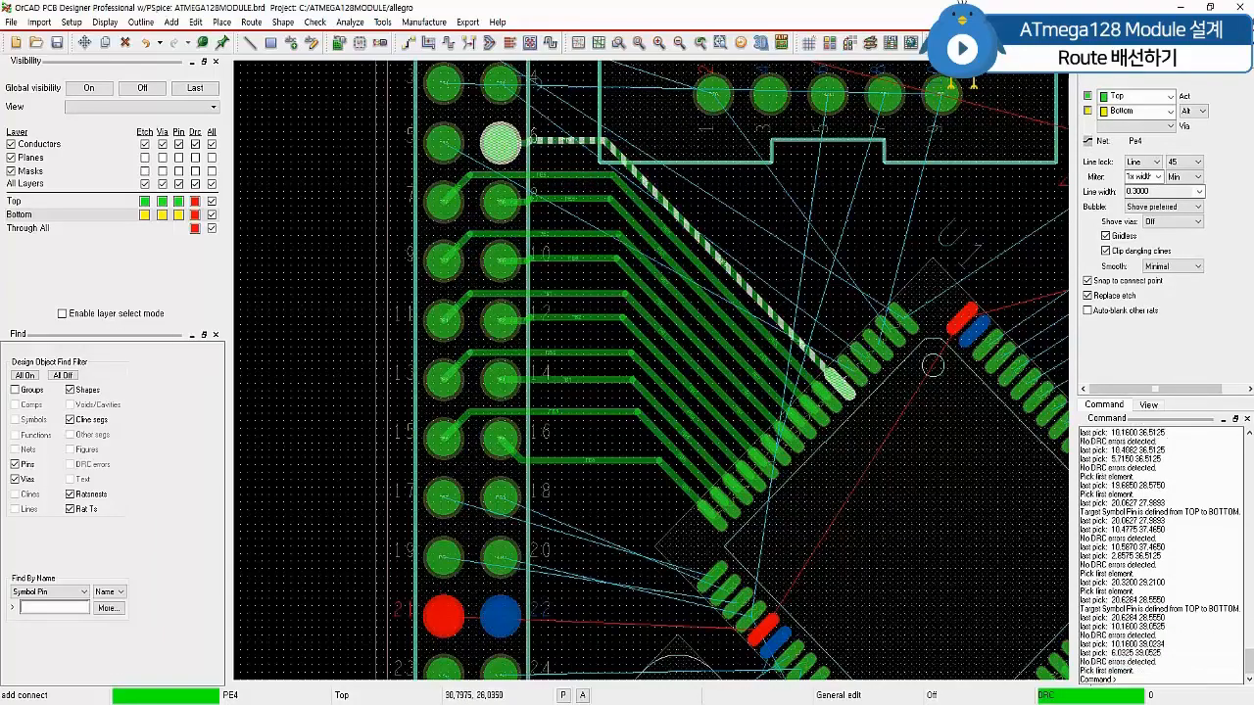
Route nets PE3 and PE2 from the microcontroller to J1 header pins 5 and 4
scroll(714, 169, "down", 2)
left_click(803, 288)
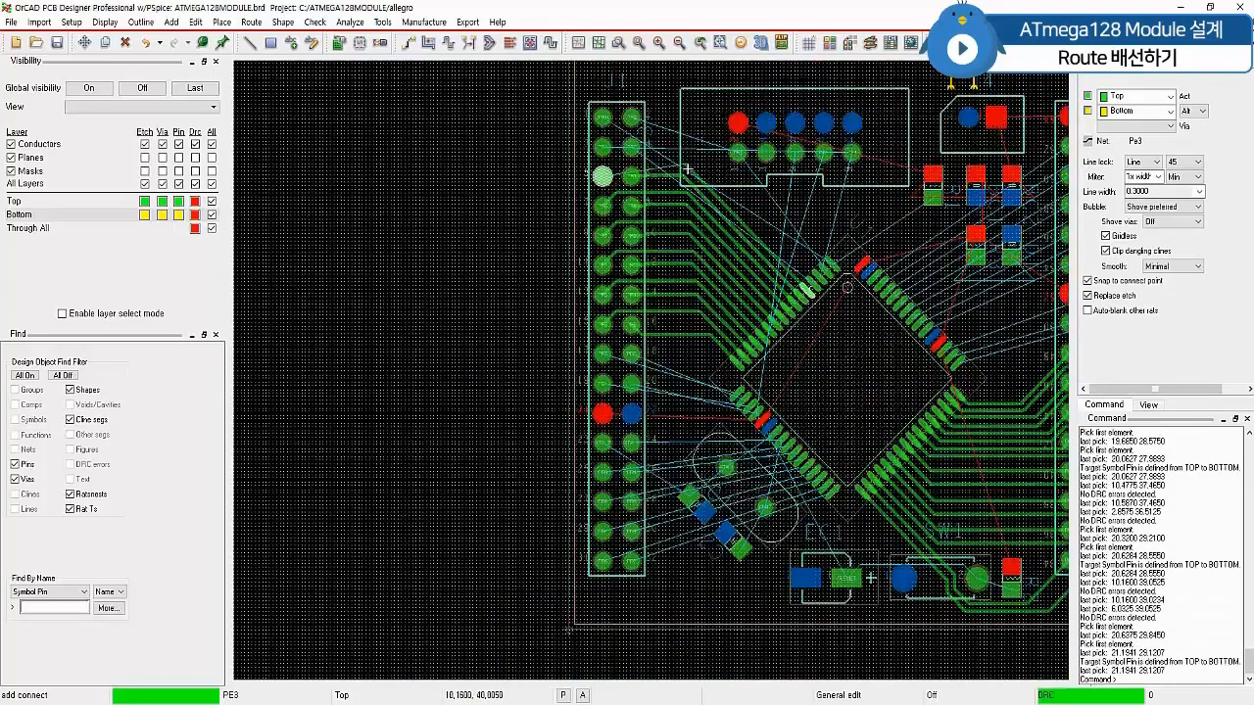
left_click(593, 177)
left_click(682, 165)
left_click(809, 282)
left_click(679, 152)
left_click(632, 148)
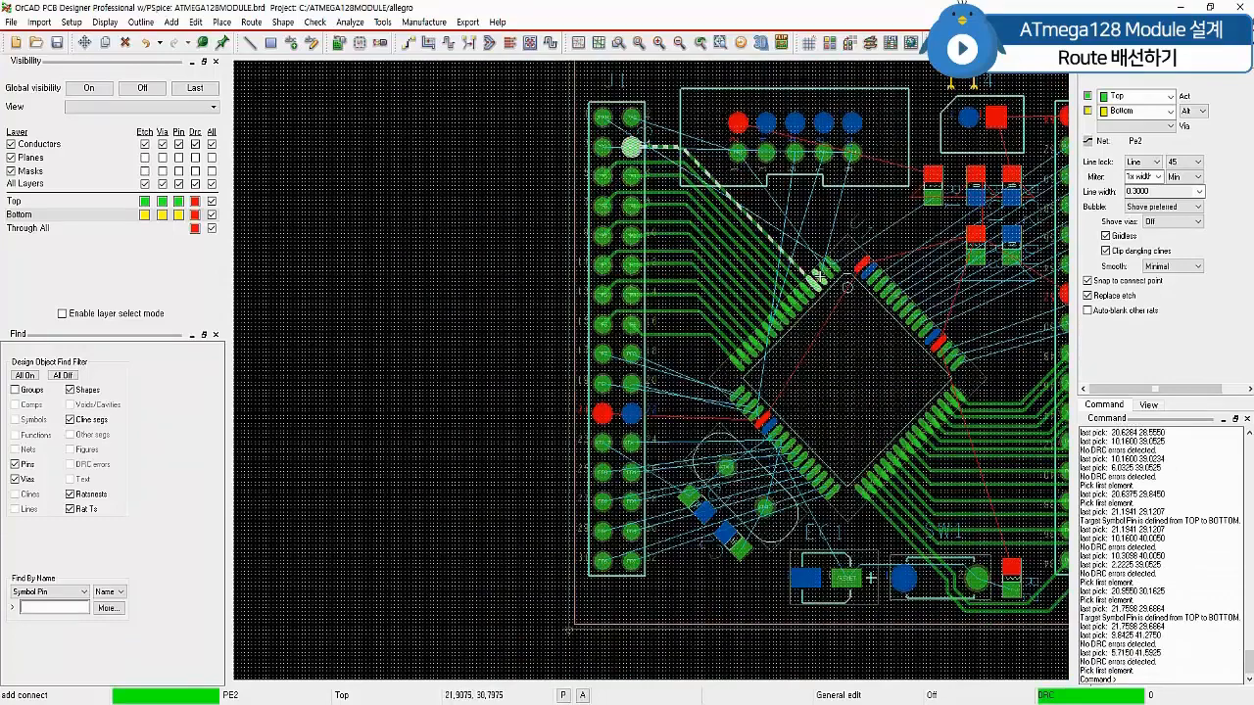
left_click(812, 270)
left_click(815, 277)
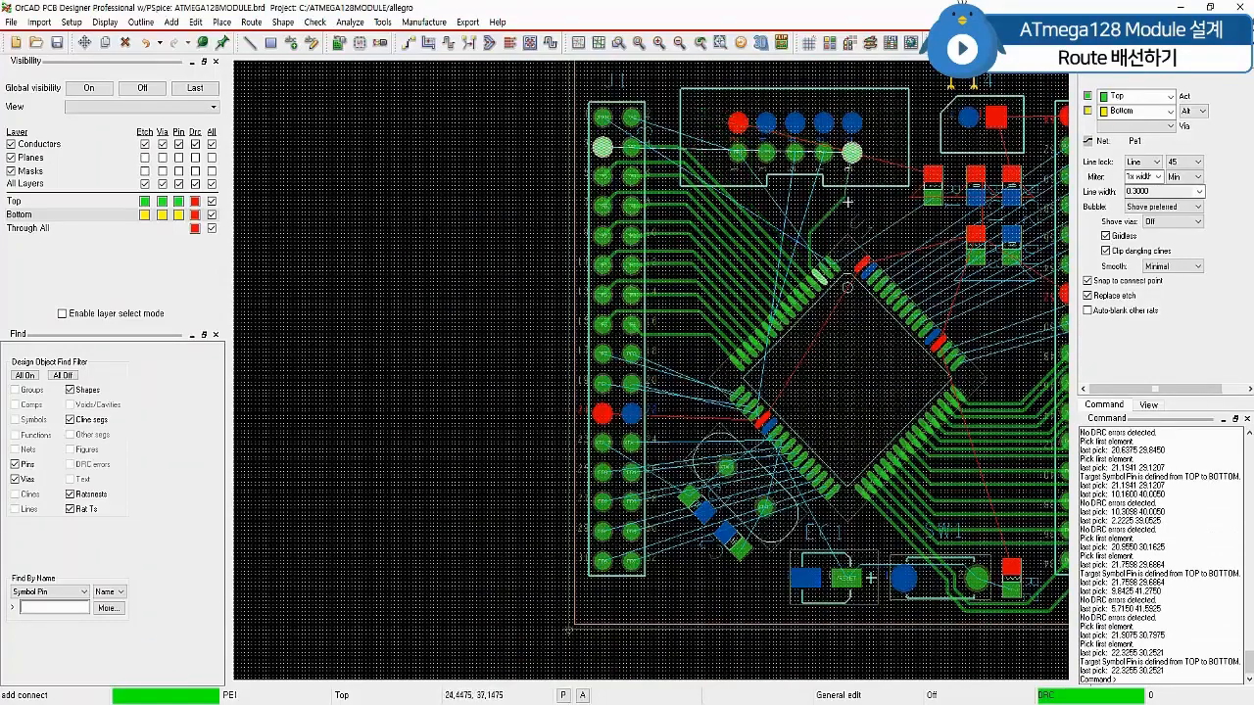
scroll(720, 176, "up", 2)
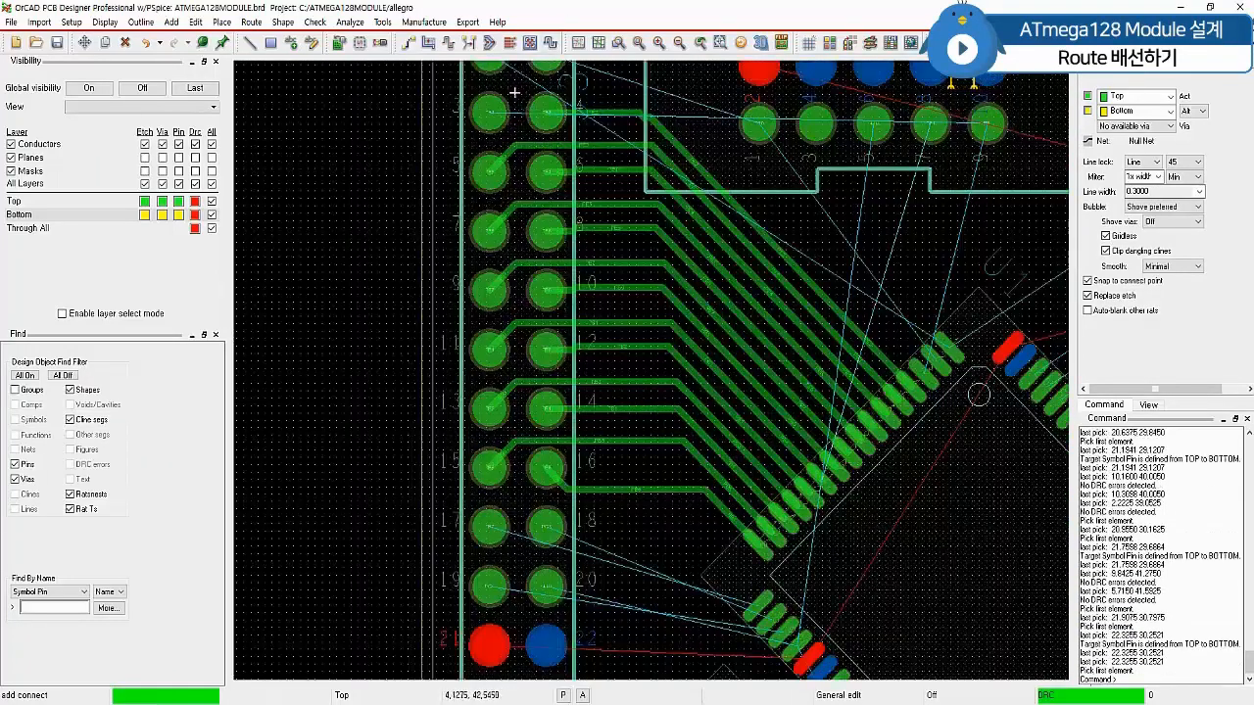
Apply Custom Smooth to the J1 traces one by one, from pin 16 up to pin 10
left_click(469, 43)
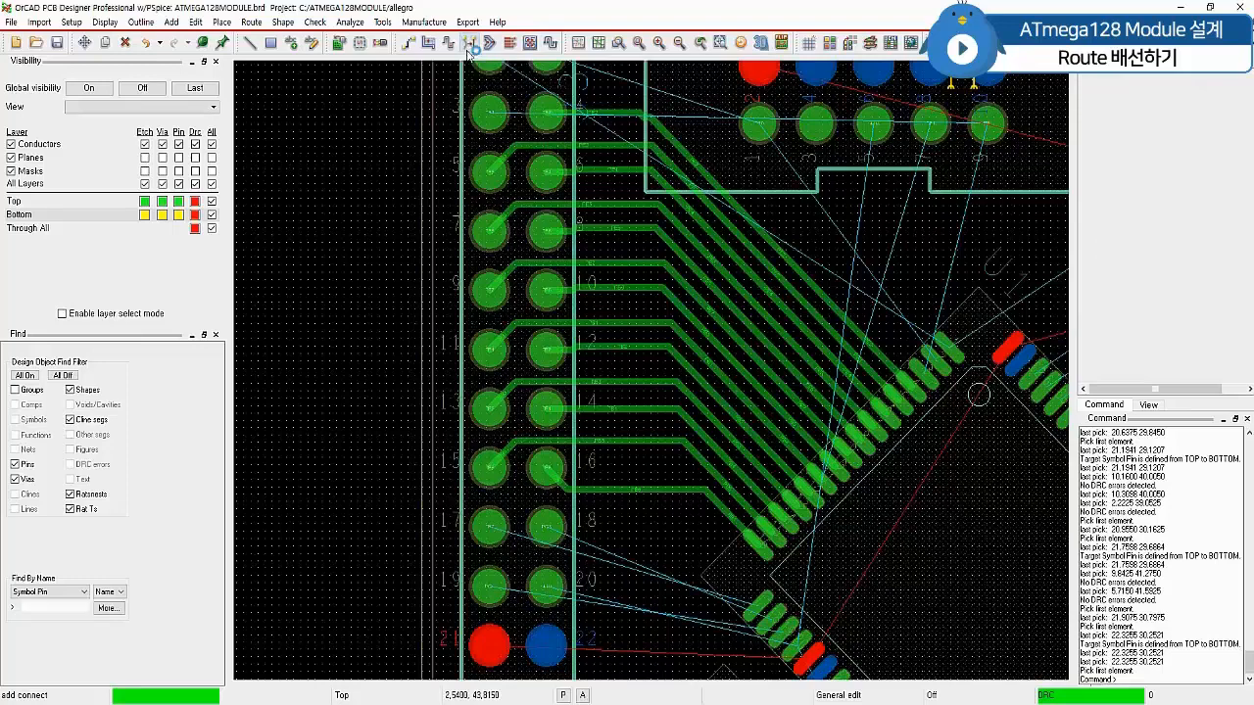
left_click(618, 491)
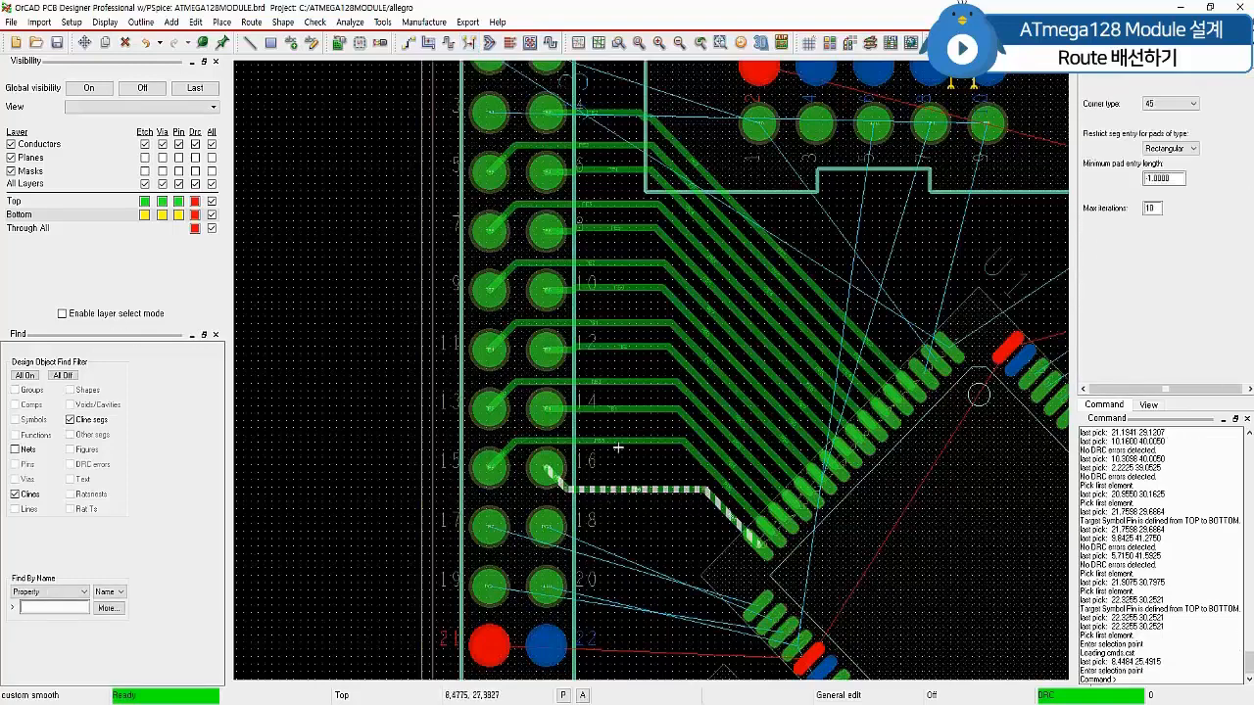
left_click(618, 444)
left_click(618, 390)
left_click(621, 374)
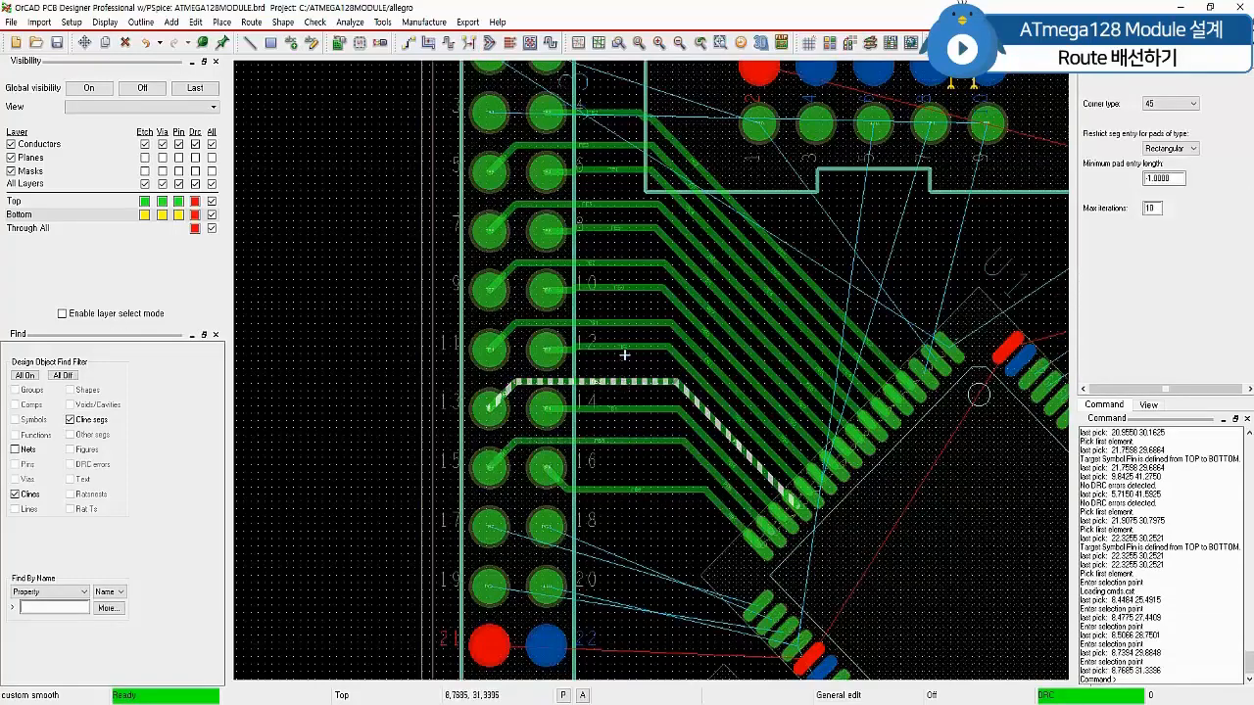
left_click(624, 354)
left_click(627, 326)
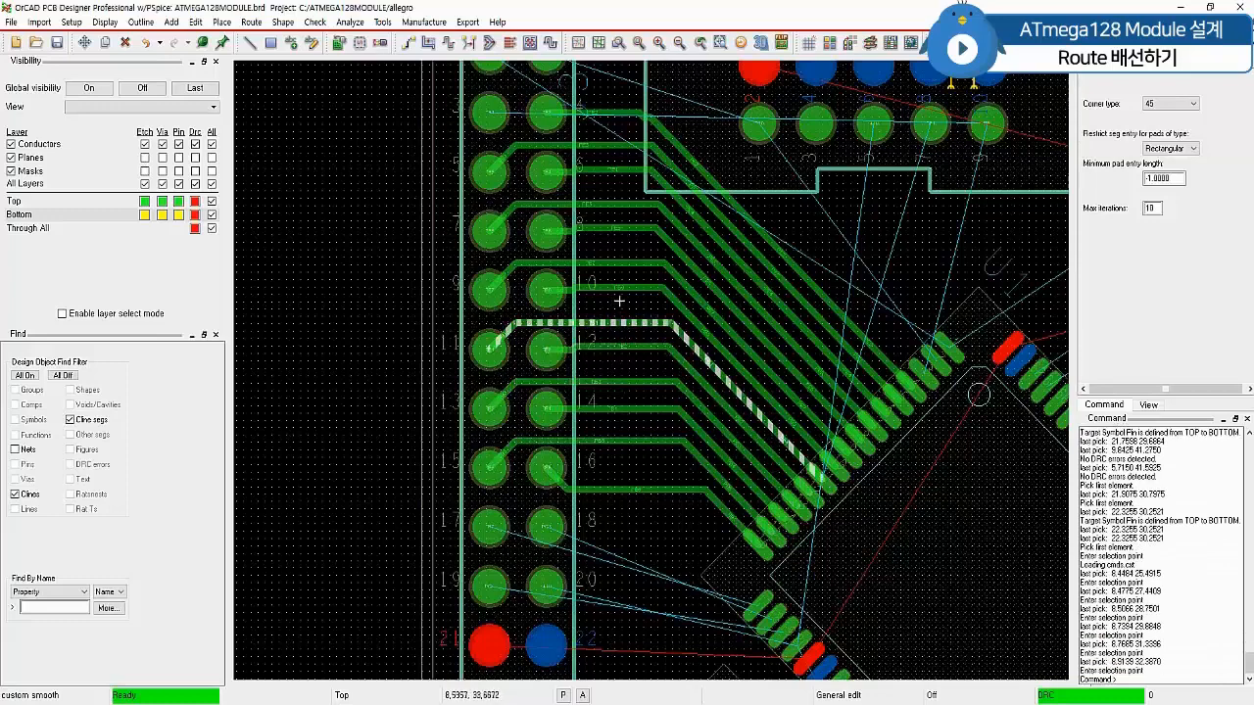
left_click(621, 290)
Slide the horizontal trace segments at J1 pins 10, 12, 8 and 6 into line with their pin centres
left_click(429, 43)
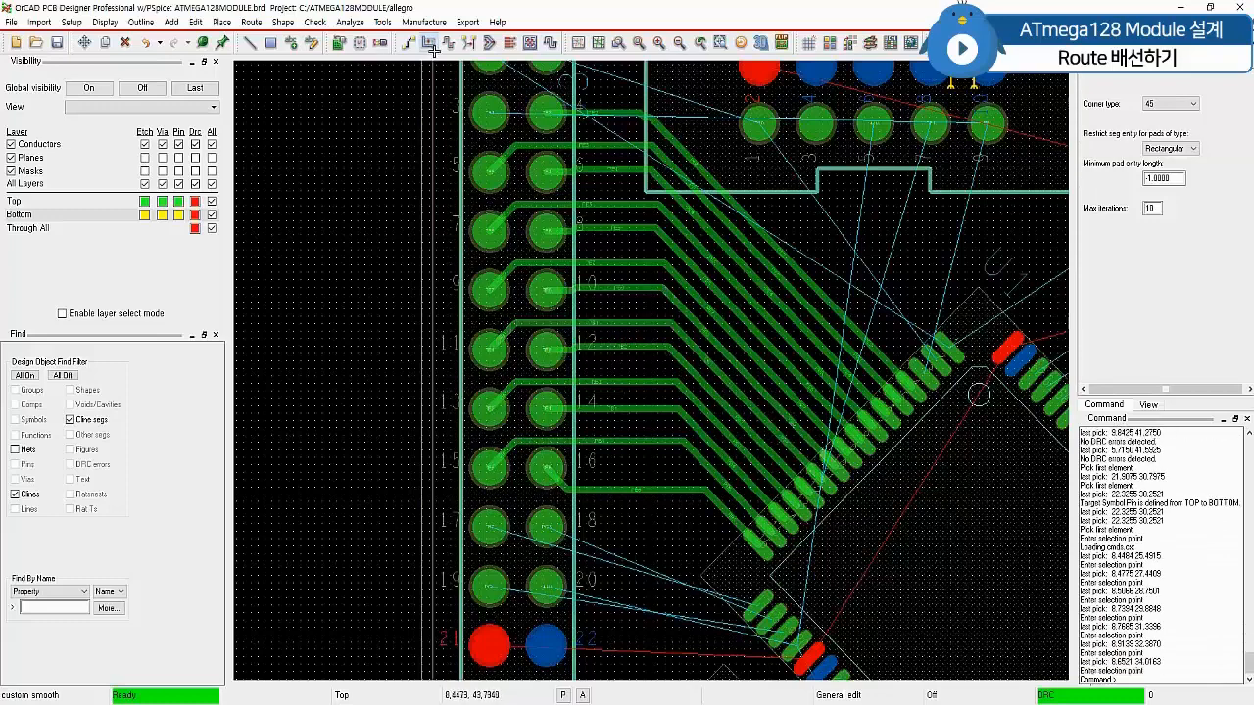
left_click(634, 291)
left_click(634, 291)
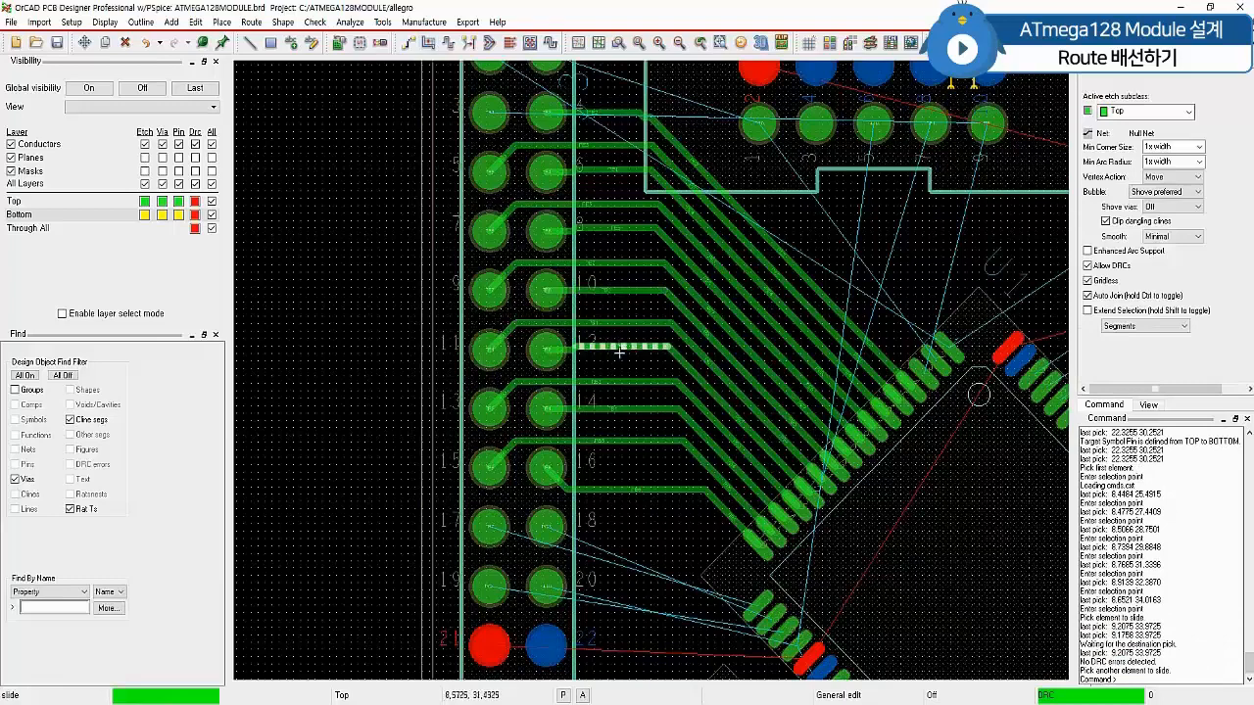
left_click(619, 352)
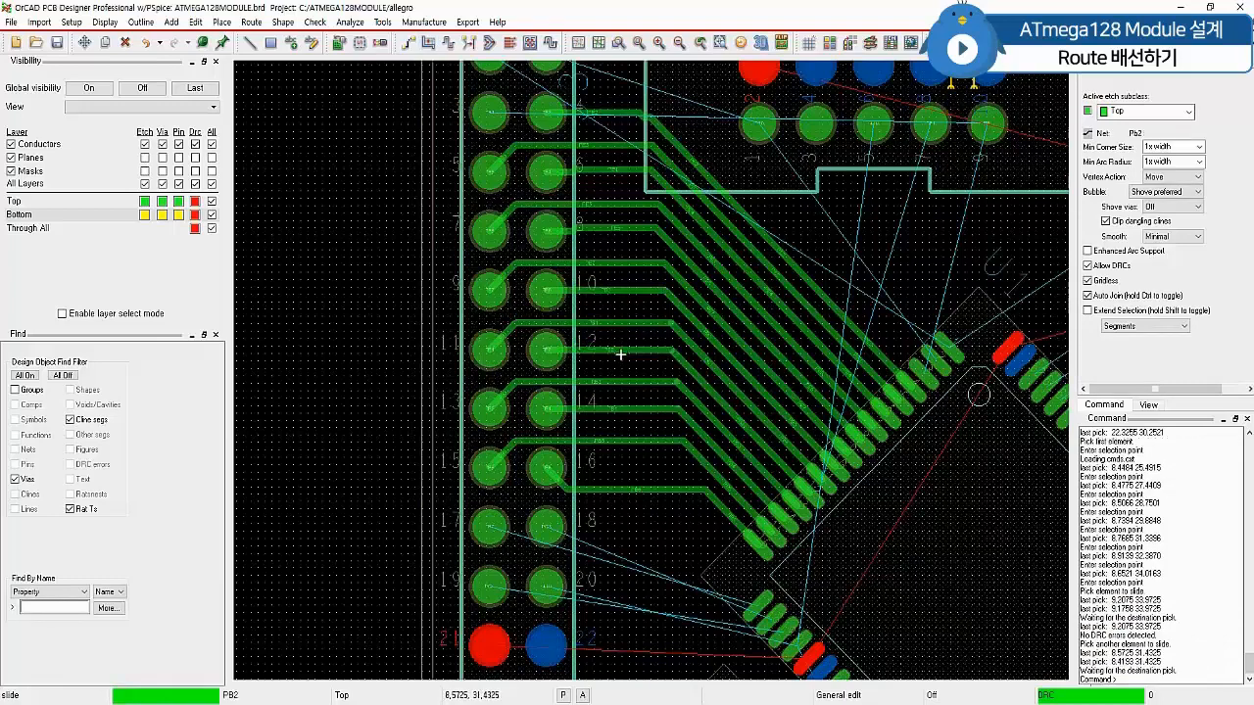
left_click(621, 353)
double_click(613, 235)
double_click(620, 175)
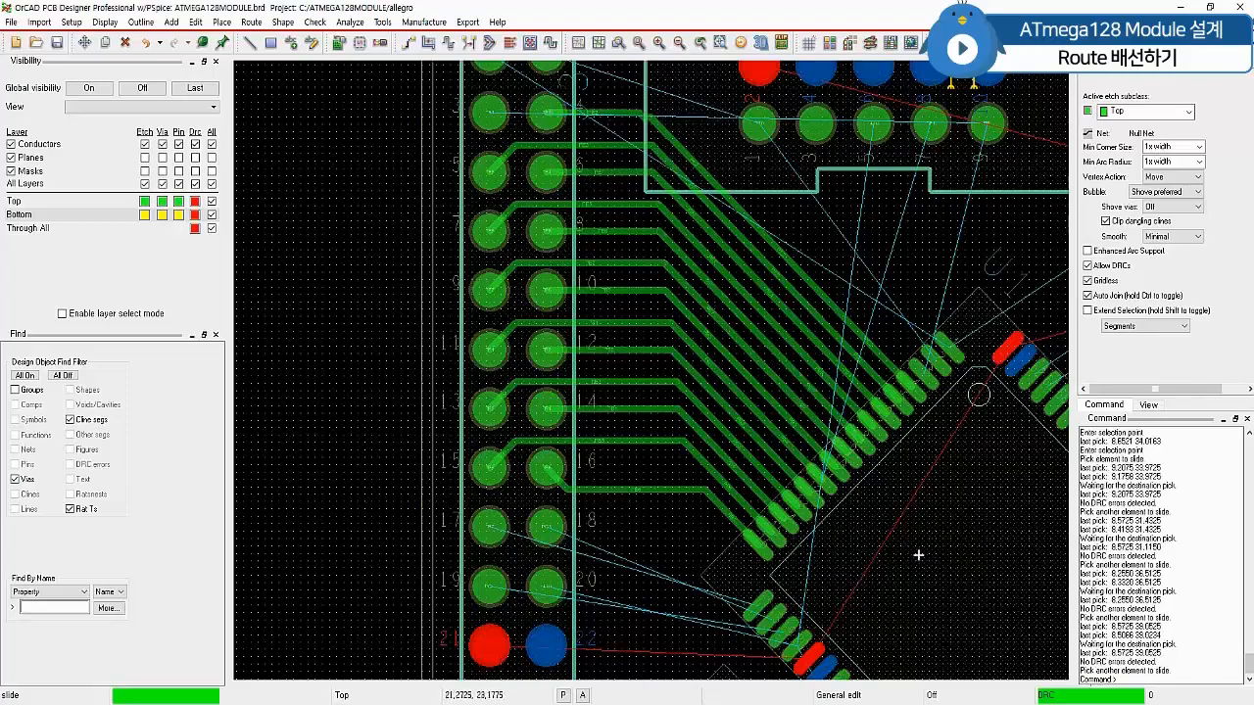
Route net PD7 from the microcontroller's lowest lower-left pad beneath the crystal capacitors to J1 pin 32
scroll(919, 556, "down", 2)
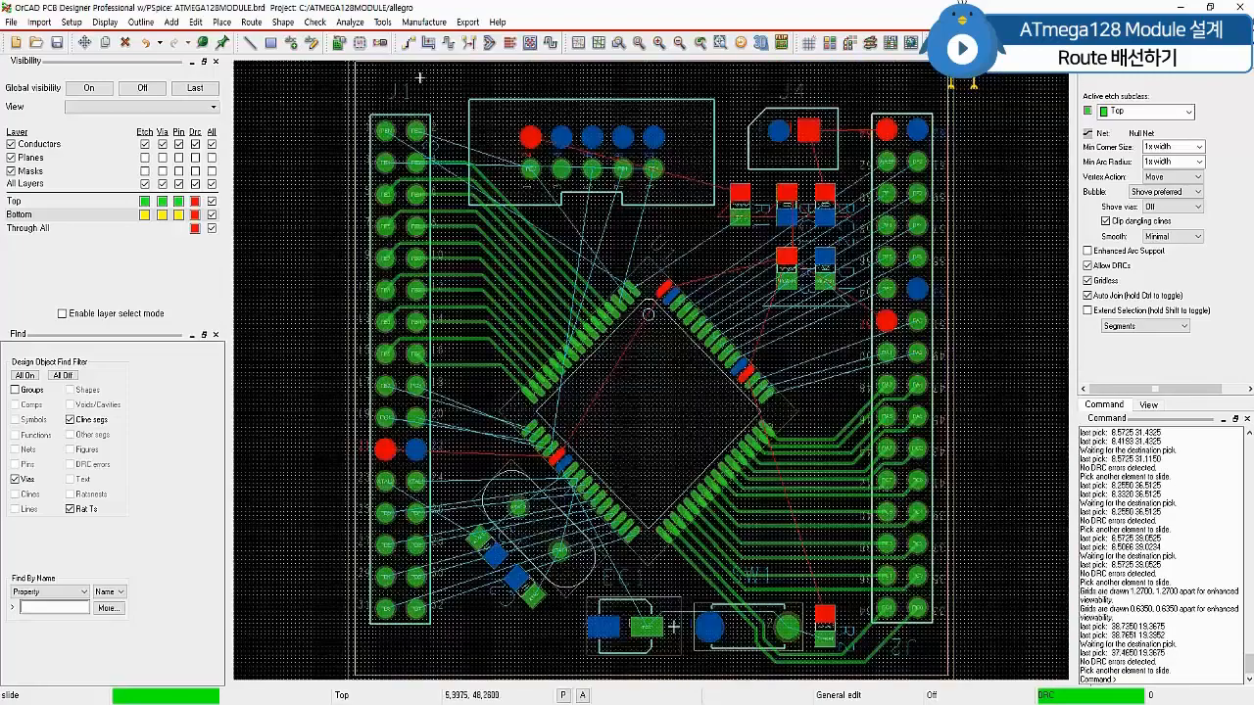
key("F3")
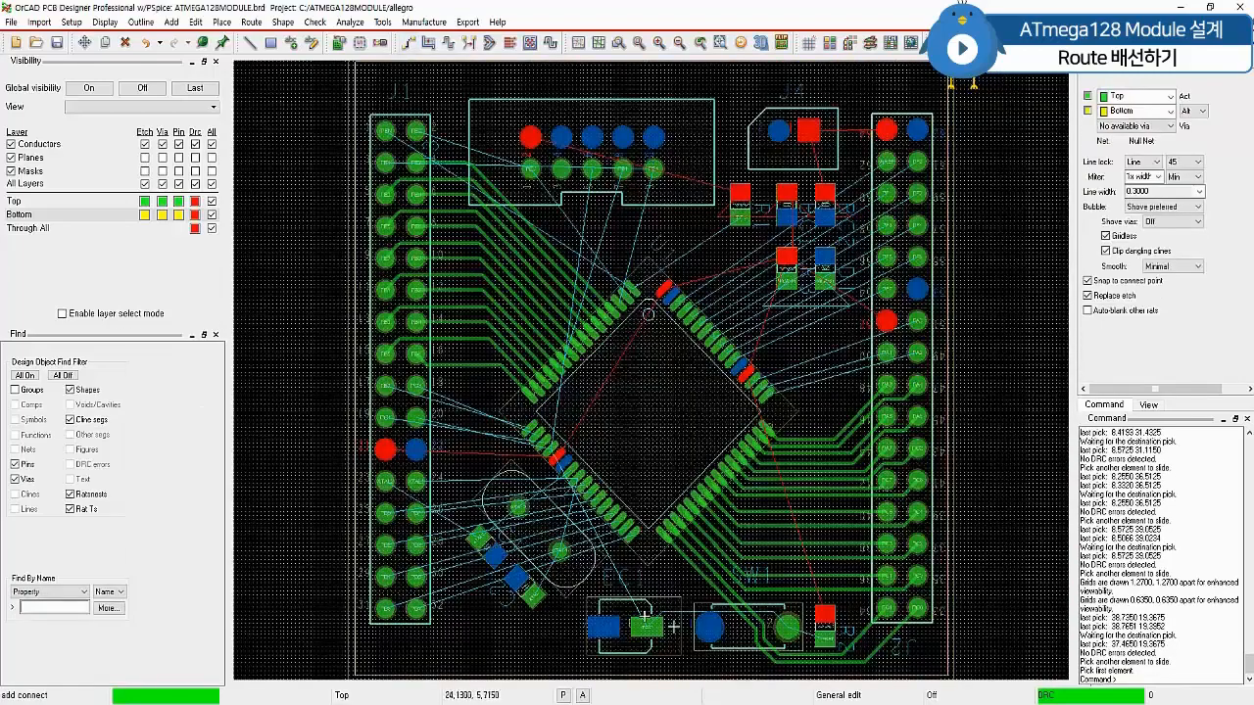
left_click(415, 609)
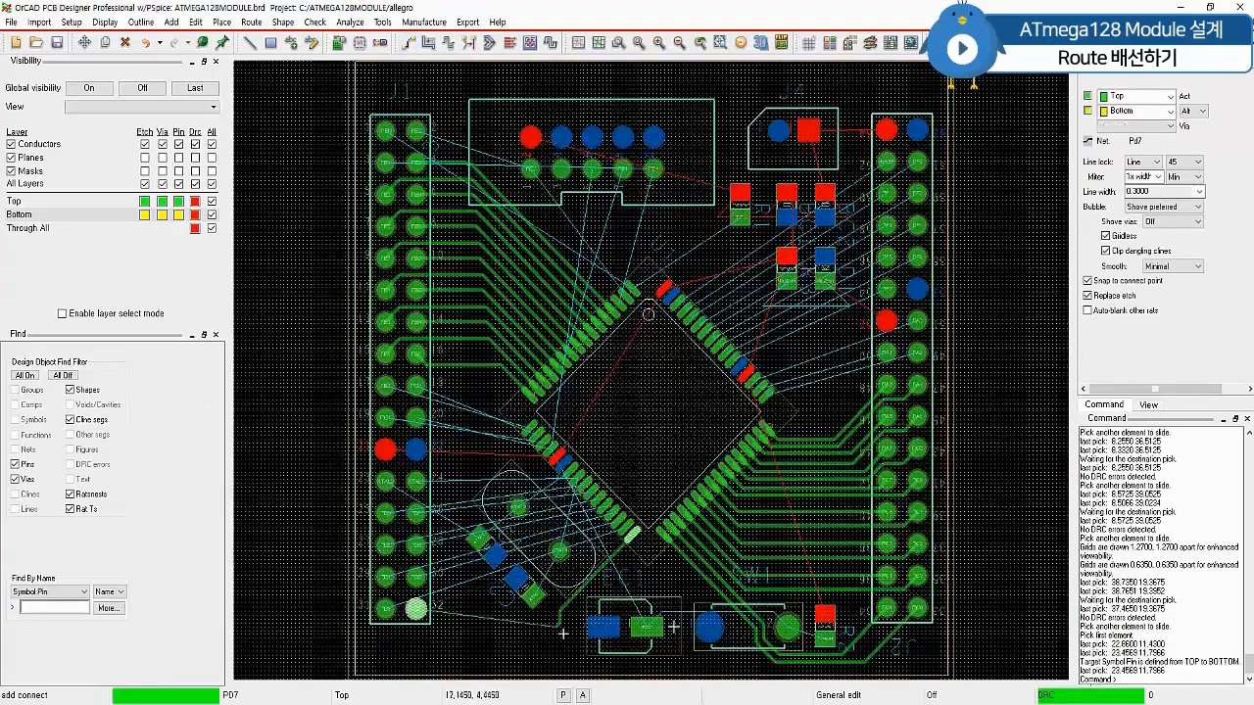
left_click(610, 587)
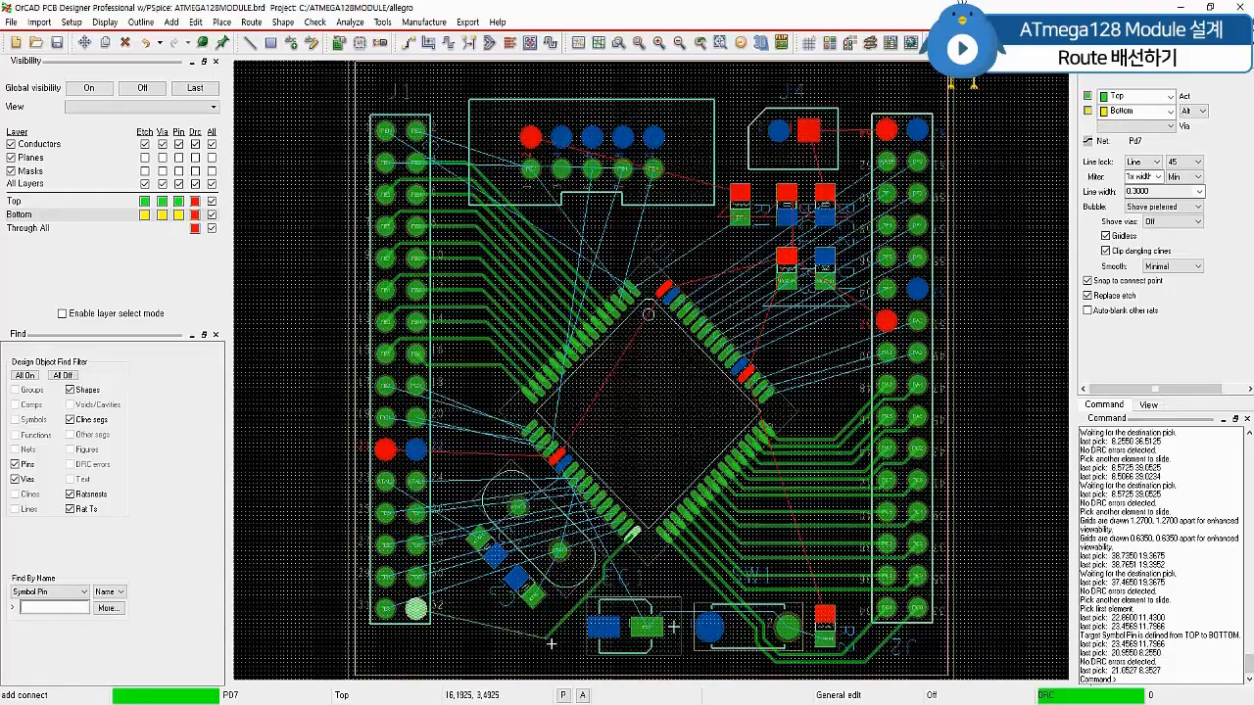
left_click(548, 645)
left_click(417, 616)
Route net PD6 along the inside of the PD7 trace and over pin 32 to J1 pin 31
left_click(624, 536)
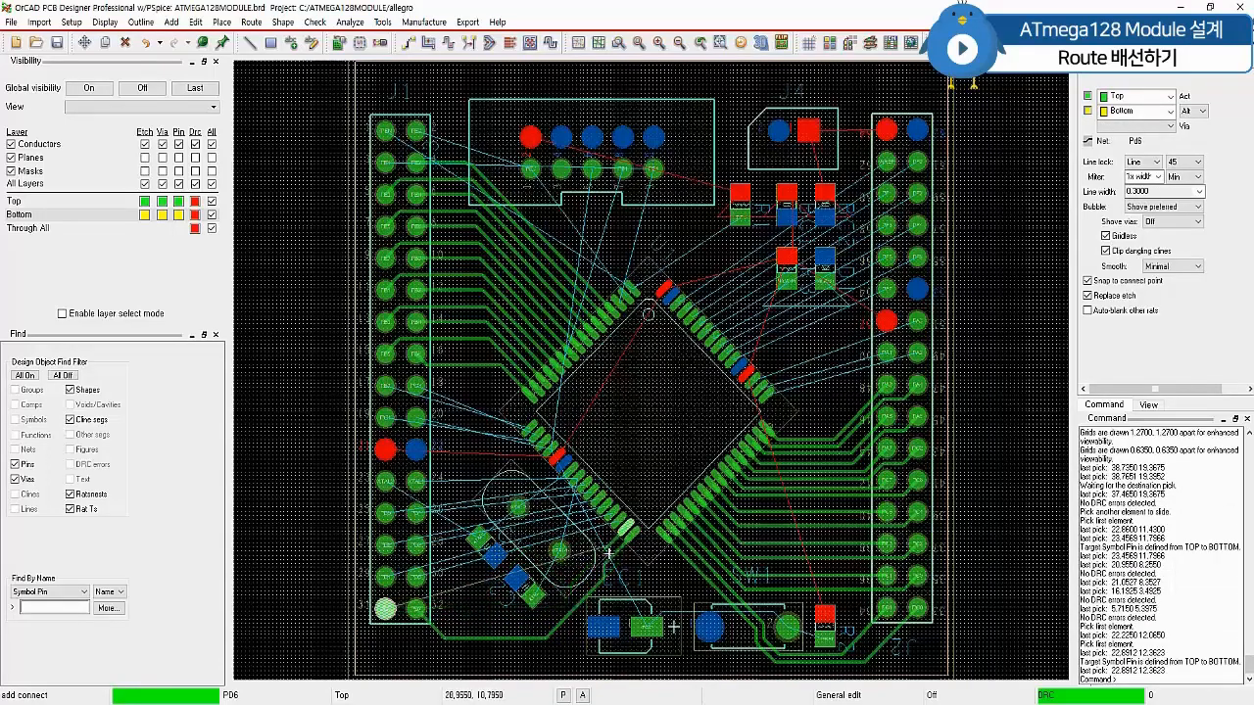
left_click(592, 582)
left_click(543, 638)
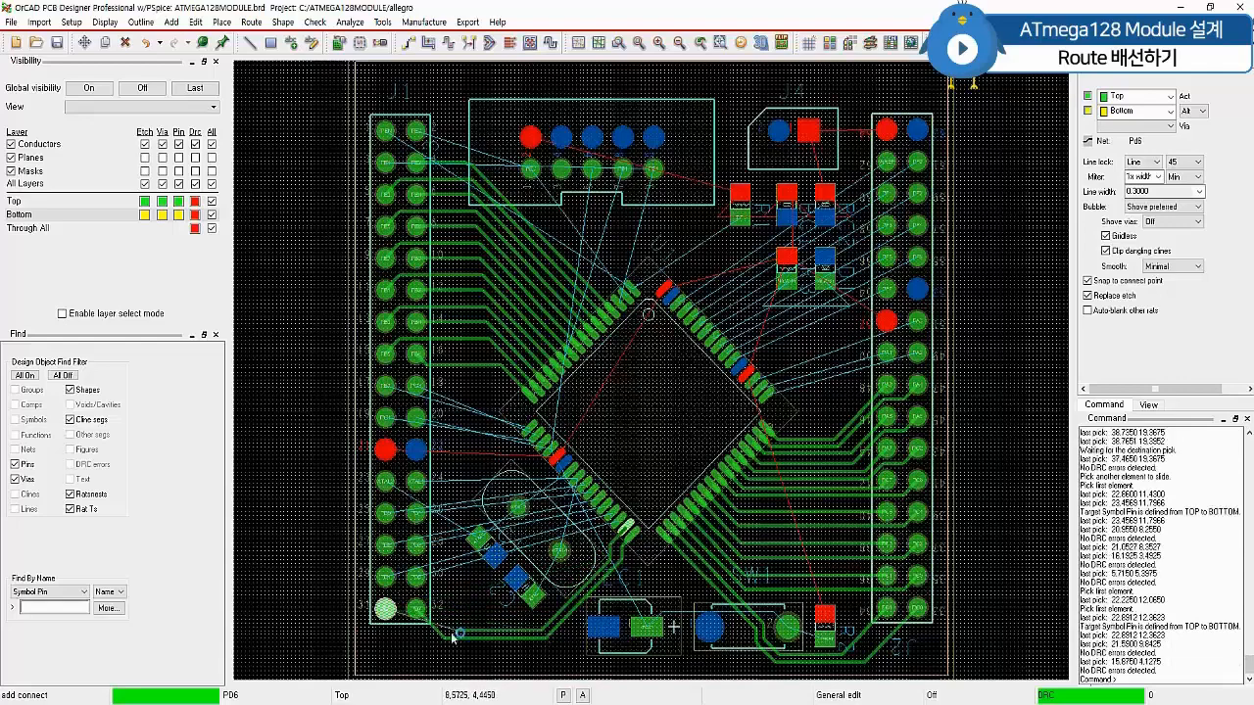
left_click(450, 635)
left_click(454, 638)
left_click(447, 635)
left_click(449, 638)
left_click(420, 599)
left_click(382, 611)
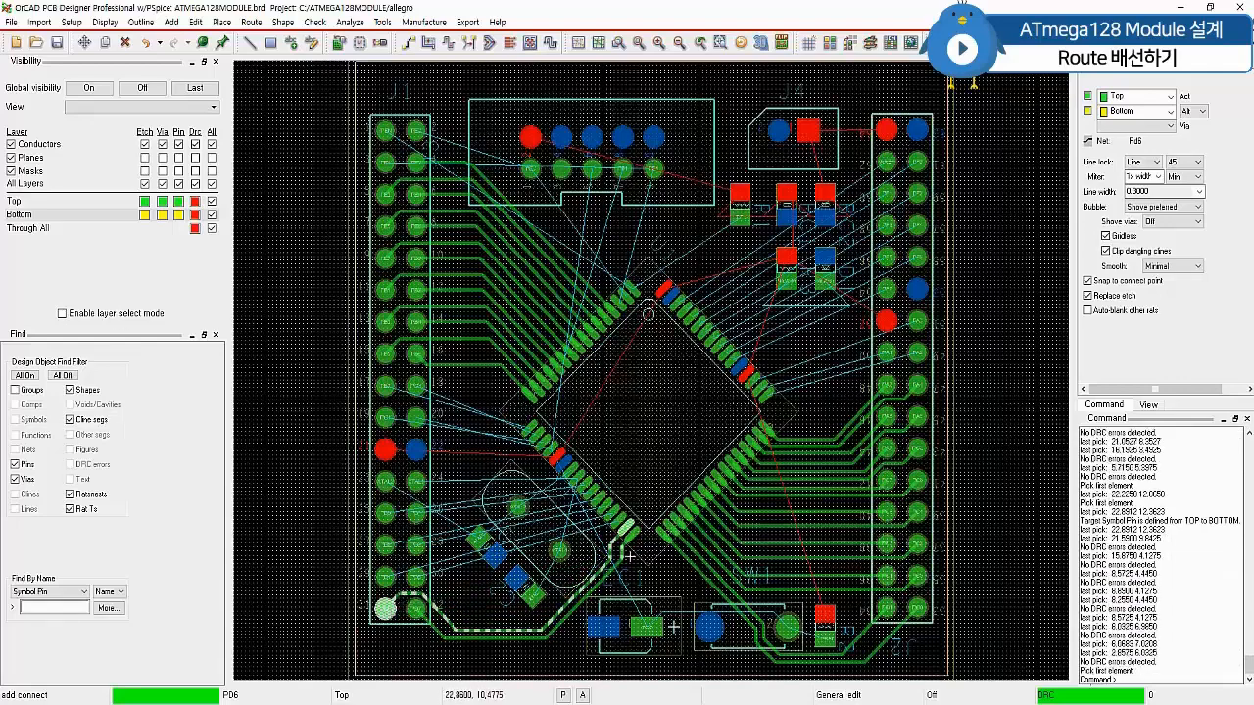
Route net PD5 along the inside of the PD6 trace to J1 pin 30
left_click(618, 530)
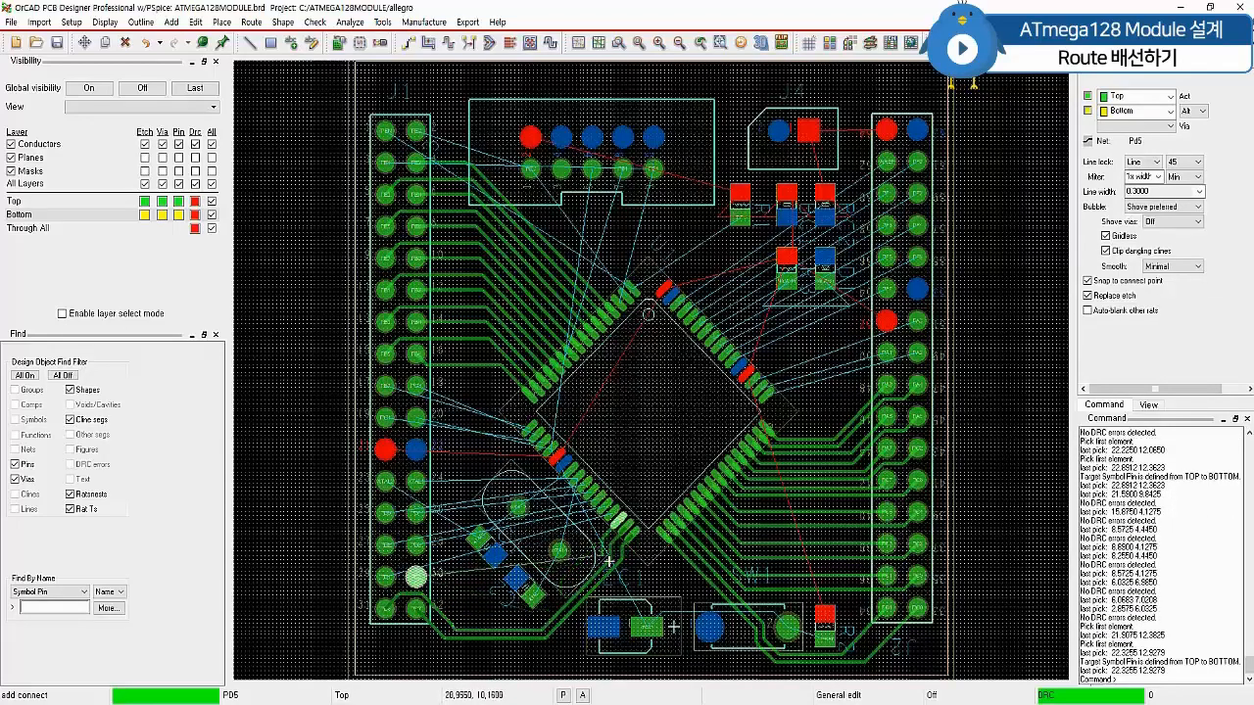
left_click(605, 564)
left_click(543, 632)
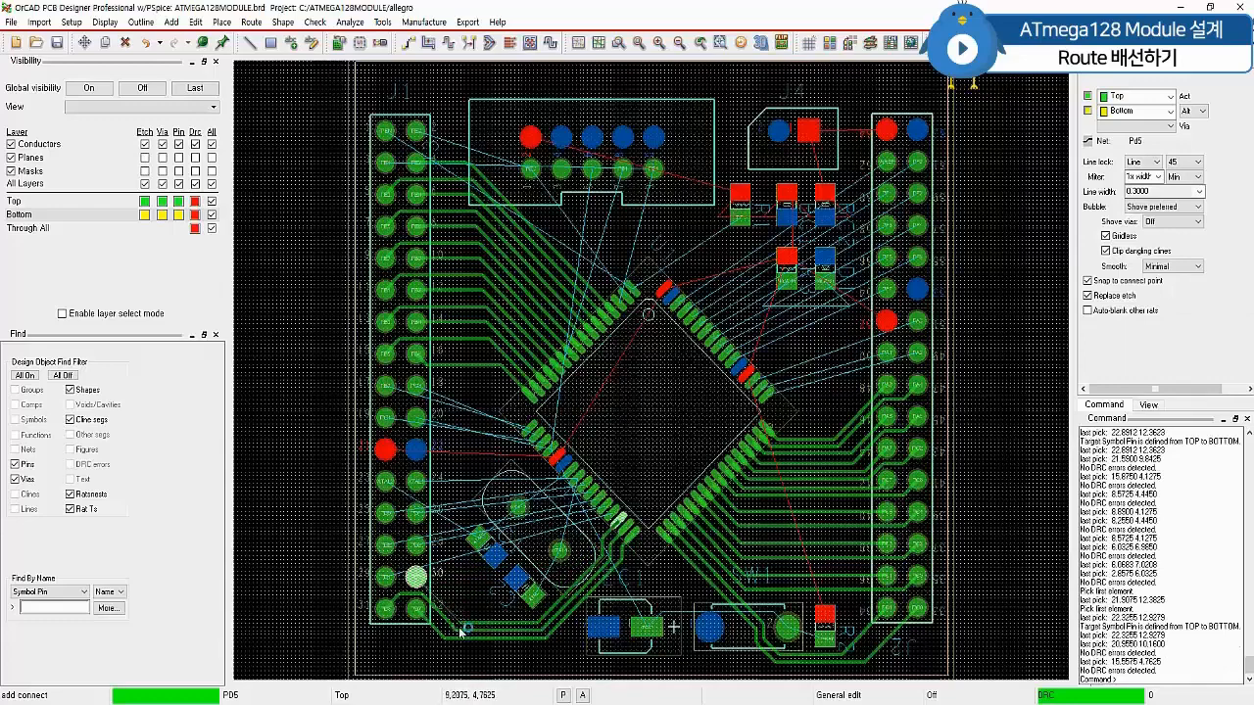
left_click(461, 632)
left_click(418, 581)
Route net PD4 along the inside of the PD5 trace and over pin 30 to J1 pin 29
scroll(425, 593, "up", 1)
left_click(780, 446)
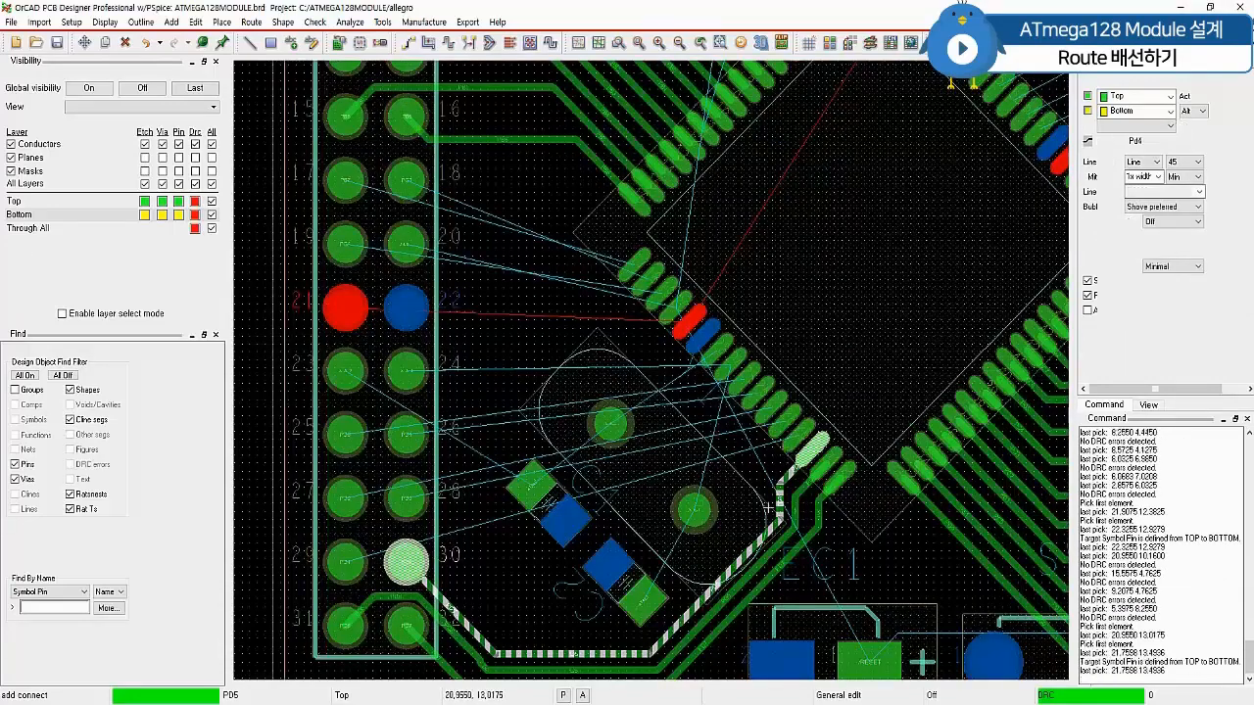
left_click(765, 510)
left_click(647, 644)
left_click(648, 644)
left_click(508, 636)
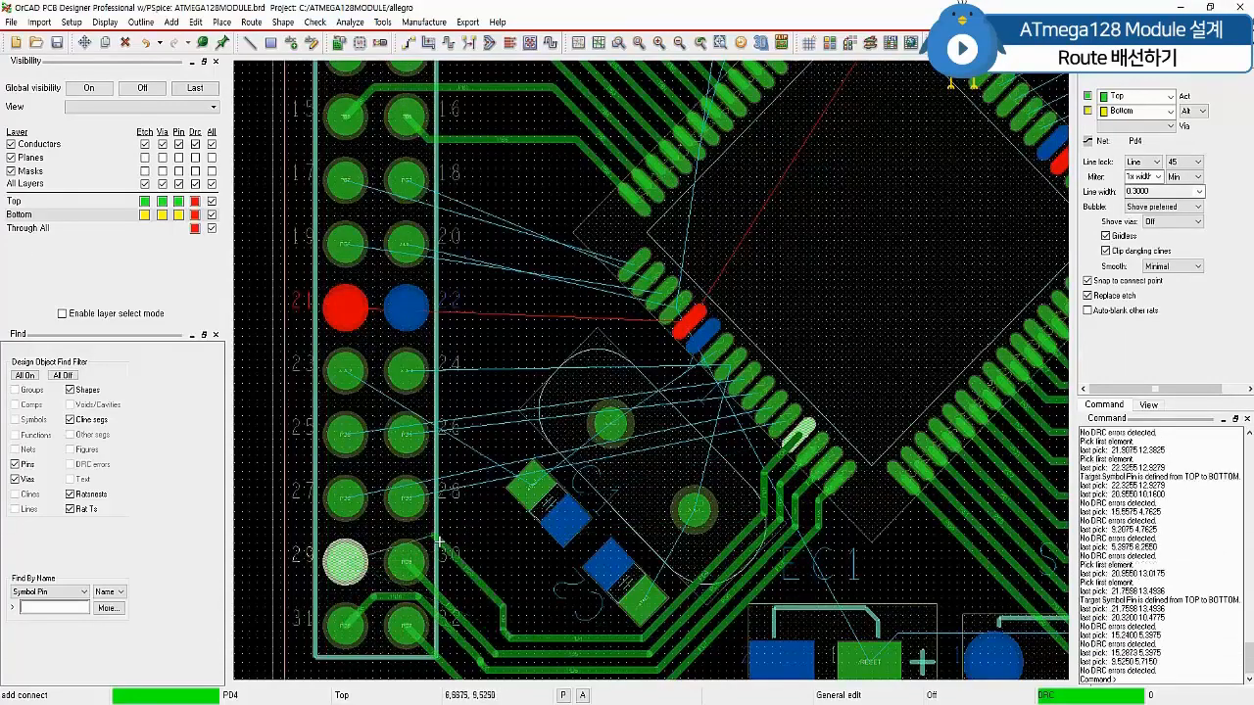
left_click(425, 541)
left_click(427, 540)
left_click(345, 563)
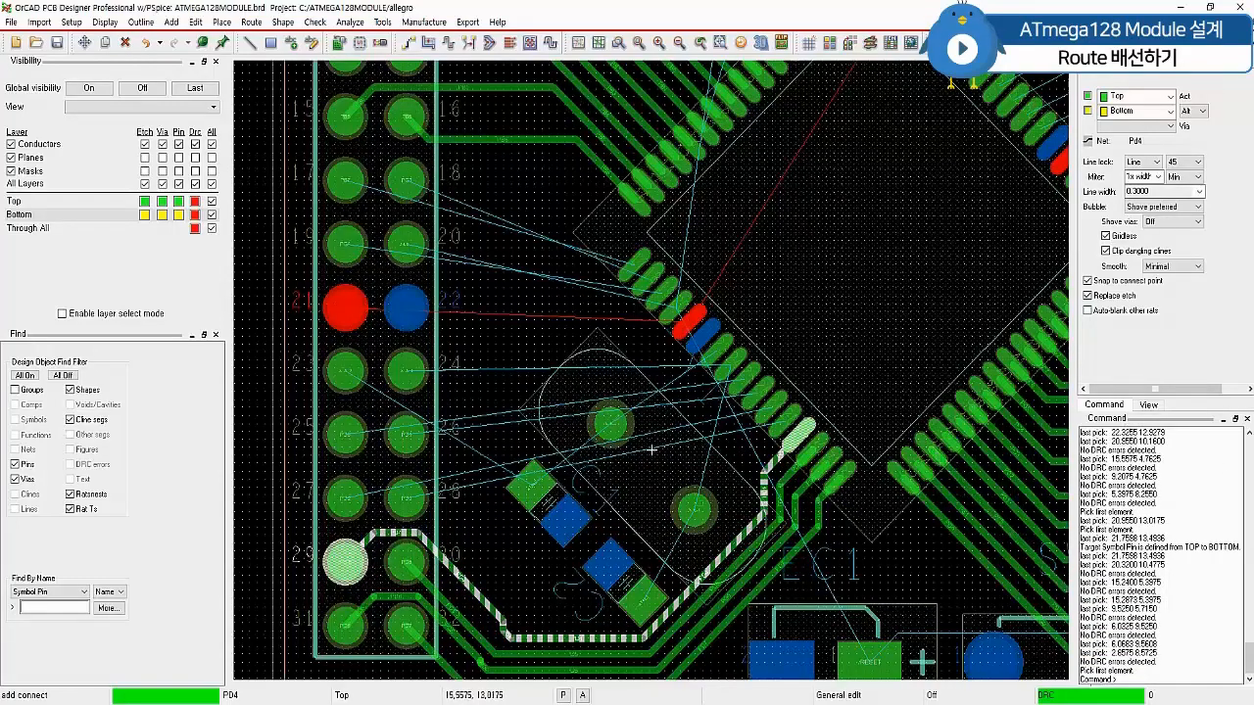
Connect the crystal's upper pin to its microcontroller pad and its lower pin to the XTAL1 pad
left_click(622, 424)
left_click(611, 423)
left_click(717, 361)
left_click(710, 488)
left_click(696, 509)
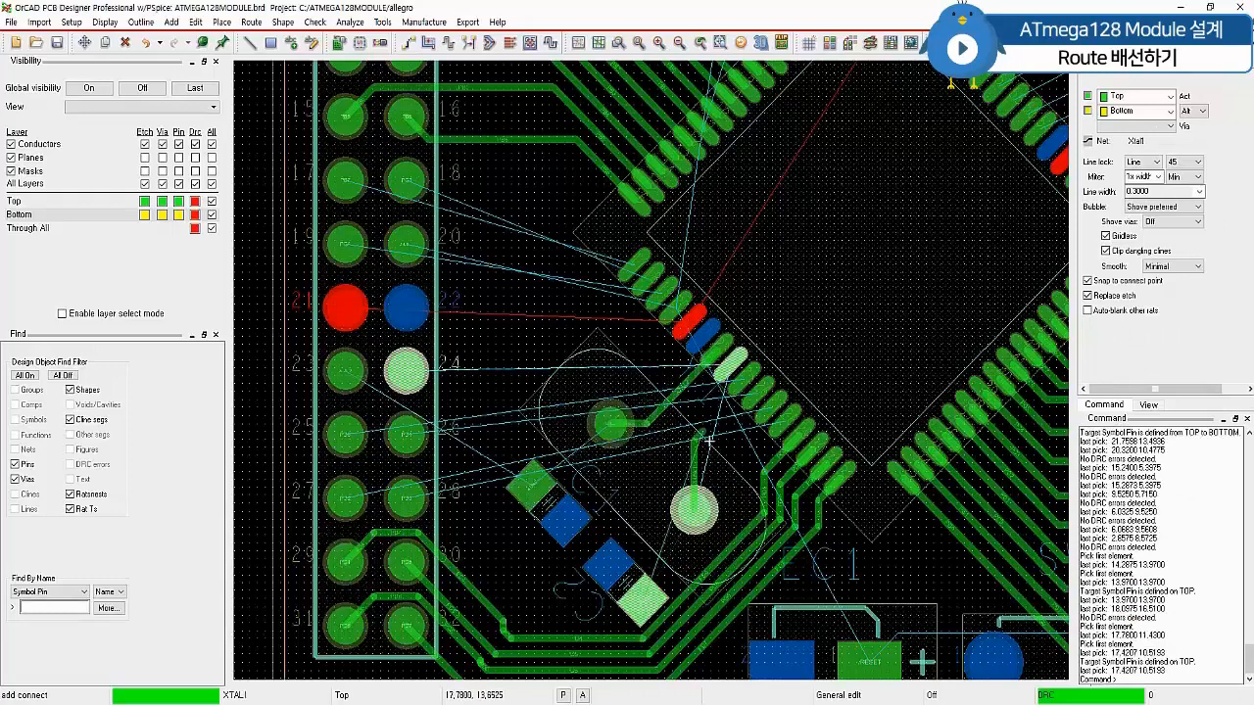
left_click(724, 379)
Connect each crystal pin to the green pad of its neighbouring capacitor and finish the routing command
left_click(601, 432)
left_click(608, 424)
left_click(530, 487)
left_click(703, 518)
left_click(694, 509)
left_click(648, 588)
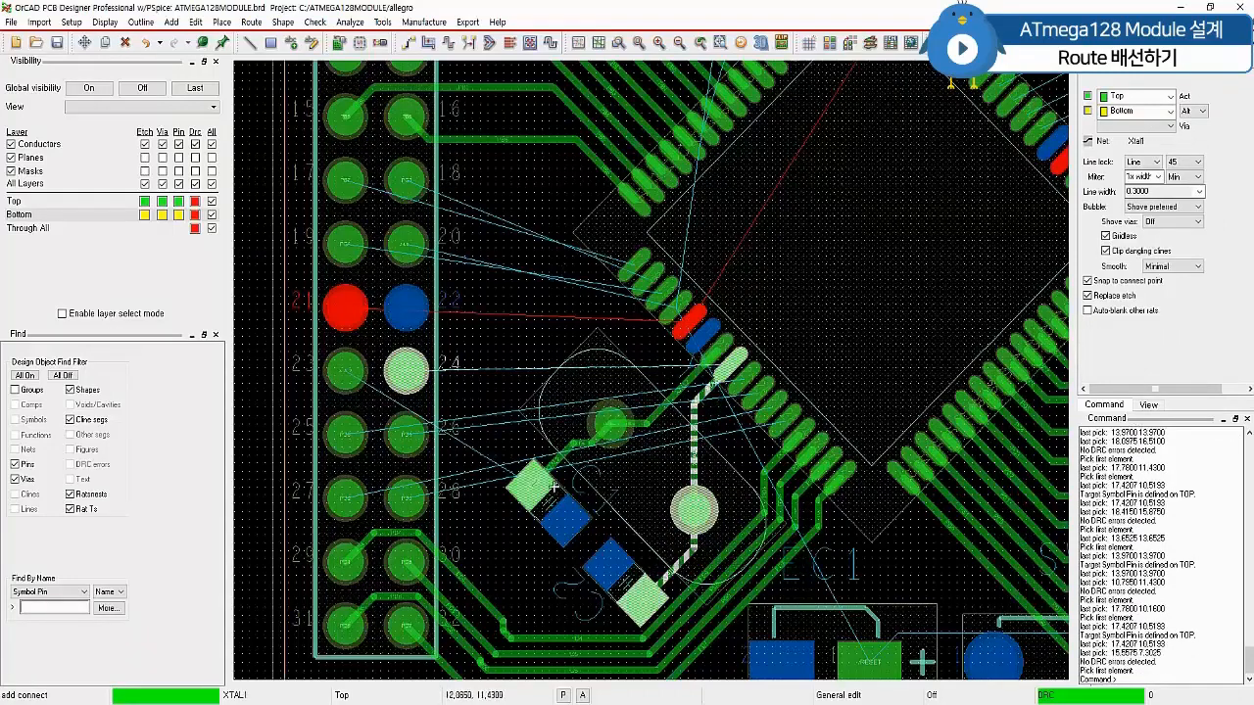
right_click(529, 171)
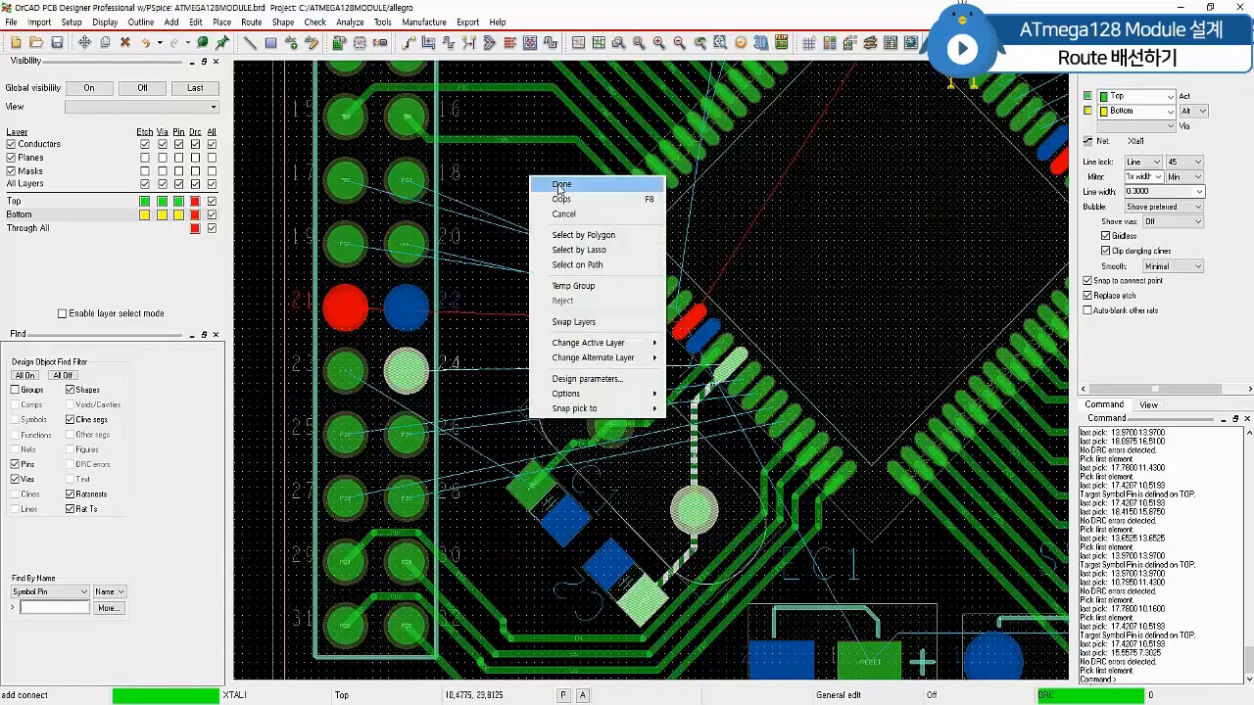
left_click(553, 180)
Move capacitor C1 slightly up and away from the crystal
left_click(84, 43)
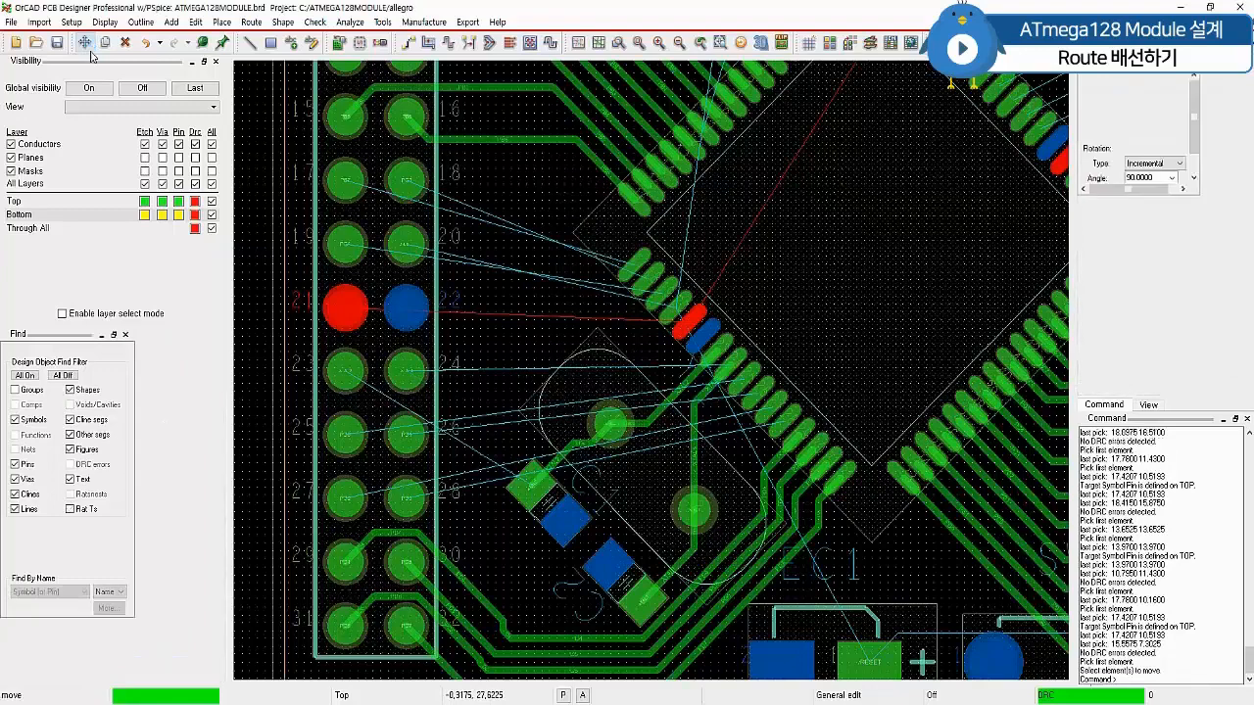
left_click(534, 502)
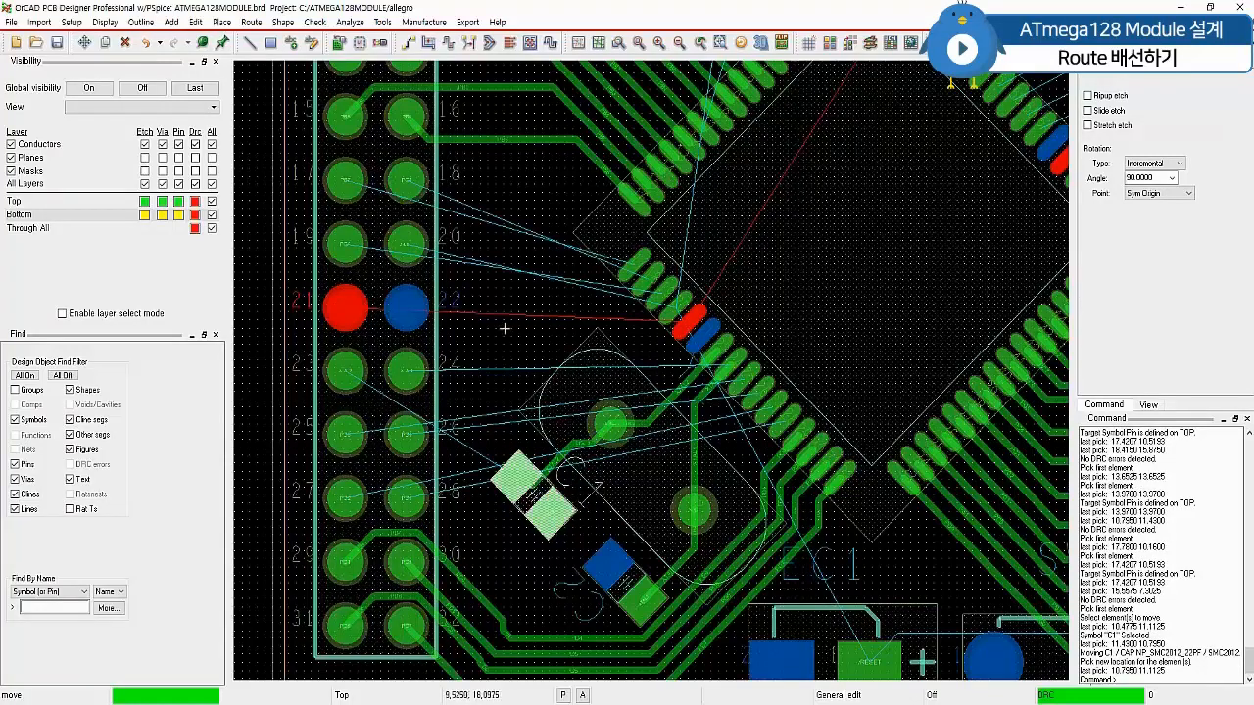
right_click(500, 296)
left_click(523, 307)
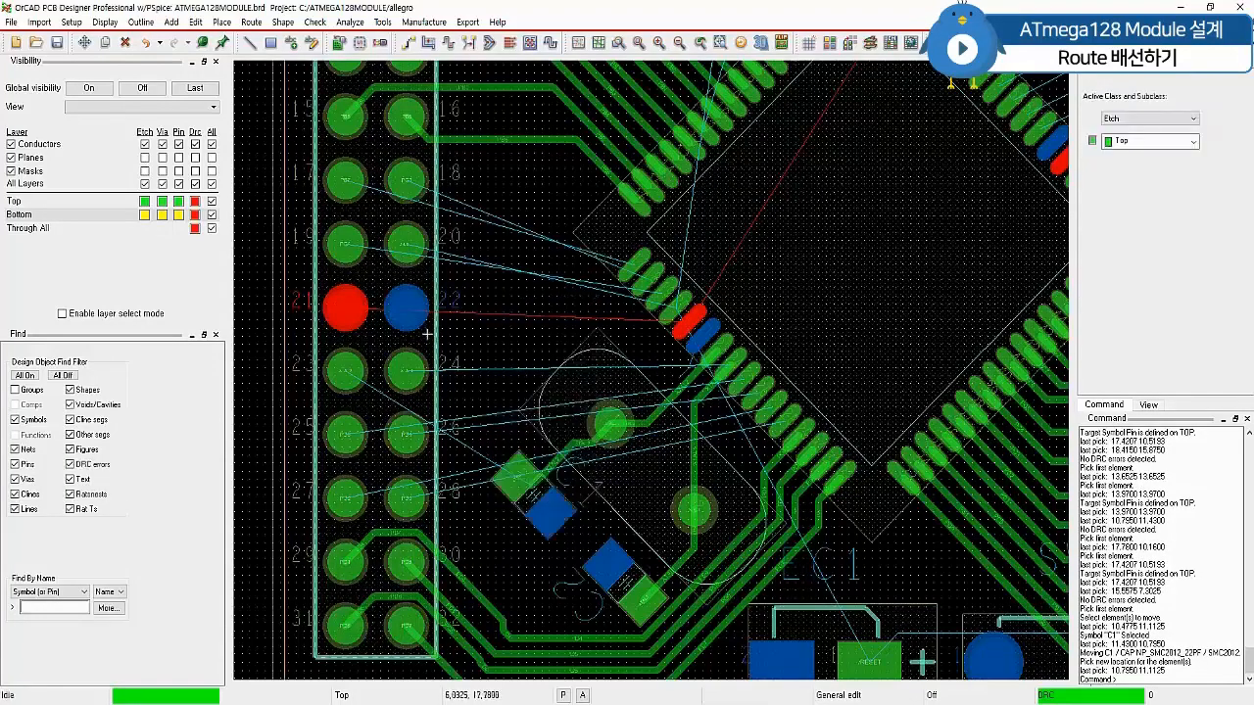
Delete the XTAL1 and XTAL2 traces linking the crystal to the microcontroller and the two capacitors, with only clines selectable
key("Delete")
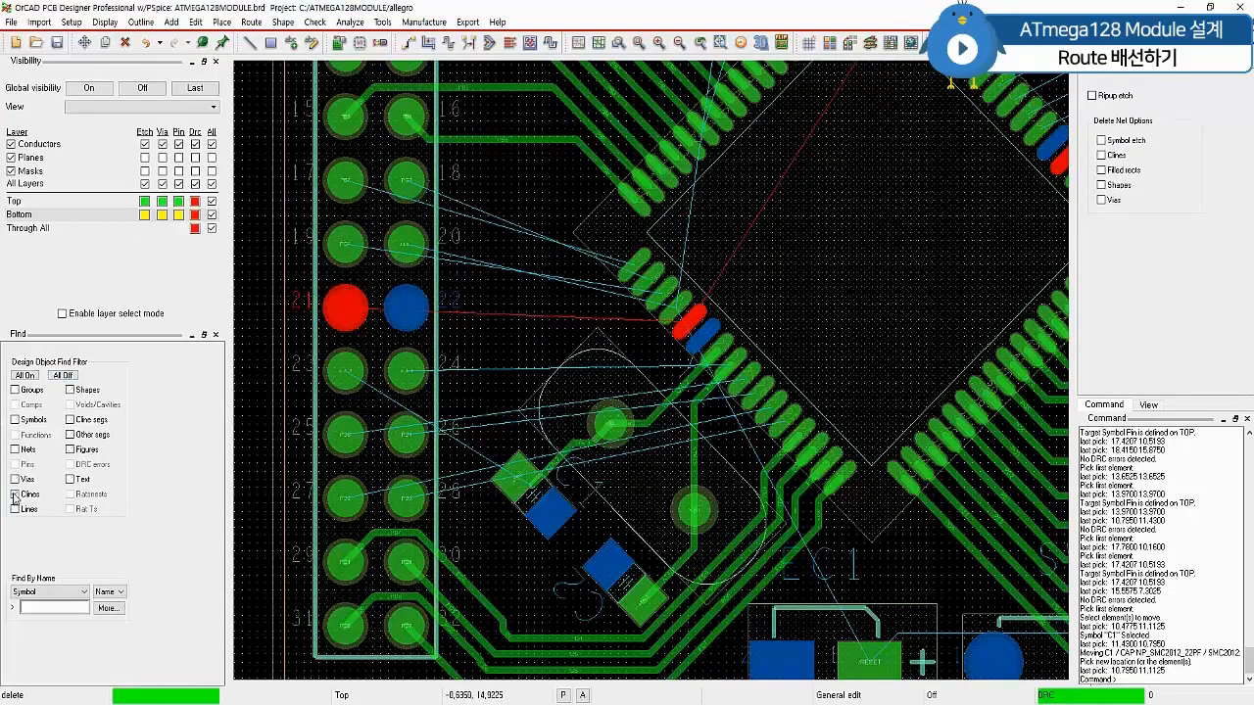
left_click(561, 459)
left_click(562, 459)
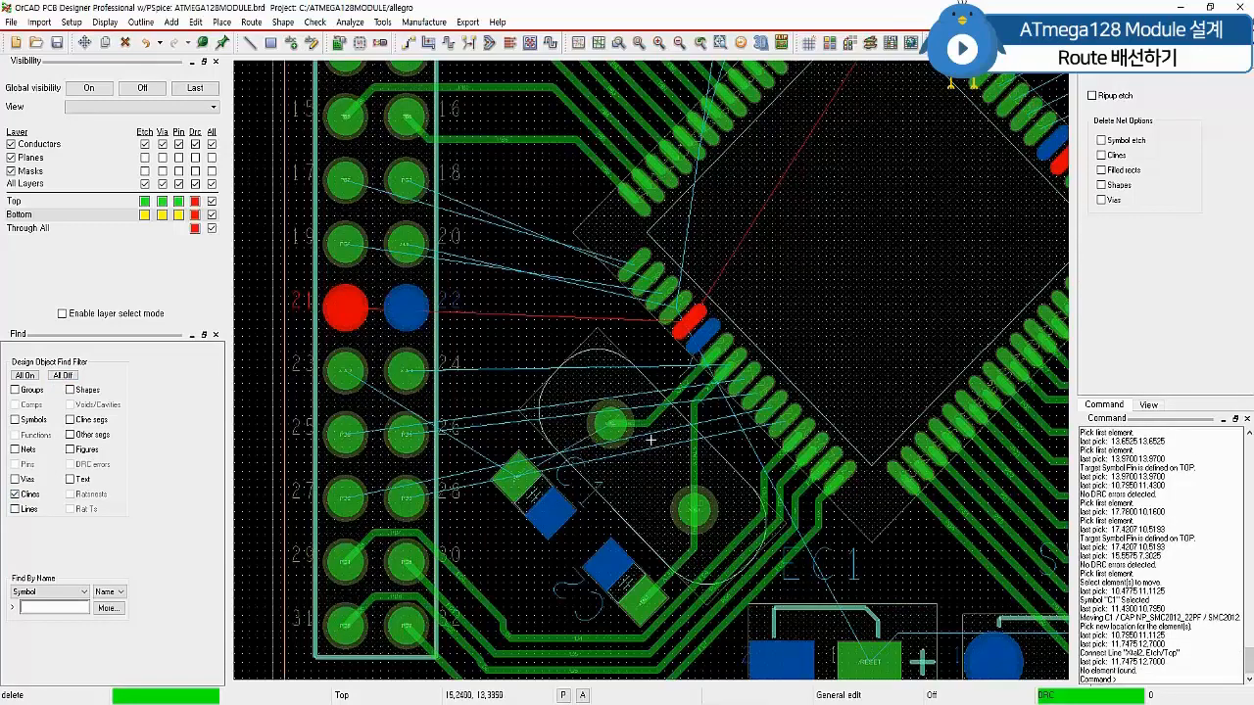
left_click(691, 389)
left_click(692, 389)
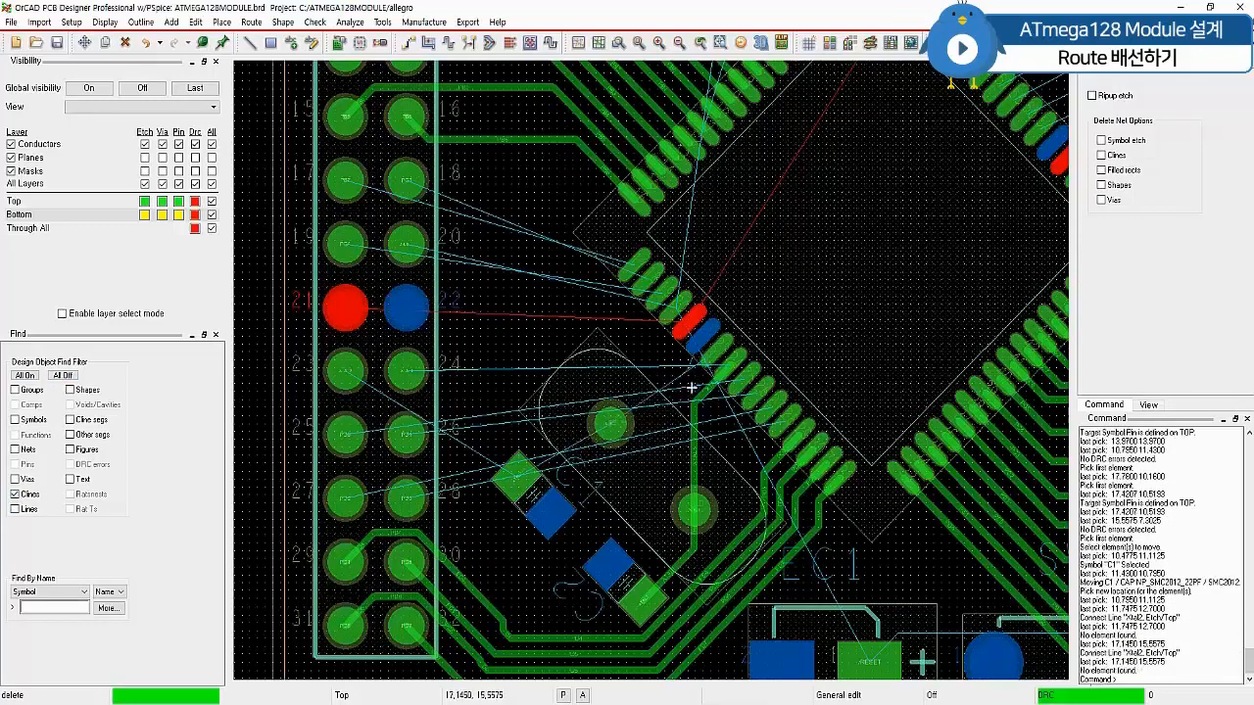
left_click(698, 413)
left_click(698, 412)
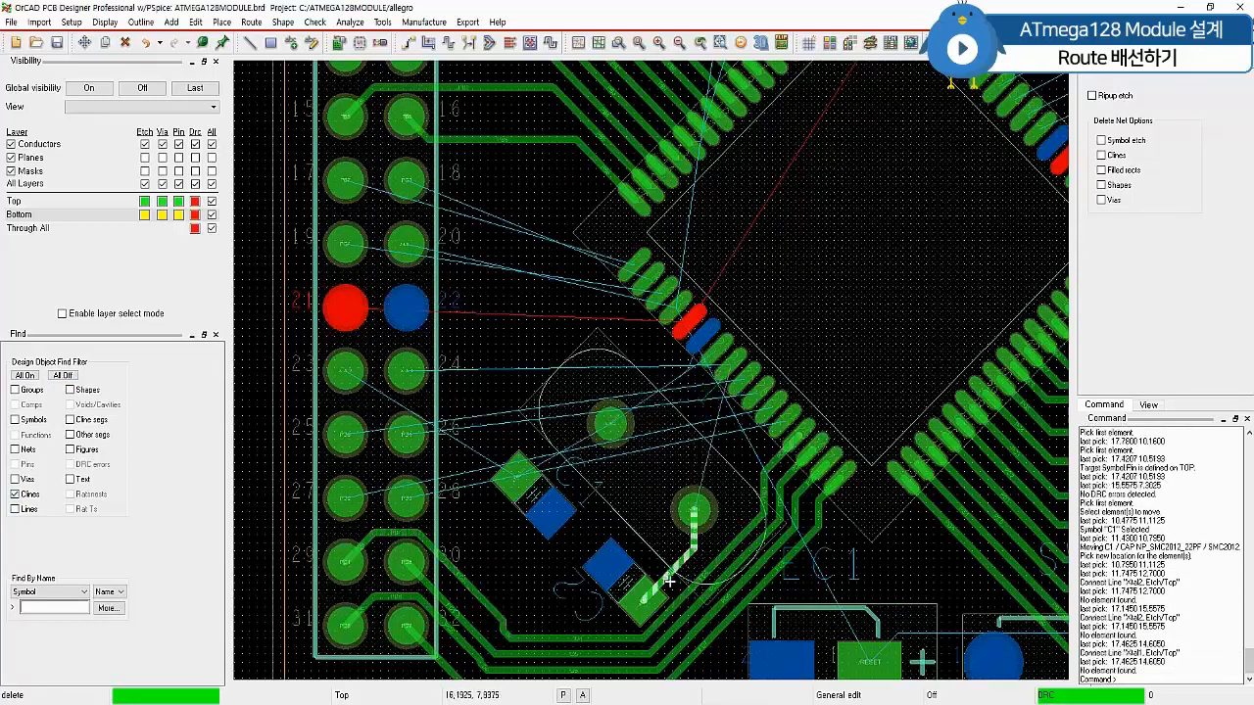
left_click(669, 581)
left_click(667, 582)
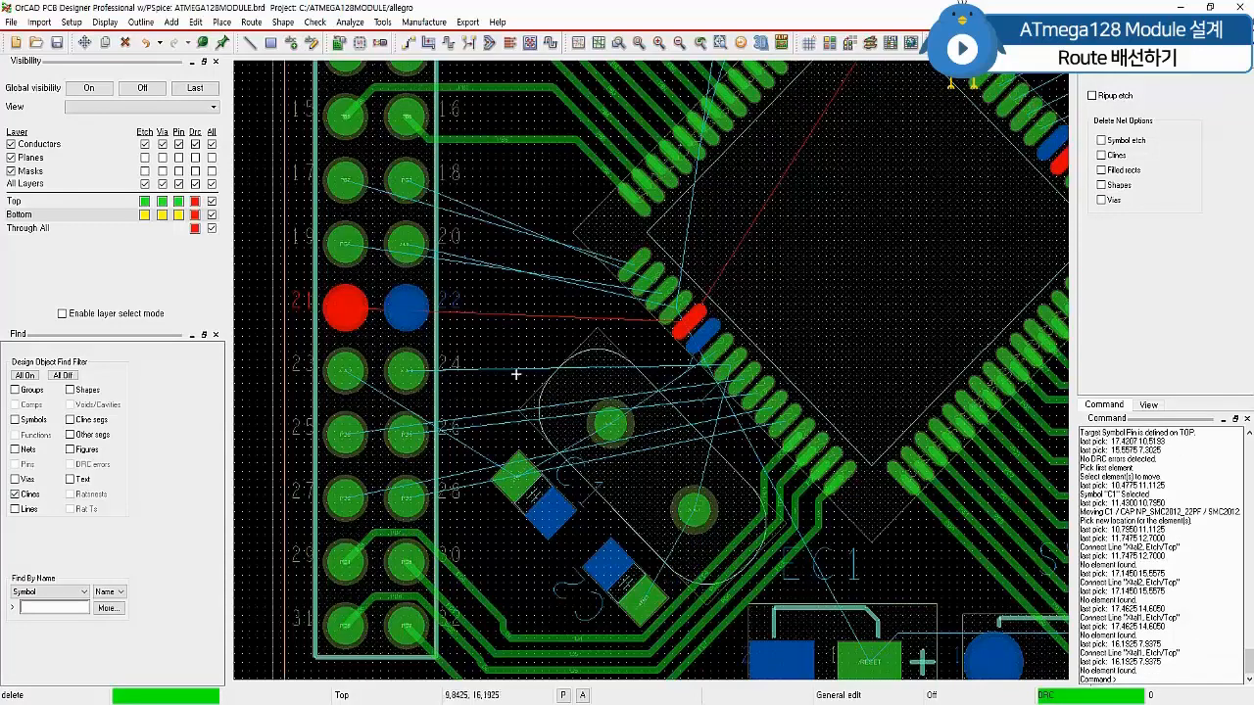
right_click(263, 292)
left_click(282, 291)
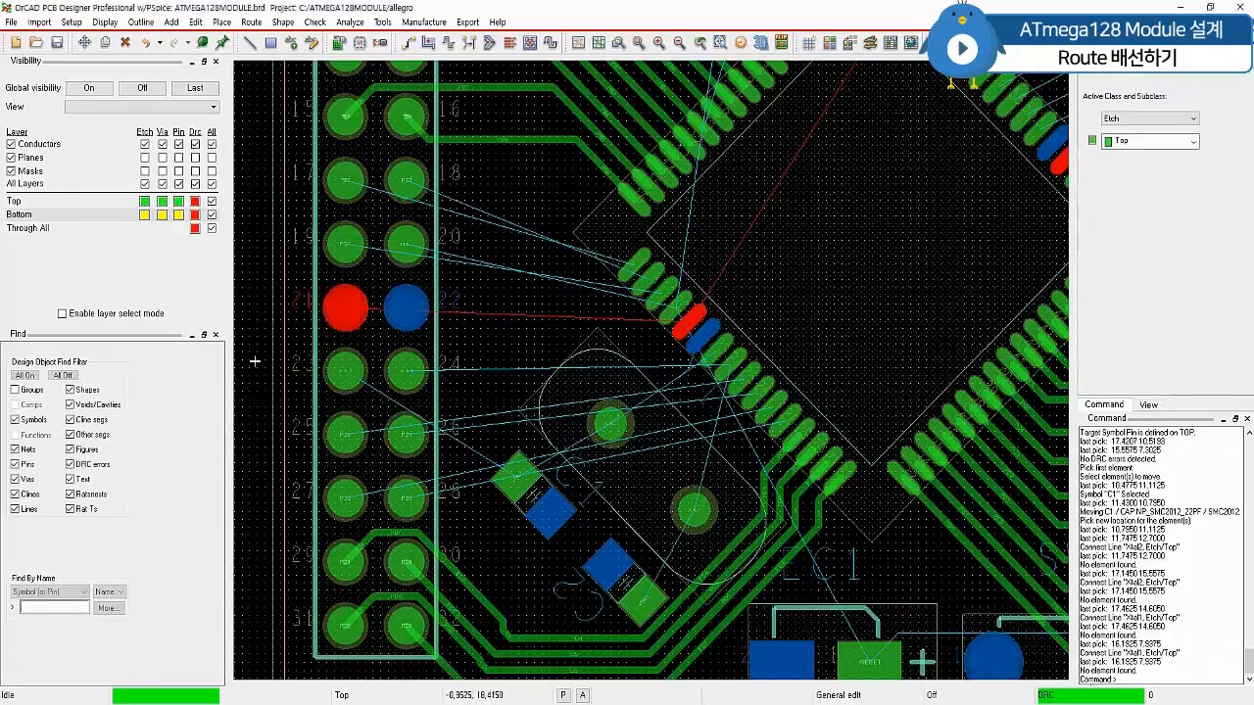
Move crystal Y1 up and away from the microcontroller, placing its origin at about 12.70, 14.92
left_click(84, 45)
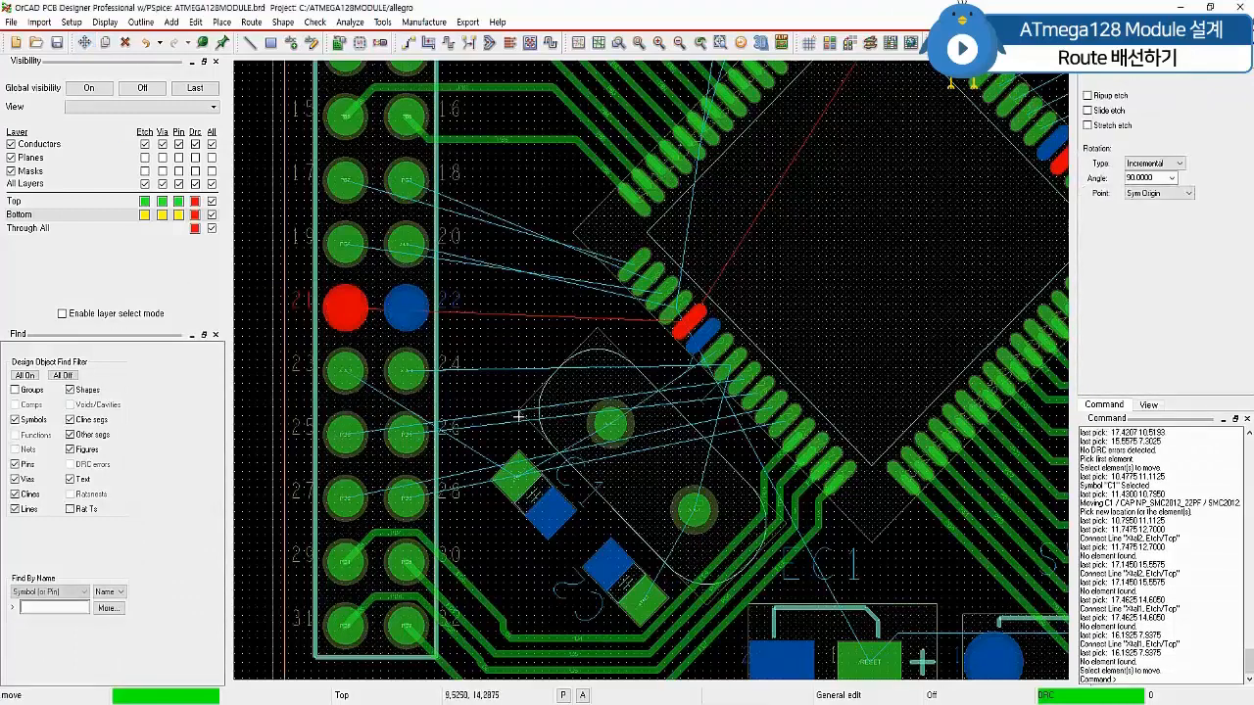
left_click(581, 403)
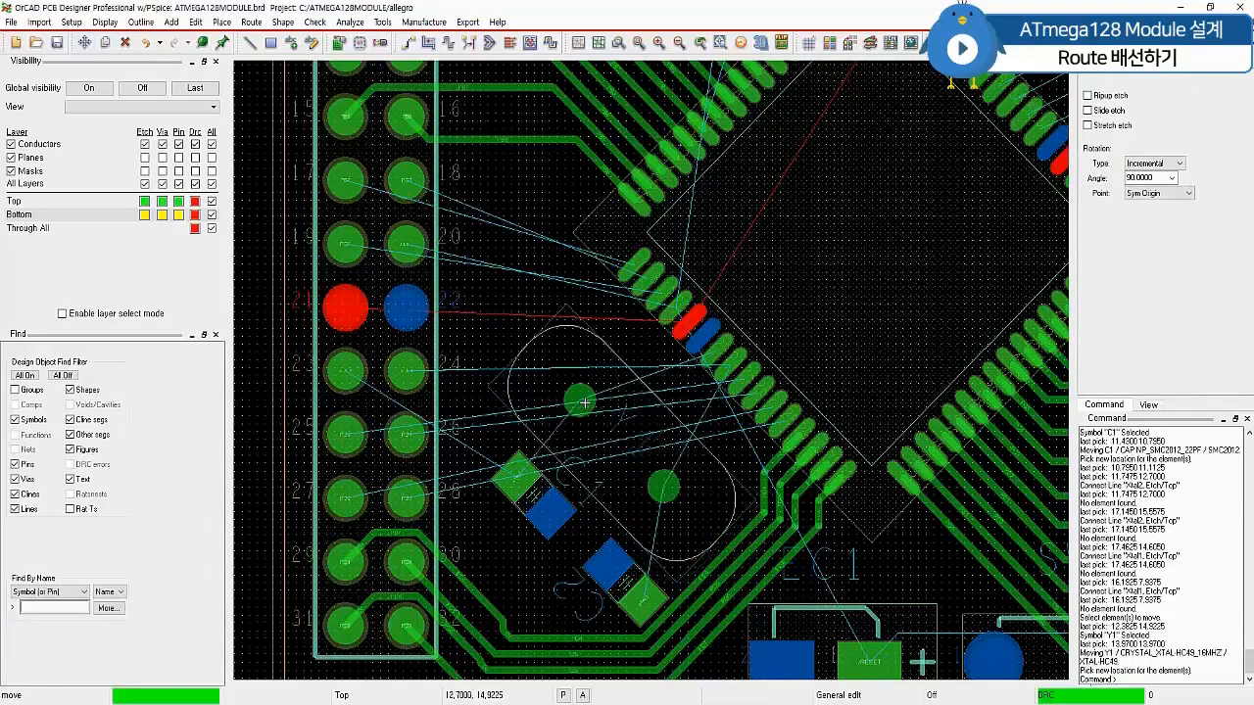
left_click(584, 403)
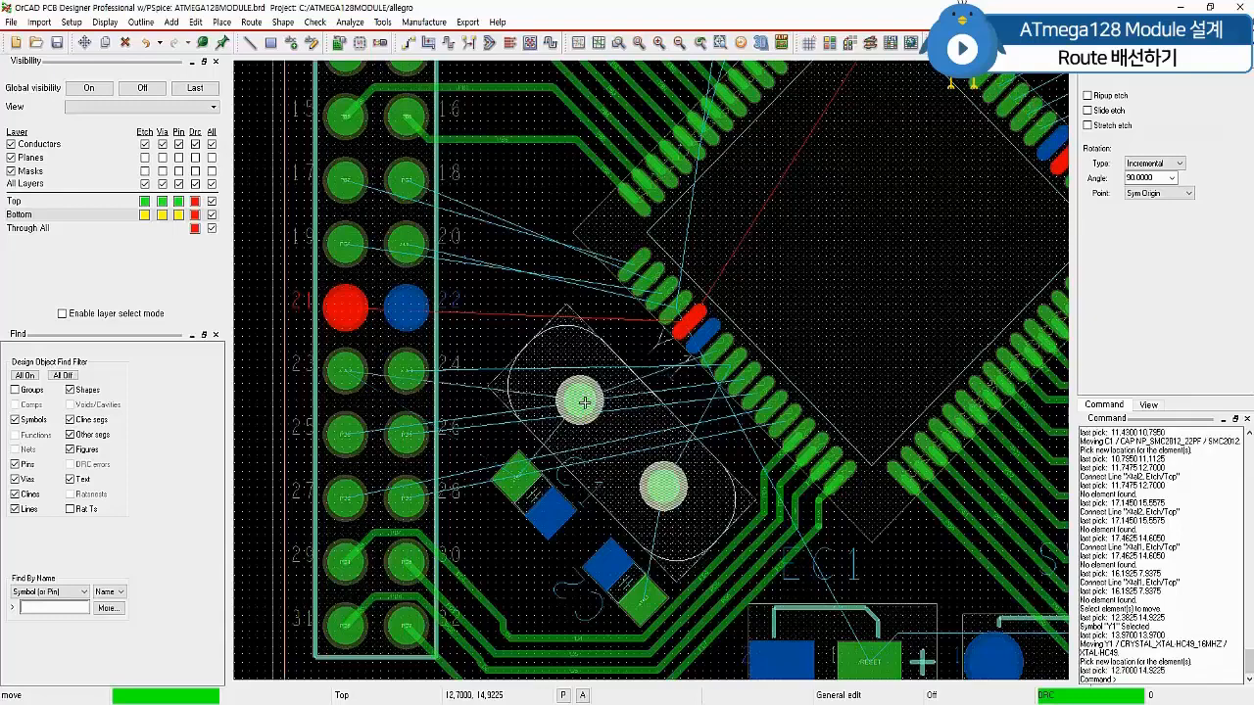
Move capacitor C1 to about 9.53, 12.38 and C2 to about 13.34, 8.89, then end the move command
left_click(527, 493)
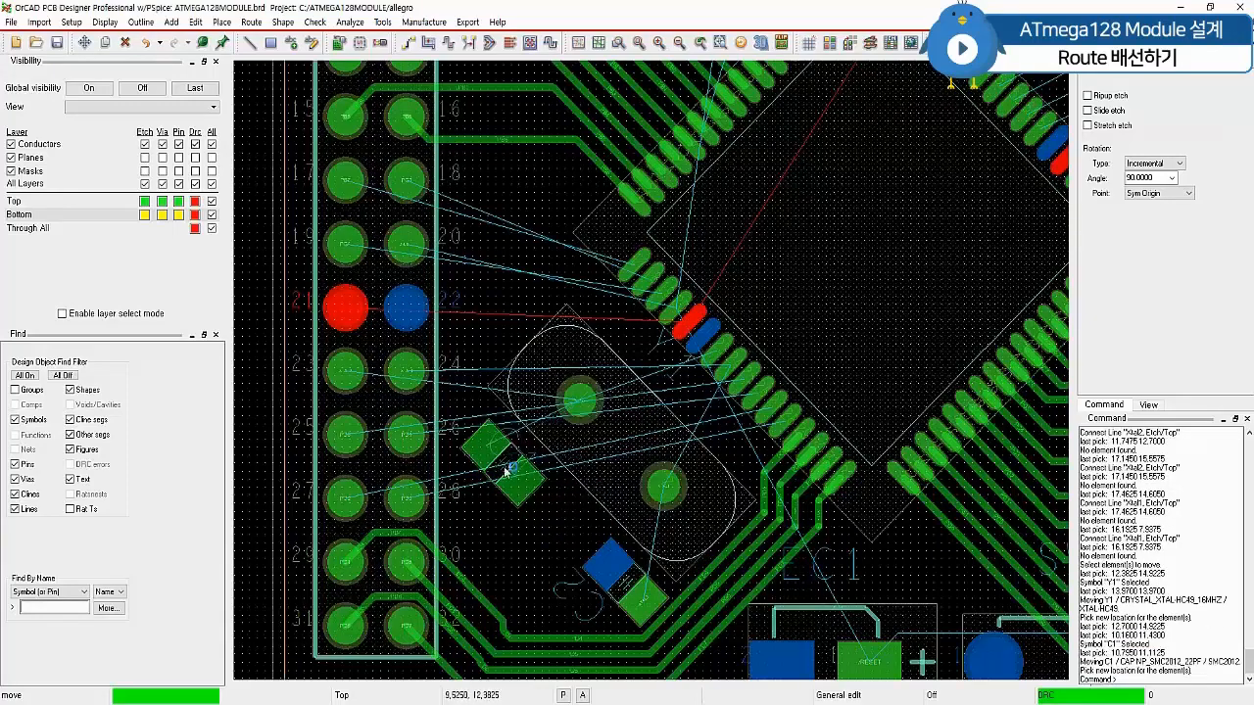
left_click(506, 472)
left_click(609, 565)
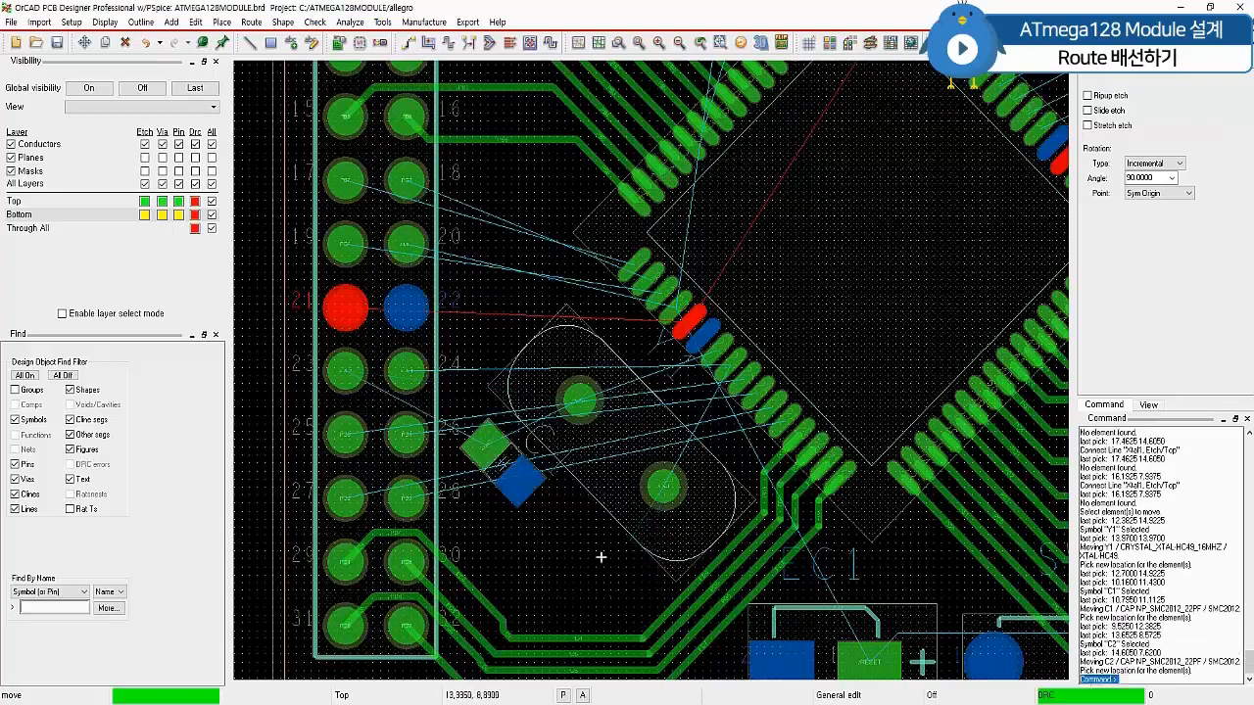
left_click(601, 557)
right_click(534, 173)
left_click(549, 180)
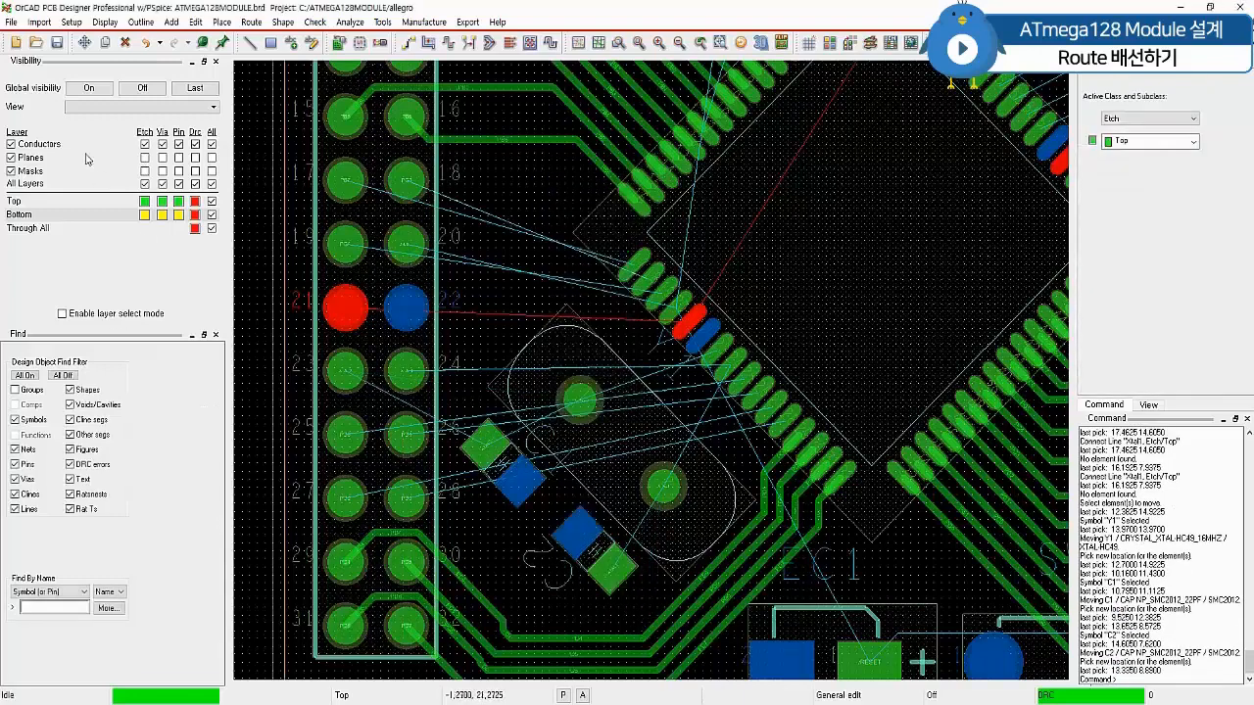
Route the crystal's pins to their XTAL1 and XTAL2 microcontroller pads and to the green pads of C2 and C1
left_click(409, 45)
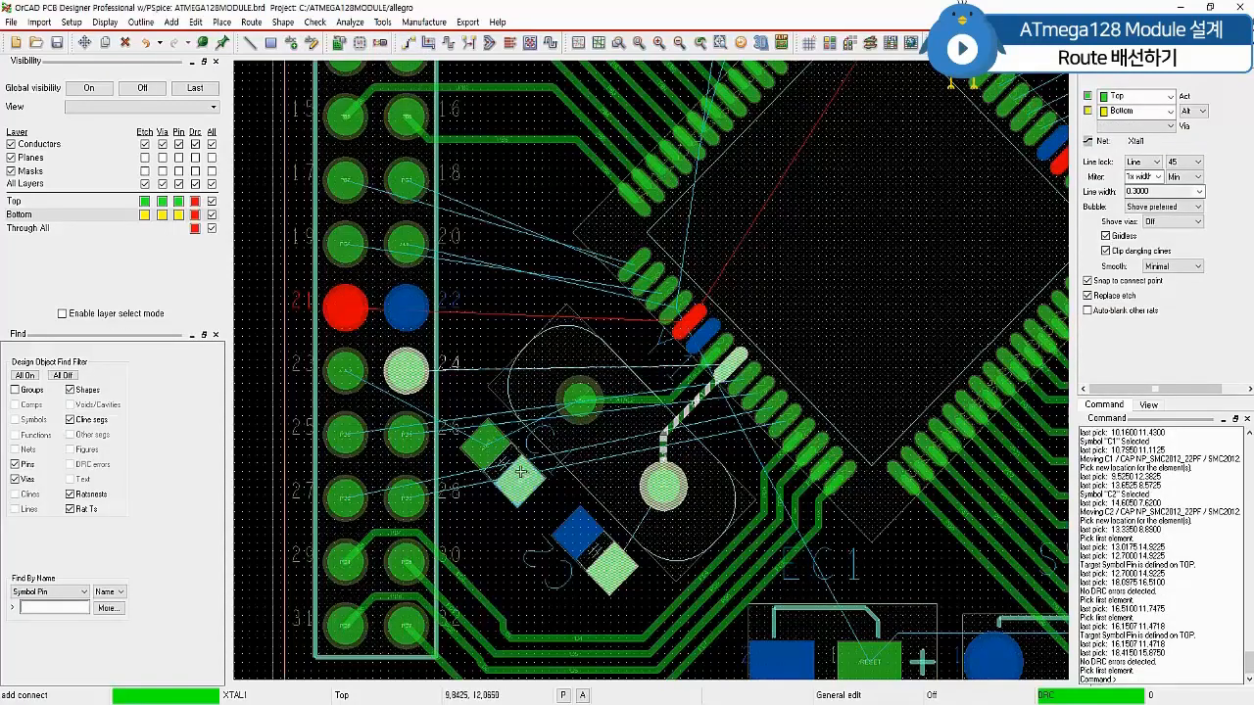
left_click(624, 567)
left_click(663, 501)
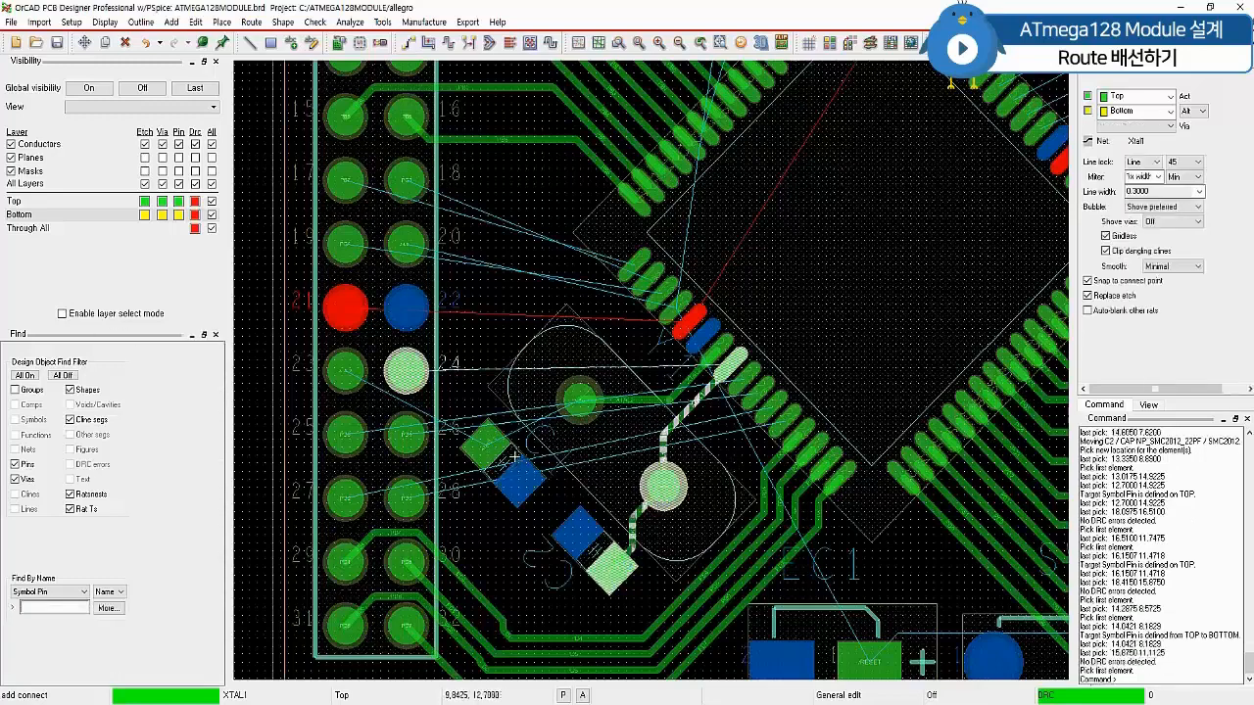
left_click(490, 446)
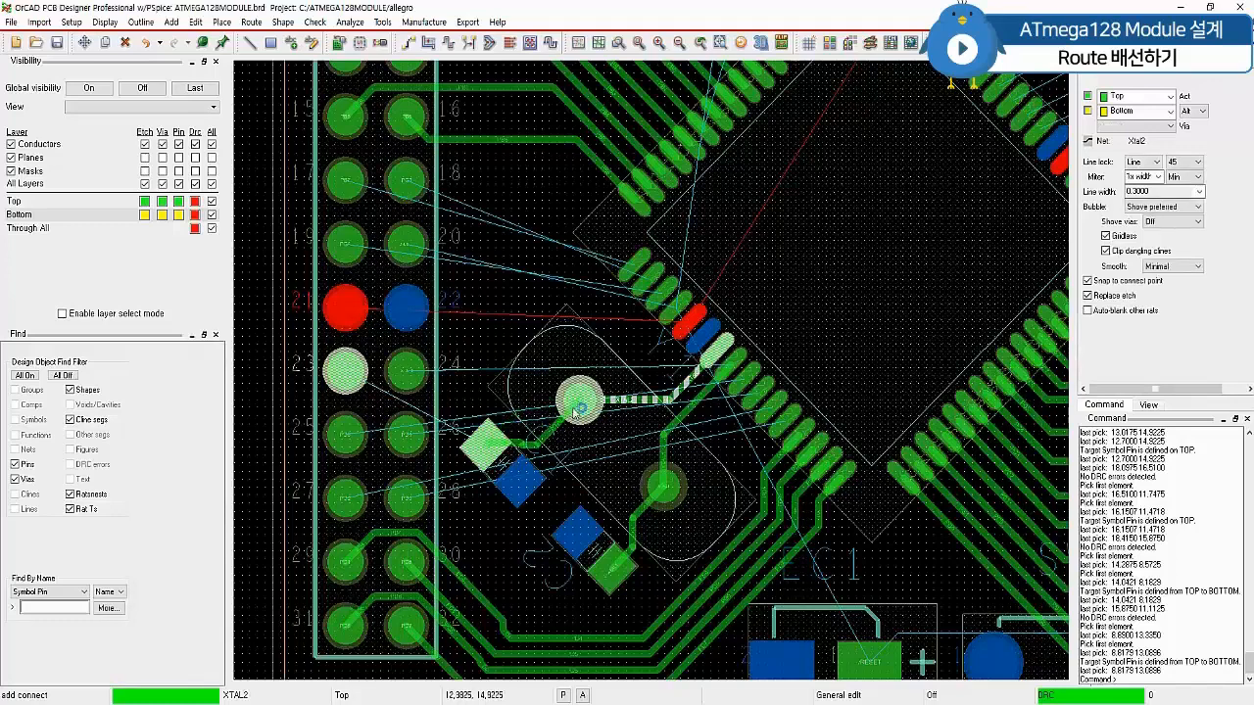
left_click(576, 411)
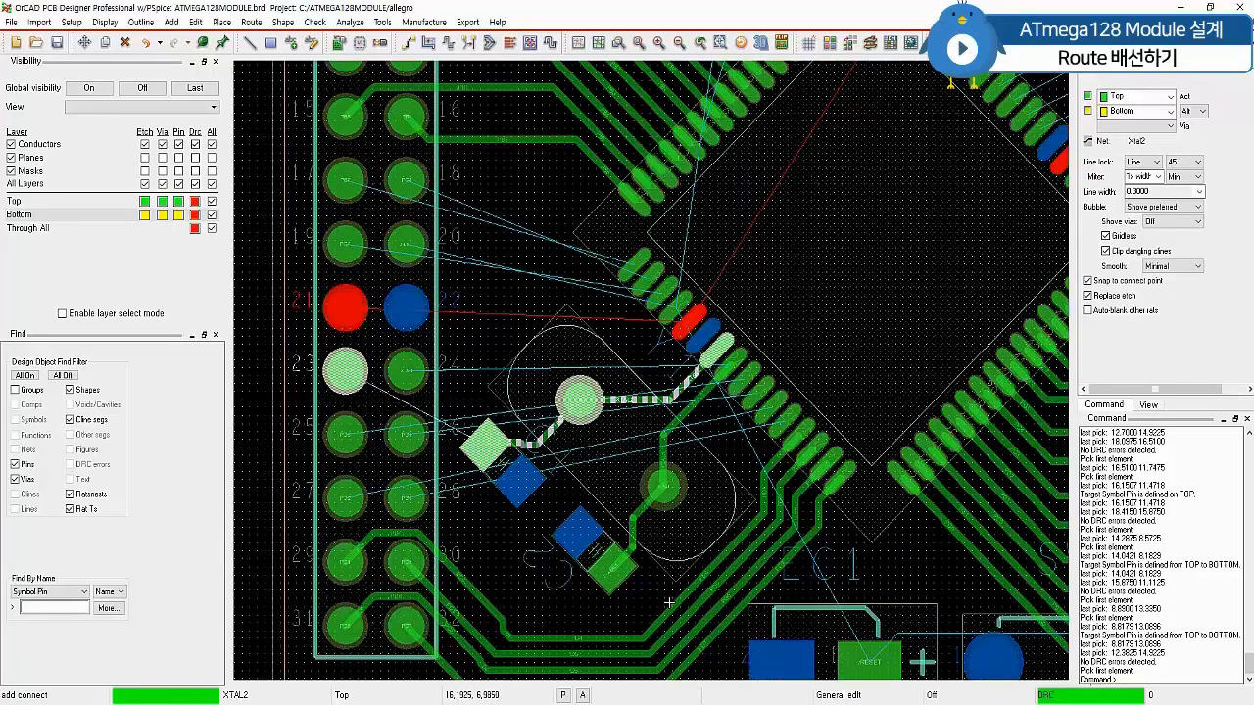
Route net XTAL2 from C1's green pad to J1 pin 23
left_click(480, 438)
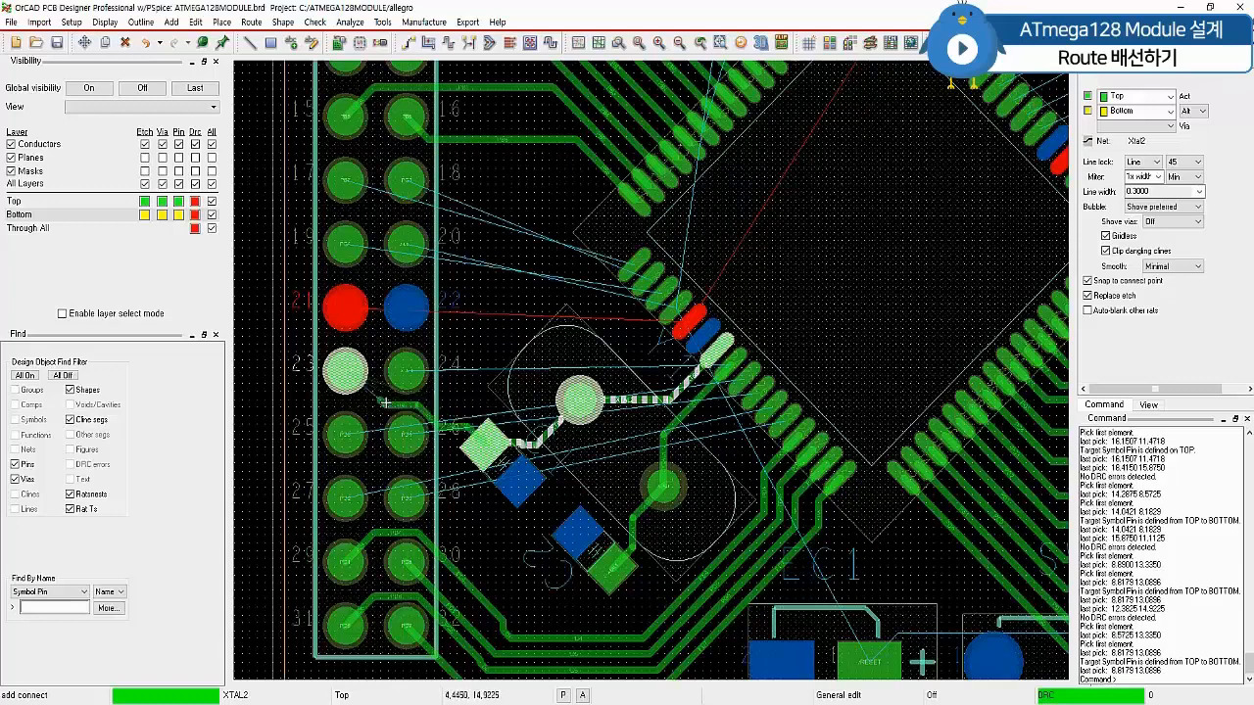
left_click(446, 403)
left_click(363, 390)
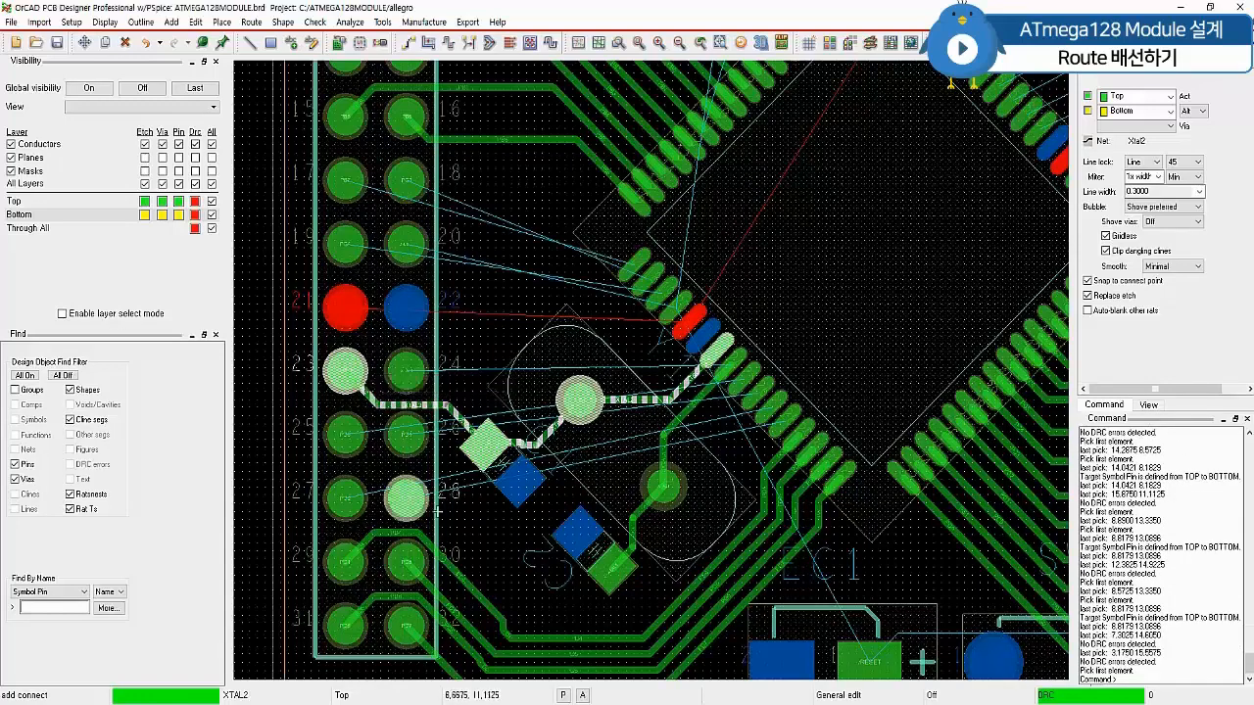
Route net XTAL1 from C2's green pad around the outside of both capacitors to J1 pin 24 and finish routing
left_click(611, 568)
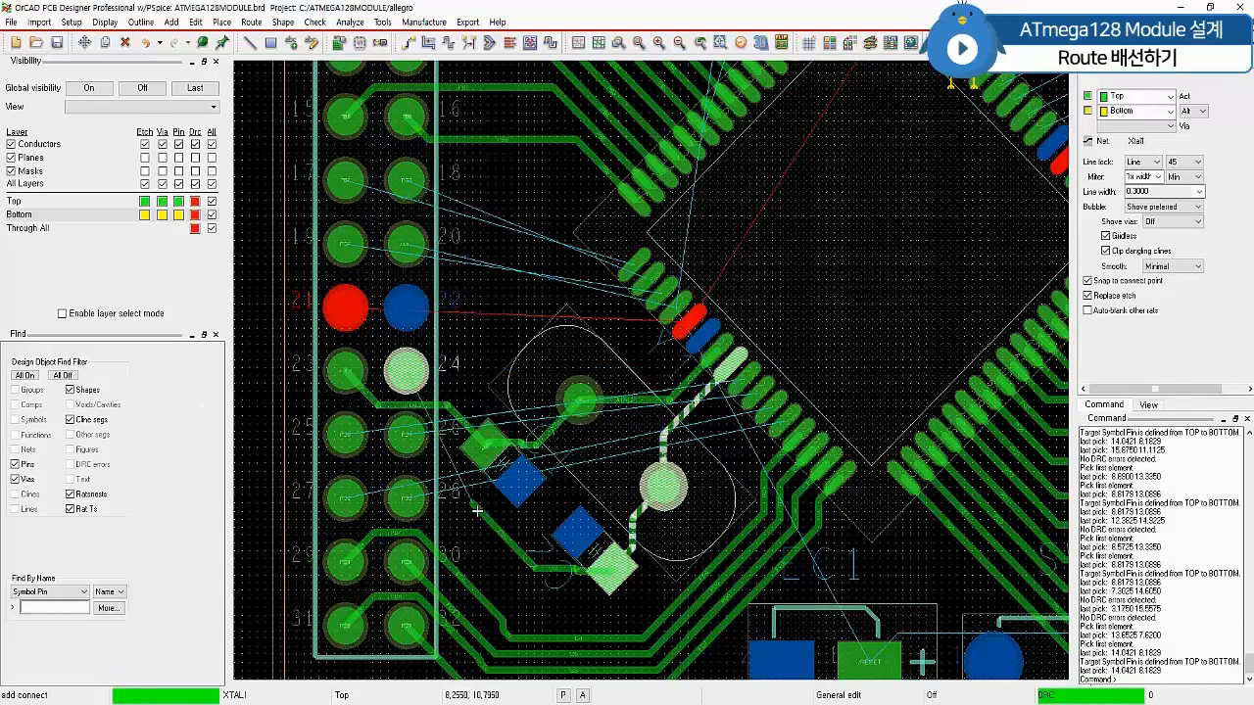
left_click(409, 374)
right_click(263, 324)
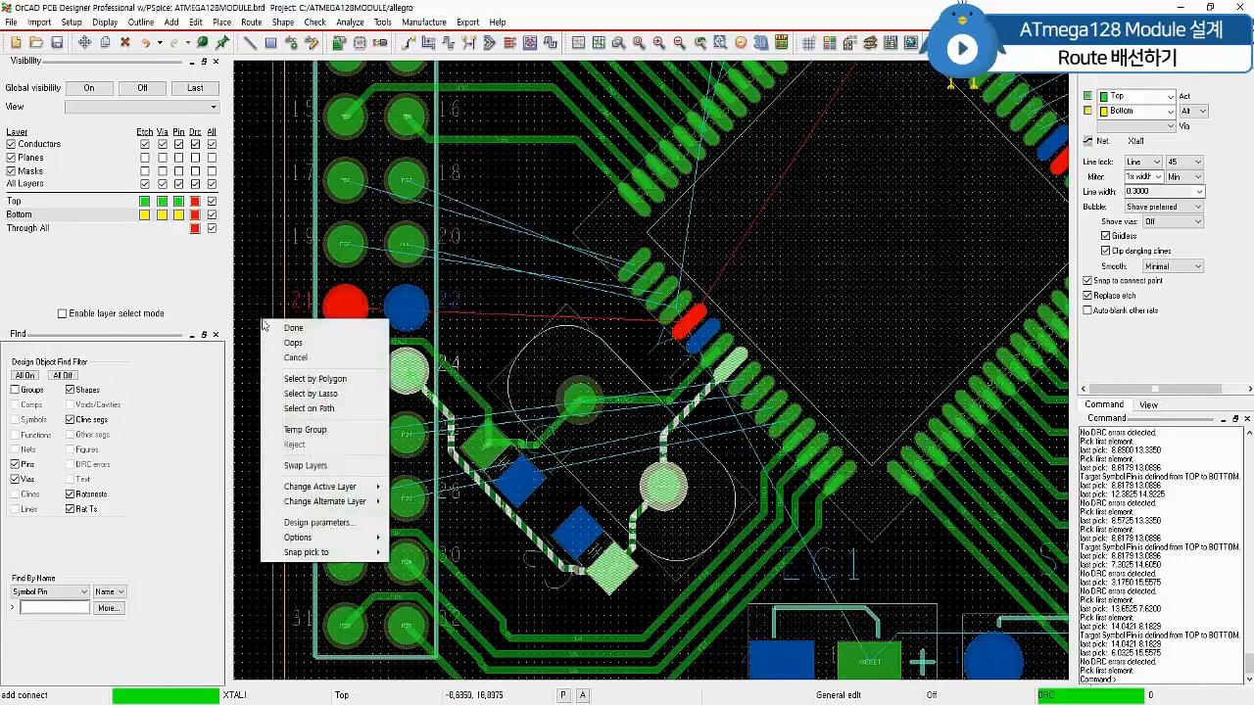
left_click(294, 329)
Slide the XTAL2 segments between C1 and the crystal upward and reshape the XTAL2 run from pin 23 to C1
left_click(428, 44)
left_click(510, 443)
left_click(512, 428)
left_click(526, 449)
left_click(527, 434)
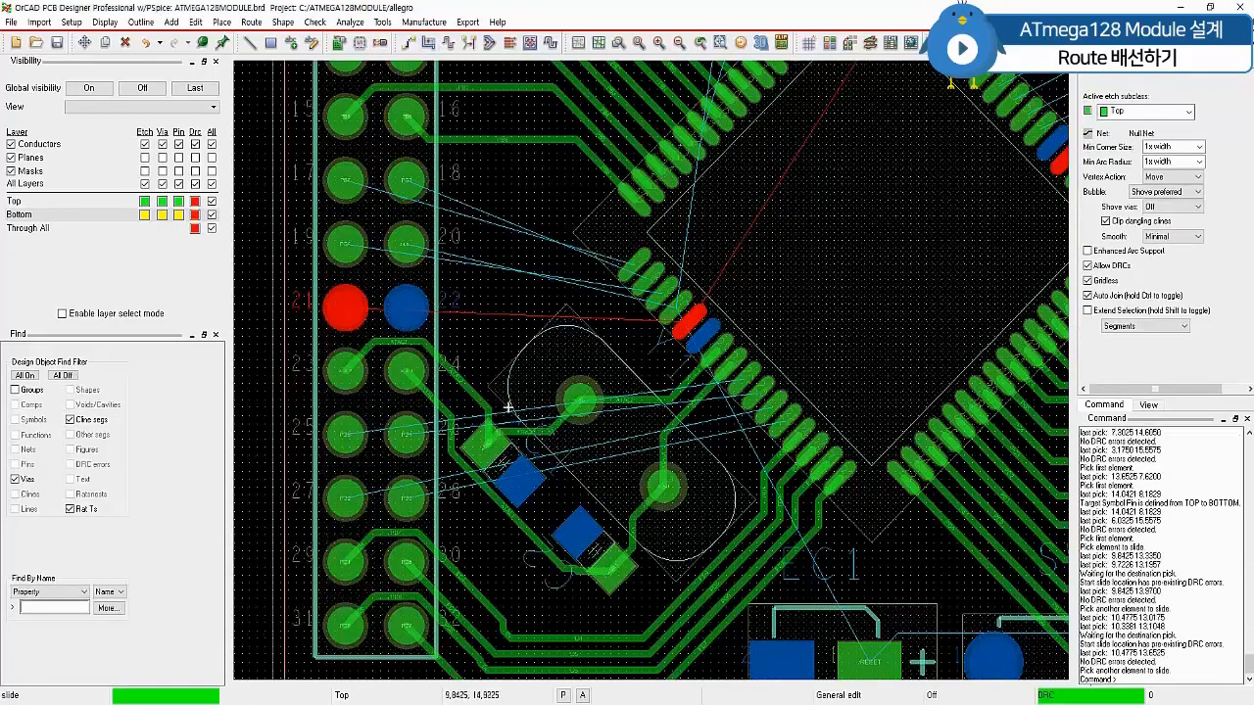
left_click(480, 406)
left_click(464, 421)
left_click(457, 375)
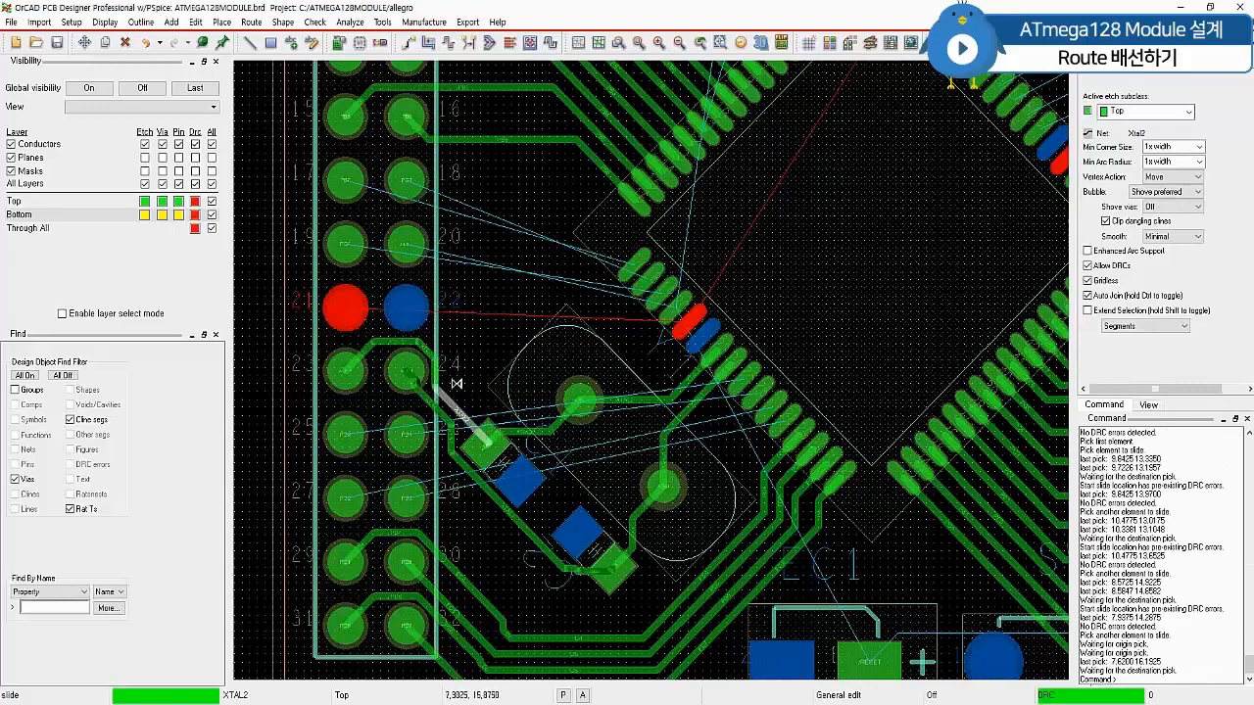
left_click(481, 375)
Slide the XTAL1 segments between J1 pin 24 and C2 outward from the capacitors and end the slide command
left_click(450, 425)
left_click(440, 433)
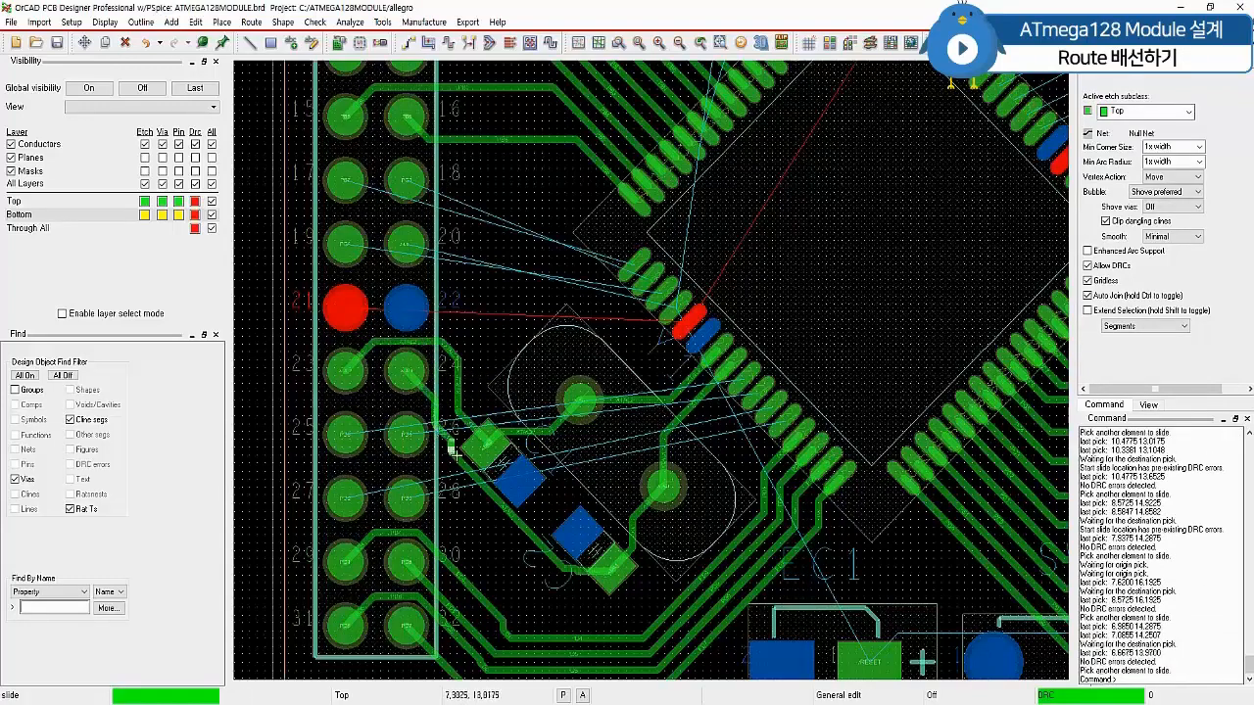
left_click(453, 456)
left_click(439, 457)
left_click(571, 588)
left_click(574, 594)
left_click(561, 579)
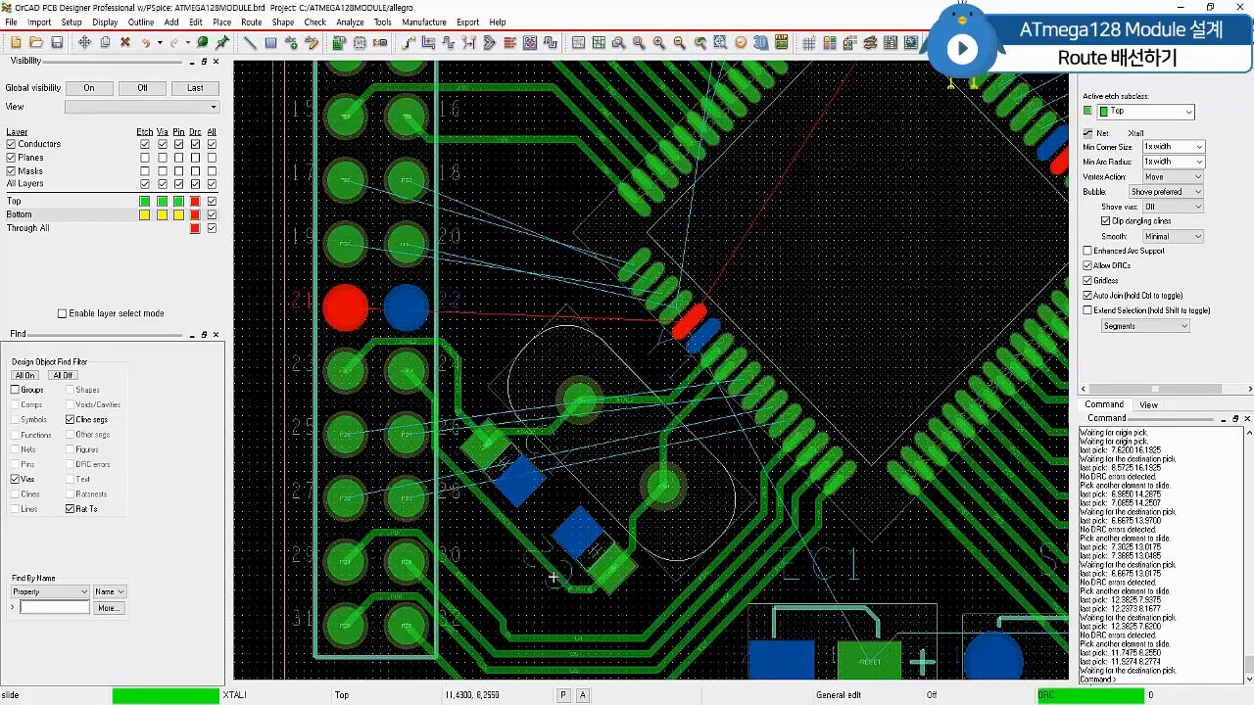
left_click(554, 578)
key("F6")
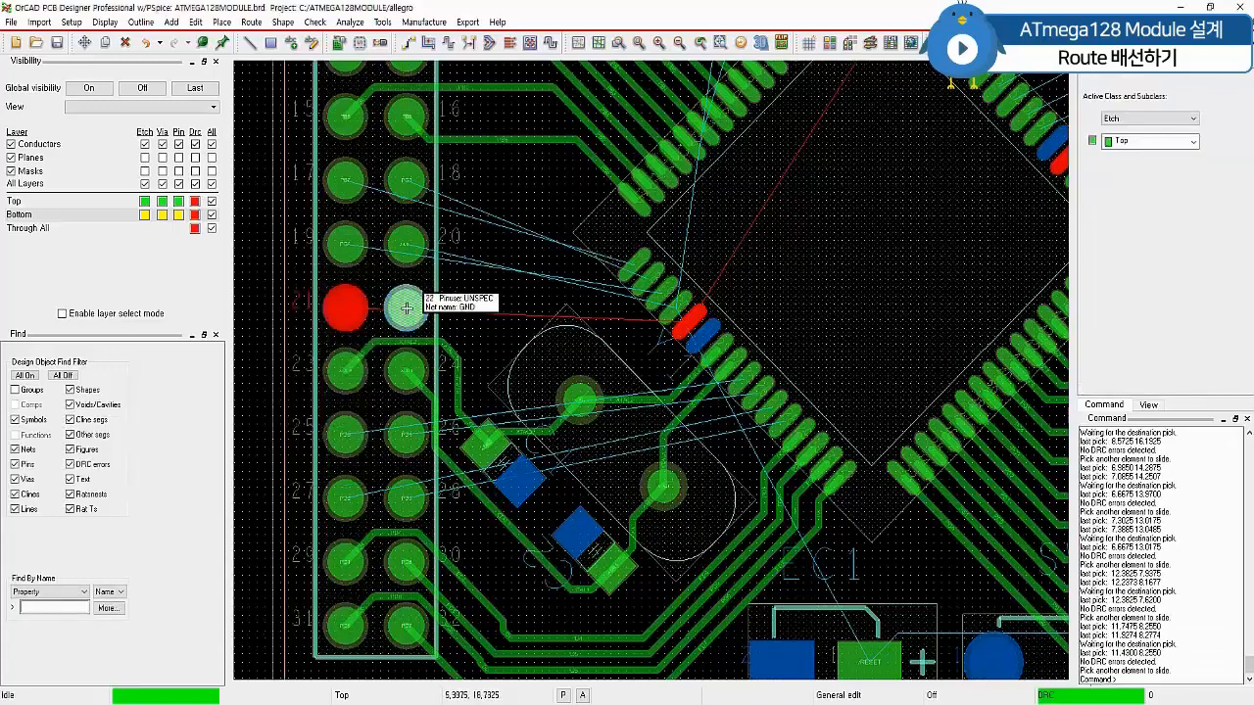
Route net PD3 along the inside of the PD4 trace to J1 pin 28
left_click(411, 47)
left_click(776, 442)
left_click(752, 510)
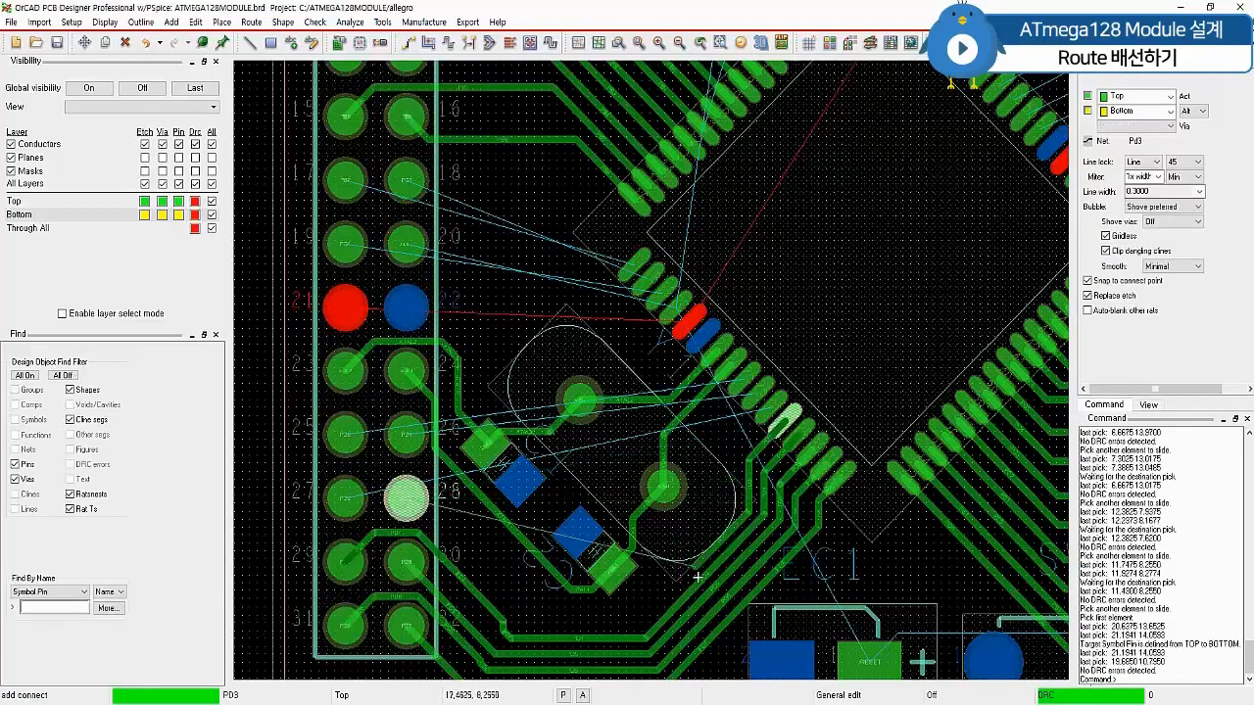
left_click(639, 622)
left_click(424, 505)
Route net PD2 along the inside of the PD3 trace and over pin 28 to J1 pin 27
left_click(751, 421)
left_click(766, 404)
left_click(741, 491)
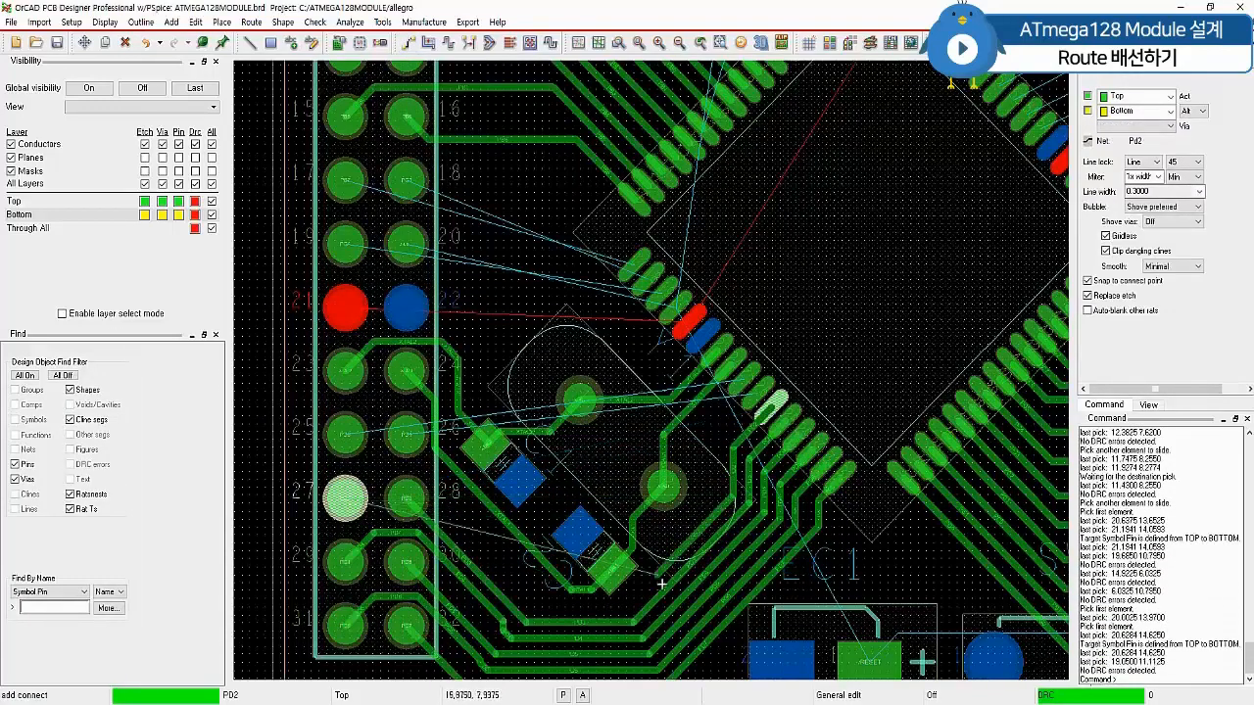
left_click(610, 600)
left_click(348, 497)
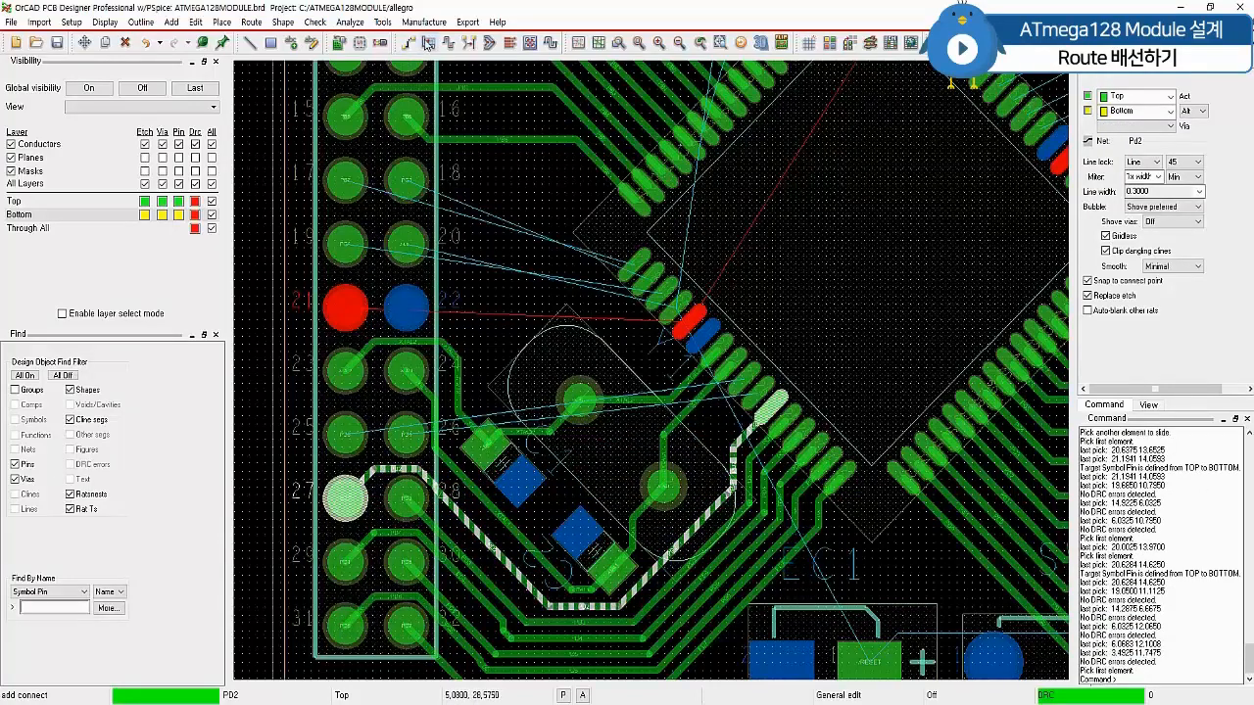
Slide the bends of the three innermost PD traces below the capacitors to tidy their corners
left_click(427, 43)
left_click(565, 620)
left_click(558, 619)
left_click(551, 636)
left_click(551, 634)
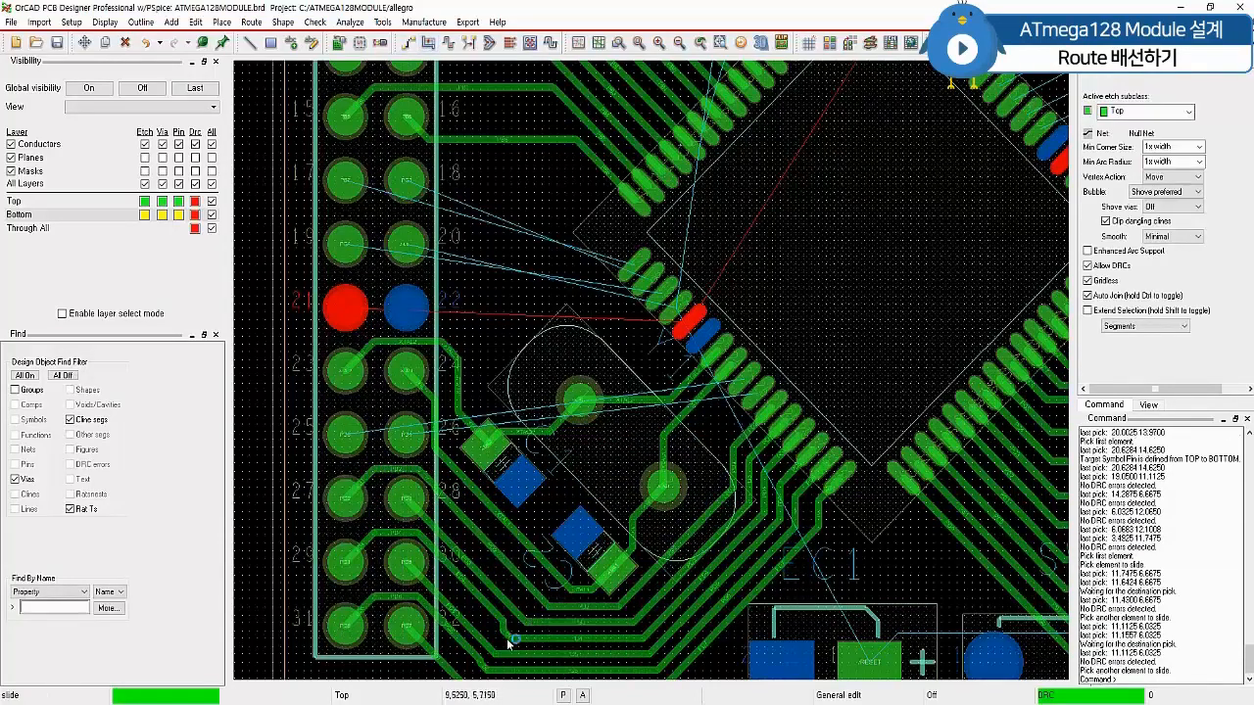
left_click(508, 640)
left_click(515, 639)
Slide the PD2 trace's diagonal and its upper bend beside the crystal inward toward the crystal
left_click(707, 525)
left_click(706, 518)
left_click(734, 496)
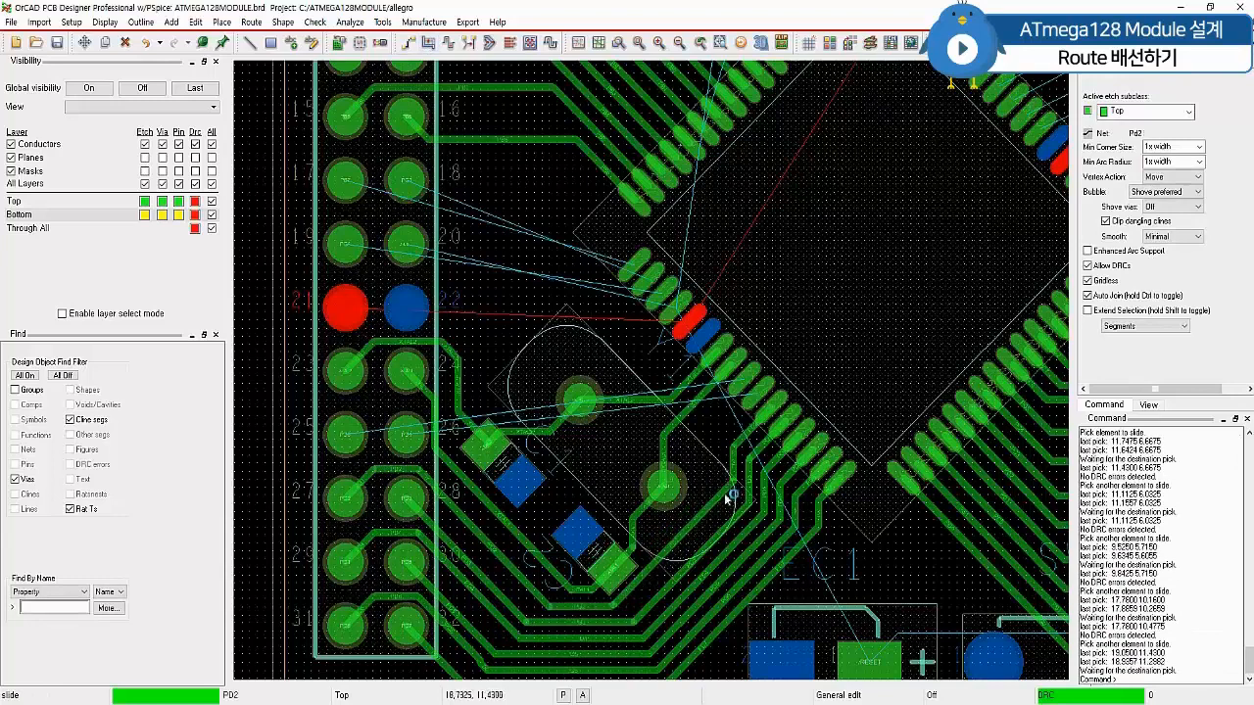
left_click(726, 500)
Slide the diagonals of the five parallel traces outside PD2 inward to even out their spacing
left_click(722, 541)
left_click(719, 536)
left_click(726, 559)
left_click(719, 557)
left_click(724, 577)
left_click(726, 572)
left_click(739, 589)
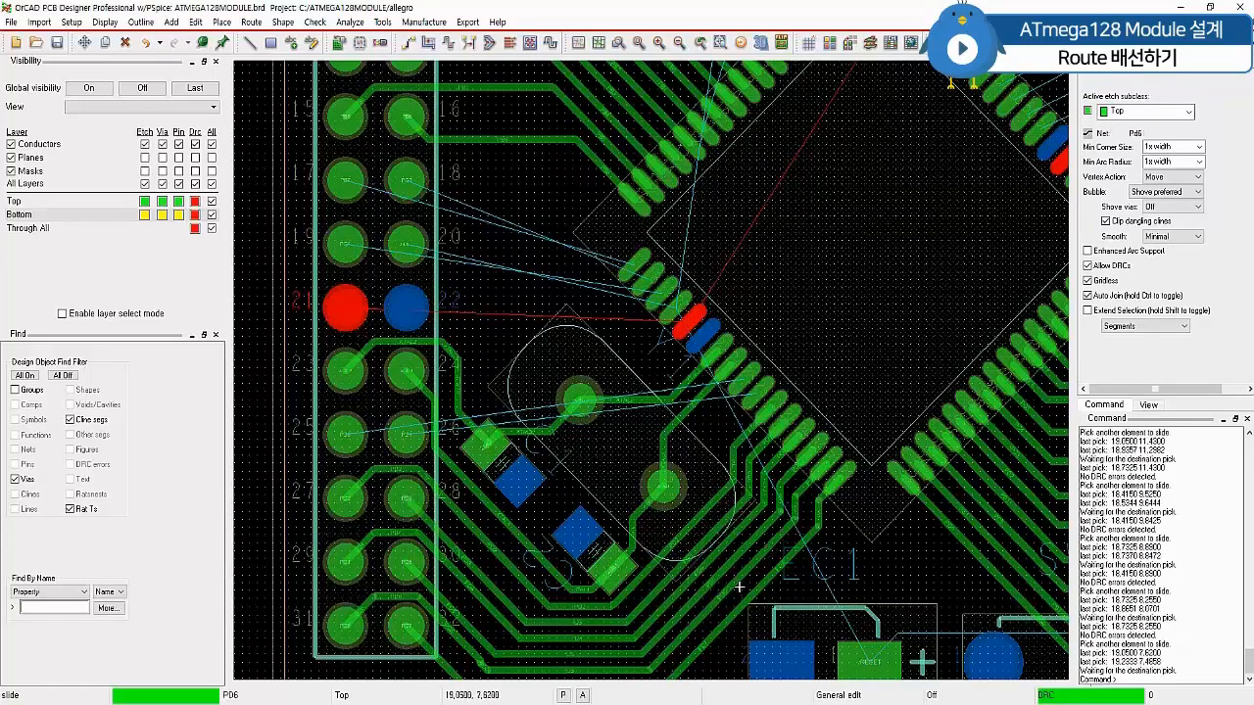
left_click(740, 588)
left_click(745, 606)
left_click(738, 607)
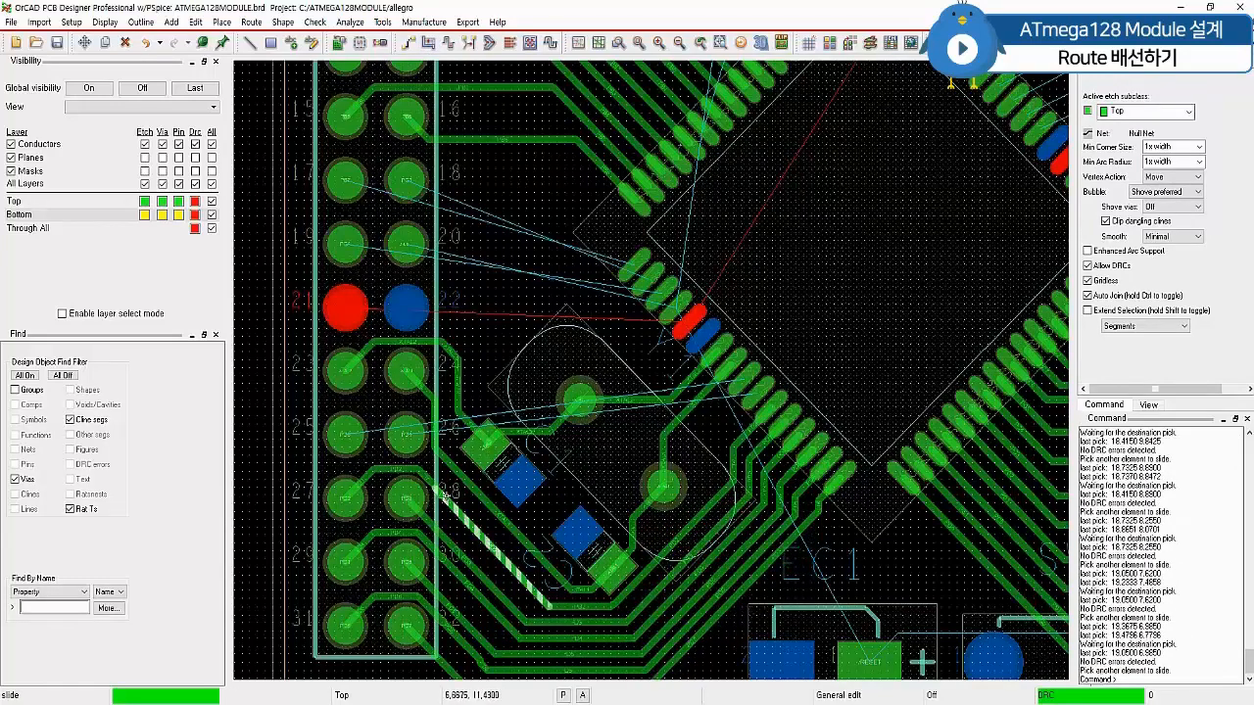
Slide the innermost PD trace's diagonal beside J1 pin 28 and its vertical segment next to the crystal
left_click(437, 487)
left_click(437, 487)
left_click(733, 477)
left_click(732, 485)
Slide the bends of PD3 and the neighbouring outer traces between the crystal and the microcontroller inward to even out their spacing
left_click(757, 485)
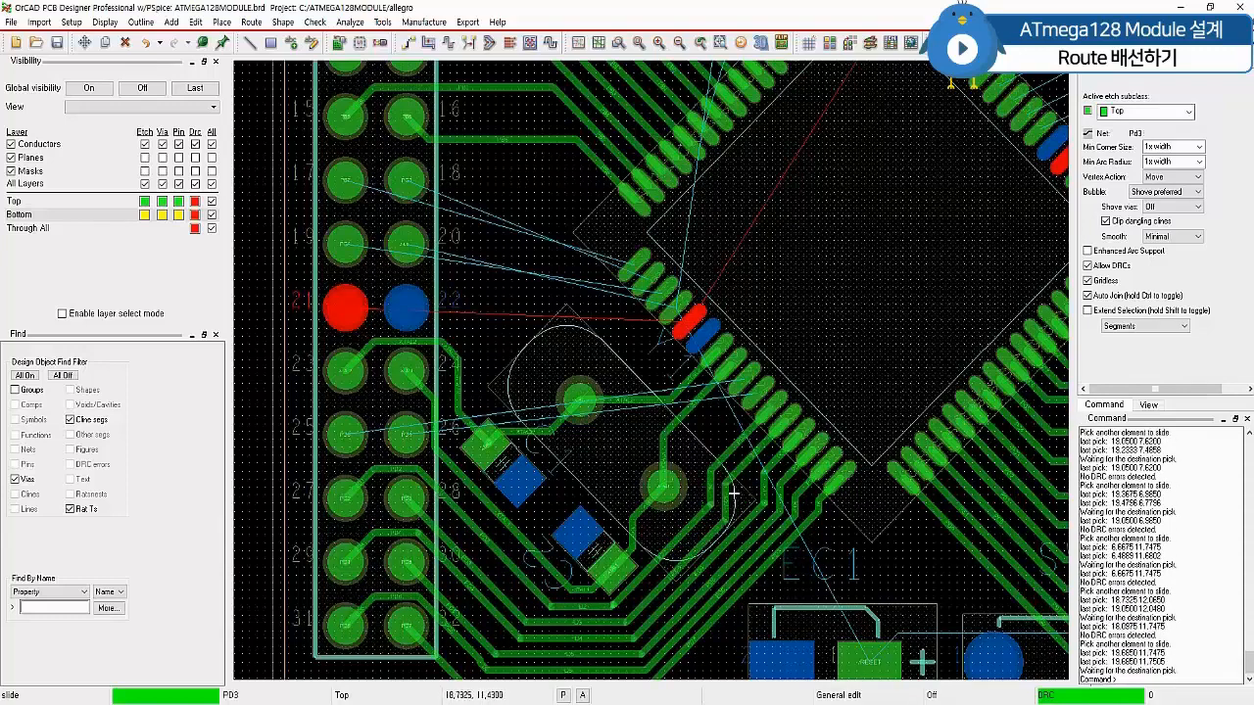
left_click(733, 493)
left_click(771, 493)
left_click(724, 493)
left_click(787, 501)
left_click(764, 508)
left_click(802, 508)
left_click(779, 491)
left_click(825, 516)
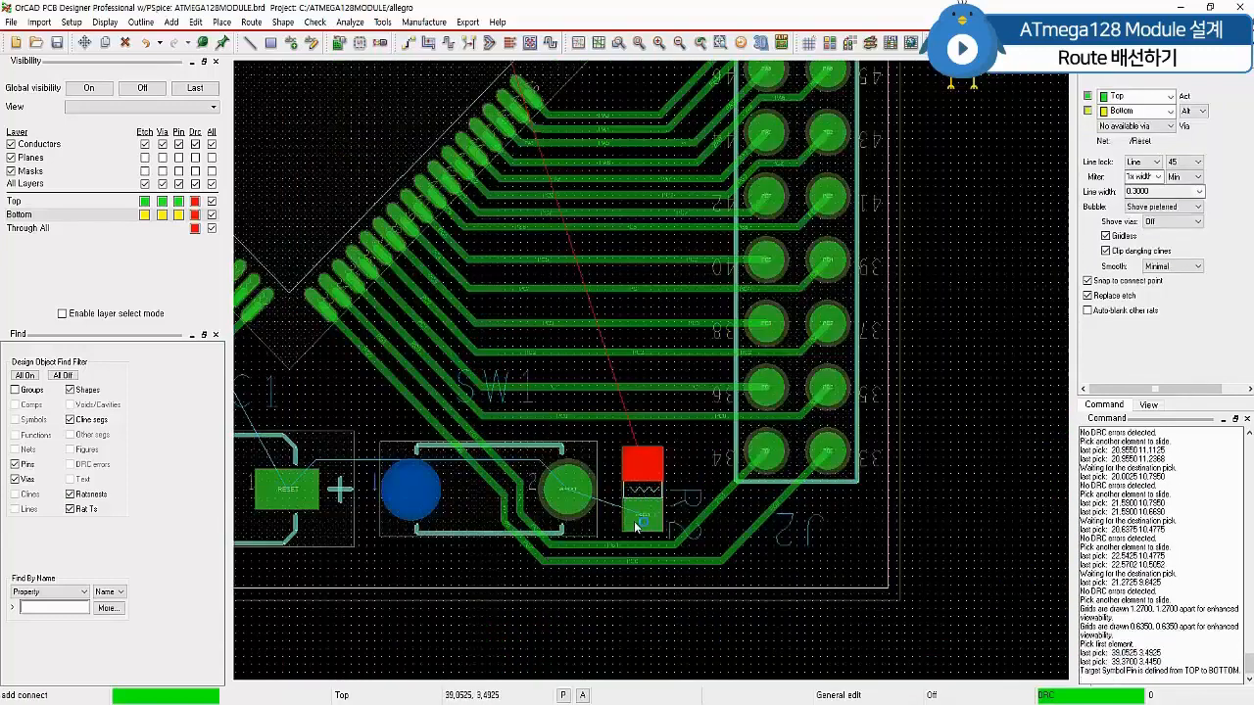
Connect /RESET from the resistor's lower pad to SW1 pin 2, then route it on the Bottom layer to a via above EC1
left_click(599, 513)
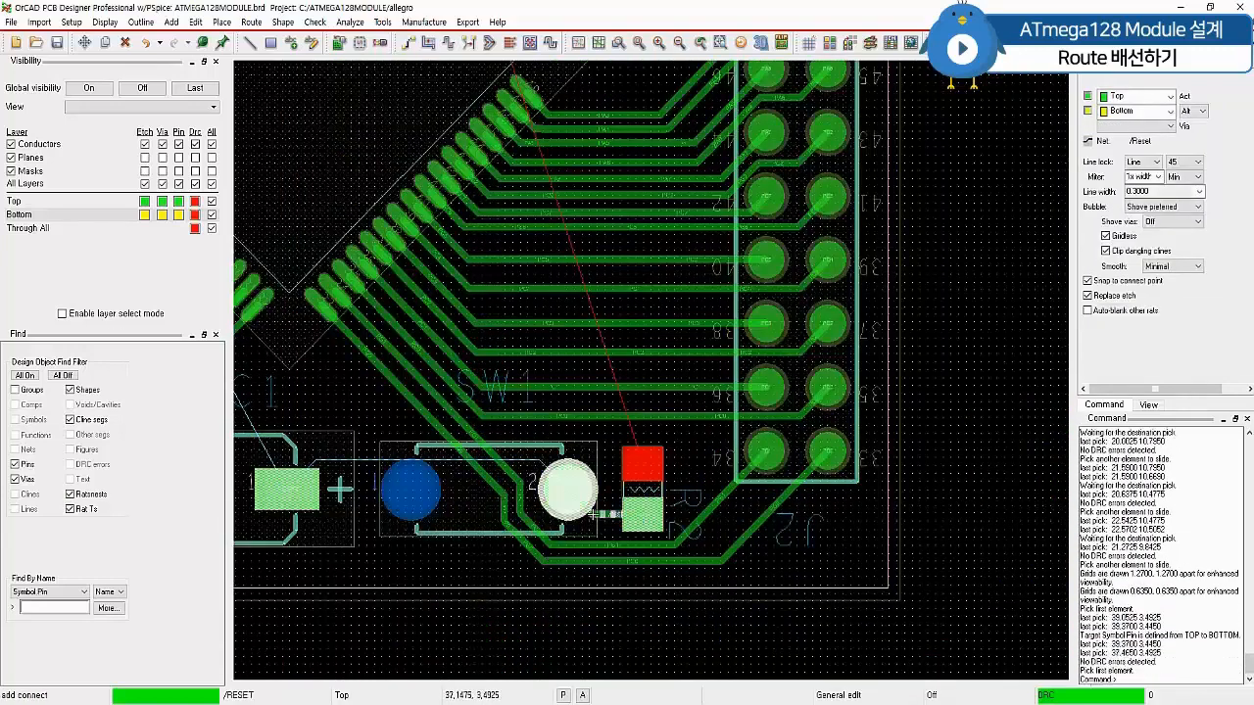
left_click(571, 492)
left_click(574, 493)
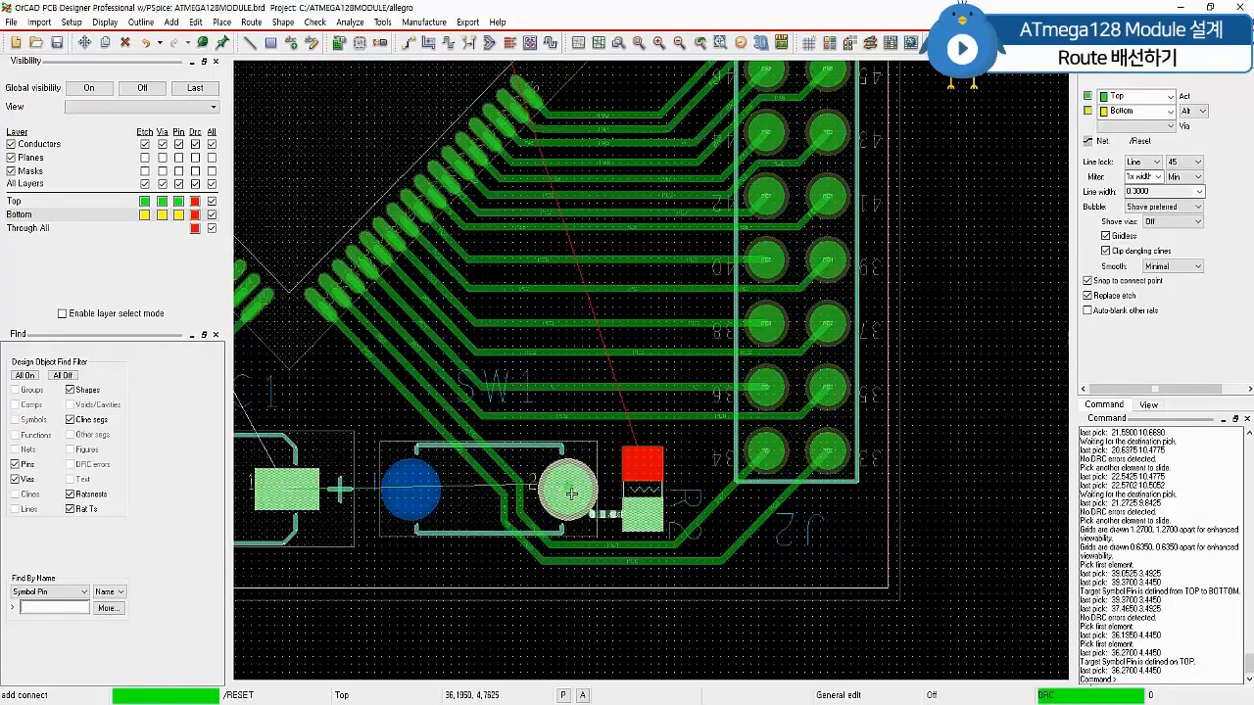
left_click(574, 497)
double_click(576, 500)
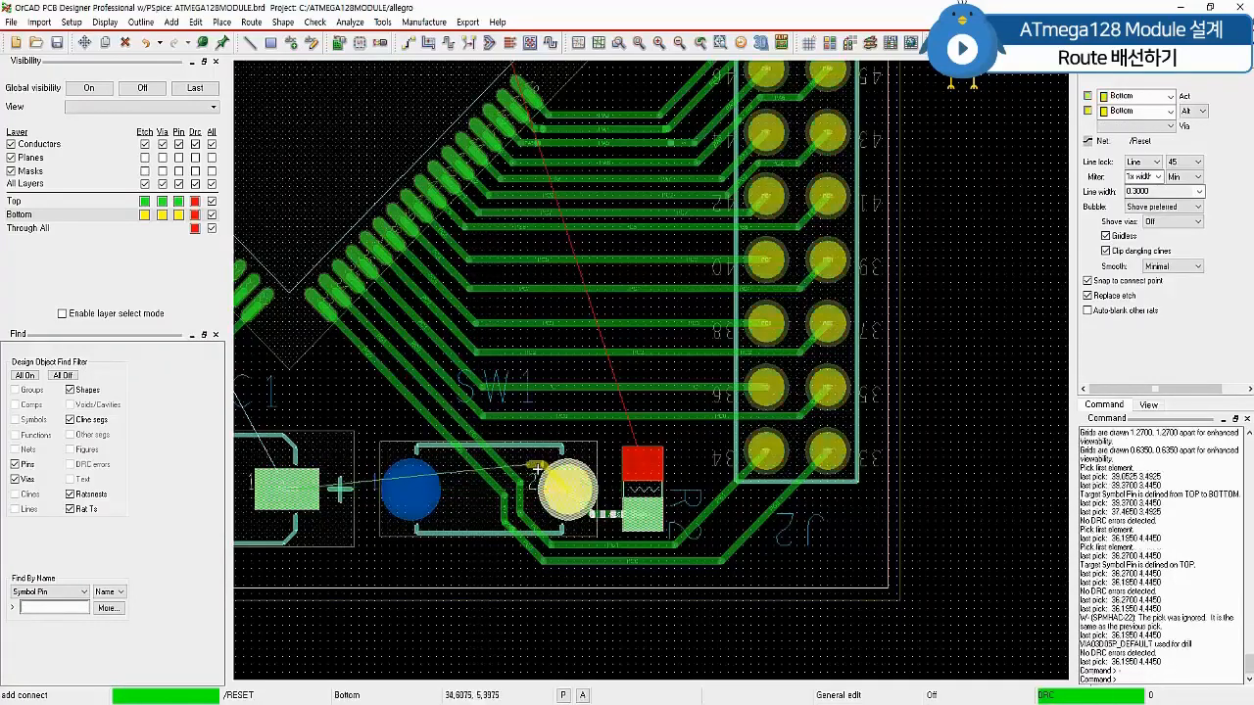
left_click(540, 460)
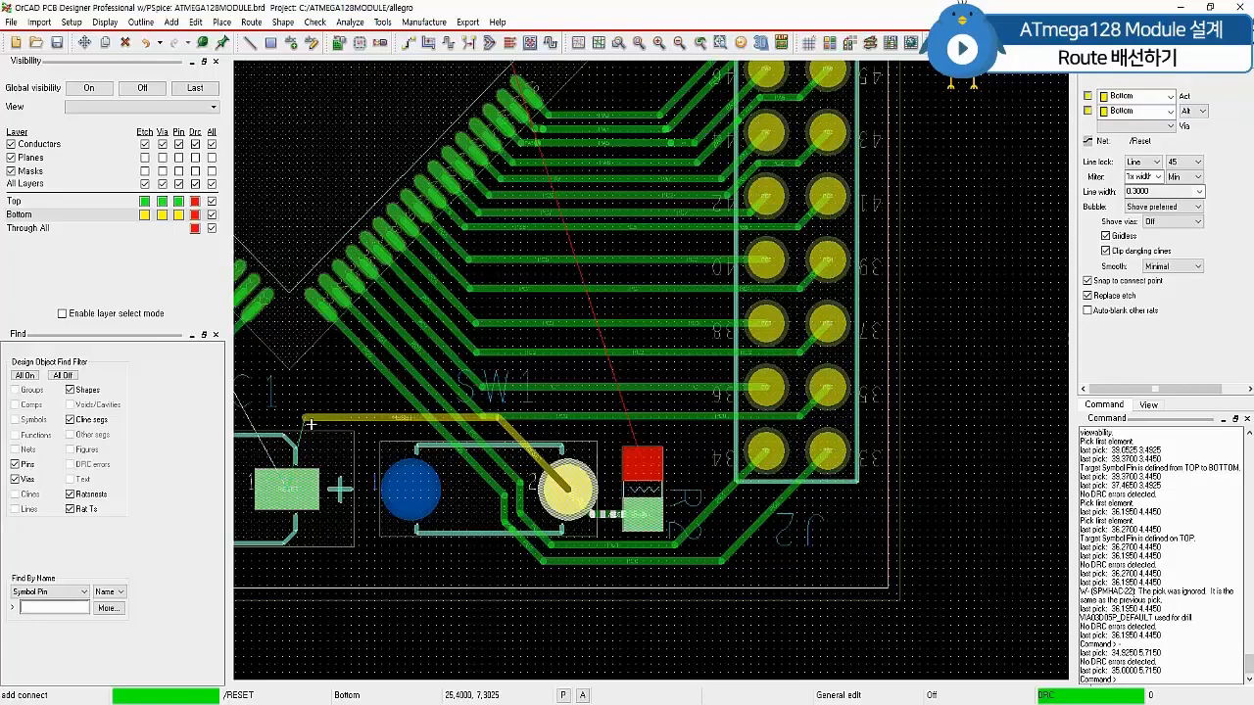
double_click(310, 424)
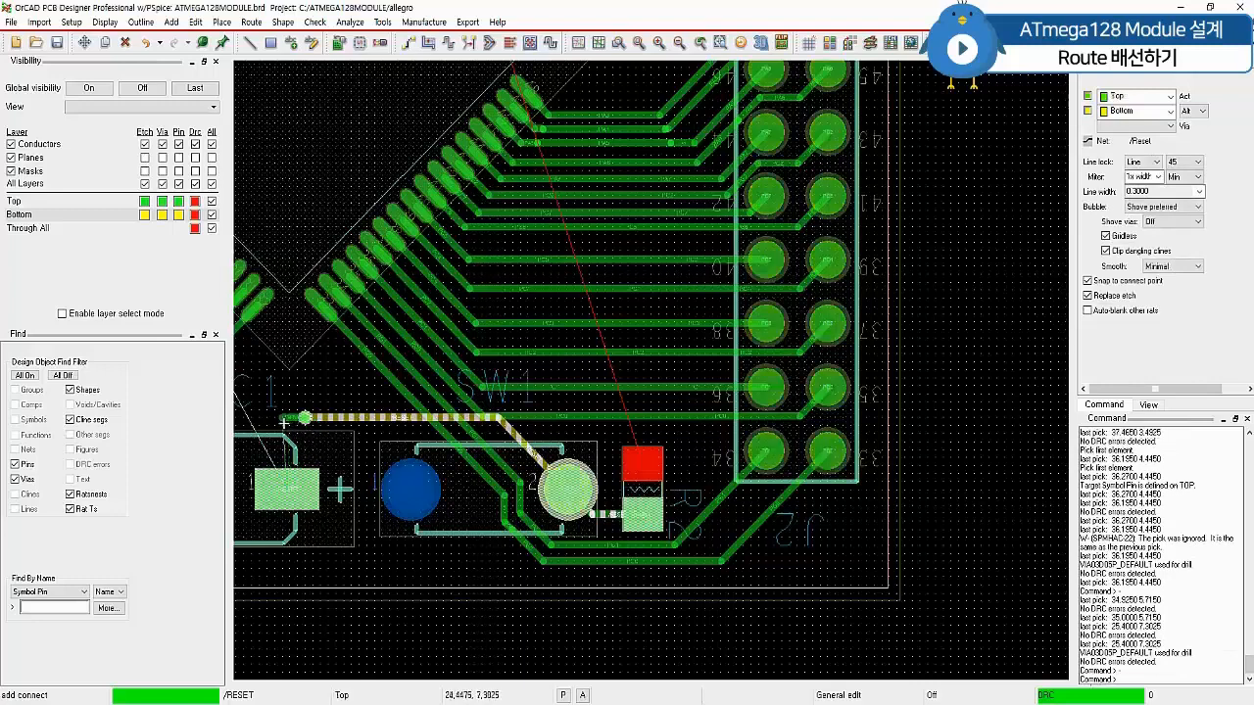
Route /RESET on the Top layer from the via down to EC1 pad 1 and finish routing
left_click(284, 426)
left_click(294, 463)
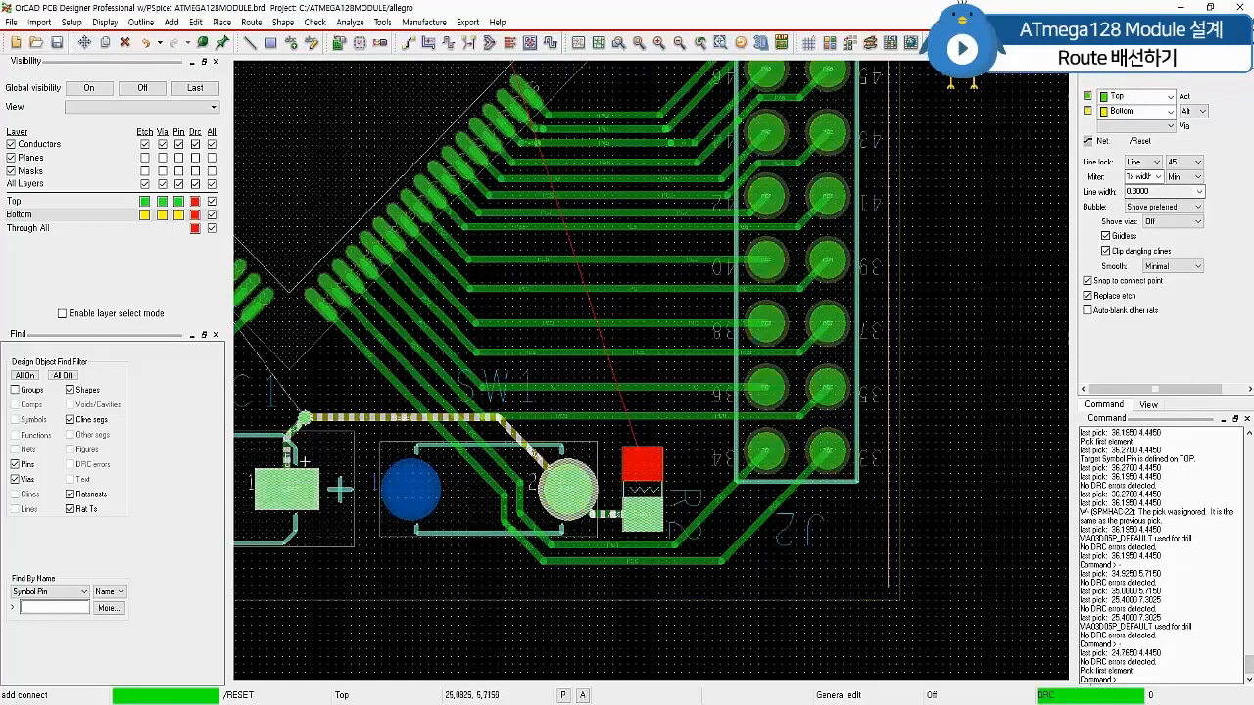
right_click(428, 580)
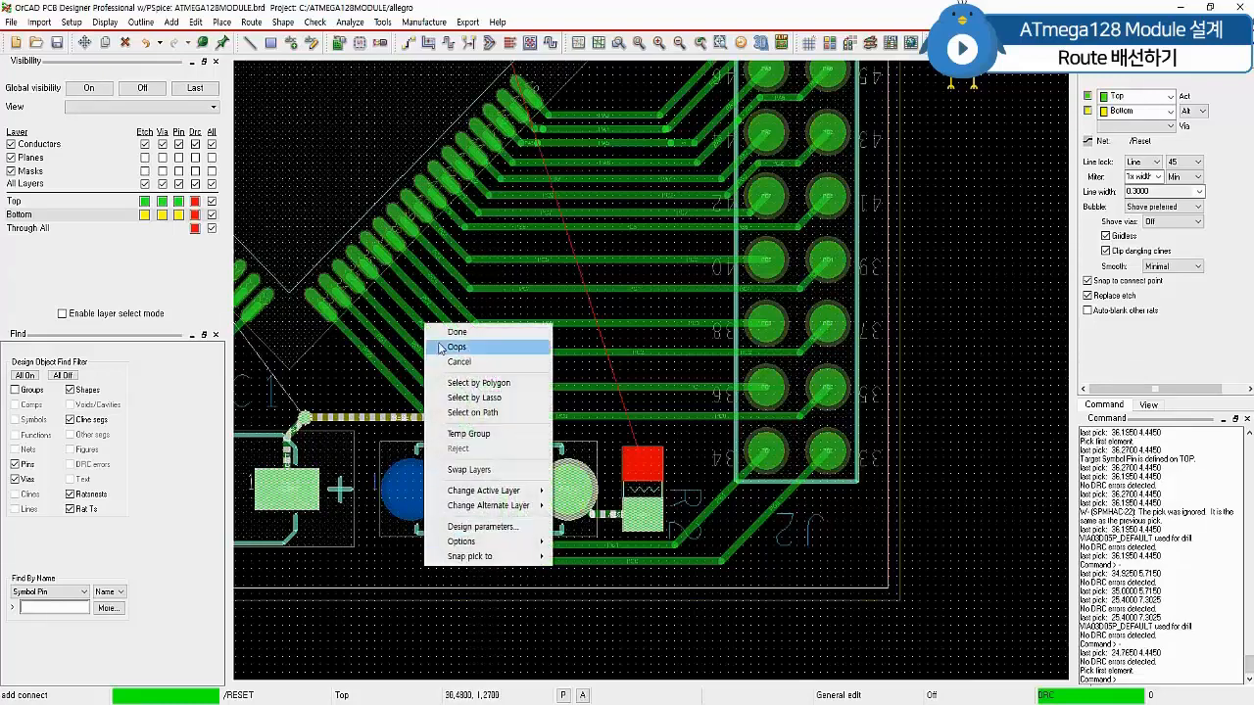
left_click(450, 332)
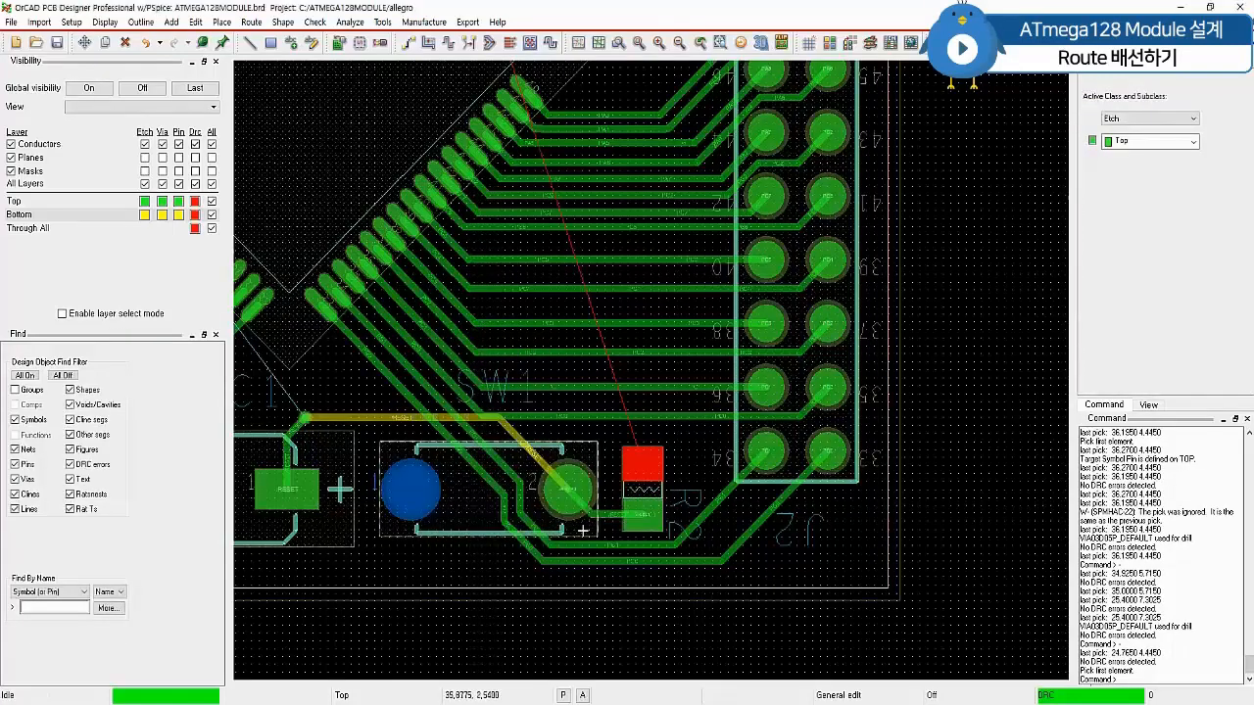
Route the corner pin on the microcontroller's upper-right side to J2 pin 49 and adjacent net PA1 to J2 pin 50
scroll(427, 543, "down", 2)
scroll(300, 540, "down", 2)
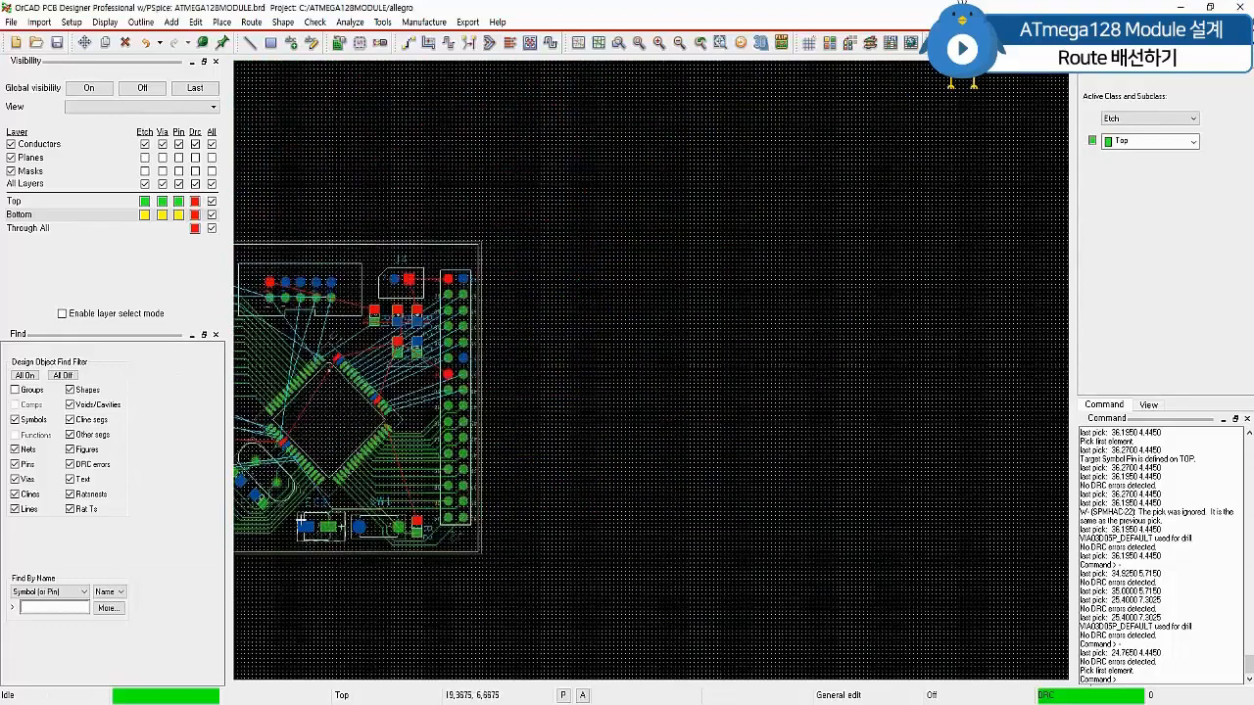
key("F2")
key("F3")
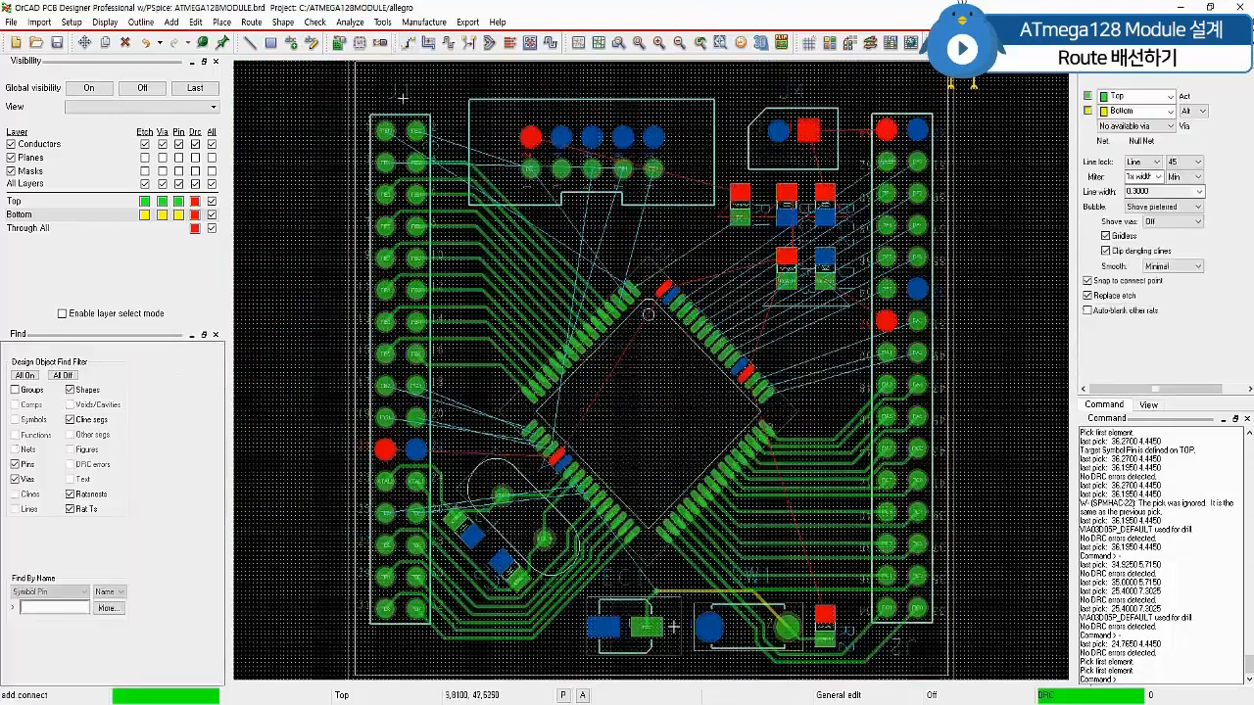
left_click(786, 401)
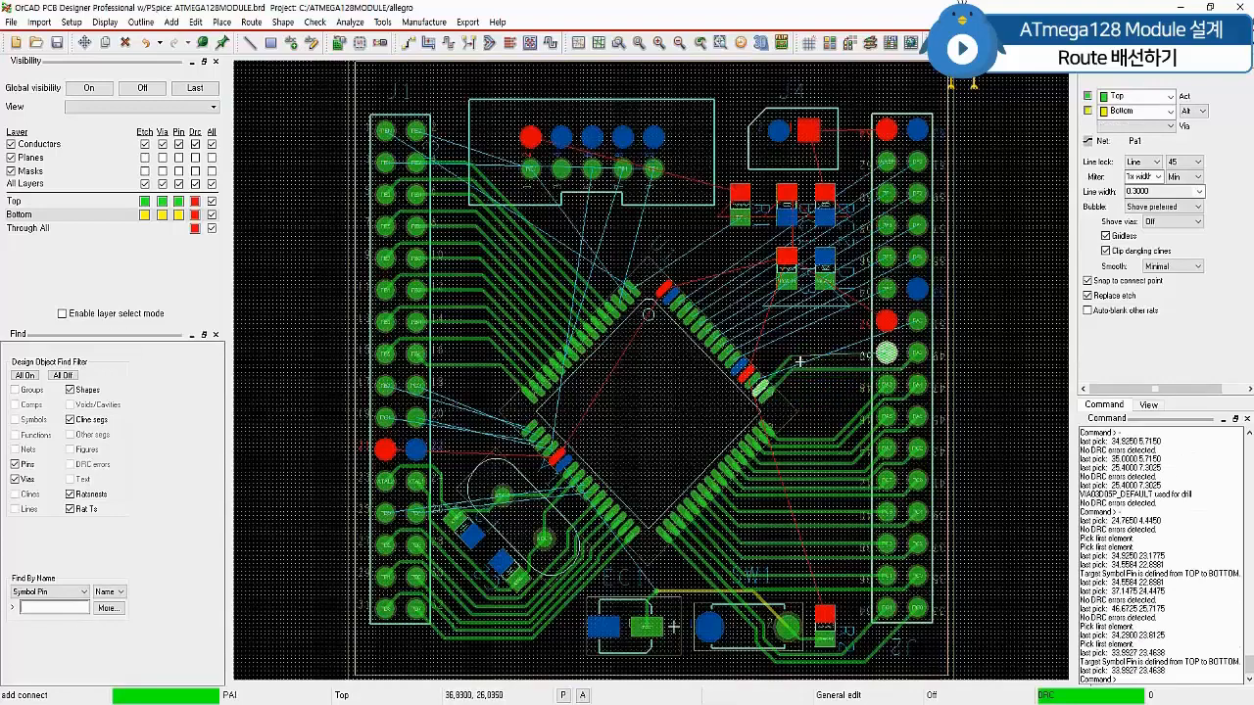
left_click(802, 359)
left_click(885, 355)
Route net PA0 on the Top layer above the PA1 trace to J2 pin 51
left_click(760, 386)
left_click(757, 387)
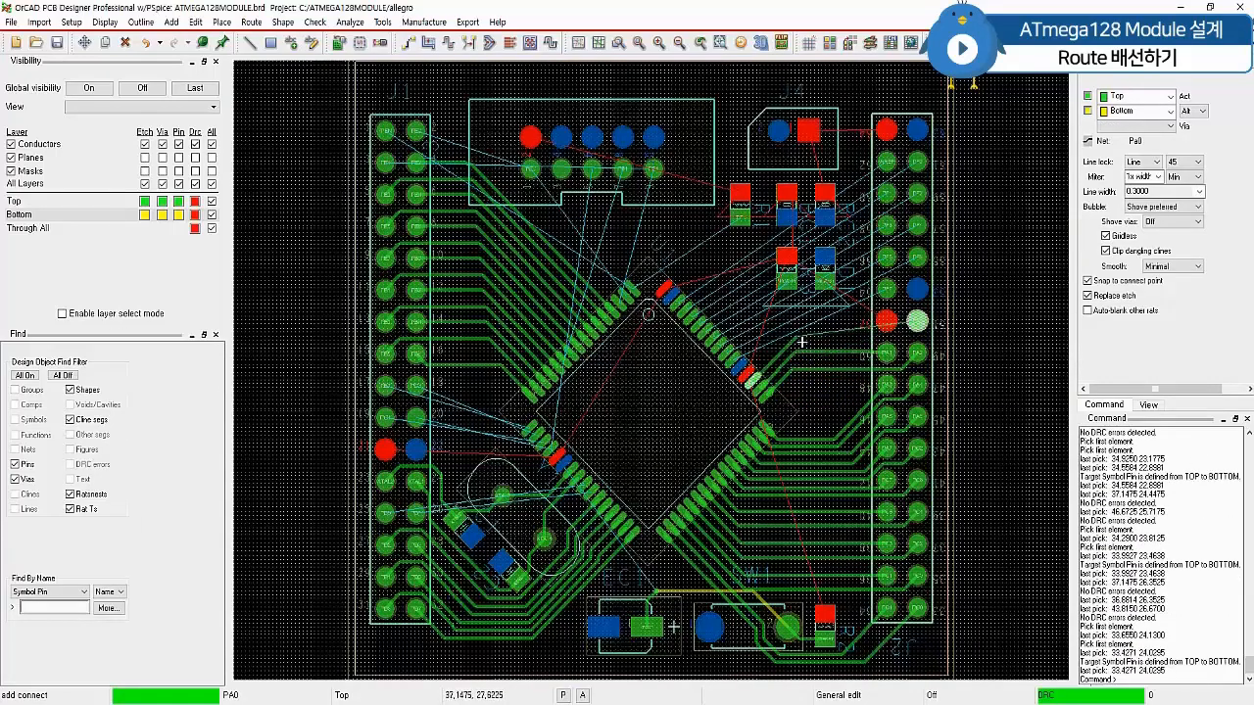
left_click(802, 343)
left_click(803, 347)
left_click(790, 351)
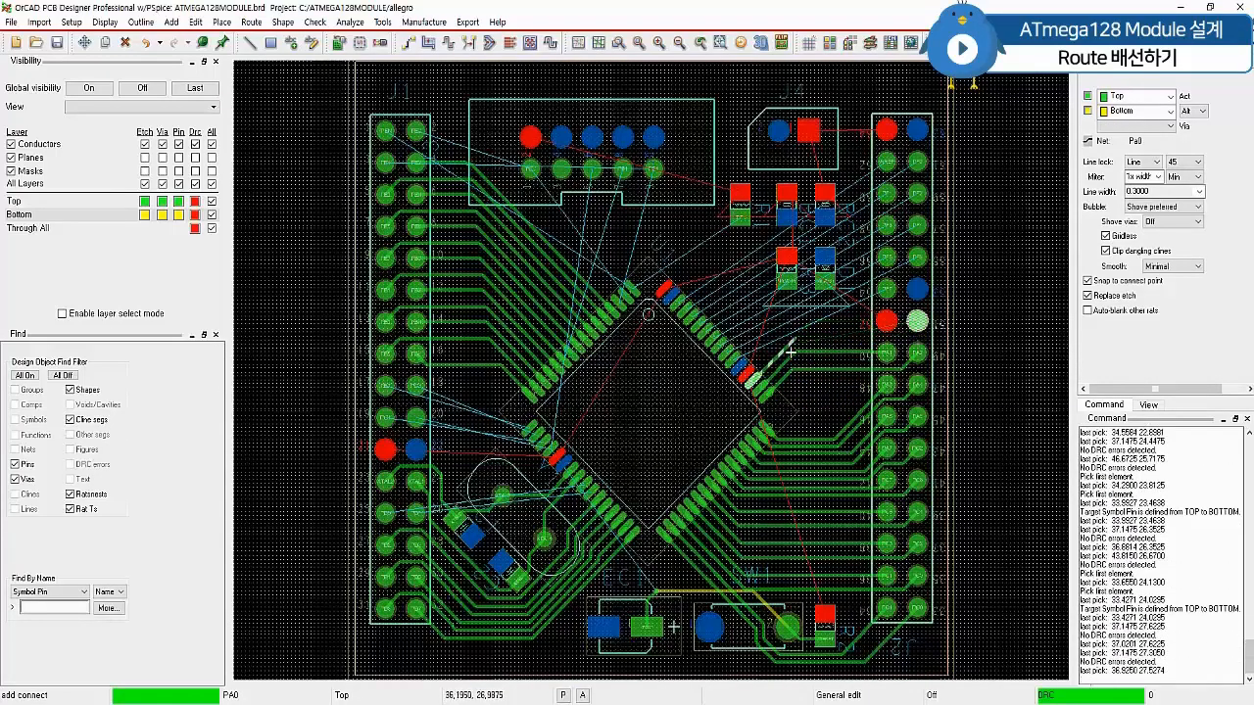
left_click(874, 347)
left_click(916, 321)
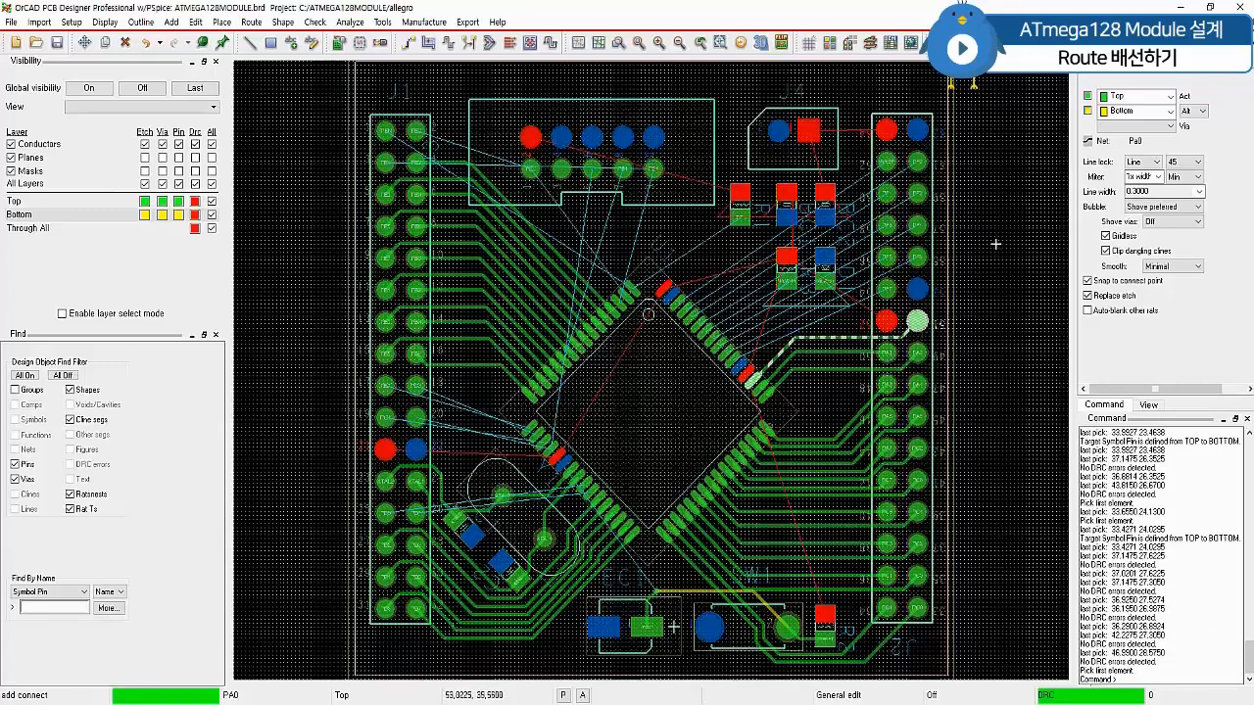
Route net PF7 on the Top layer from the microcontroller to J2 pin 54
left_click(743, 359)
left_click(737, 365)
left_click(774, 328)
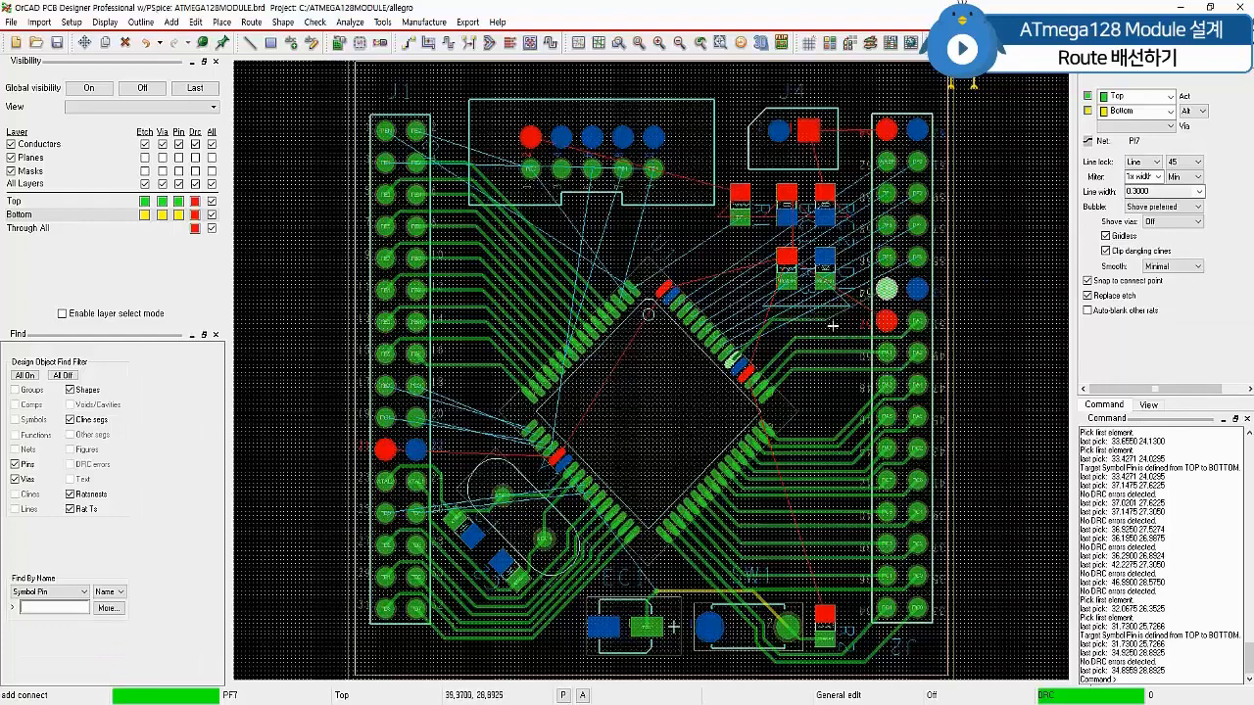
left_click(853, 326)
left_click(888, 292)
Route net PF6 on the Top layer parallel to PF7, ending at J2 pin 55
left_click(730, 351)
left_click(781, 313)
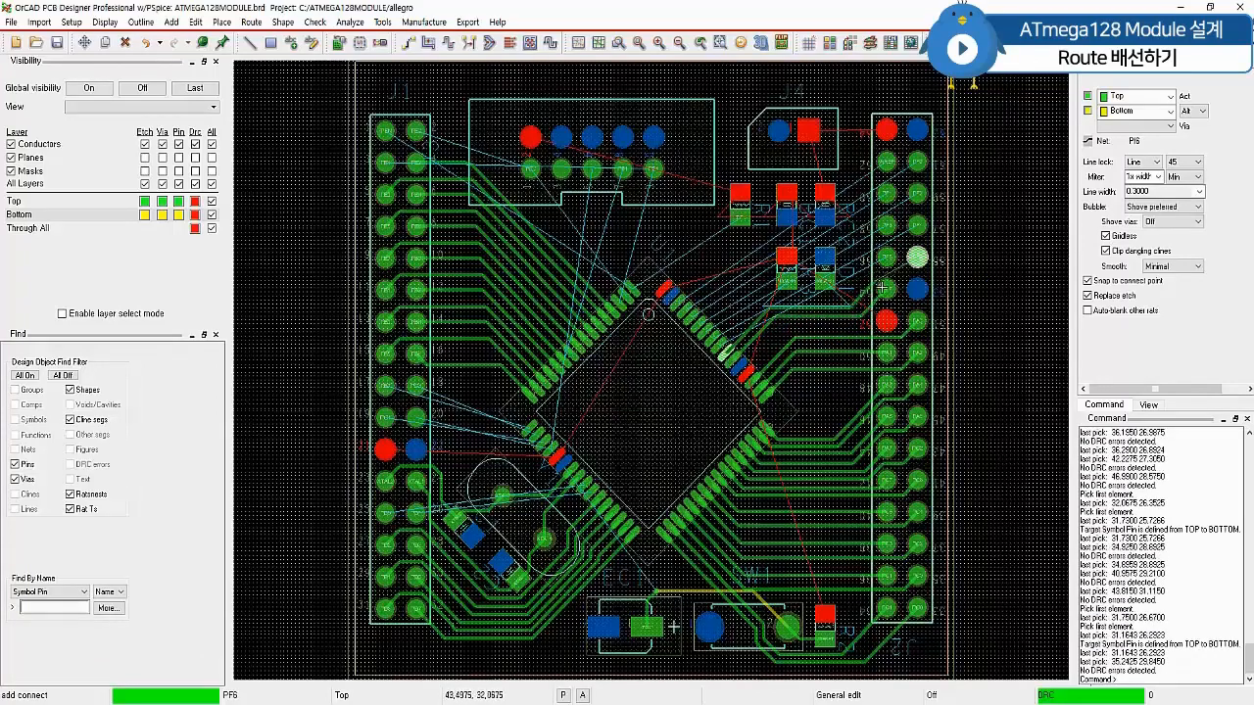
left_click(884, 277)
left_click(918, 263)
Route net PF5 on the Top layer just above the PF6 trace to J2 pin 56
left_click(720, 341)
left_click(769, 296)
left_click(852, 301)
left_click(887, 265)
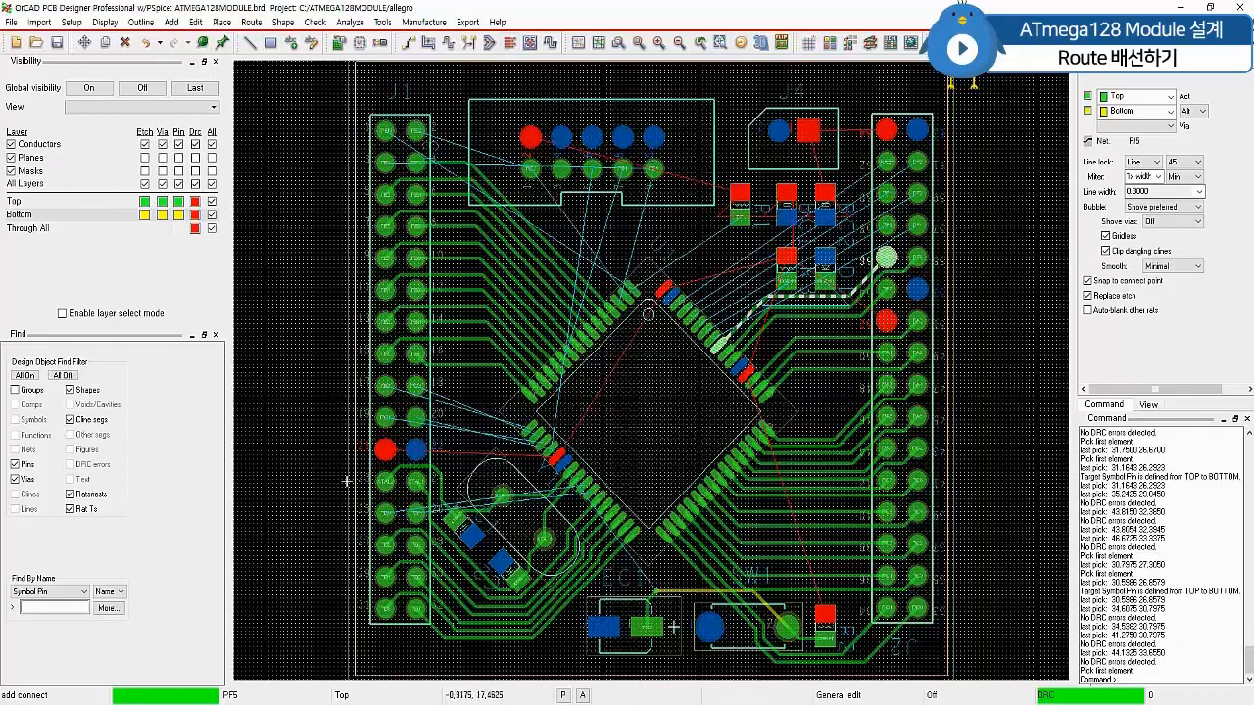
Route VCC on the Top layer from J1 pin 21 over the crystal to the microcontroller's lower-left VCC pin, and finish routing
left_click(390, 450)
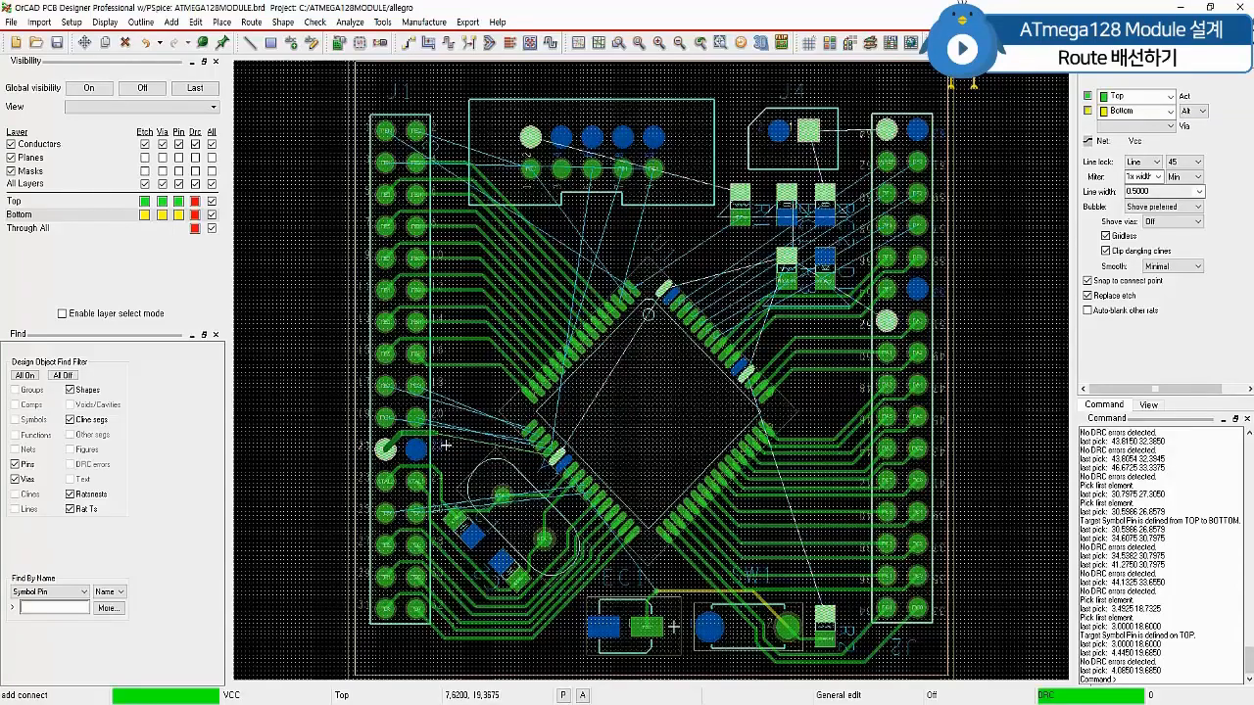
left_click(446, 445)
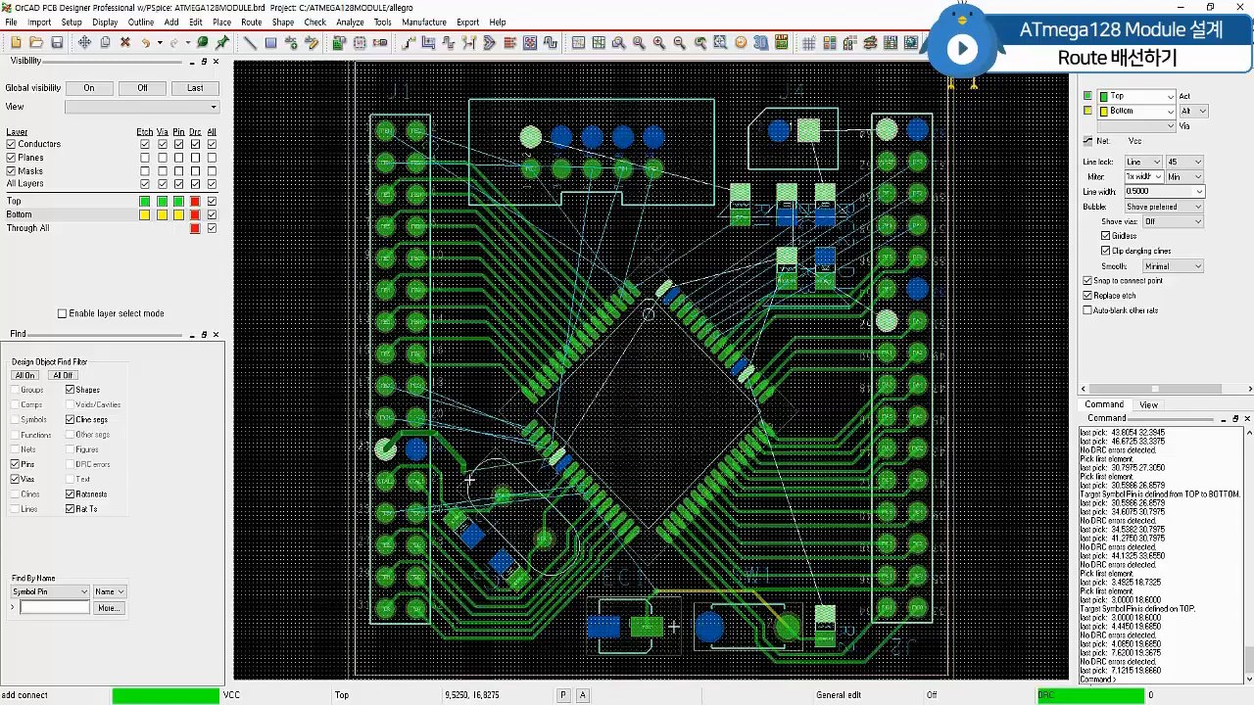
left_click(481, 477)
left_click(547, 477)
left_click(565, 457)
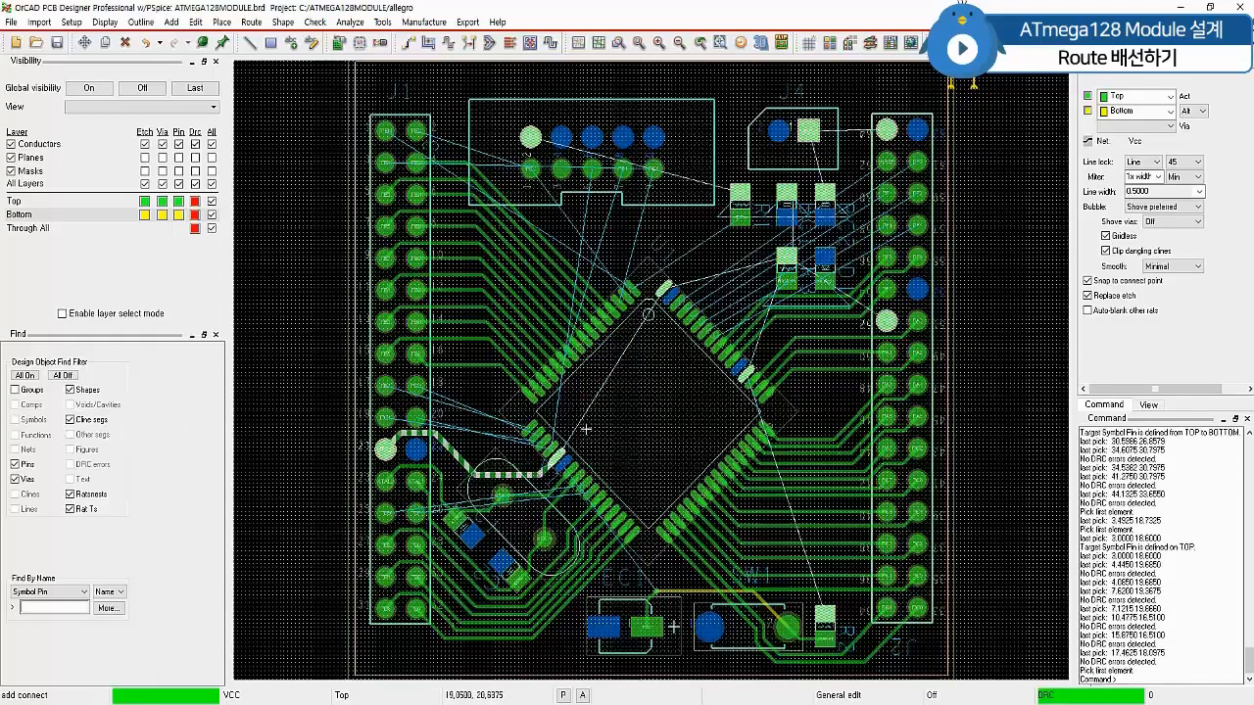
right_click(999, 324)
left_click(1014, 331)
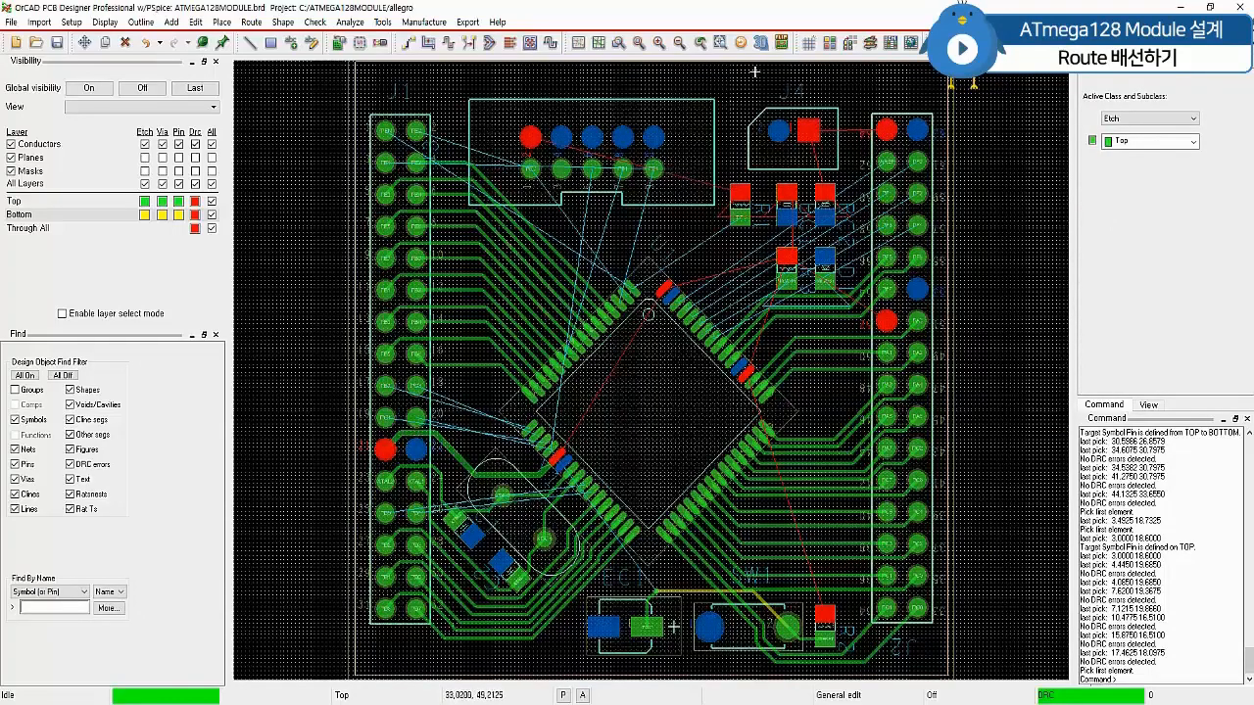
Assign red to the clines of net VCC in the net colour settings and apply it
left_click(831, 47)
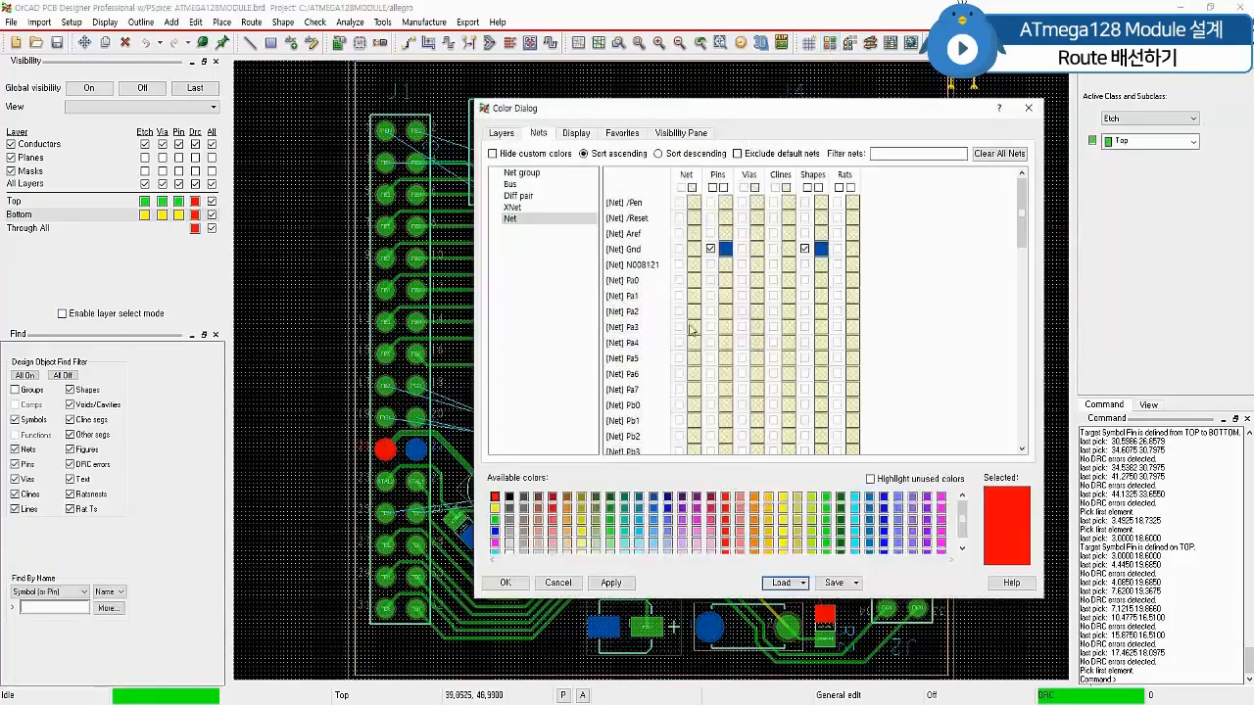
left_click(495, 498)
scroll(768, 314, "down", 15)
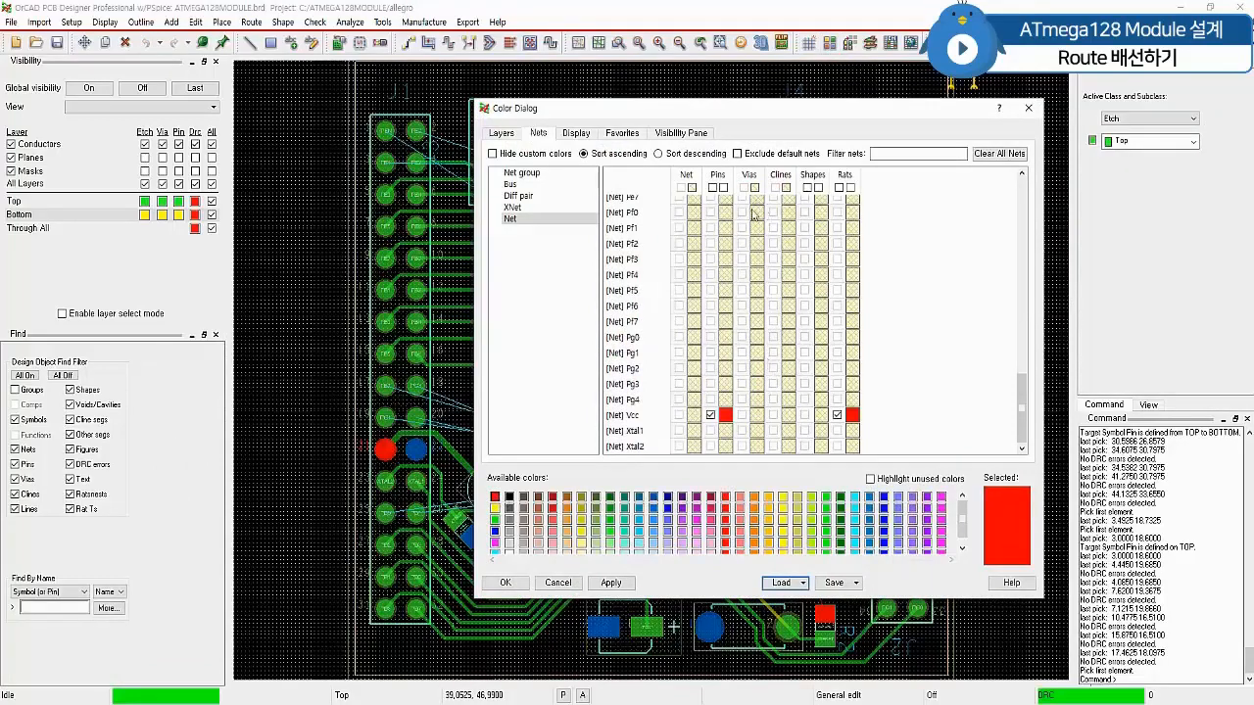
left_click(789, 415)
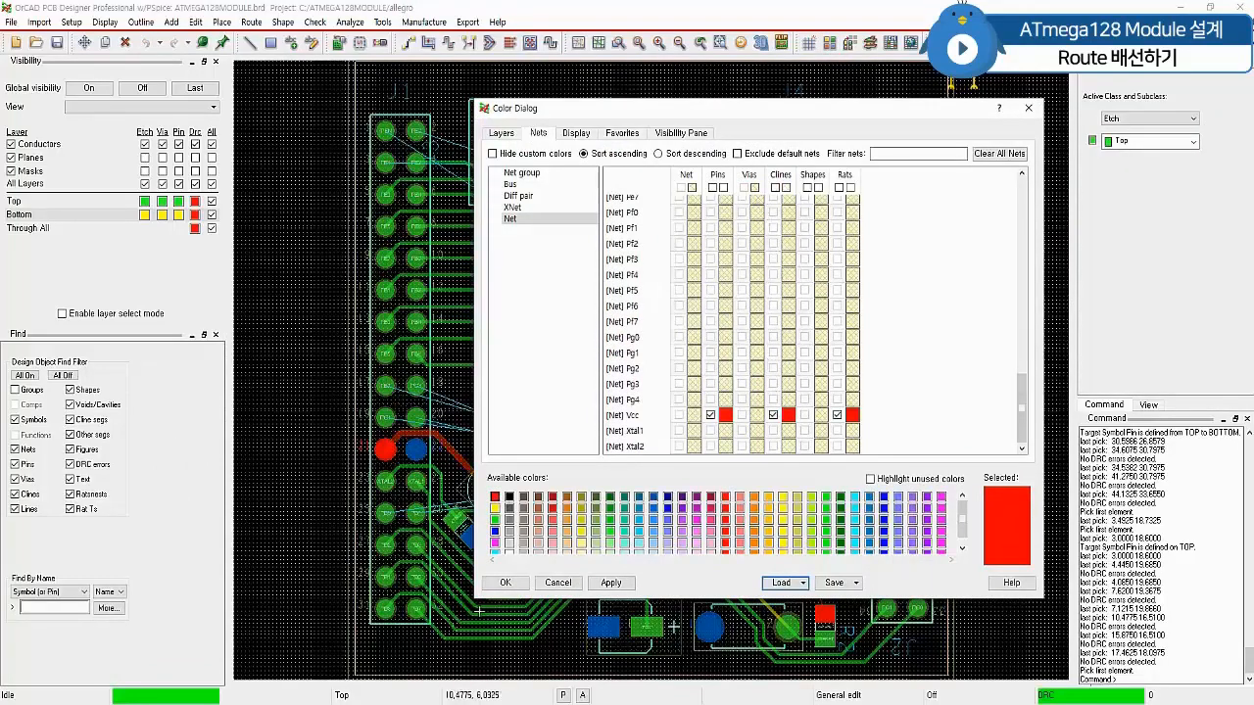
left_click(505, 582)
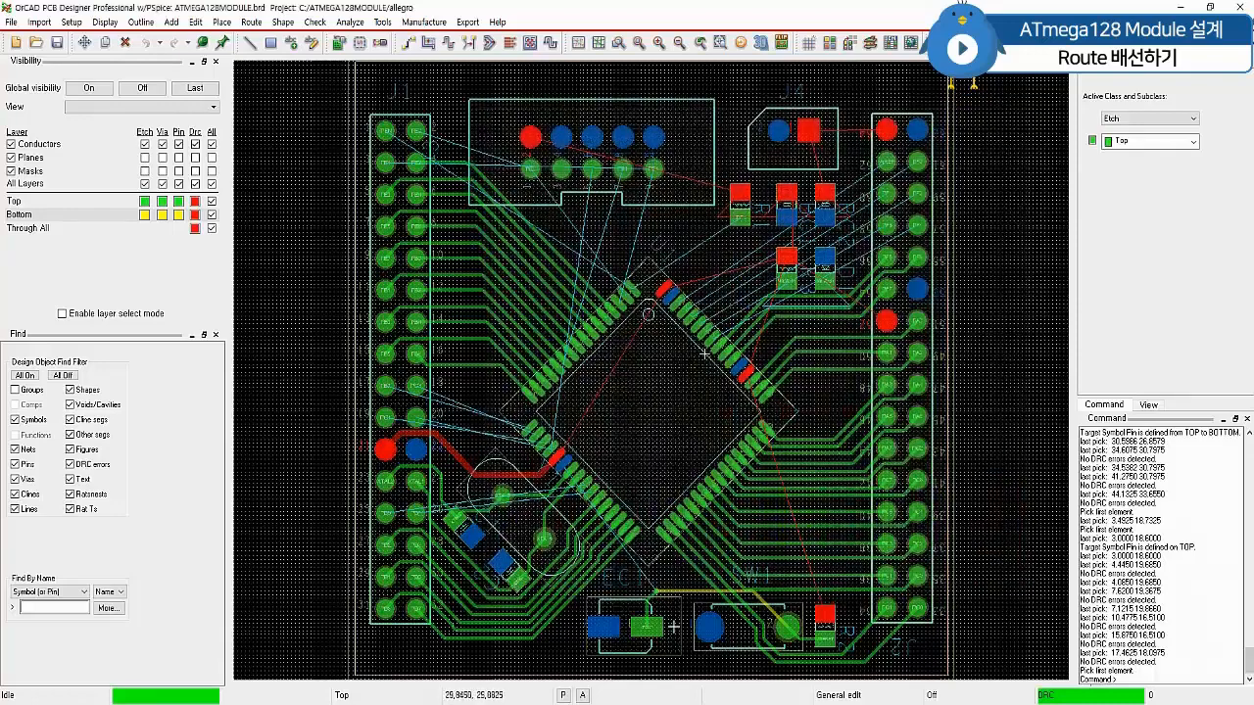
Route VCC on the Top layer beneath the microcontroller from its lower-left VCC pin to the VCC pin on its upper-right side
key("F3")
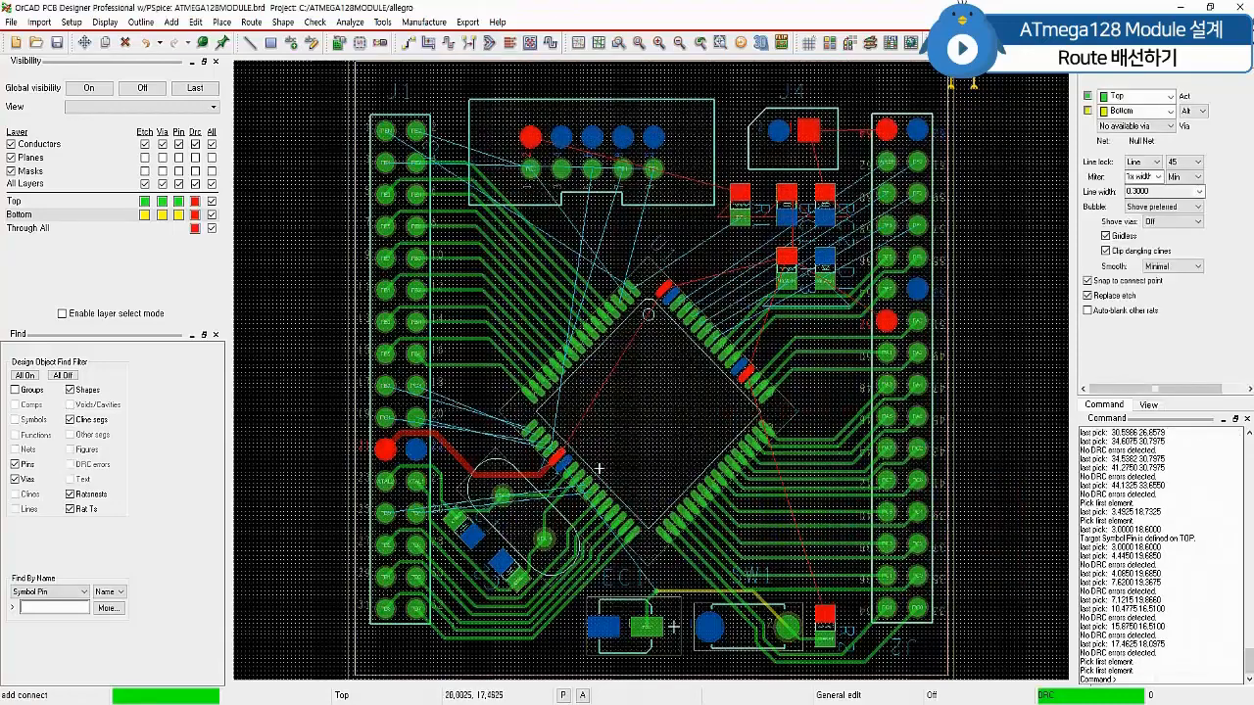
left_click(570, 454)
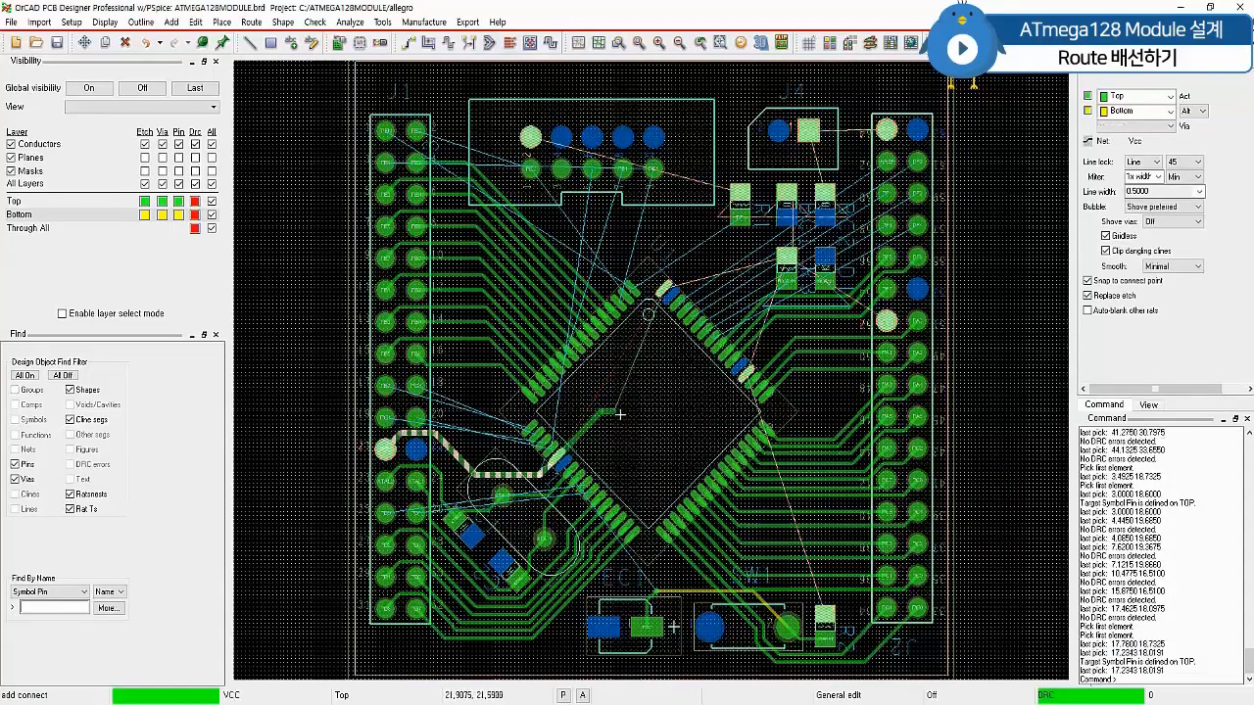
left_click(747, 379)
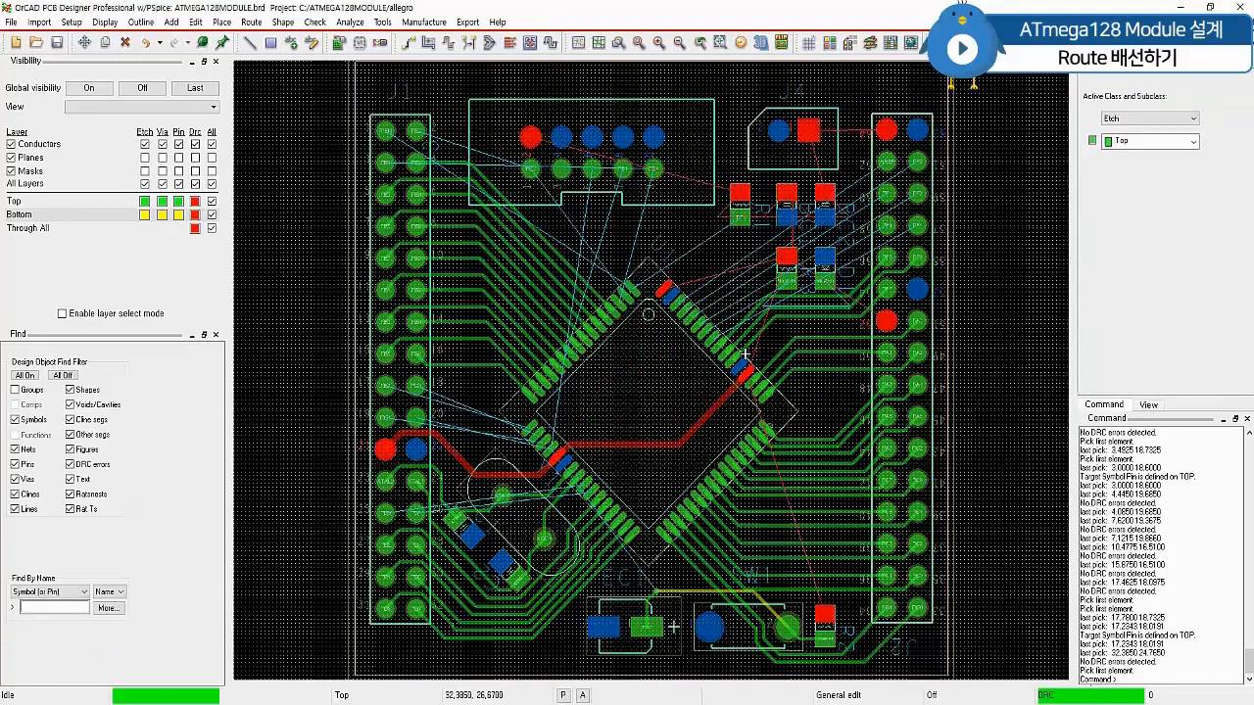
Route VCC on the Top layer from the microcontroller's upper-right-side pin to J2 pin 52
key("F3")
left_click(754, 378)
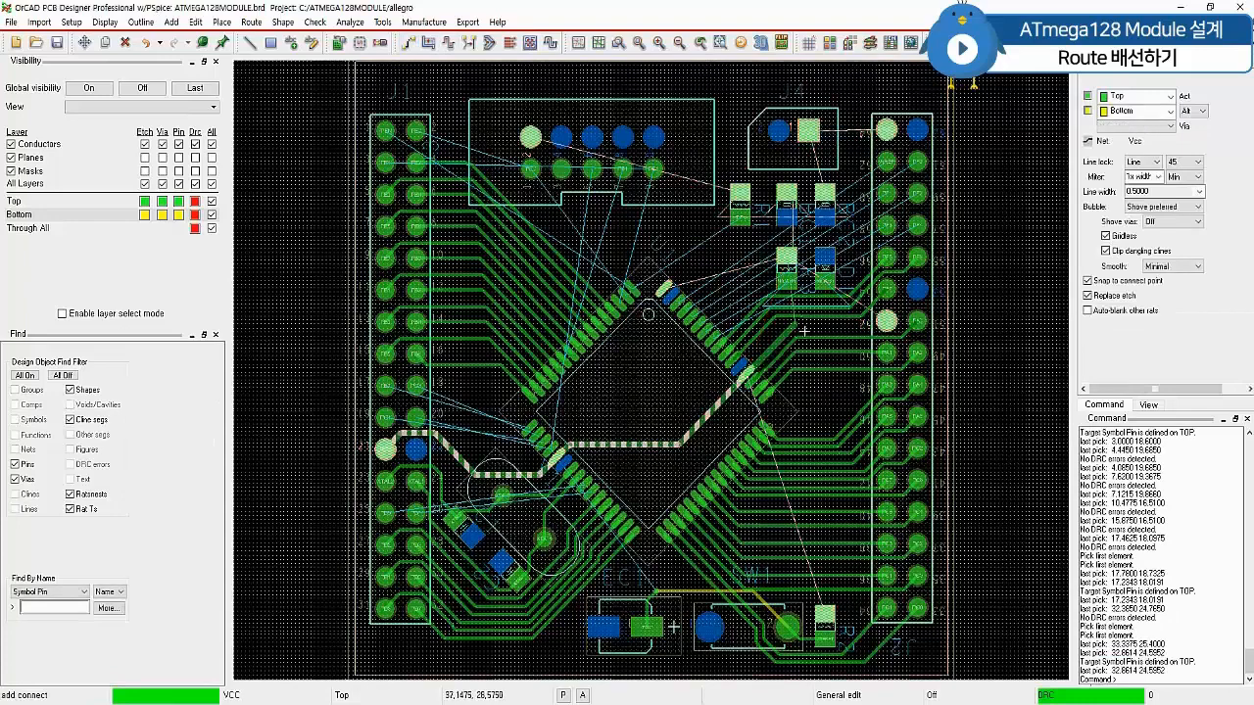
left_click(804, 331)
left_click(887, 322)
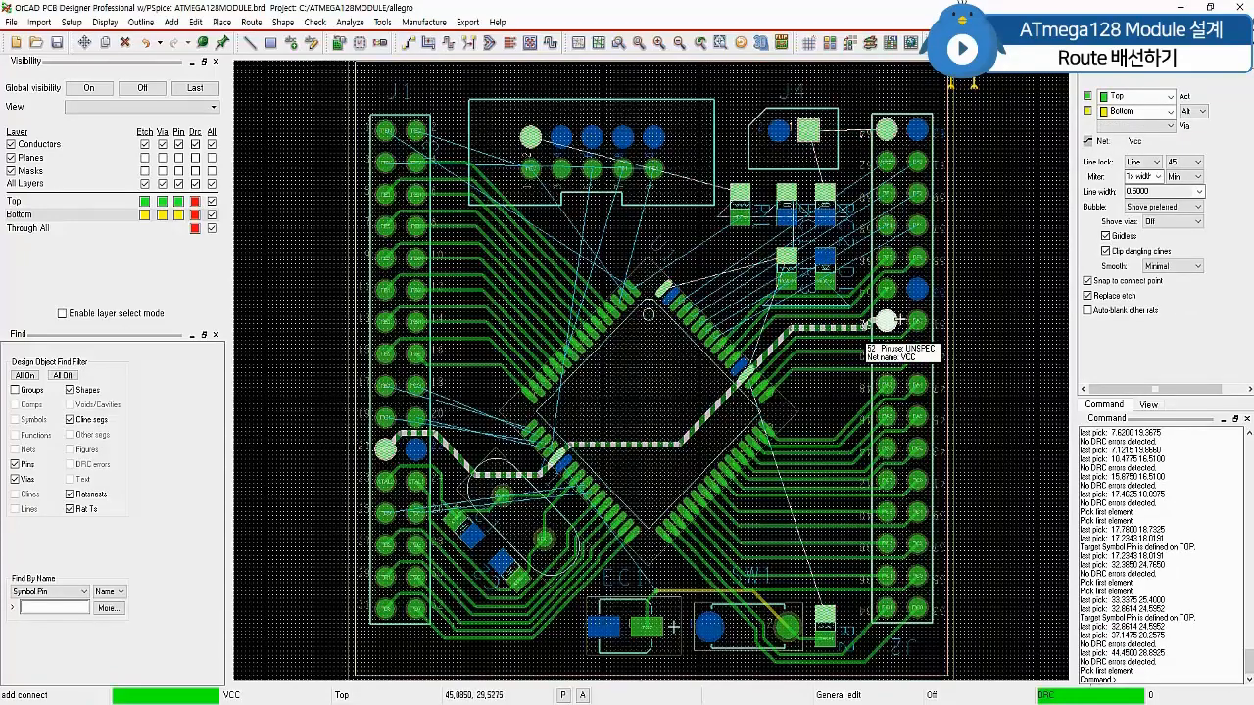
Route VCC on the Top layer from the microcontroller's topmost VCC pin up to the upper pad of R1
left_click(668, 286)
left_click(707, 246)
left_click(706, 204)
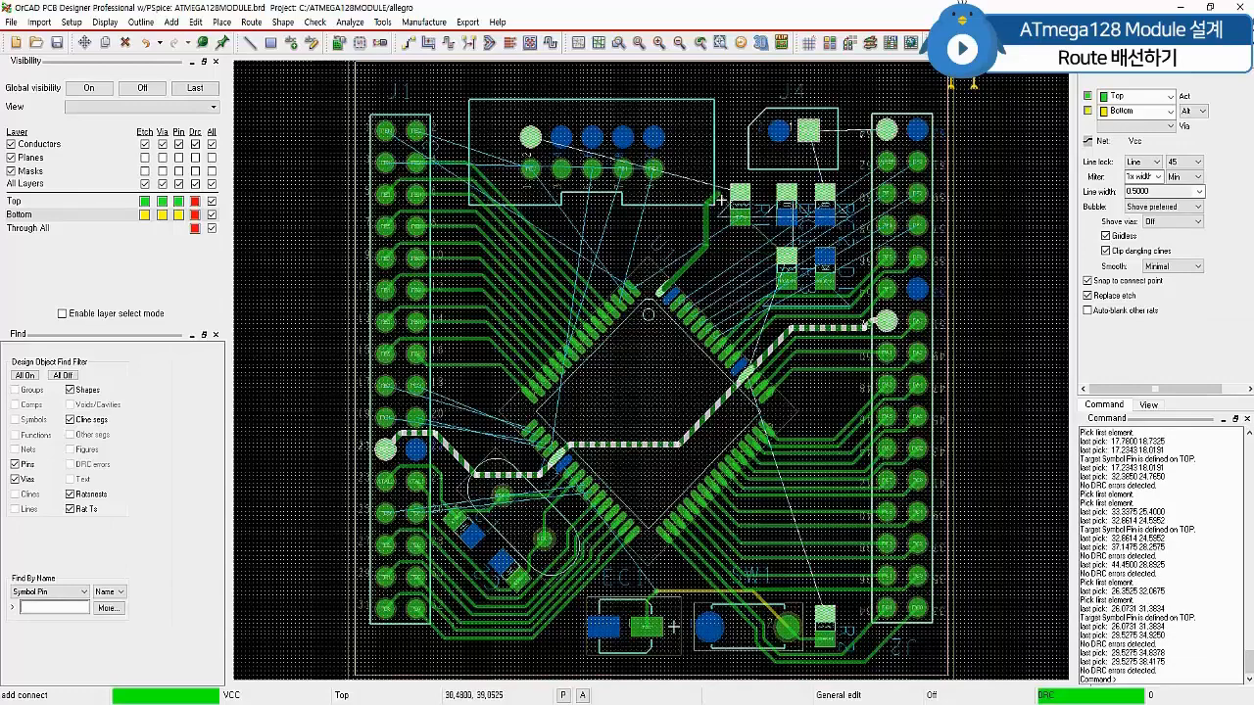
left_click(722, 196)
left_click(742, 195)
Extend VCC straight across from R1's upper pad to the upper VCC pads of the next two components
left_click(749, 195)
left_click(746, 194)
left_click(785, 195)
left_click(795, 195)
left_click(792, 194)
left_click(831, 195)
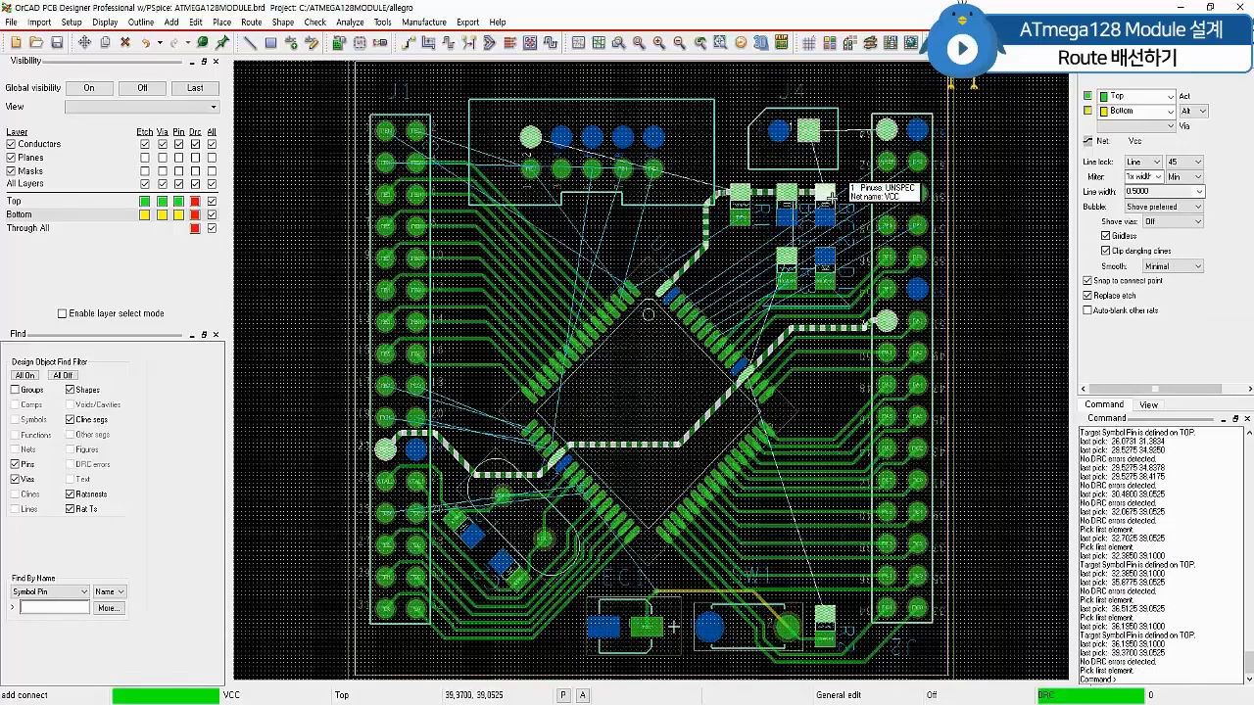
Route VCC on the Top layer from the rightmost upper-row component's upper pad, right of R1, to J2's upper-left pin
left_click(832, 198)
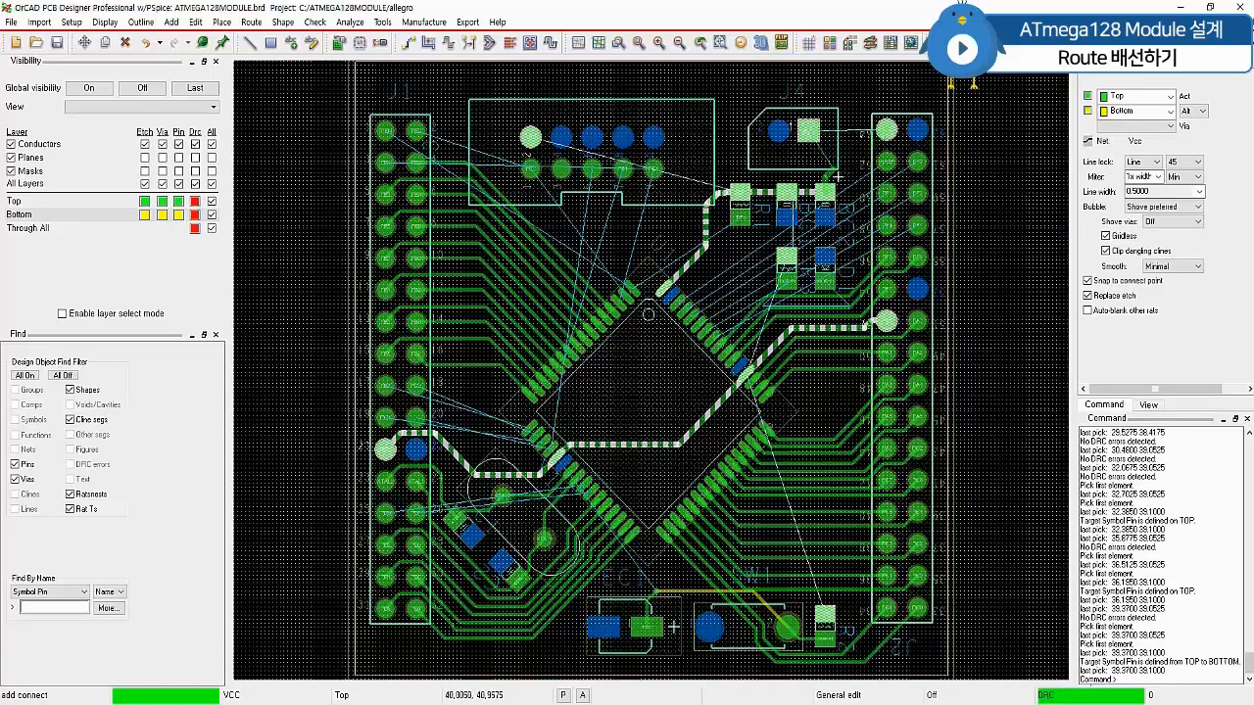
left_click(830, 179)
left_click(892, 135)
left_click(889, 135)
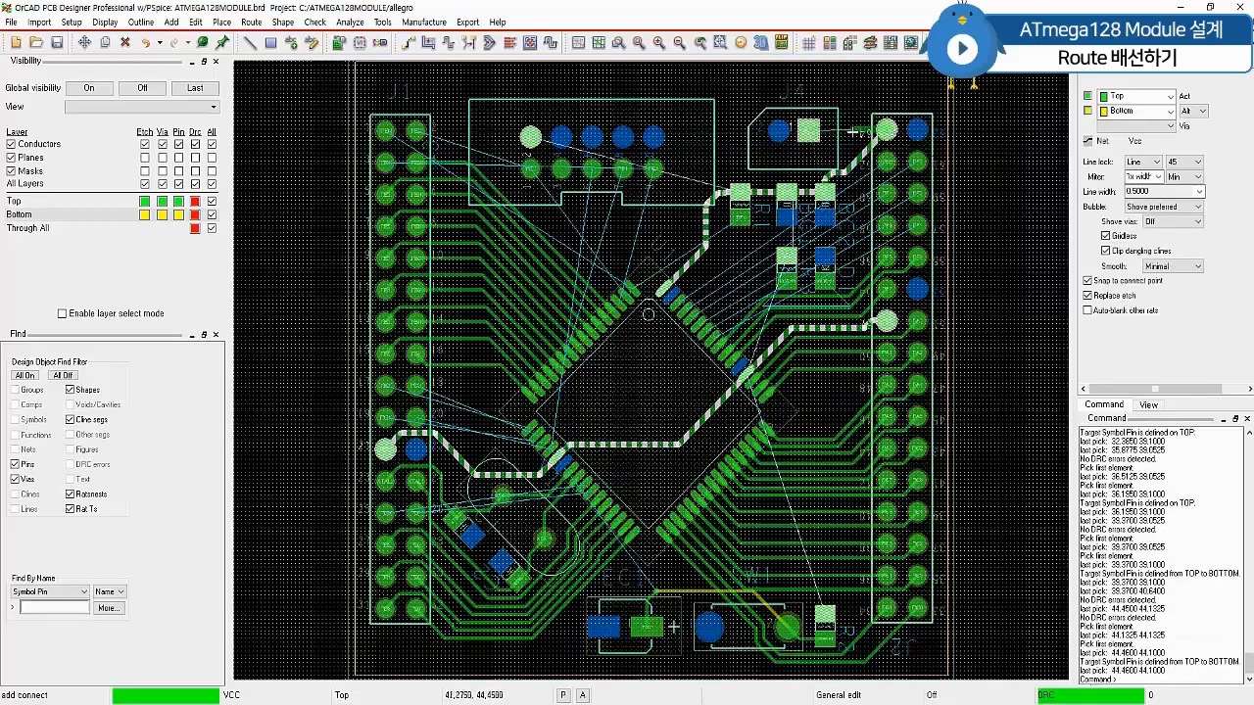
Route VCC on the Top layer from J2's upper-left pin over the top of J4 to J4's square pin
left_click(874, 111)
left_click(817, 109)
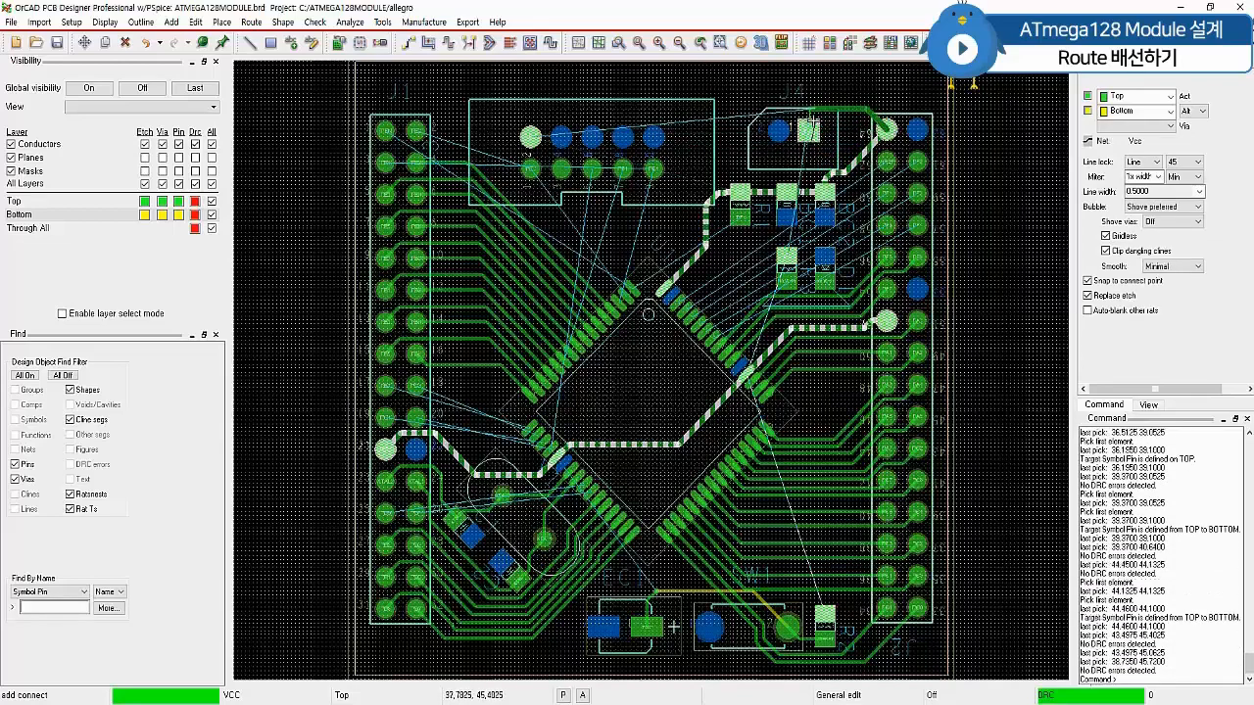
left_click(817, 119)
left_click(821, 114)
left_click(813, 114)
left_click(817, 115)
left_click(813, 130)
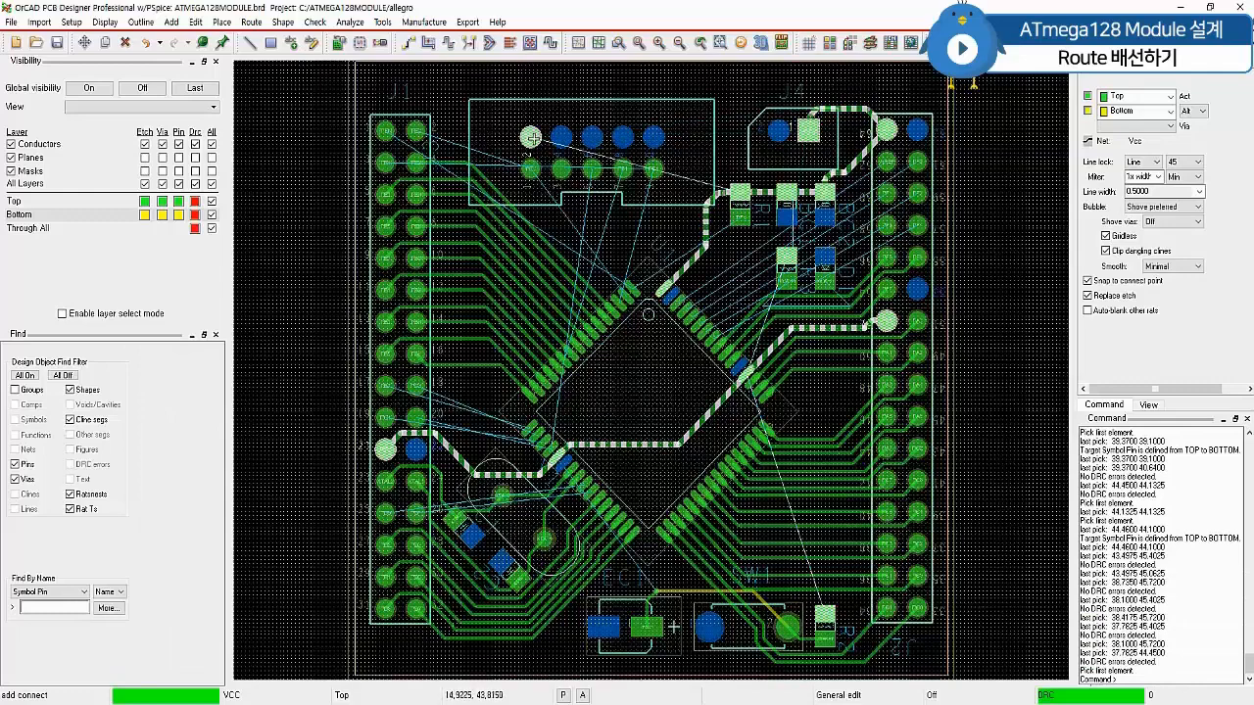
Route VCC on the Top layer from the 10-pin connector's upper-left pin around its upper edge to R1's upper pad and finish routing
left_click(534, 138)
left_click(553, 111)
left_click(553, 114)
left_click(740, 126)
left_click(738, 188)
right_click(982, 205)
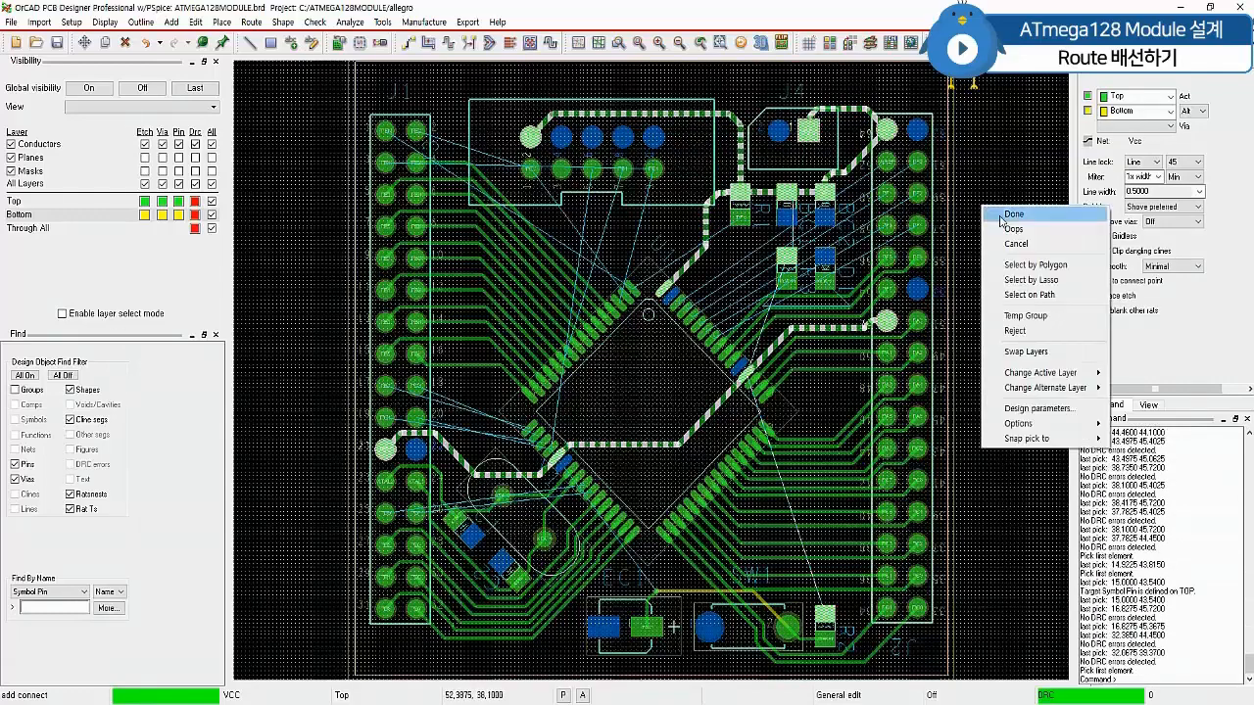
left_click(1012, 214)
Route VCC from the upper pad of the resistor right of SW1 through a via, and along the Bottom layer to J2 pin 52
left_click(828, 614)
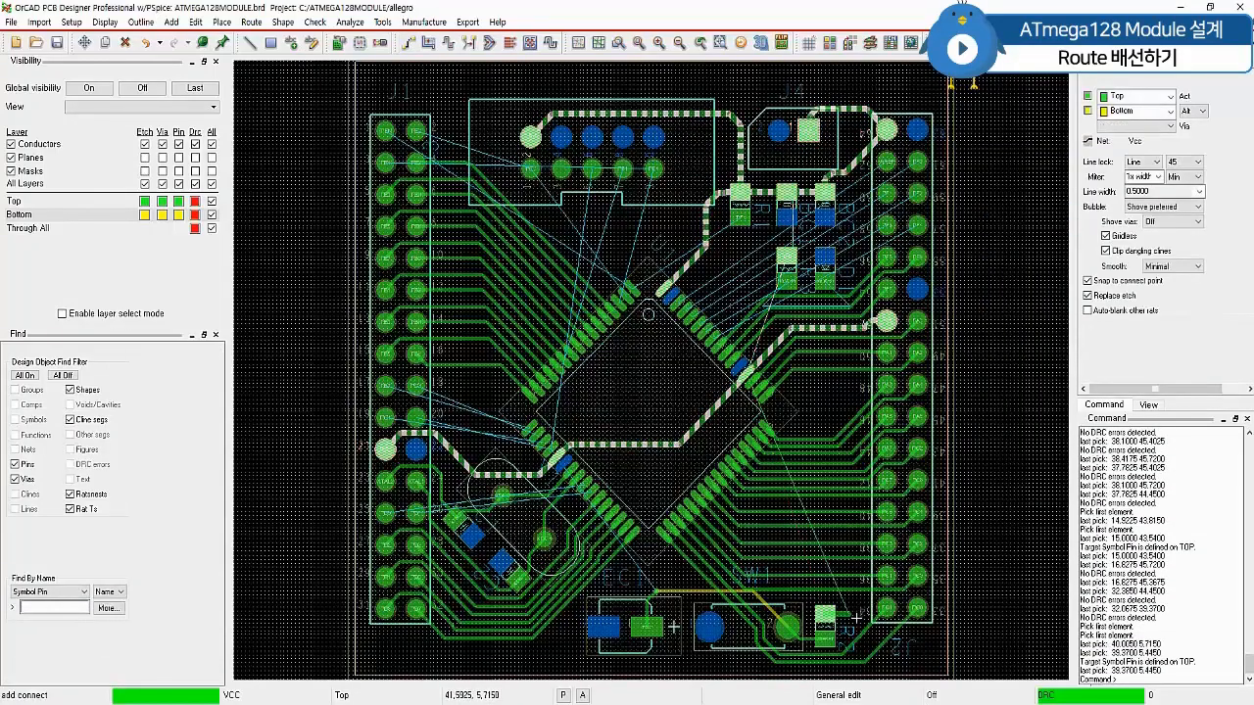
left_click(855, 617)
double_click(853, 616)
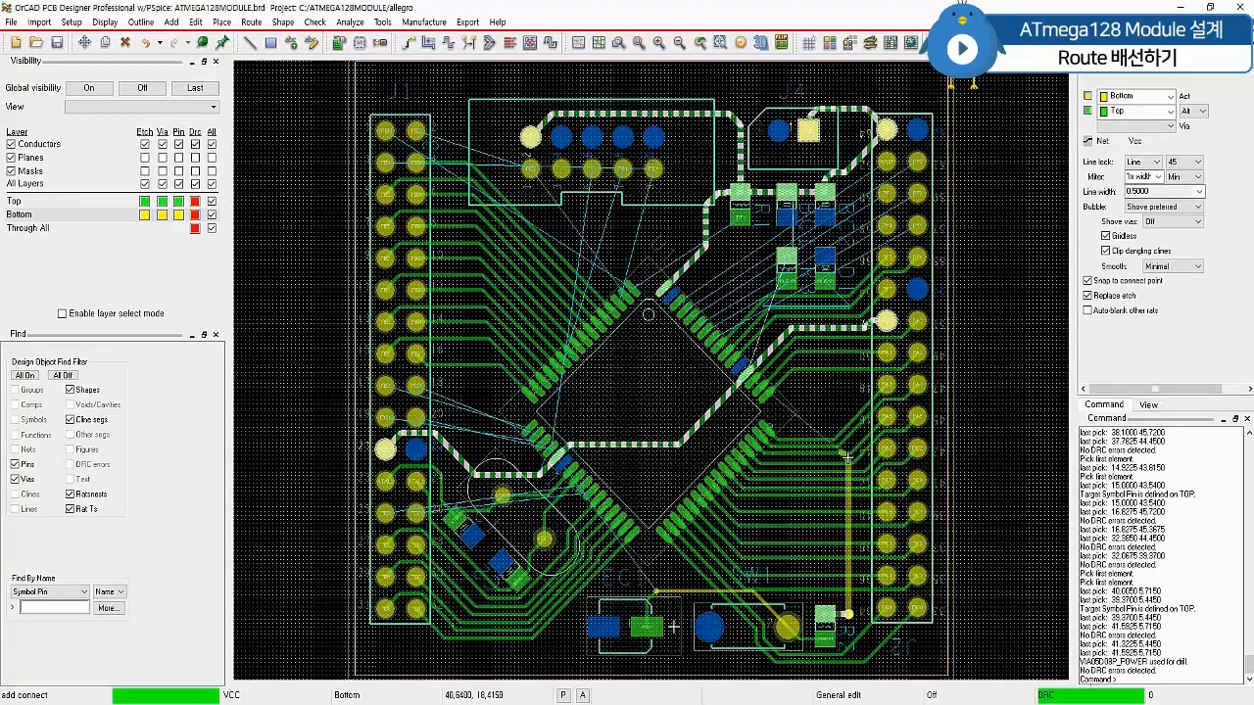
double_click(885, 329)
left_click(888, 328)
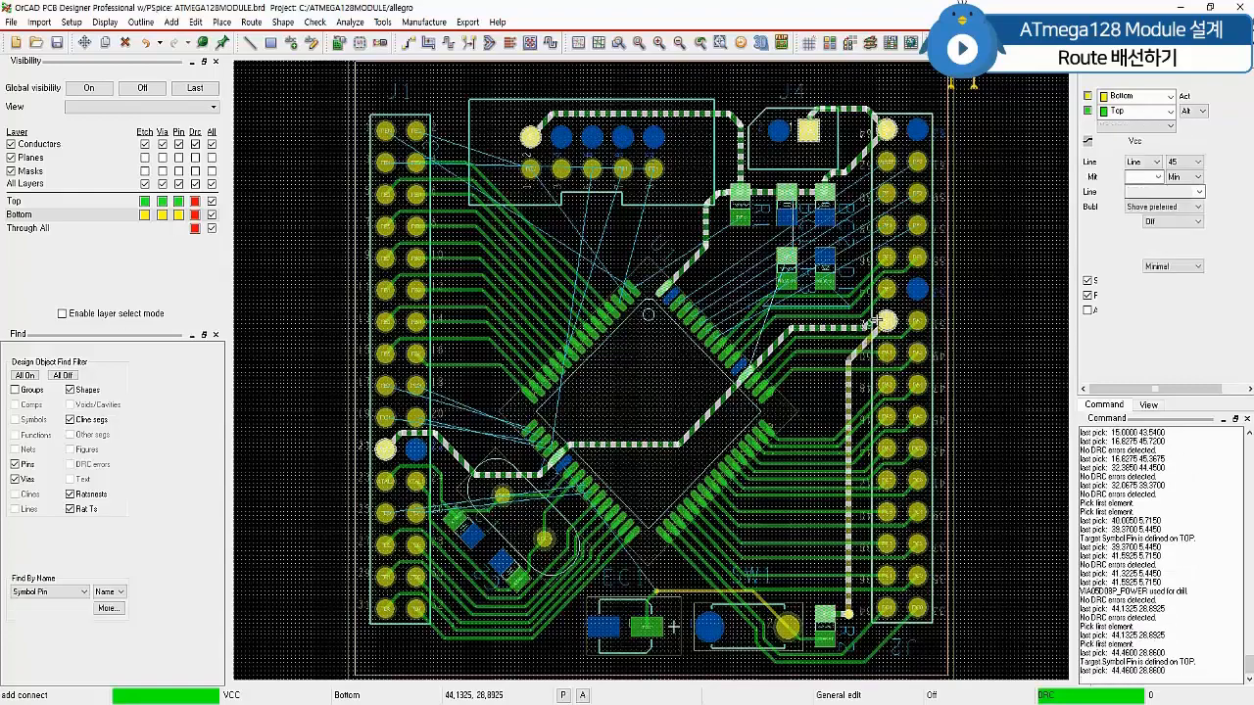
Route VCC on the Bottom layer from J2 pin 52 to a via, and on Top to the rightmost upper-row component's VCC pad
double_click(852, 258)
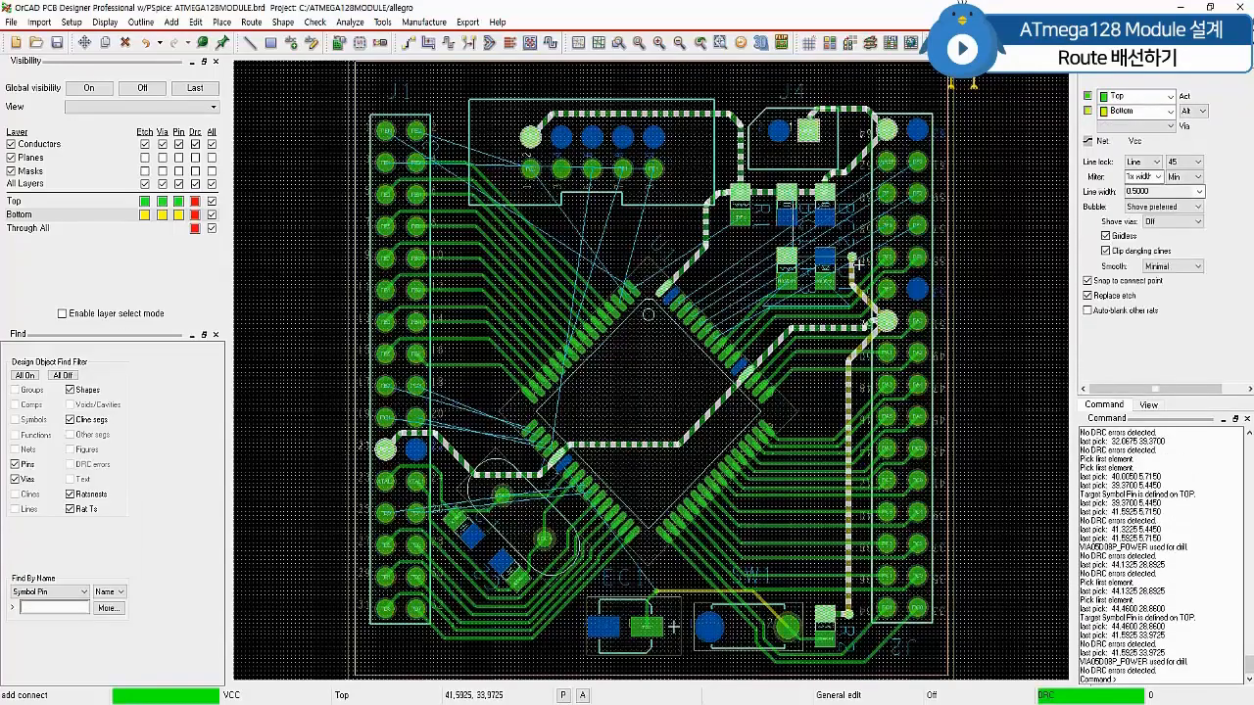
left_click(848, 201)
double_click(832, 201)
right_click(1011, 220)
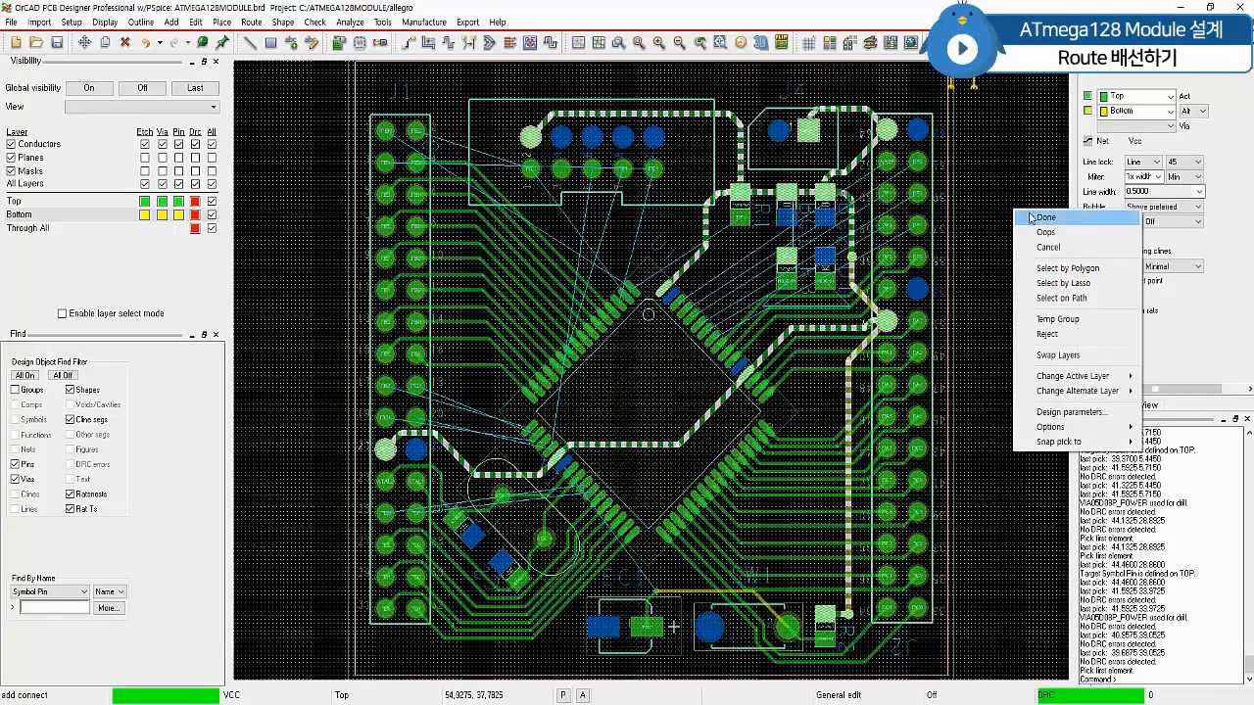
left_click(1032, 218)
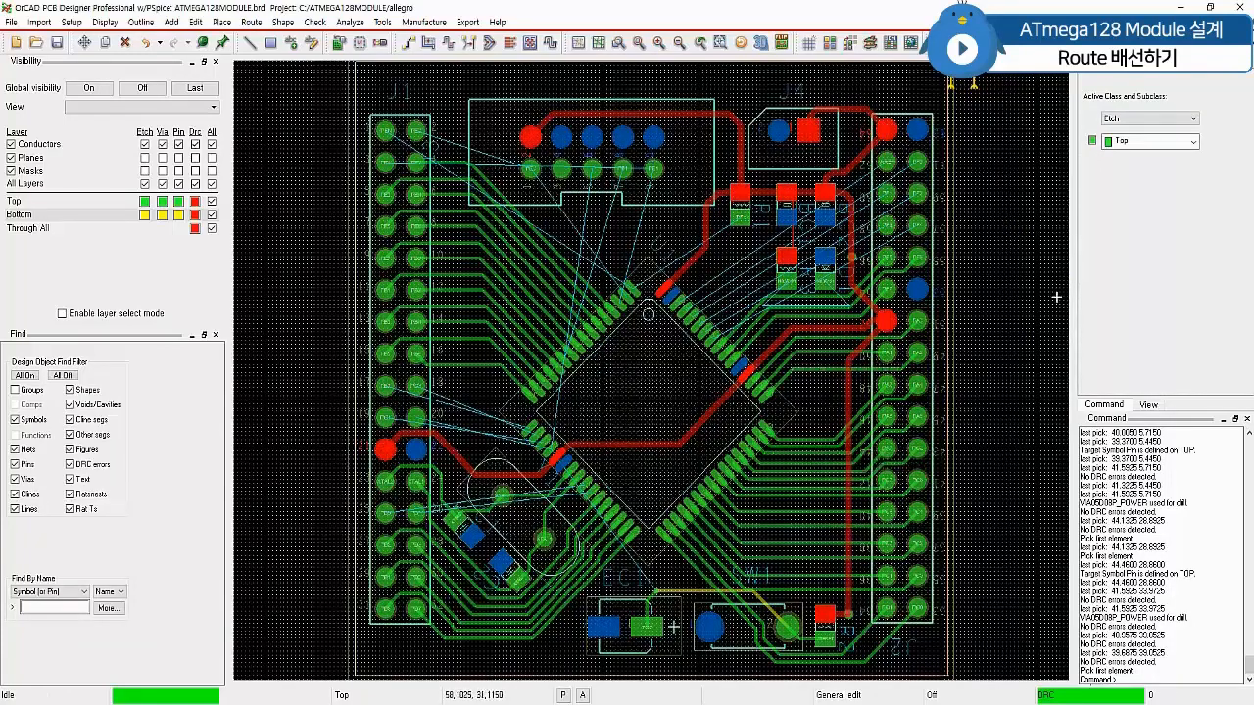
Route VCC on the Top layer from the upper via near J2 to the upper pad of the lower-row left component
key("F3")
left_click(849, 255)
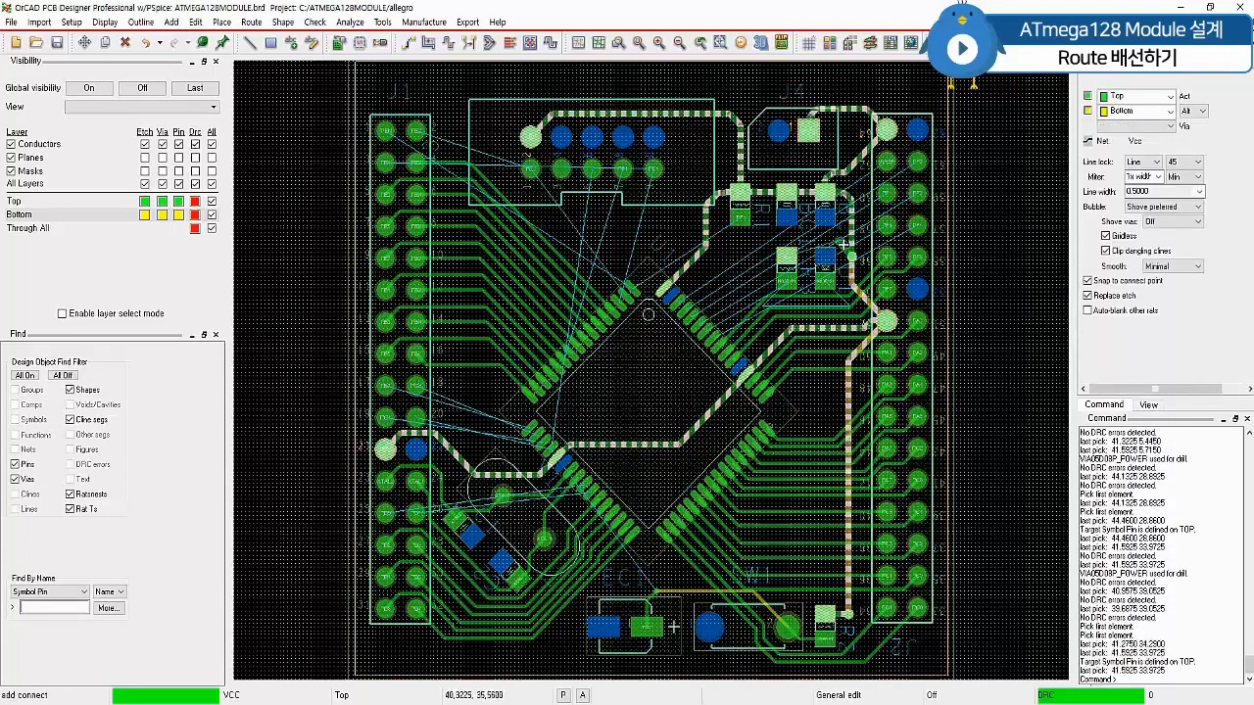
left_click(844, 243)
left_click(844, 247)
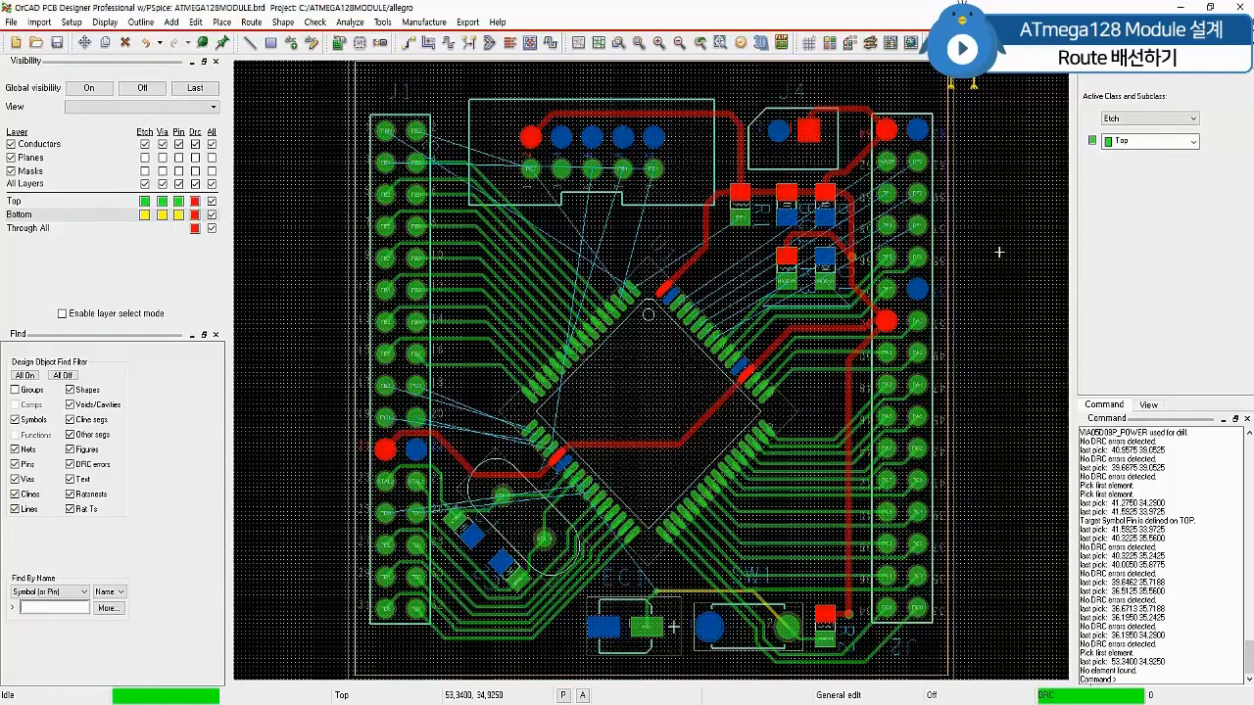
Route PB7 on the Top layer from J1 pin 17 to its microcontroller pin
left_click(410, 43)
left_click(386, 385)
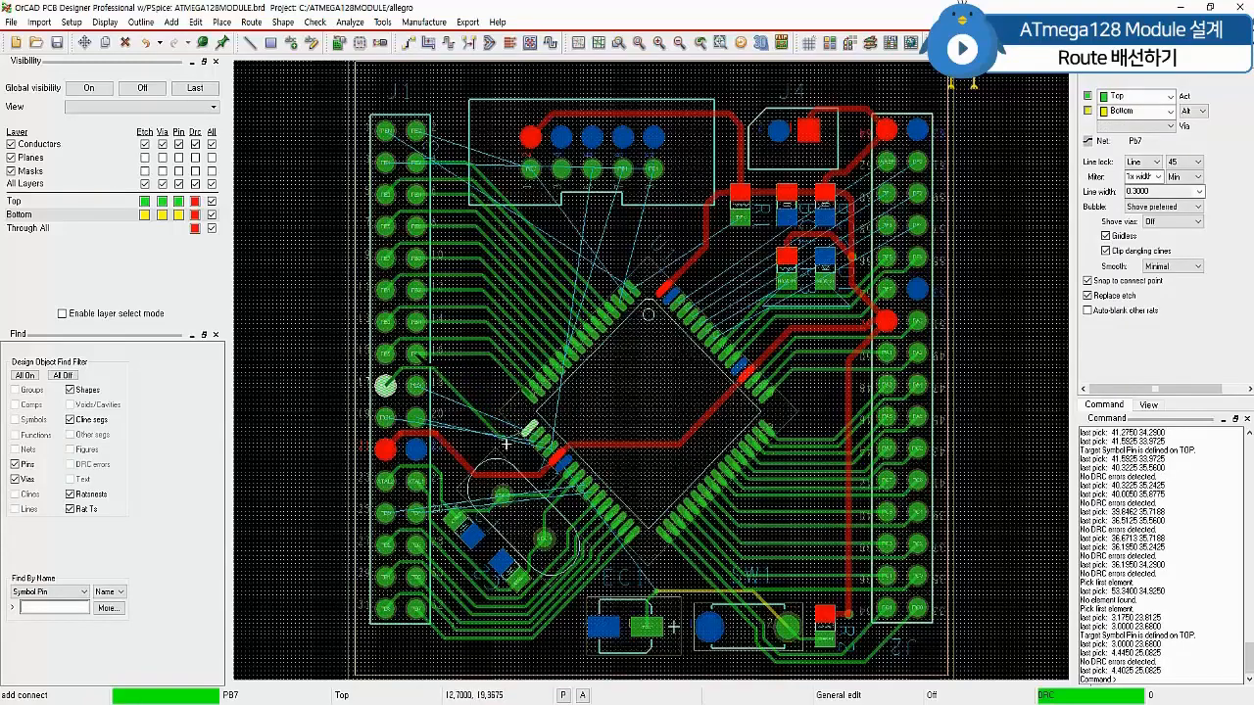
left_click(517, 448)
left_click(524, 446)
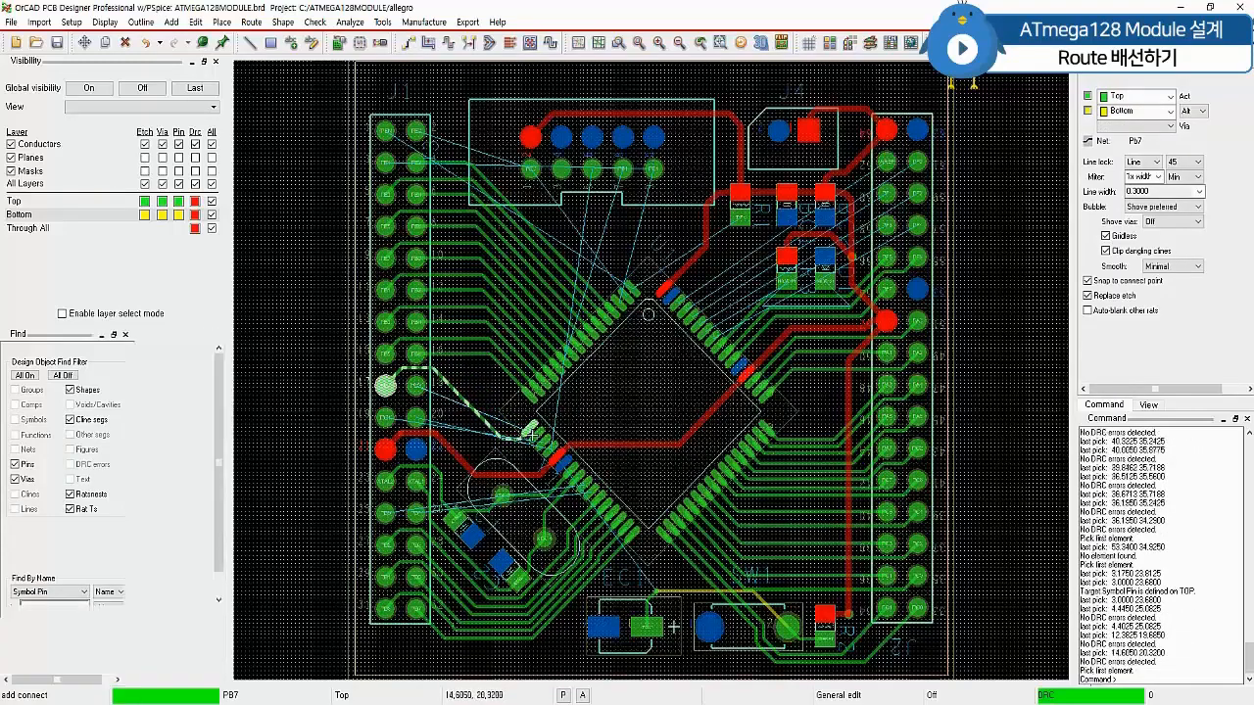
Route PG3 on the Top layer from J1 pin 18, parallel to PB7, to its microcontroller pin
left_click(417, 385)
left_click(449, 401)
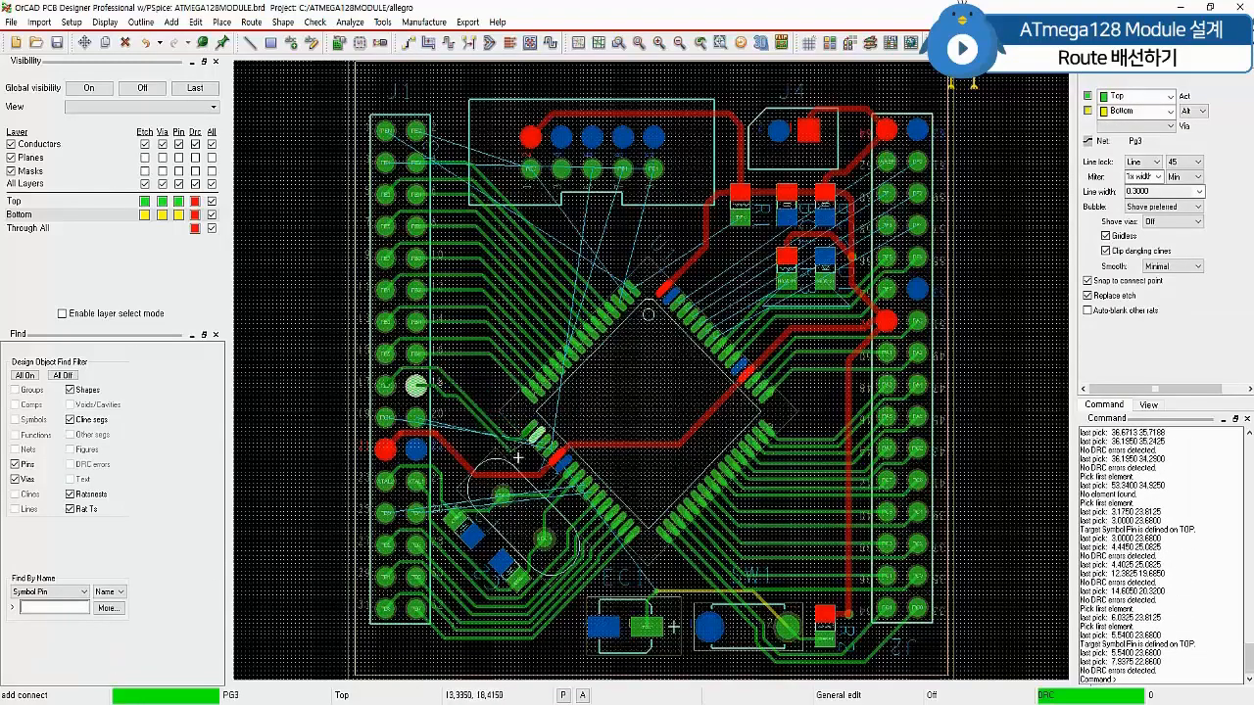
left_click(522, 462)
left_click(551, 462)
left_click(537, 446)
scroll(462, 441, "up", 2)
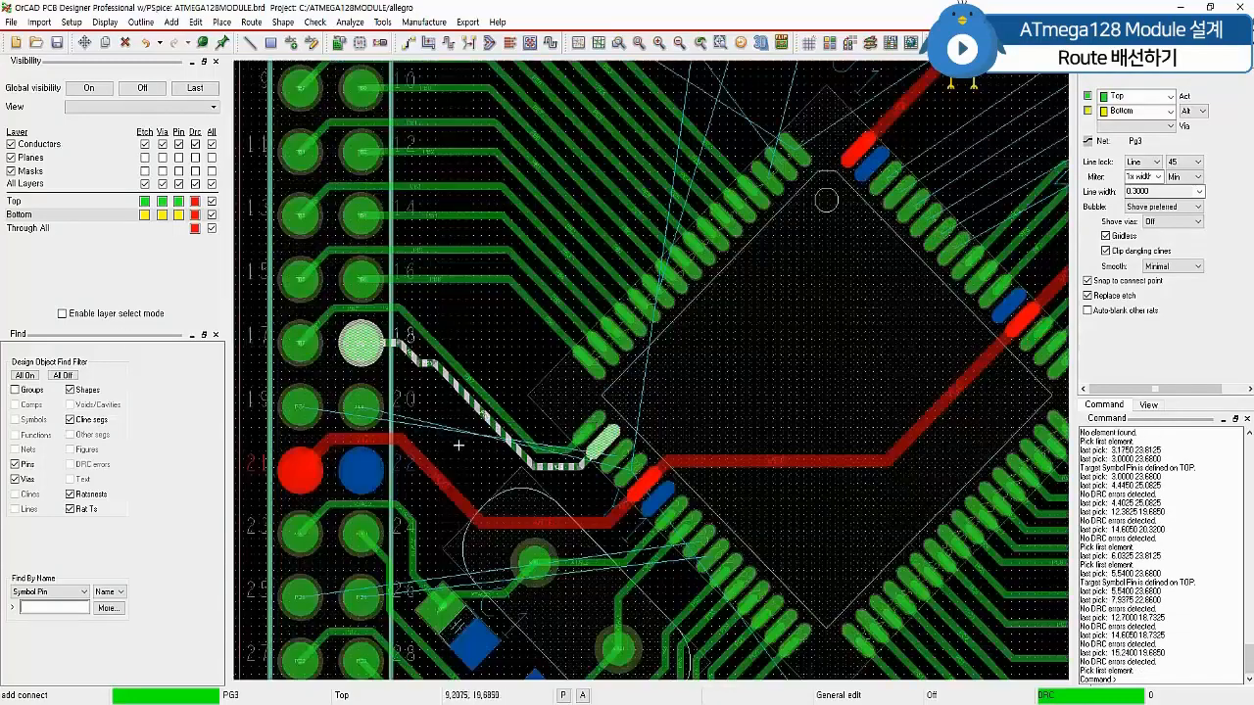
Slide the PG3 diagonal segment to remove its jog, and slide PB7's horizontal segment slightly lower above J1 pin 18
left_click(431, 47)
left_click(450, 379)
left_click(434, 379)
left_click(381, 307)
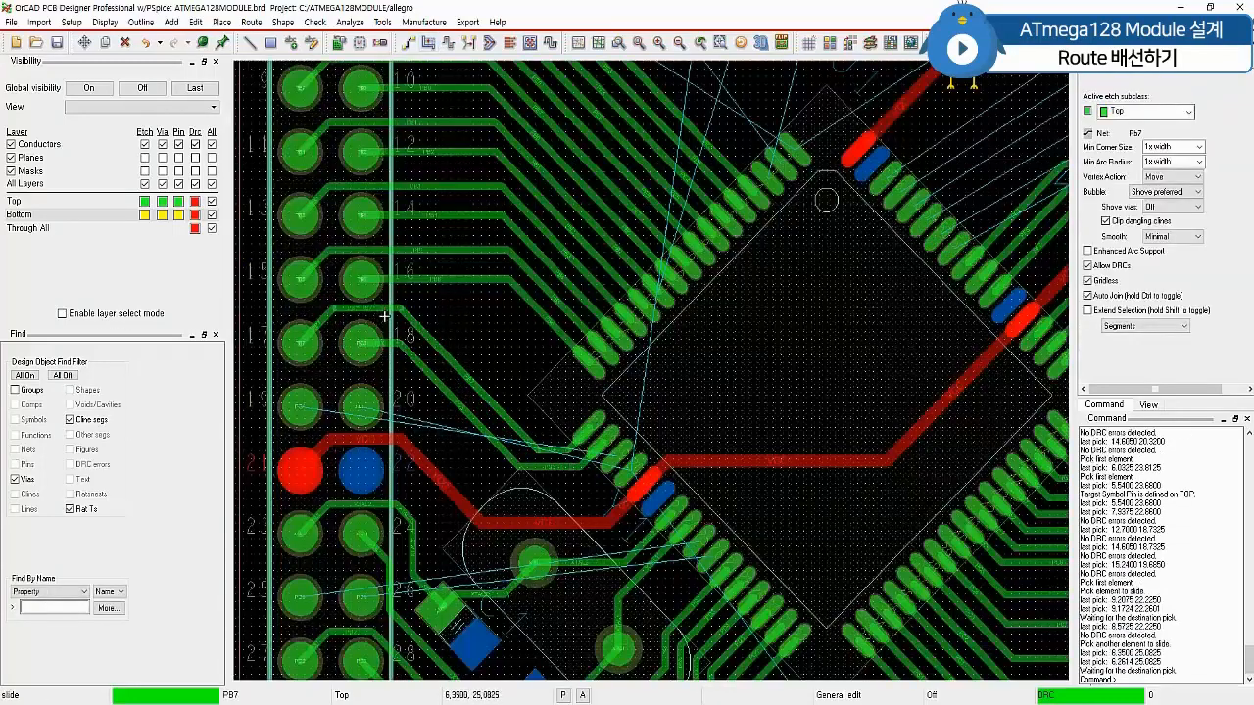
left_click(383, 317)
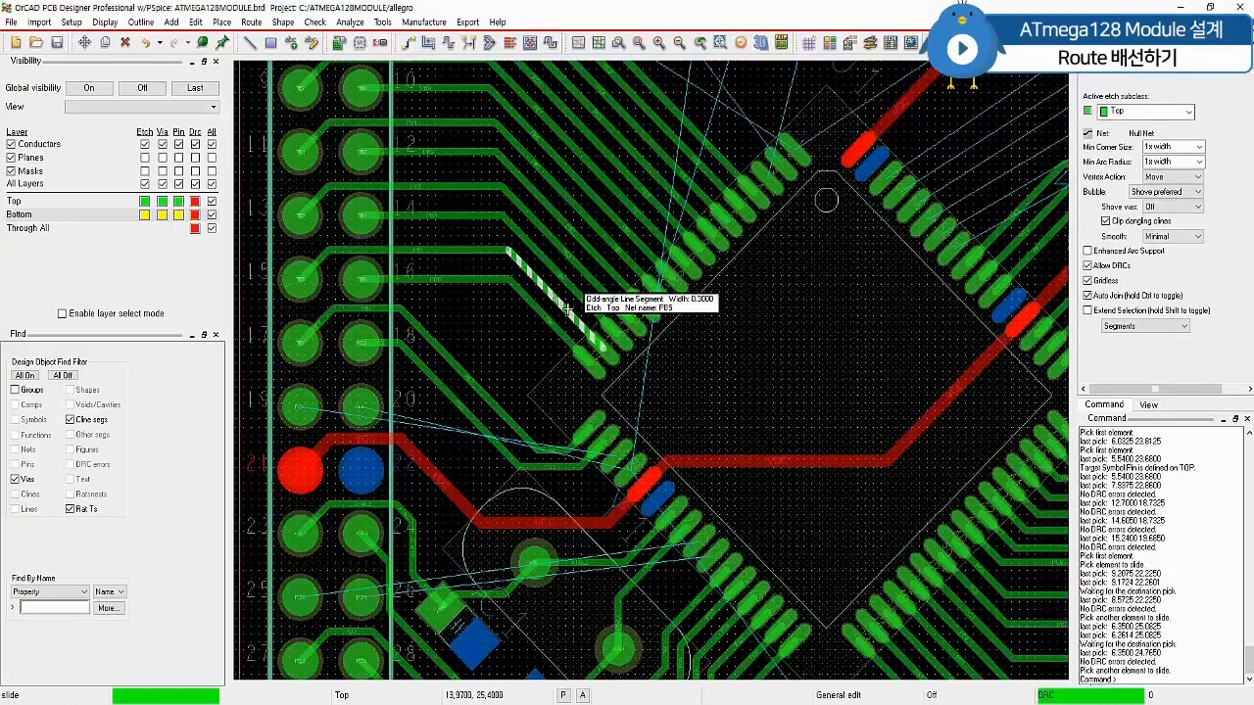
Route PG4 on the Top layer from J1 pin 19, parallel to PG3, to its microcontroller pin
left_click(409, 44)
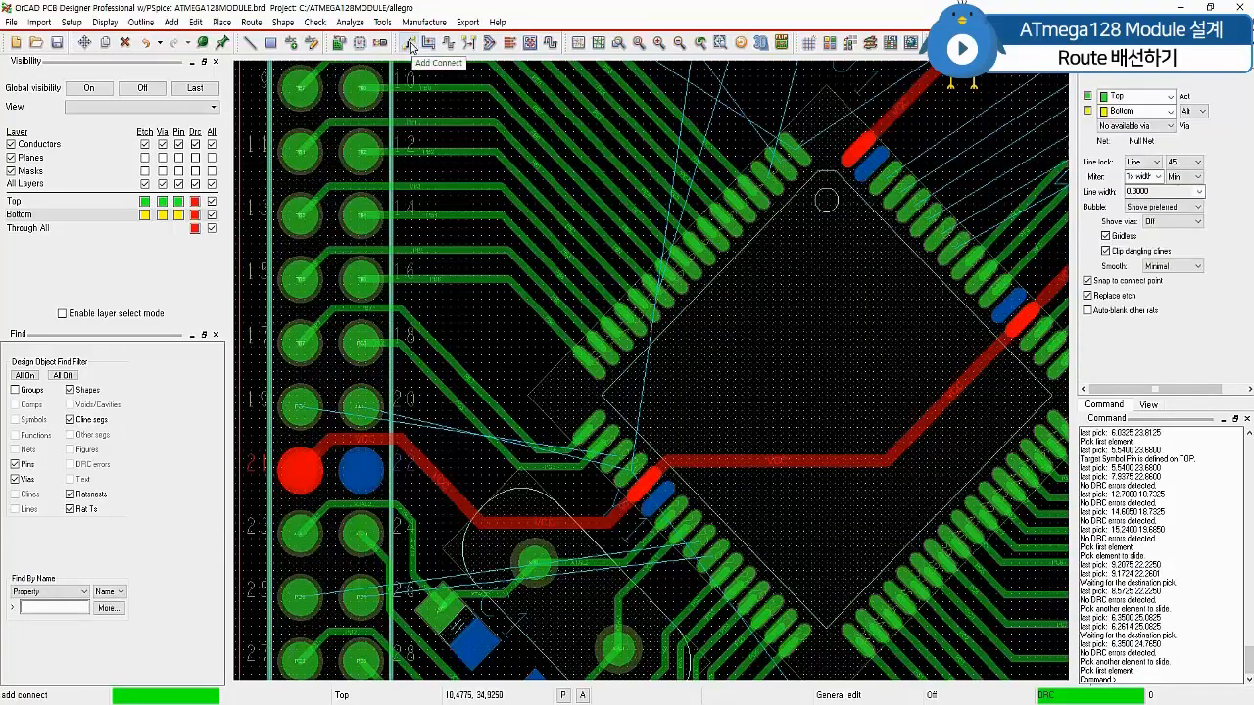
left_click(304, 397)
left_click(335, 380)
left_click(428, 403)
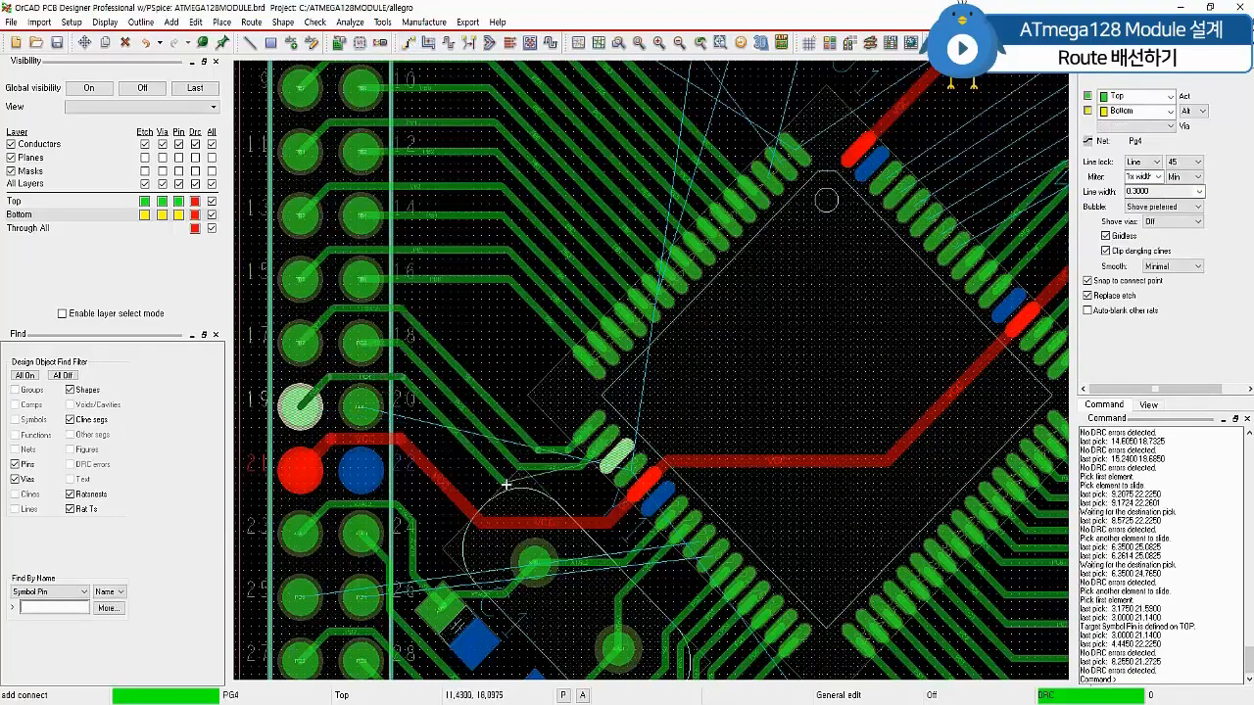
left_click(506, 485)
left_click(590, 484)
left_click(615, 459)
Route /RESET on the Top layer from J1 pin 20, between PG4 and VCC, to the microcontroller's reset pin
left_click(374, 411)
left_click(413, 413)
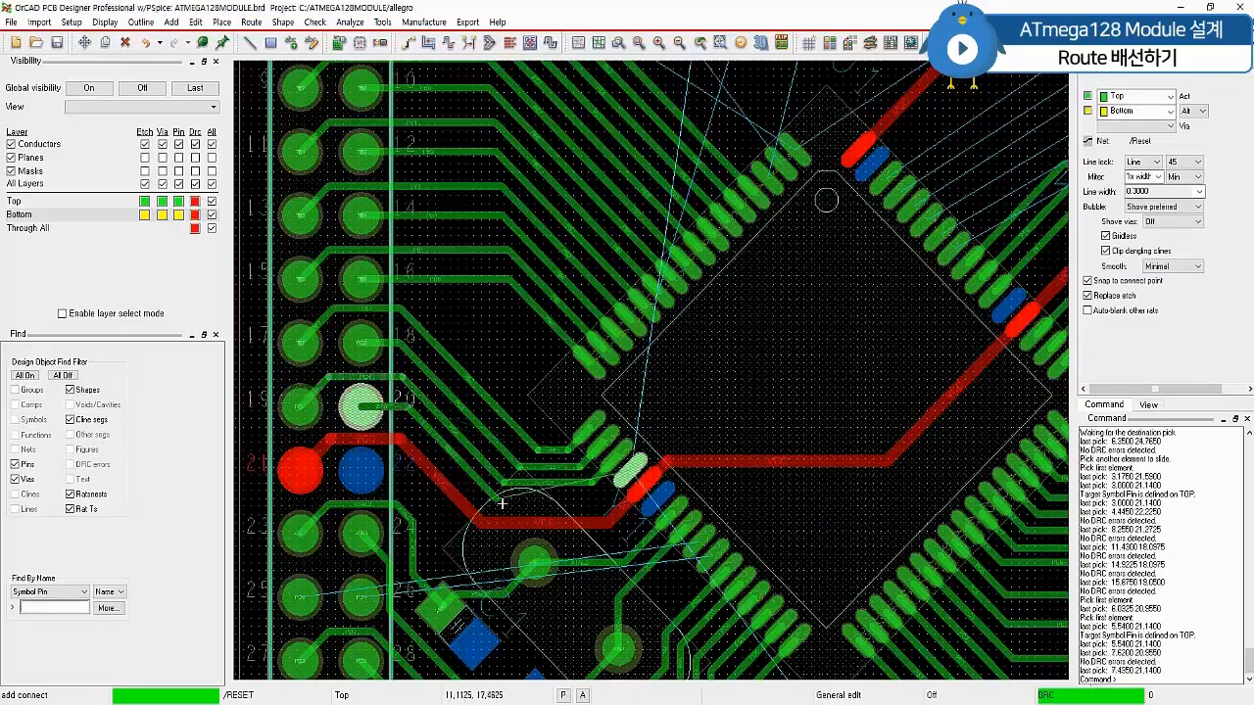
left_click(502, 504)
left_click(601, 503)
left_click(625, 480)
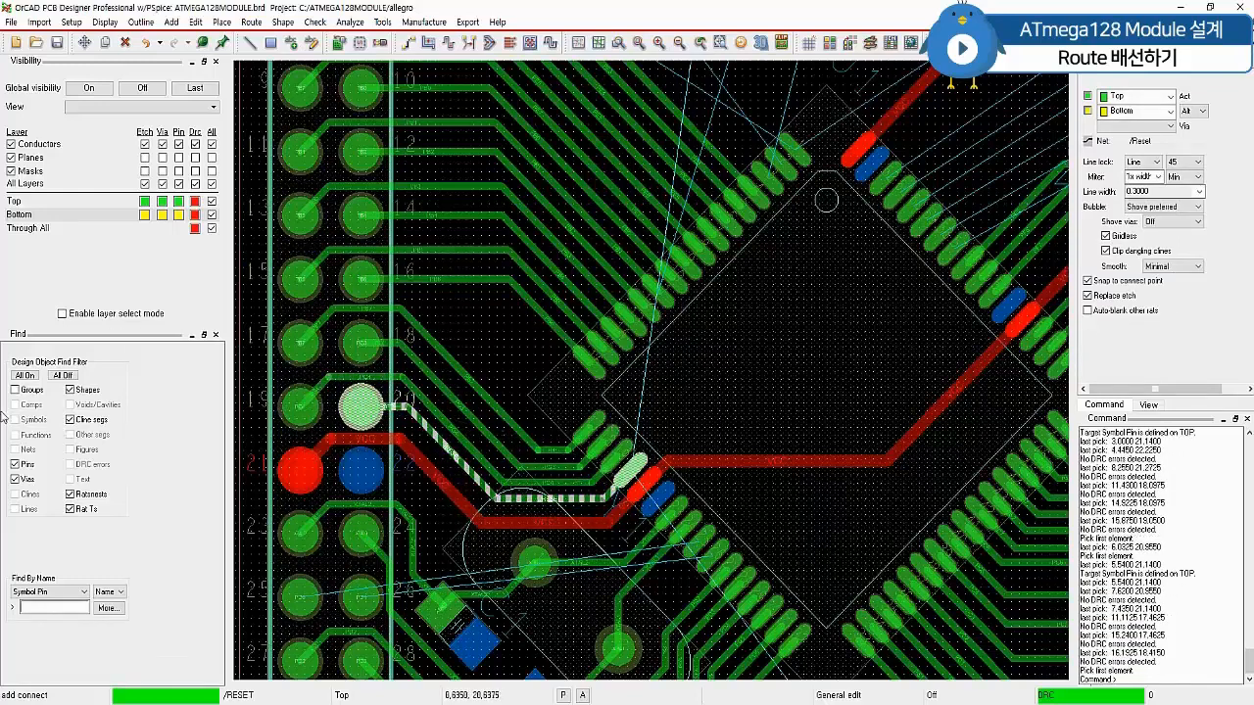
Route PD0 from its microcontroller pin to a nearby via, and on the Bottom layer to J1 pin 25
middle_click_drag(696, 551, 899, 335)
left_click(899, 335)
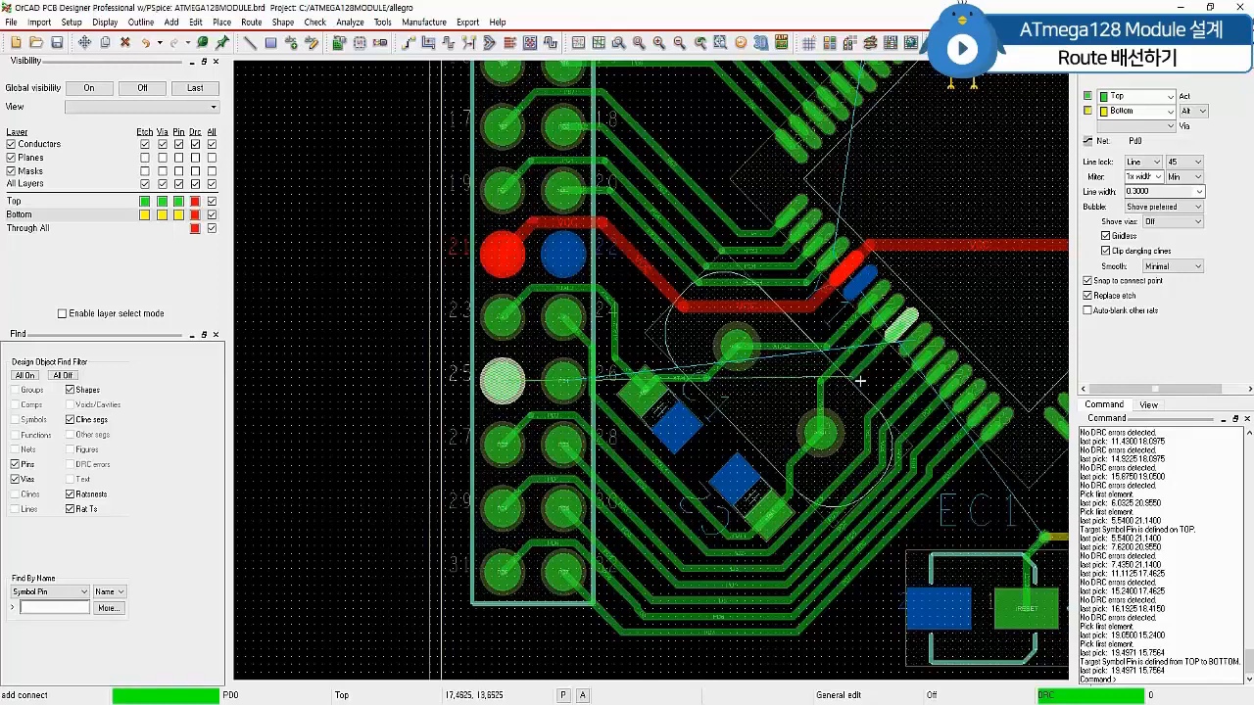
double_click(866, 363)
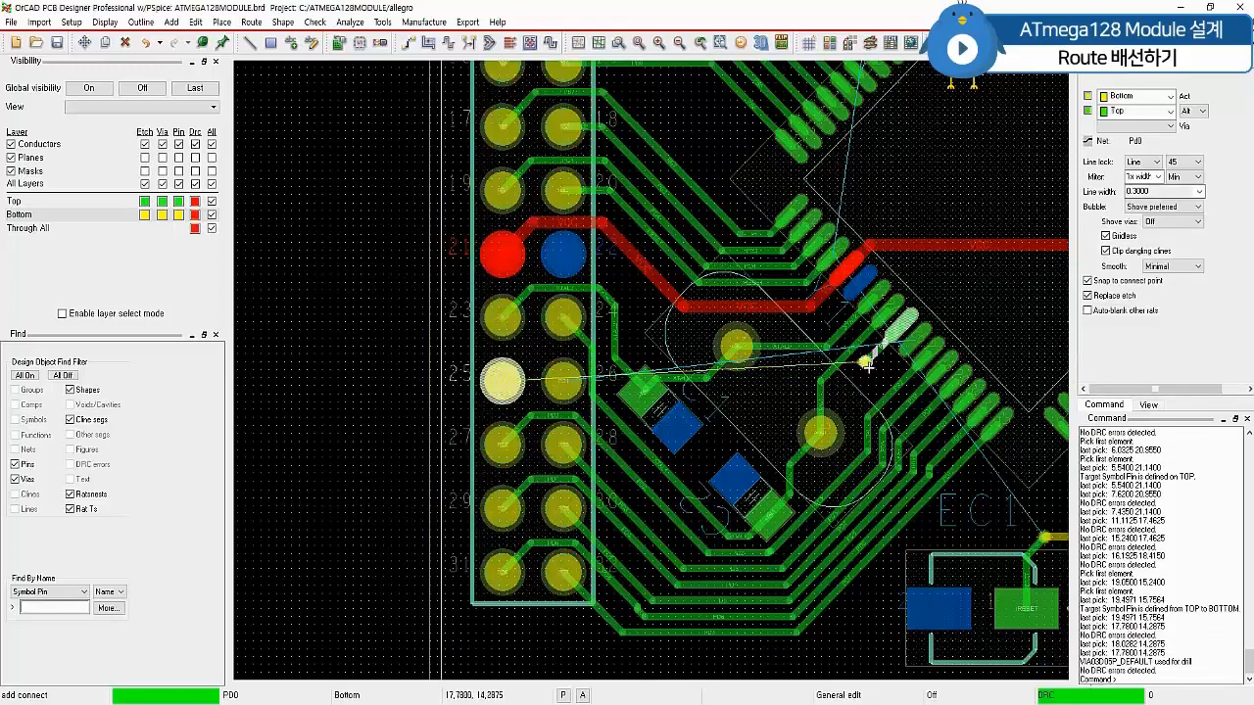
left_click(503, 380)
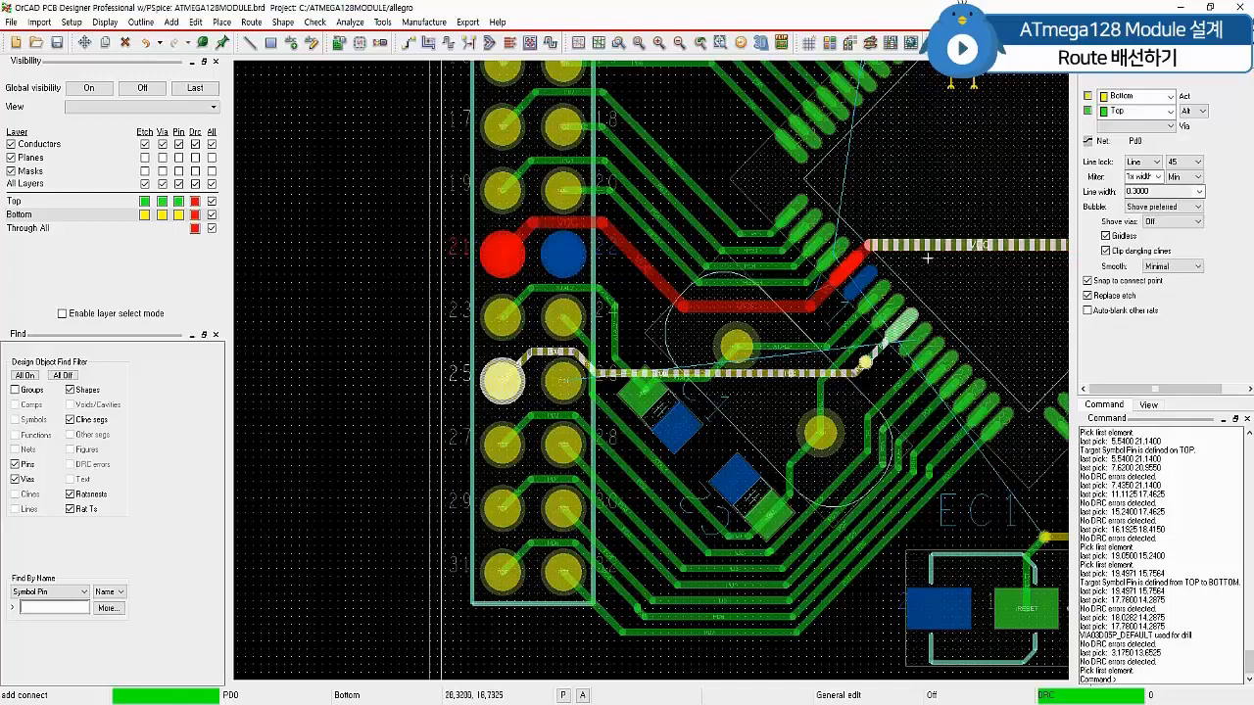
Route PD1 from its microcontroller pin on Top to a nearby via, and on the Bottom layer to J1 pin 26
key("minus")
left_click(888, 384)
left_click(878, 384)
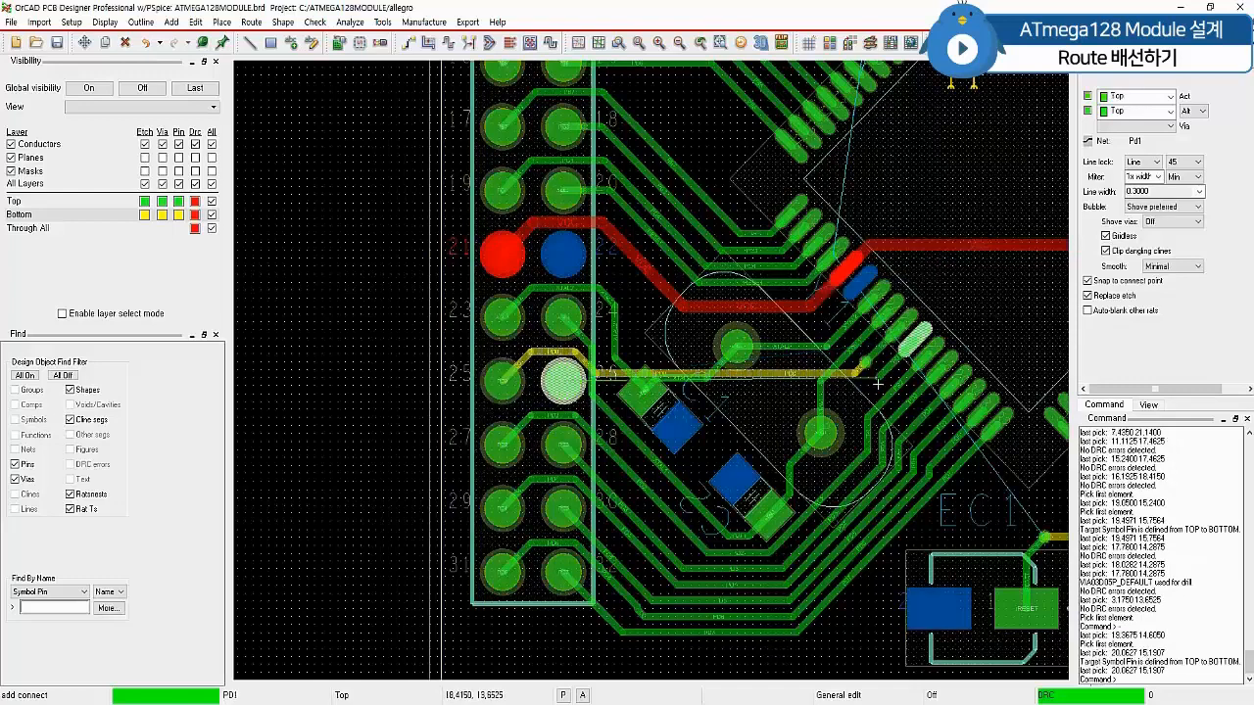
double_click(878, 380)
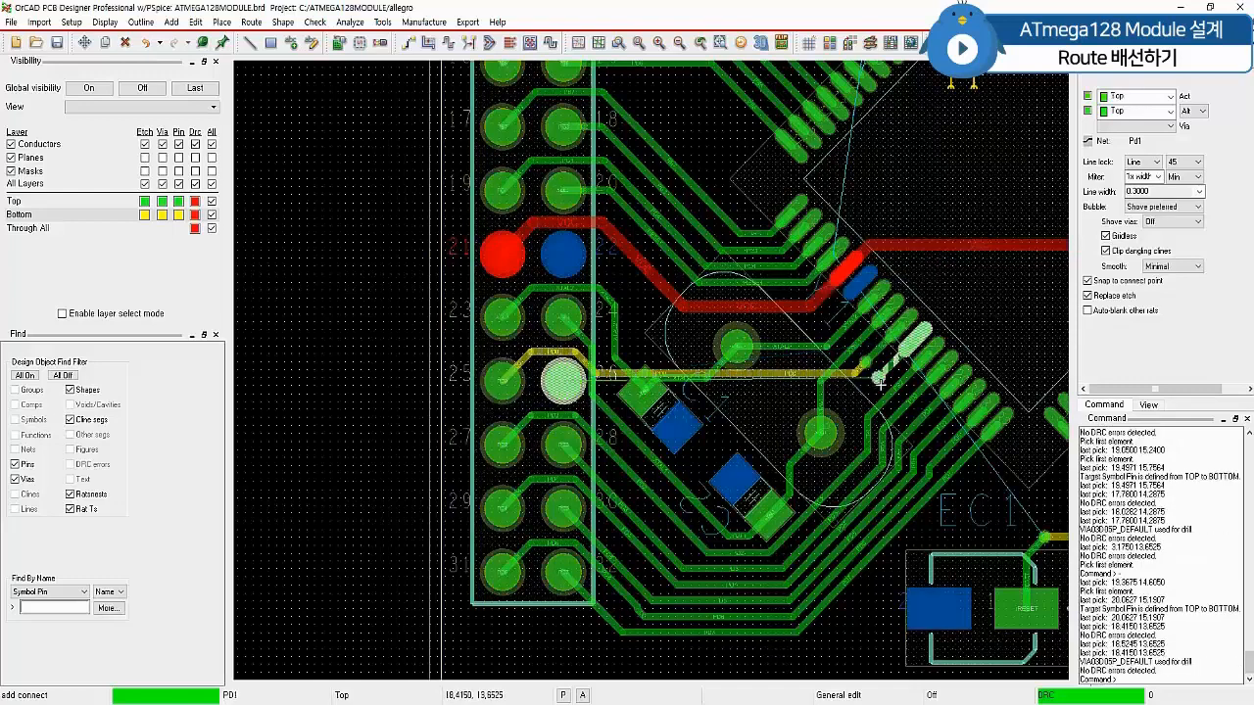
left_click(776, 400)
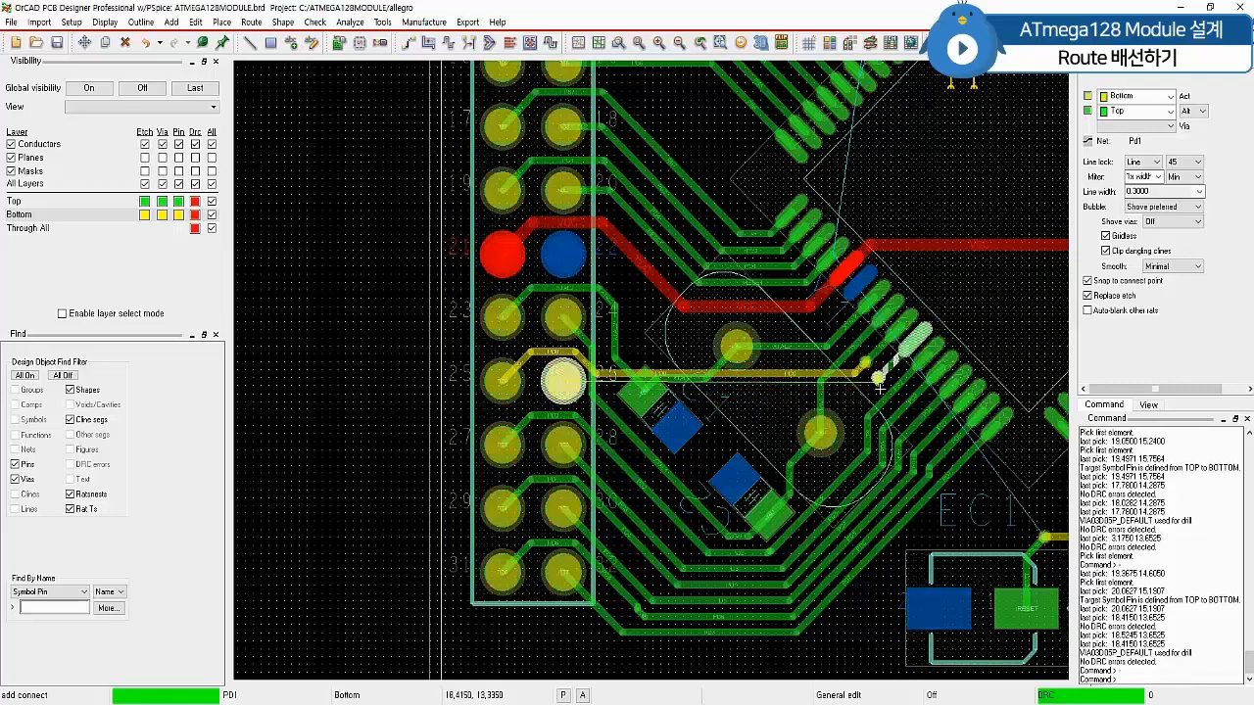
left_click(563, 382)
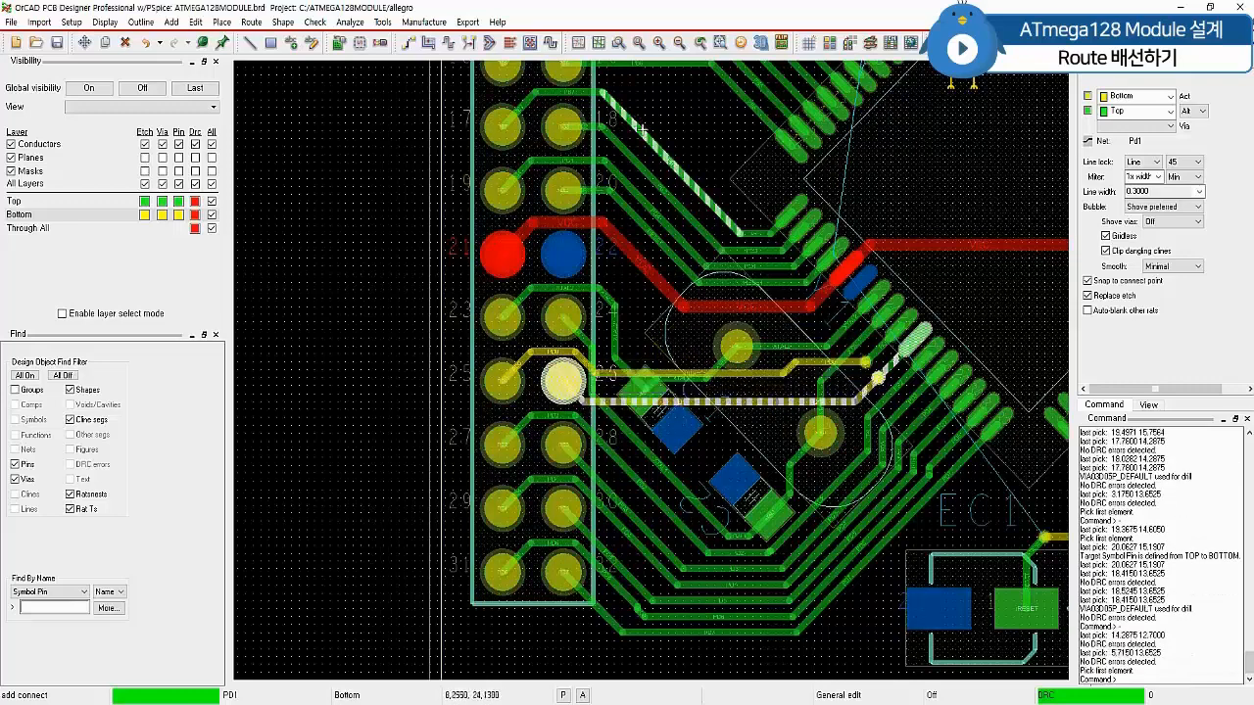
Slide the two horizontal PD0 segments on the Bottom layer down into one straight run close above PD1
right_click(361, 163)
left_click(375, 167)
left_click(431, 47)
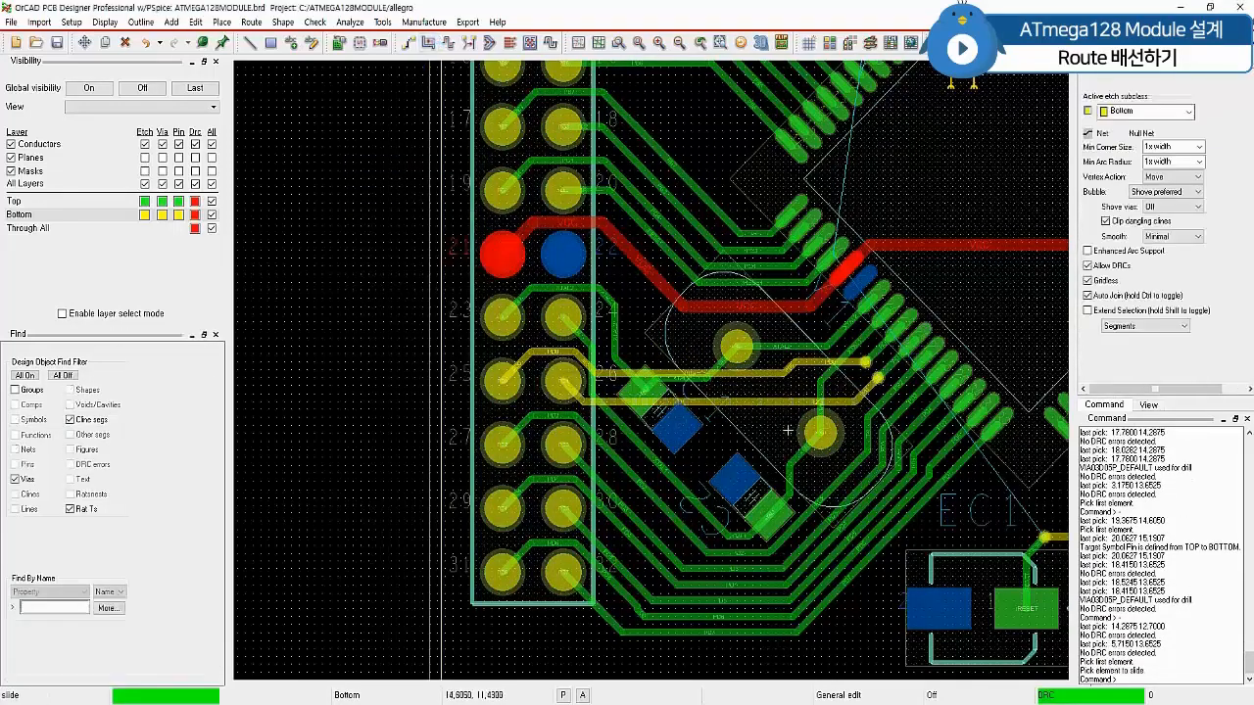
left_click(765, 377)
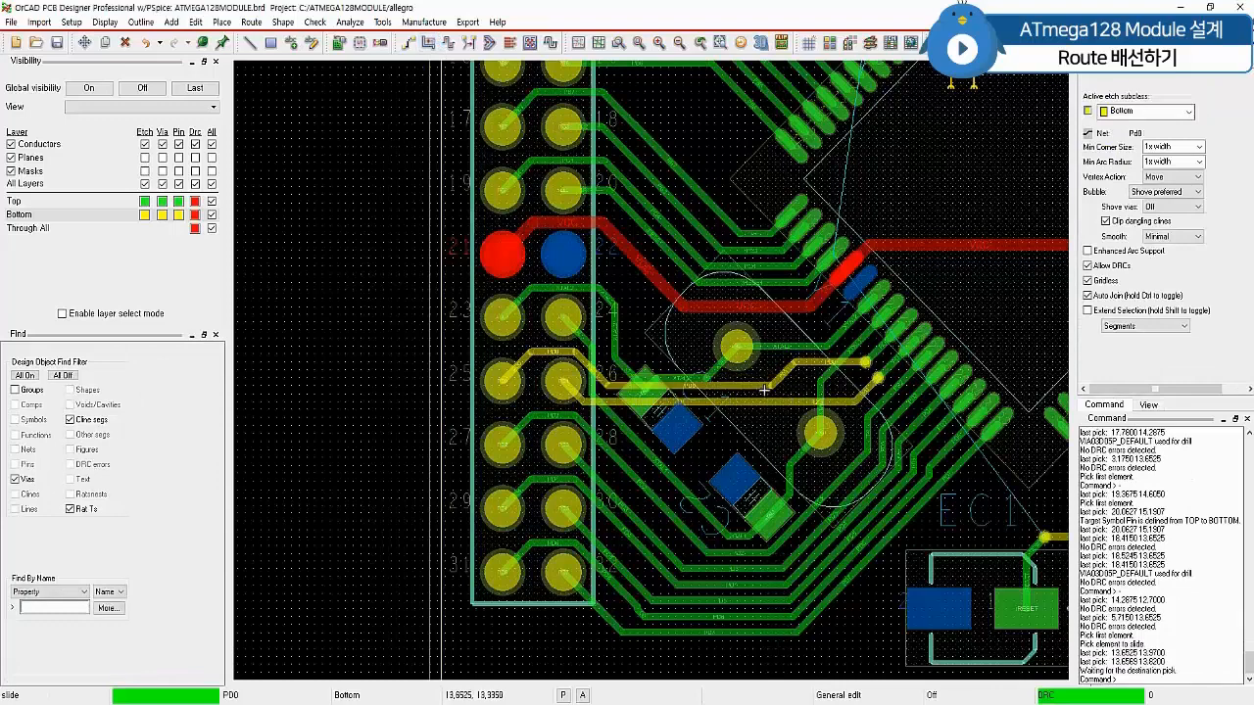
left_click(757, 390)
left_click(813, 368)
left_click(813, 390)
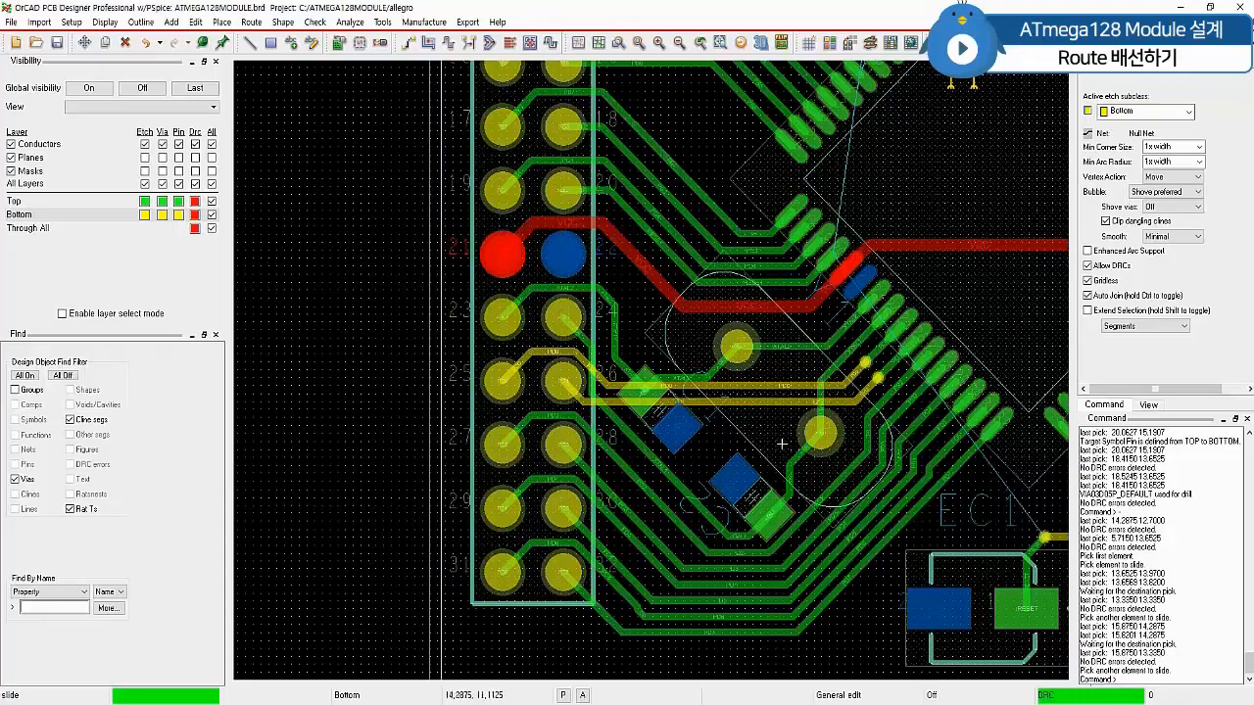
right_click(361, 208)
left_click(378, 215)
Route /RESET from its existing Bottom trace above EC1 up to a via inside the microcontroller outline, and on Top to the reset pin
scroll(813, 246, "down", 2)
left_click(639, 44)
left_click(409, 43)
left_click(657, 592)
left_click(653, 511)
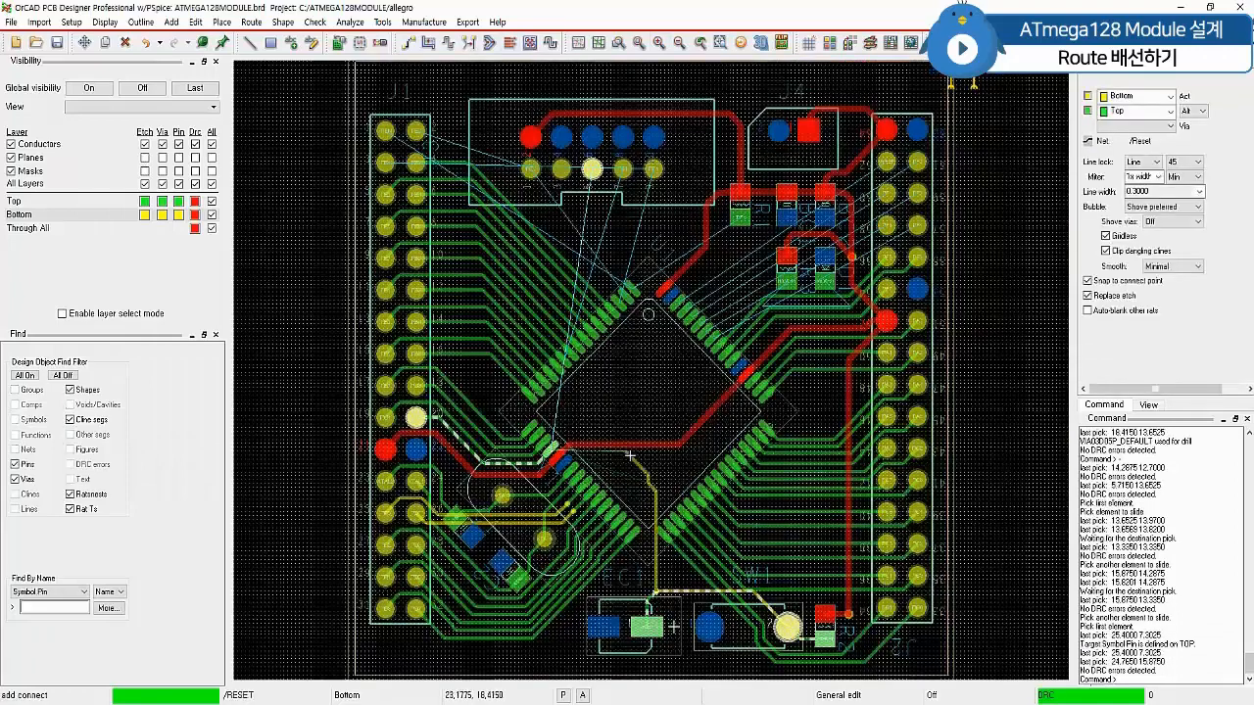
double_click(586, 421)
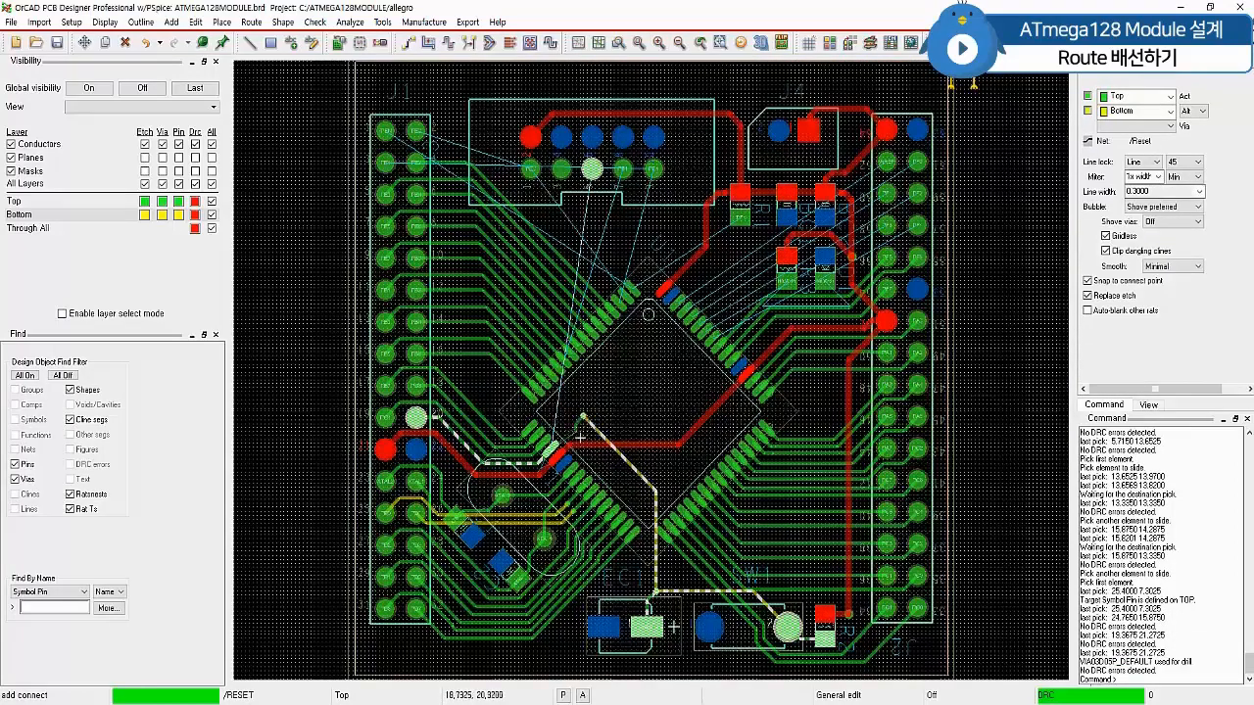
left_click(554, 451)
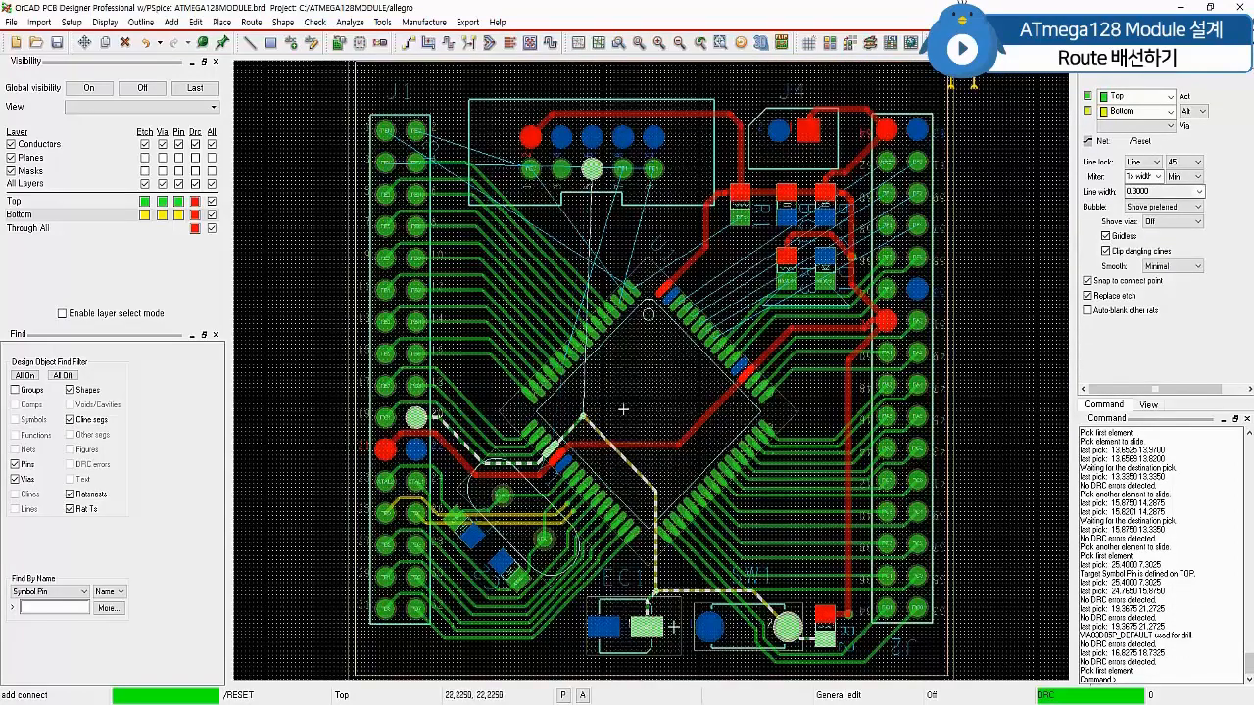
Route /RESET on the Bottom layer from the via inside the microcontroller outline to pin 5 of the 10-pin connector
left_click(591, 417)
left_click(587, 420)
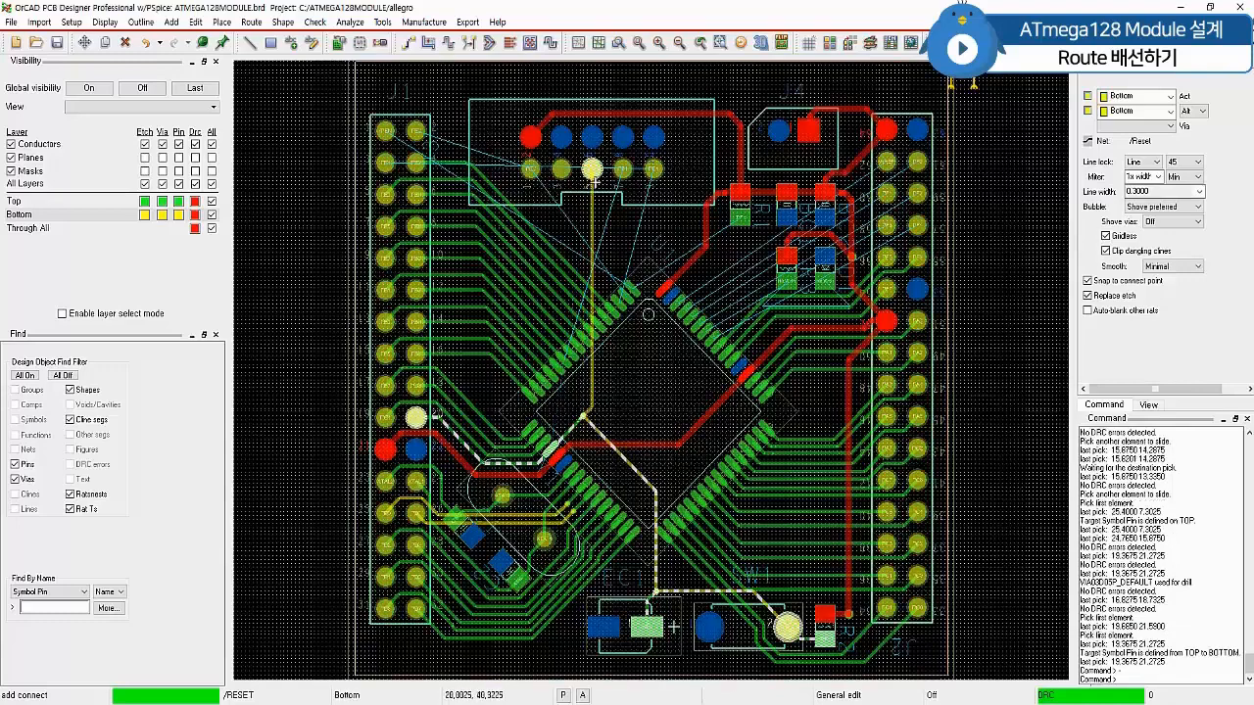
left_click(597, 181)
right_click(1012, 261)
left_click(1034, 272)
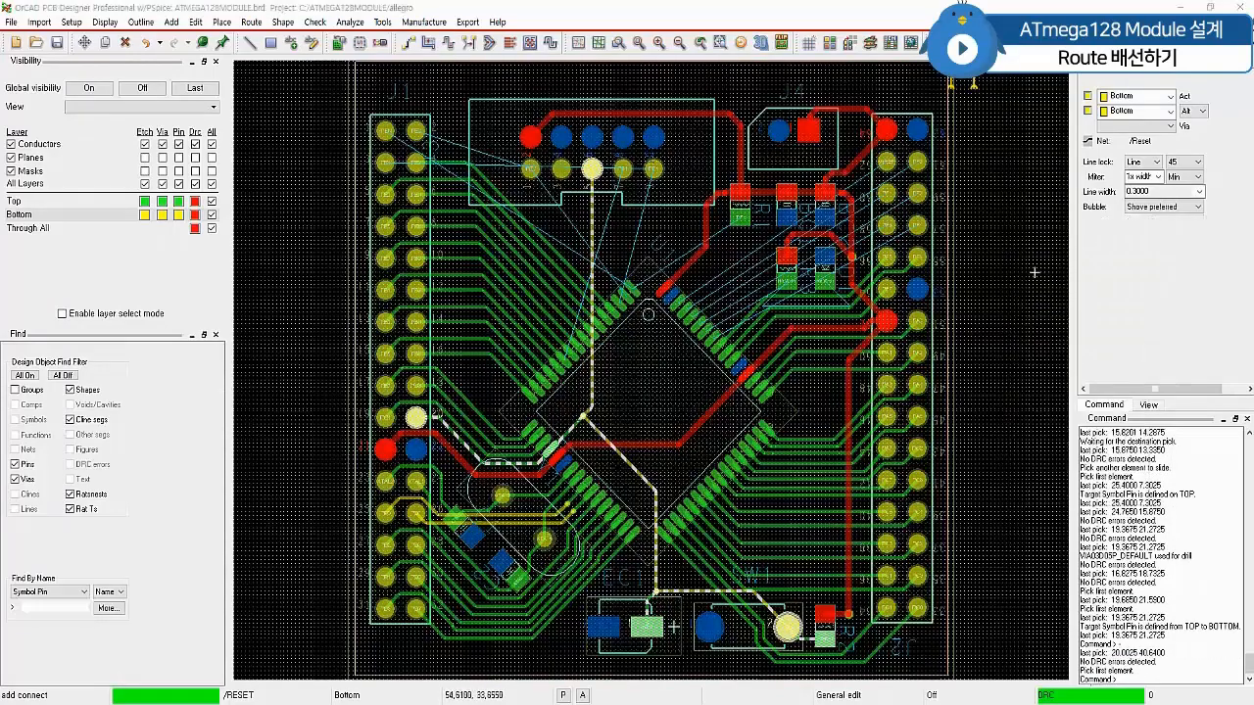
left_click(1019, 251)
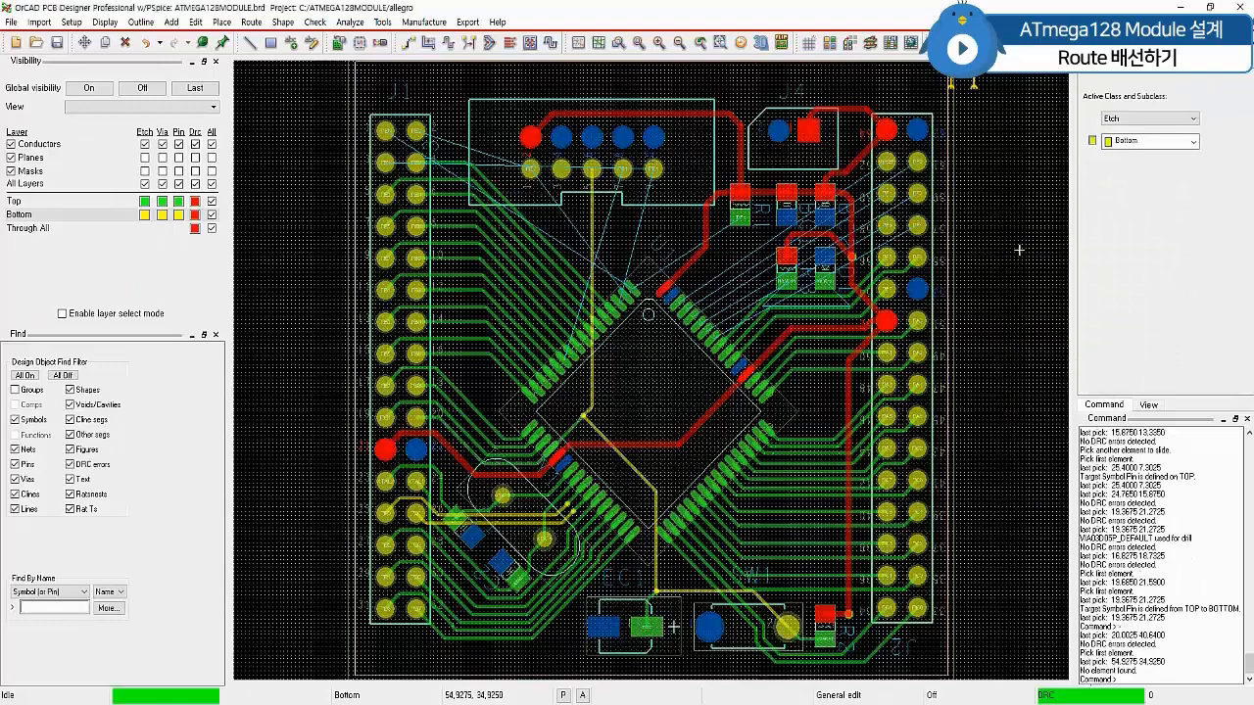
Route PB1 from its microcontroller pin on Top to a via inside the chip outline, and on Bottom to pin 7 of the 10-pin connector
key("F3")
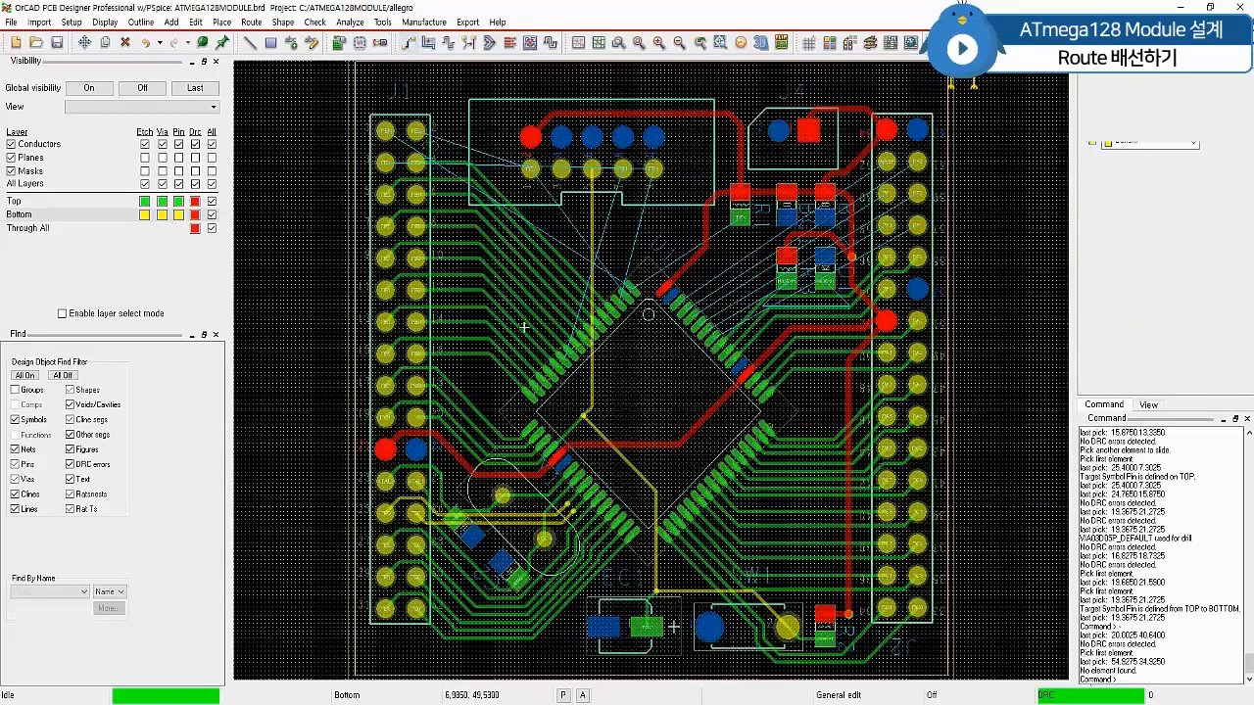
left_click(565, 363)
left_click(604, 377)
scroll(627, 363, "up", 2)
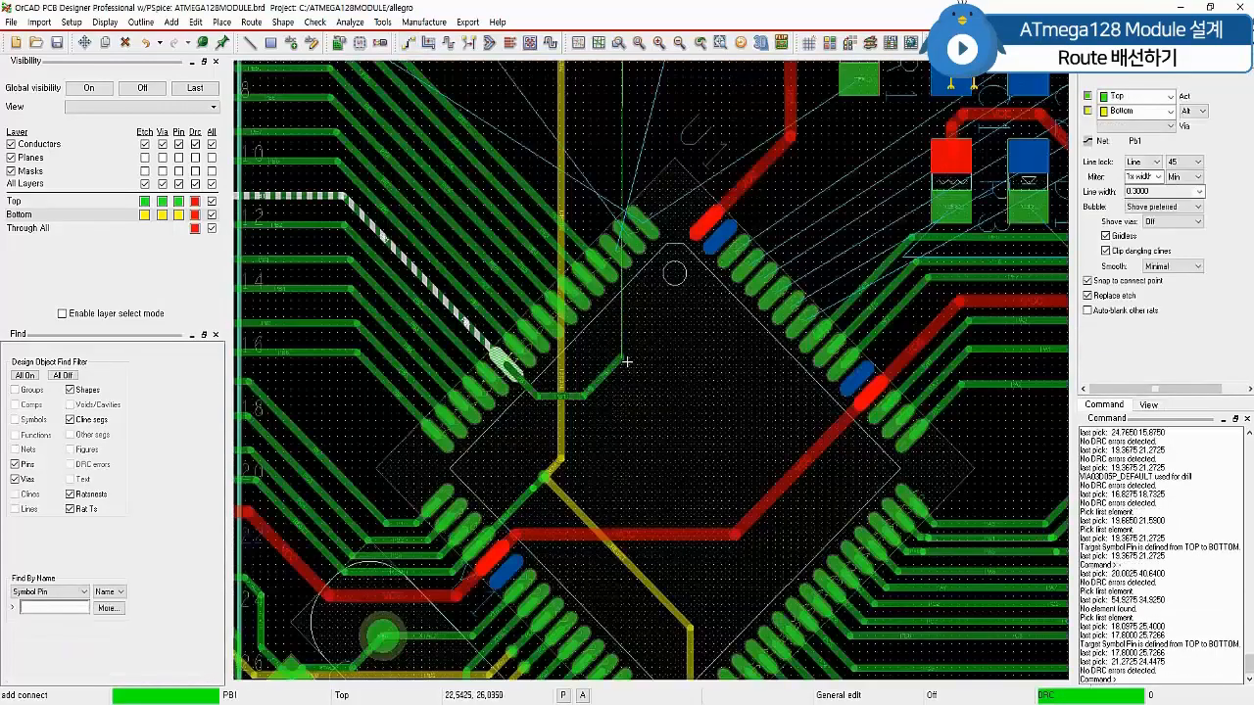
double_click(624, 361)
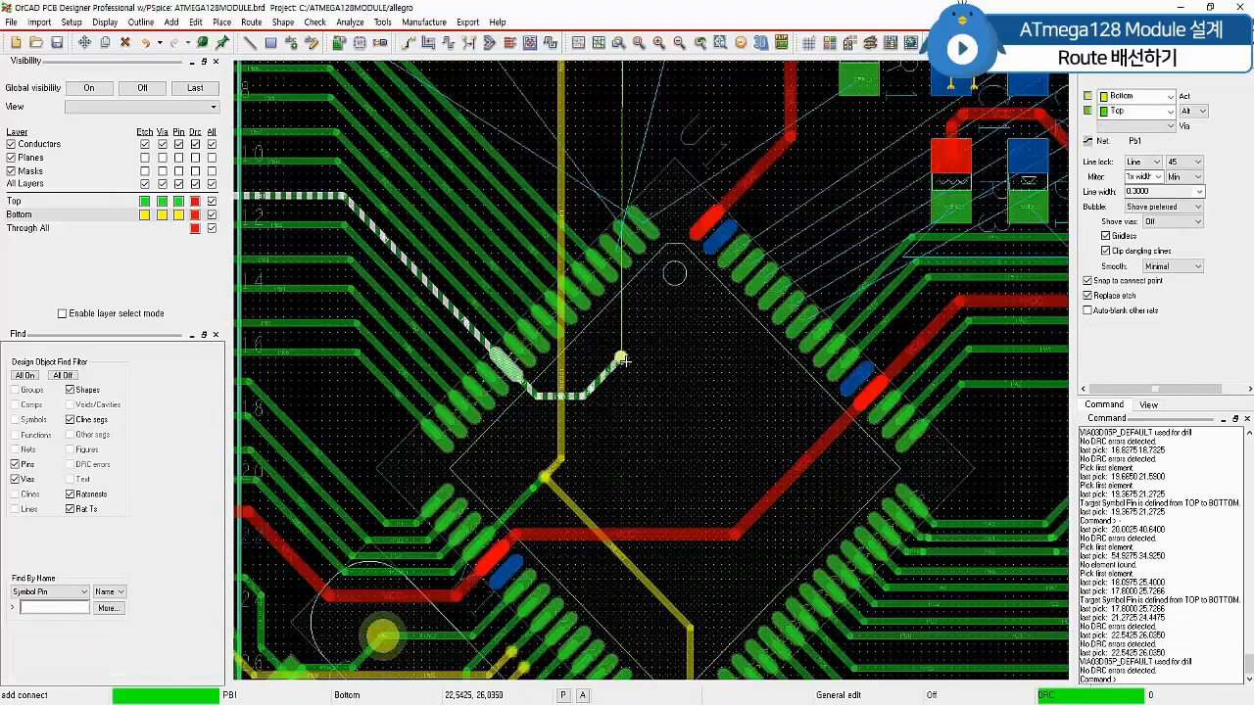
scroll(624, 362, "down", 2)
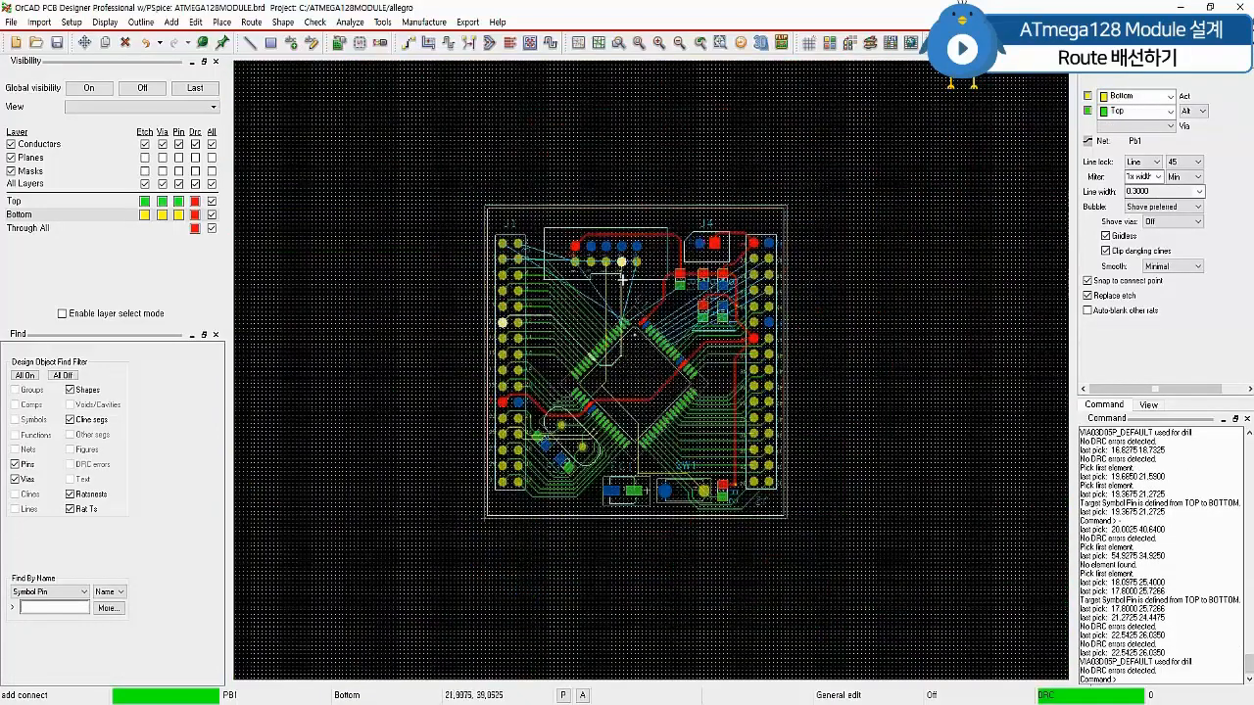
left_click(626, 271)
right_click(848, 300)
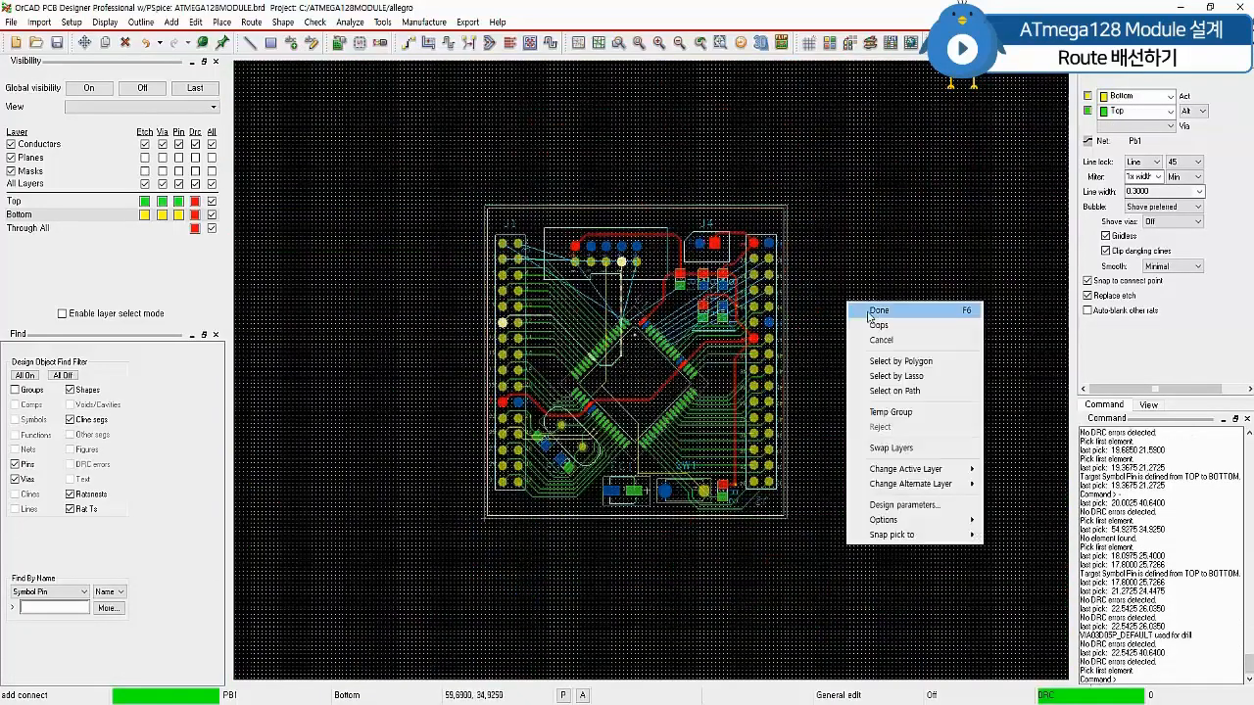
left_click(867, 310)
Slide the vertical PB1 segment on the Bottom layer away from the /RESET trace to widen the gap between them
scroll(637, 309, "up", 2)
left_click(448, 43)
left_click(611, 267)
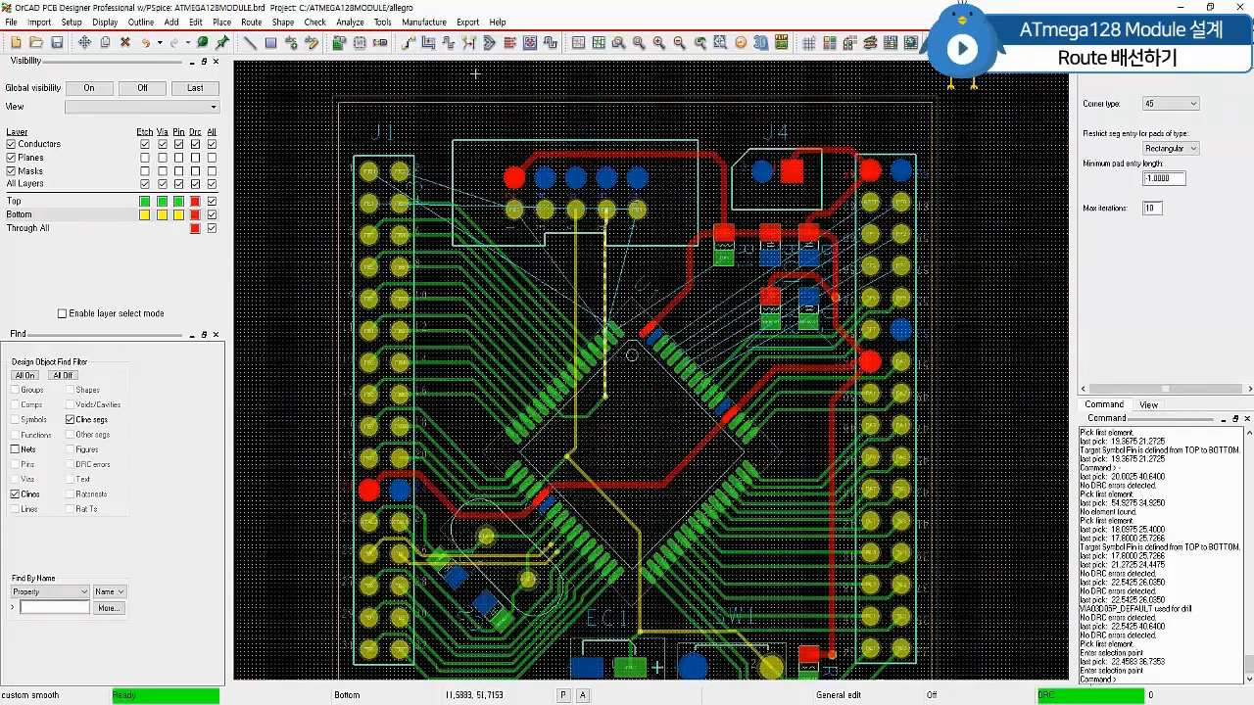
left_click(429, 44)
left_click(611, 271)
left_click(616, 272)
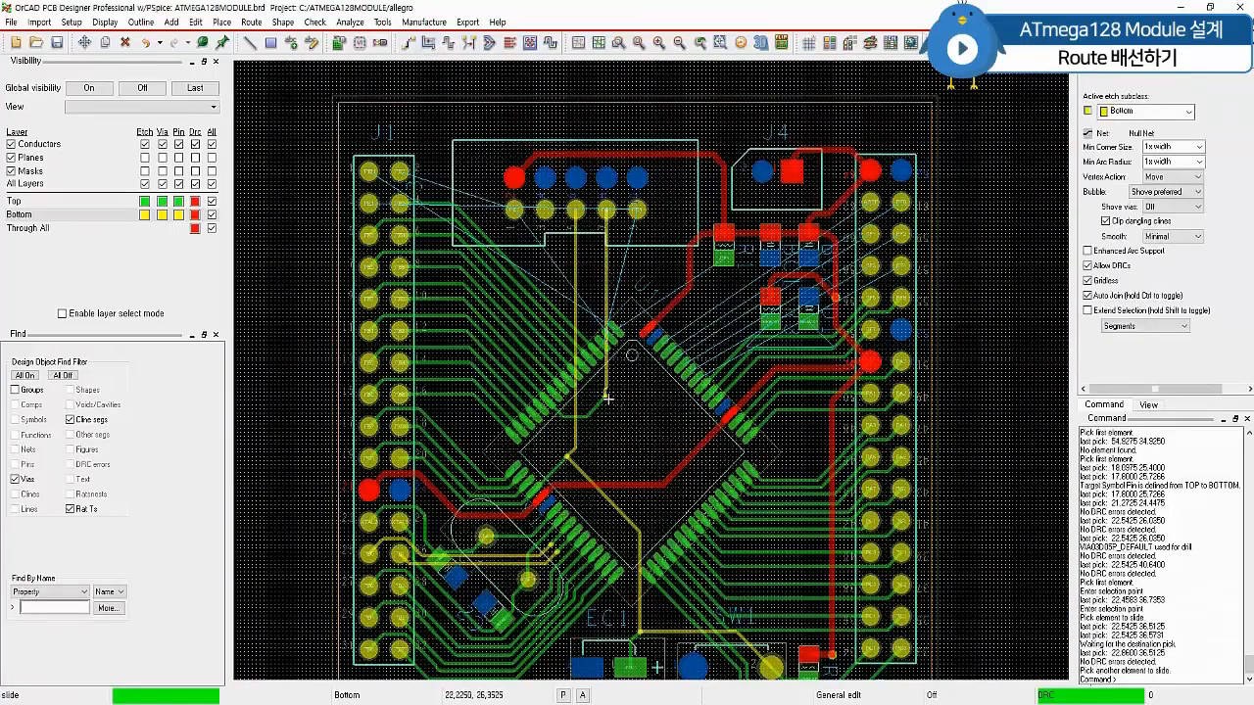
left_click(607, 397)
left_click(618, 393)
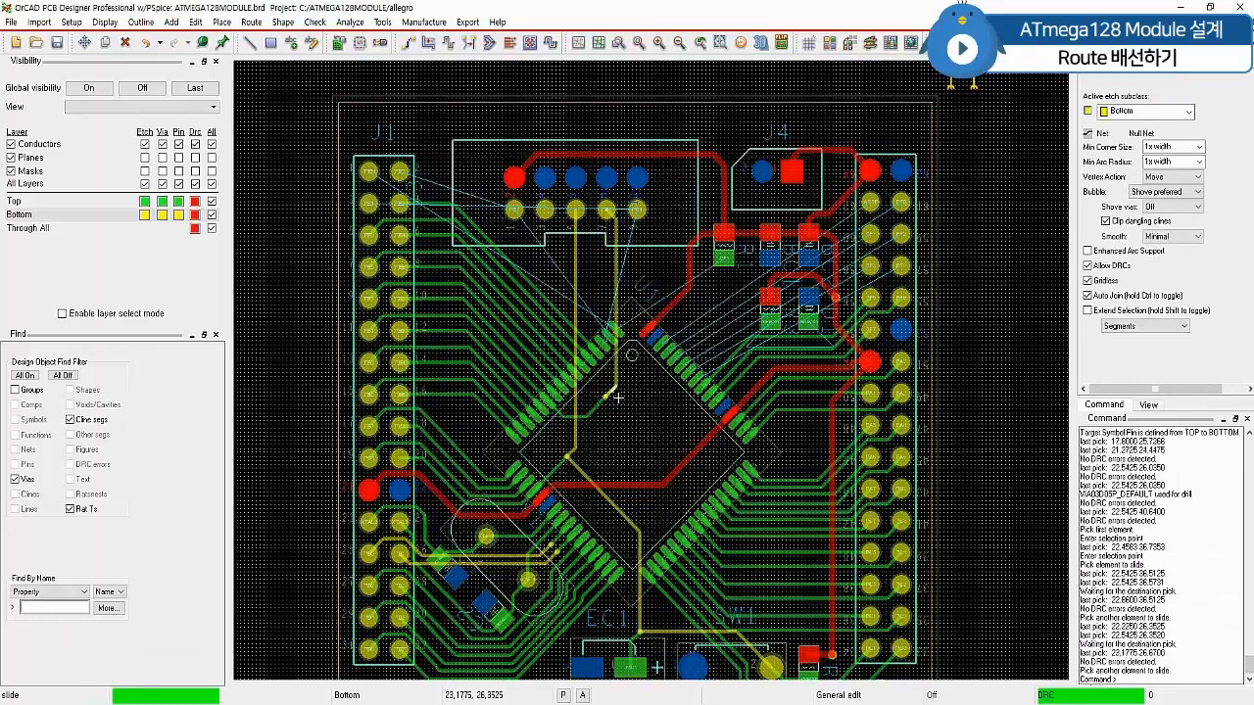
right_click(994, 202)
left_click(1012, 211)
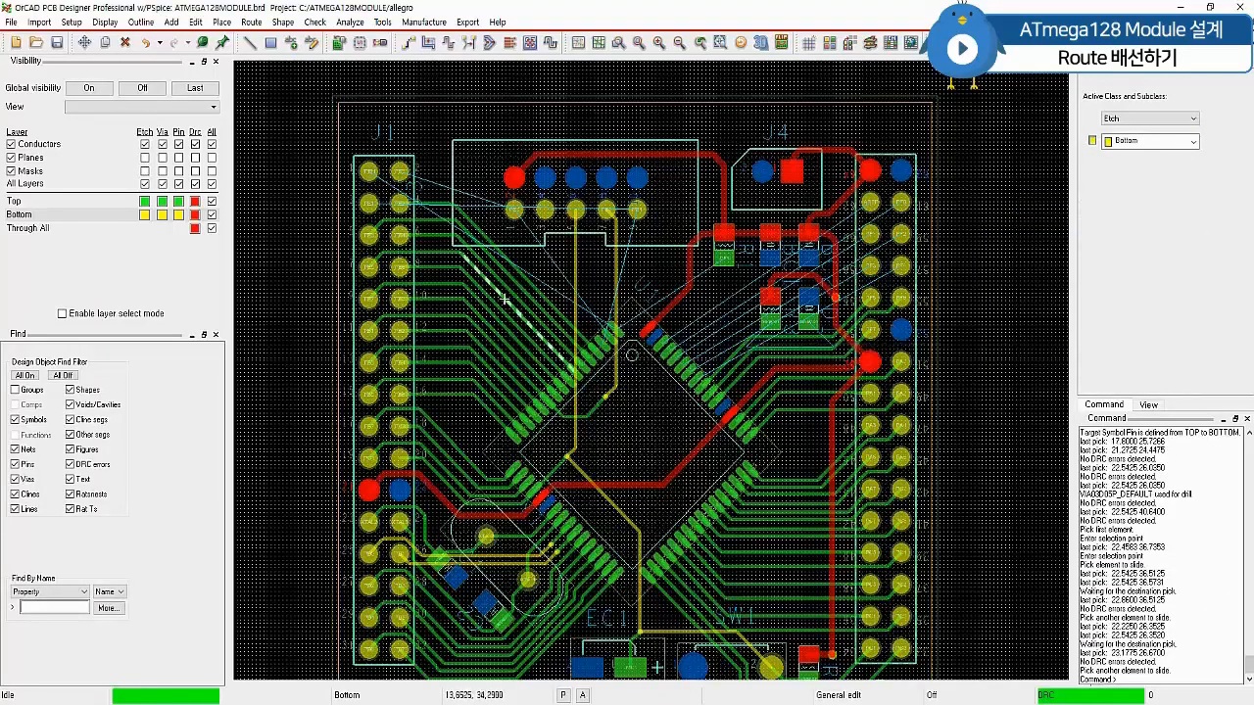
Route /PEN from its microcontroller pin on Top to R1, crossing the VCC trace on the Bottom layer between two vias
scroll(454, 224, "up", 2)
left_click(406, 43)
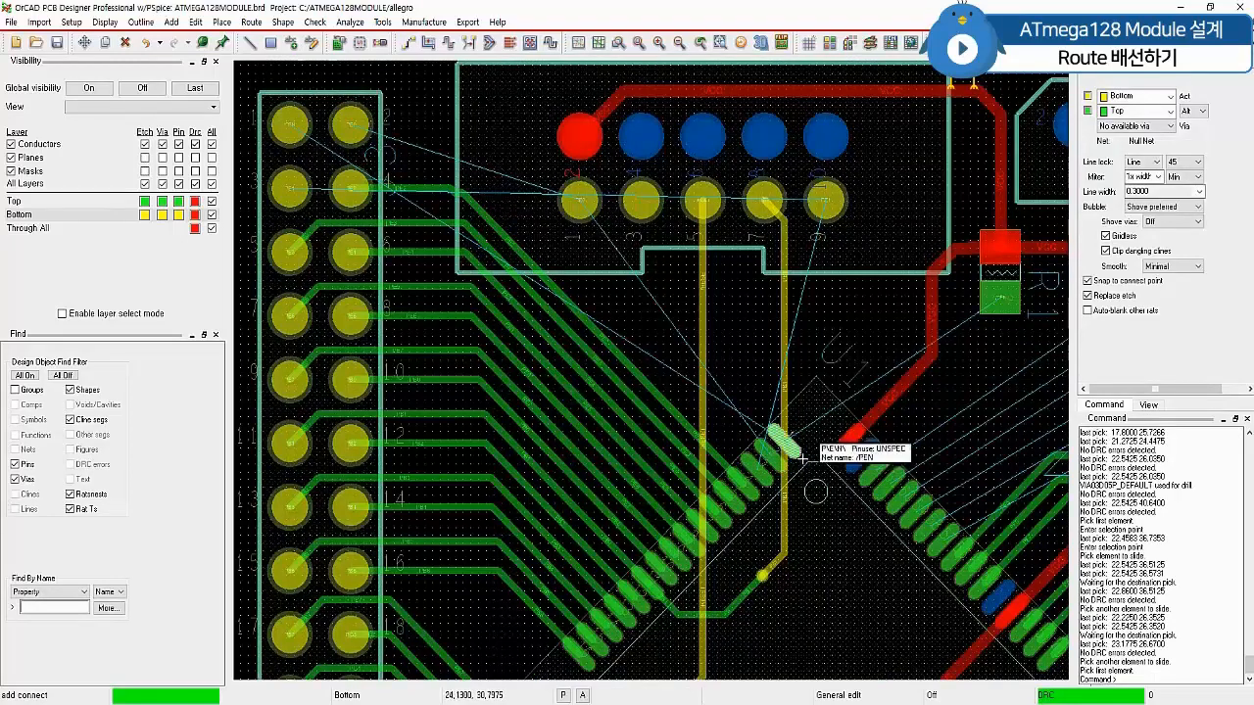
left_click(802, 459)
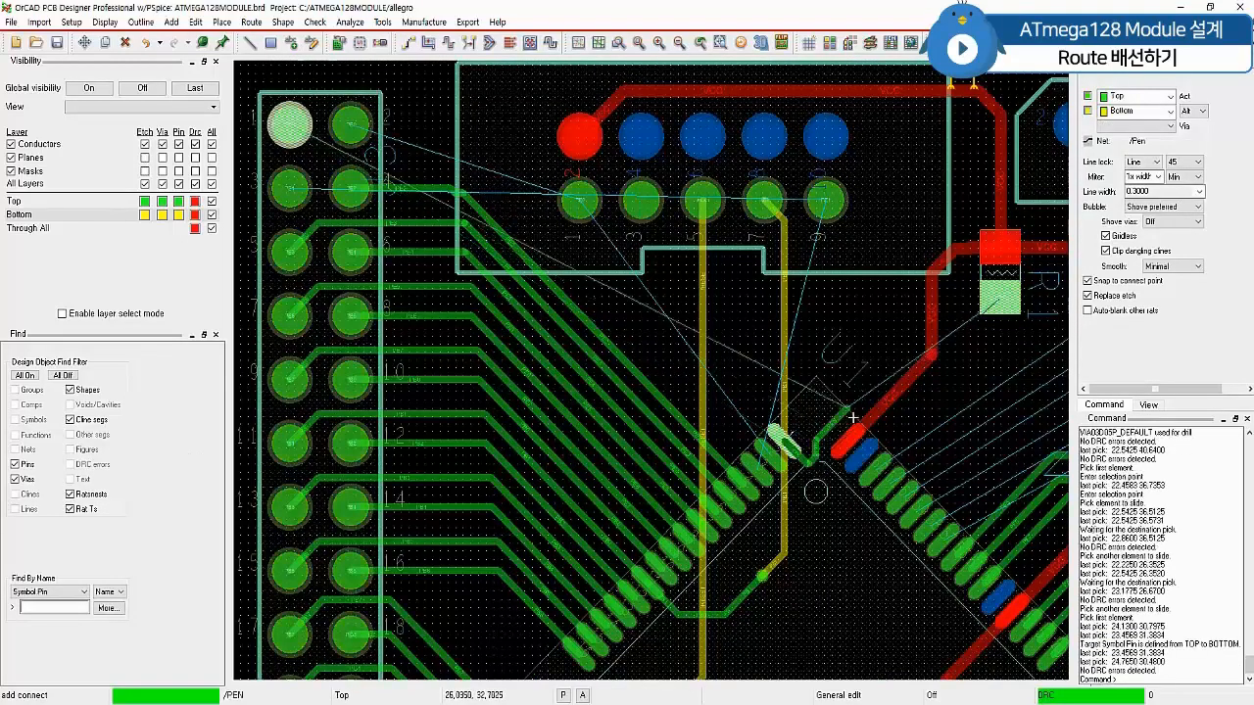
double_click(912, 300)
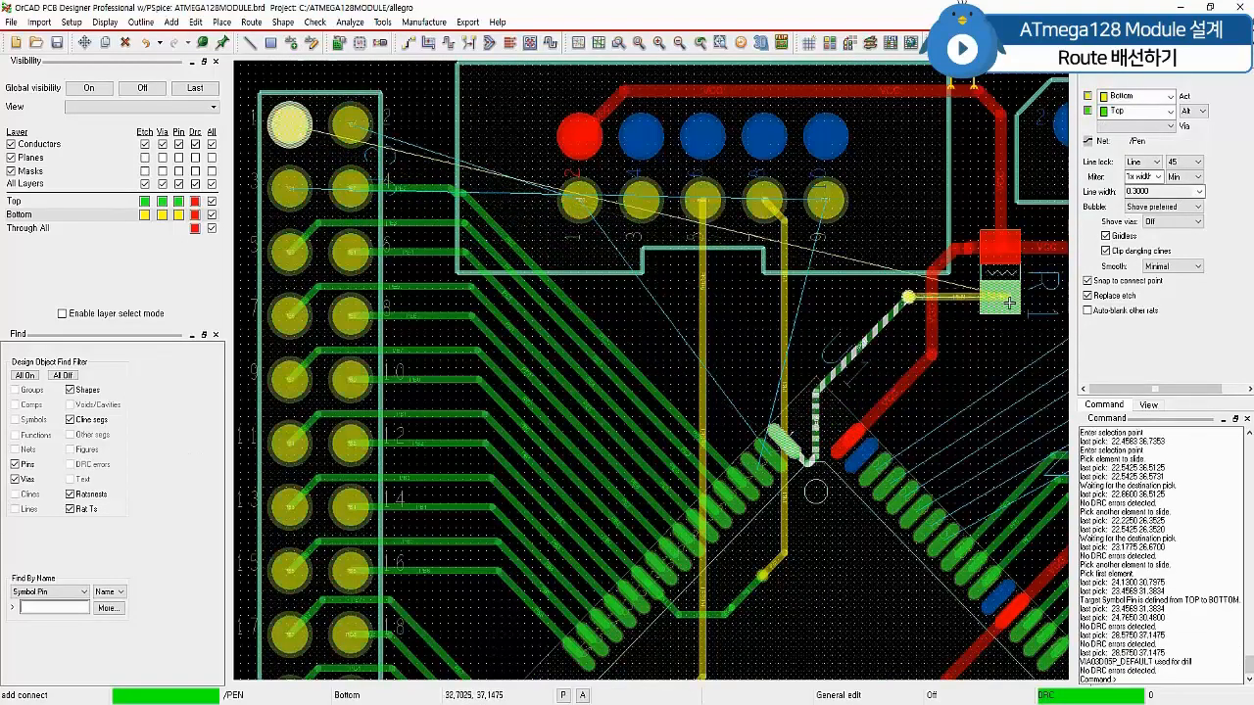
double_click(957, 298)
left_click(999, 298)
right_click(864, 189)
left_click(882, 198)
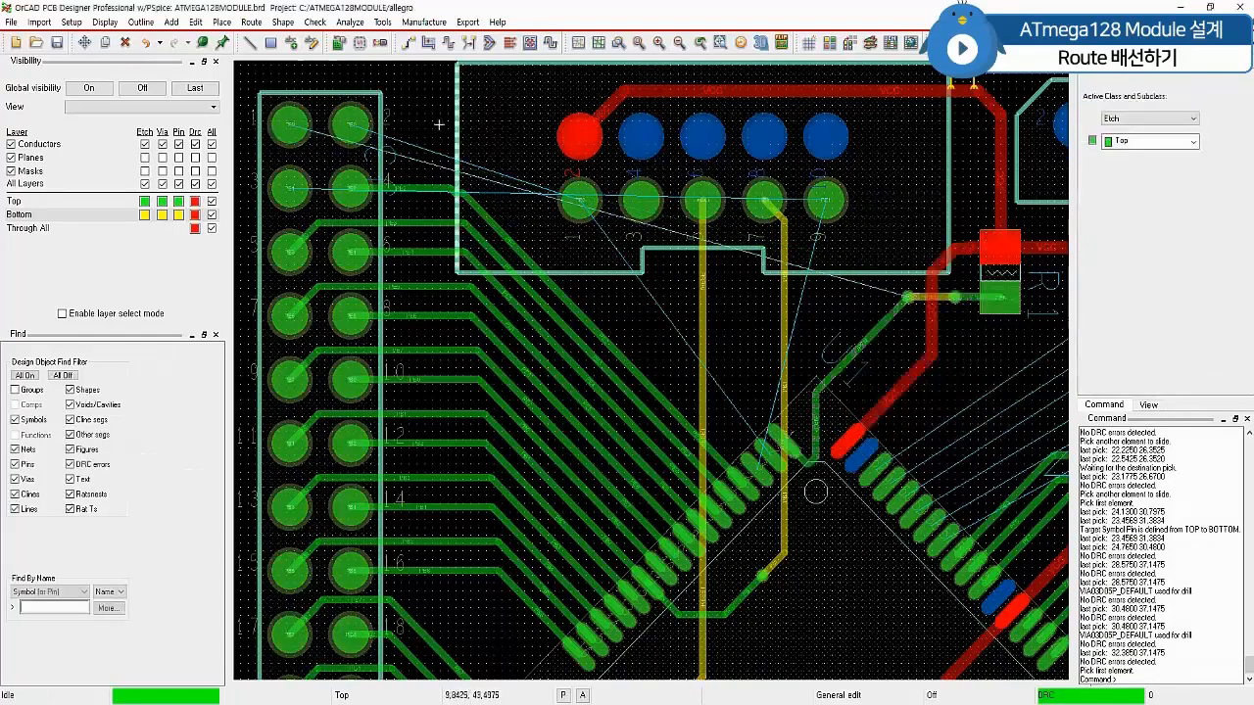
Try smoothing the Top /PEN trace and sliding its segments between the microcontroller pin and the VCC pad
left_click(483, 43)
left_click(810, 461)
left_click(431, 48)
left_click(817, 407)
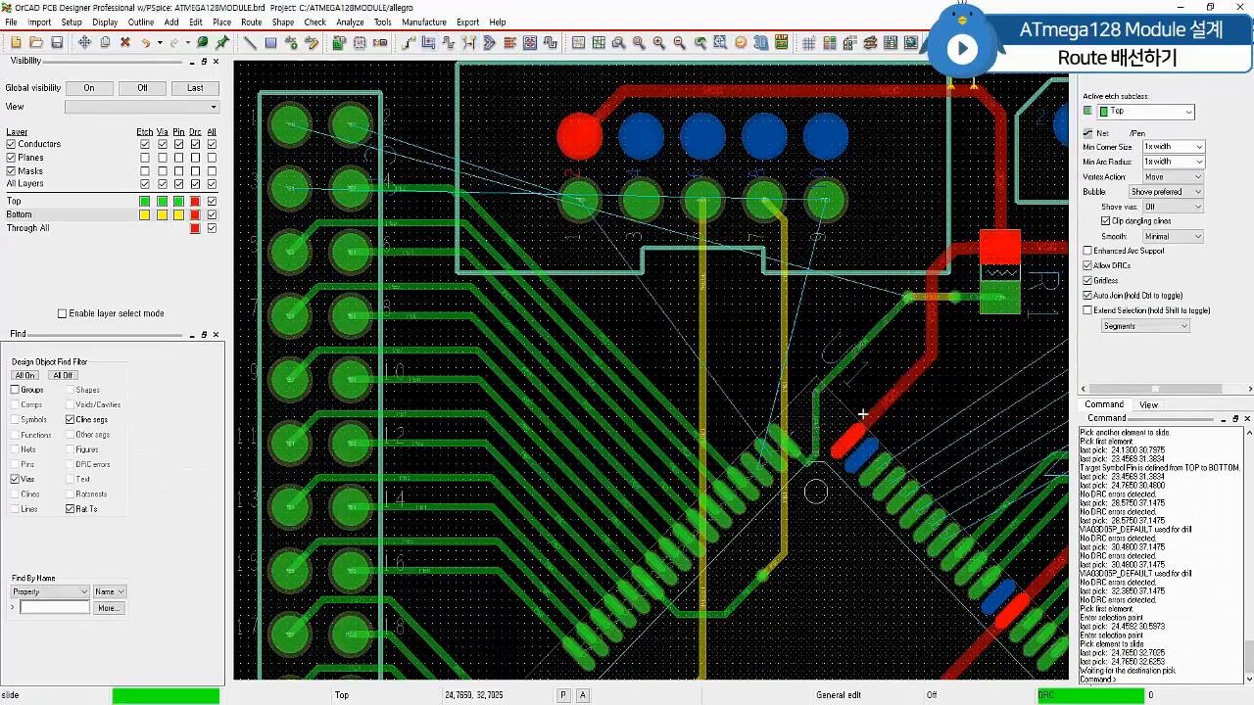
left_click(833, 393)
left_click(816, 453)
left_click(824, 448)
left_click(833, 460)
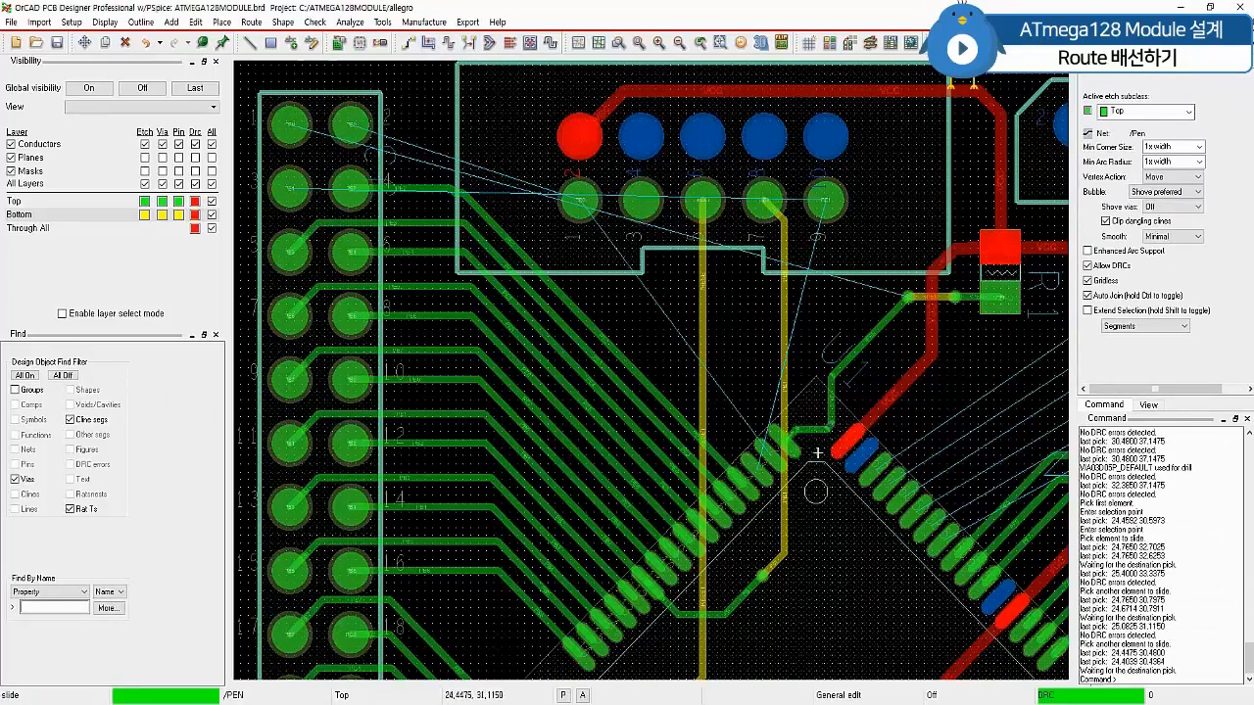
left_click(824, 431)
Try sliding the diagonal /PEN segment on Top into a vertical run with a horizontal run to the via
left_click(838, 397)
left_click(776, 375)
left_click(830, 390)
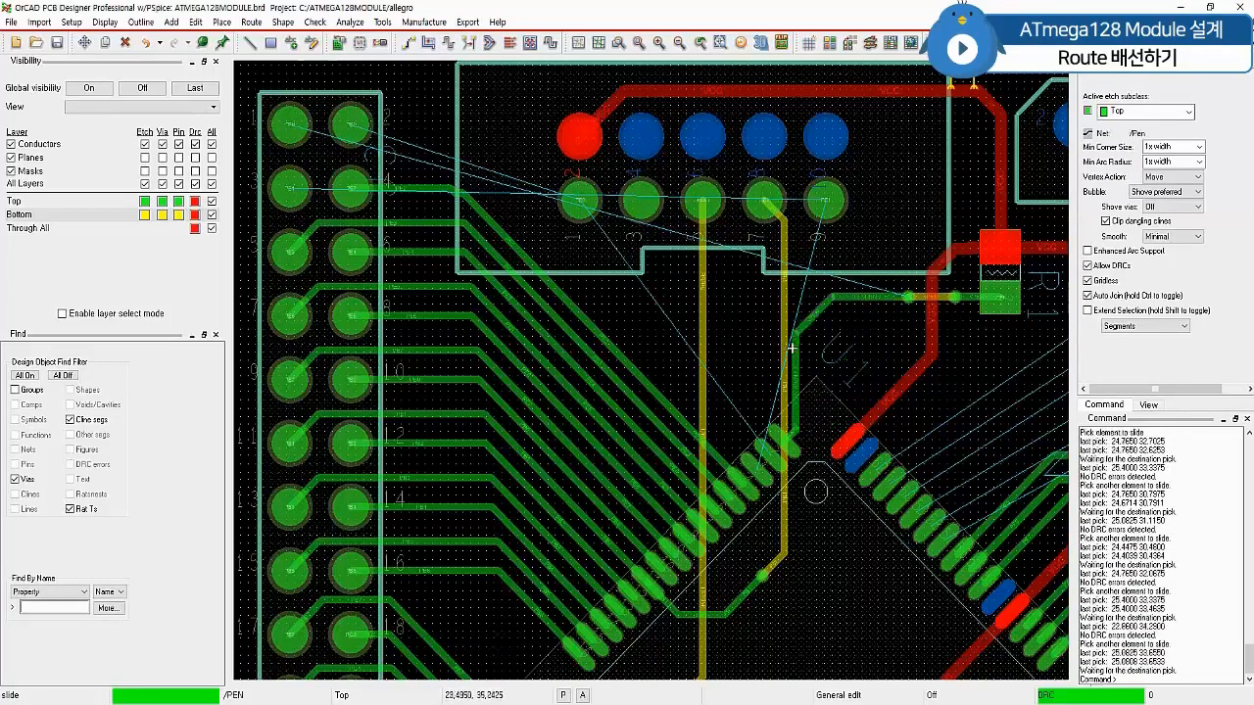
left_click(793, 348)
left_click(799, 437)
left_click(791, 441)
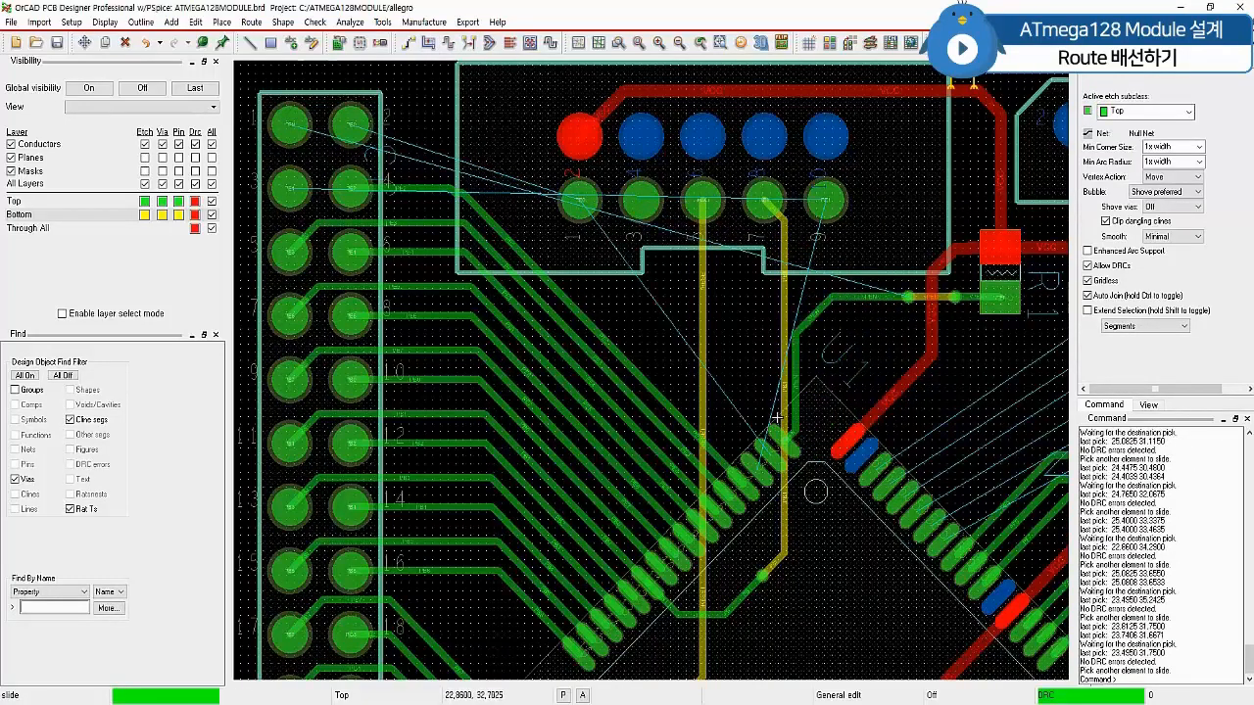
Try shifting the vertical /PEN run on Top toward the VCC trace, and smooth the whole trace again
left_click(804, 444)
left_click(838, 427)
left_click(812, 444)
left_click(830, 436)
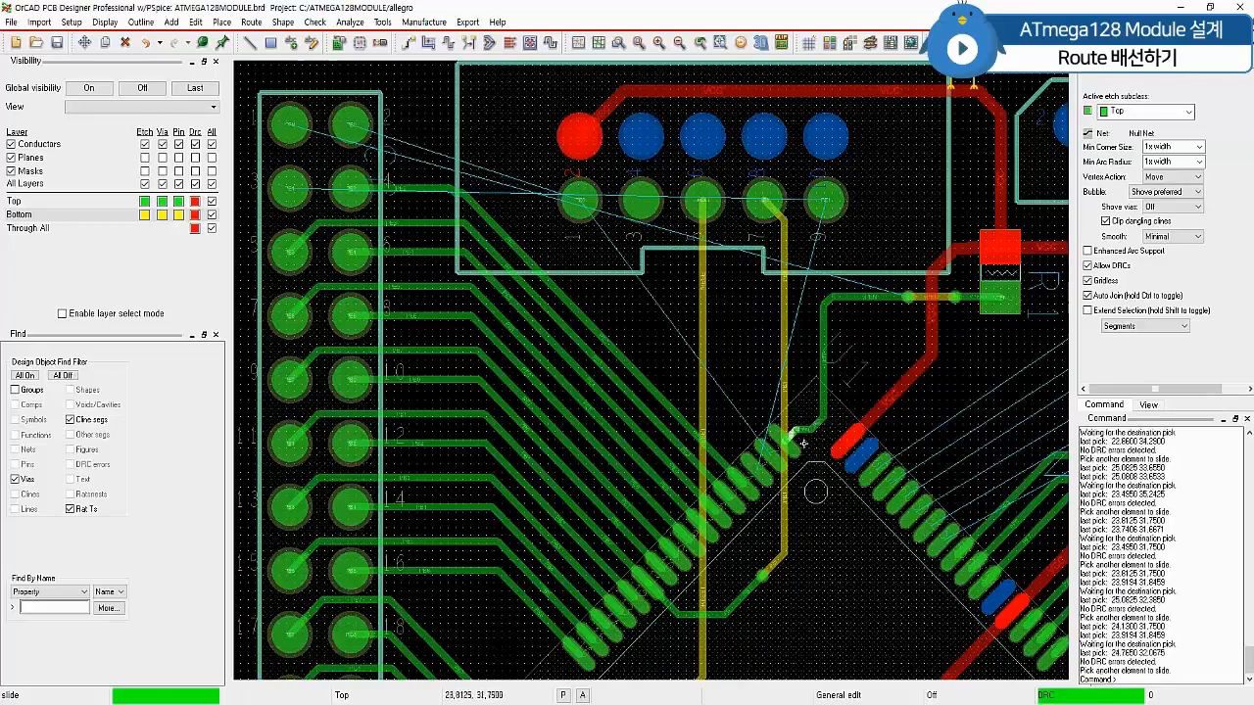
left_click(804, 444)
left_click(830, 444)
left_click(483, 42)
left_click(829, 434)
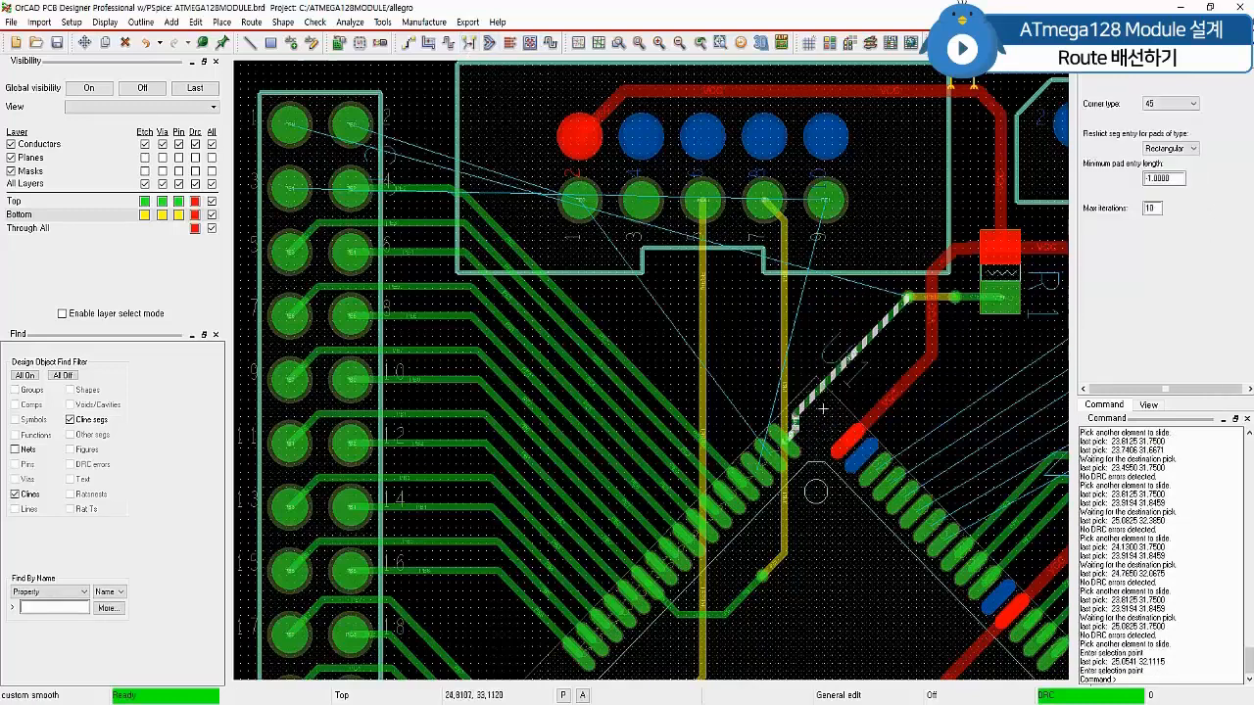
right_click(881, 198)
left_click(909, 207)
Delete the Top /PEN trace between the microcontroller pin and the first via before the VCC trace
left_click(123, 42)
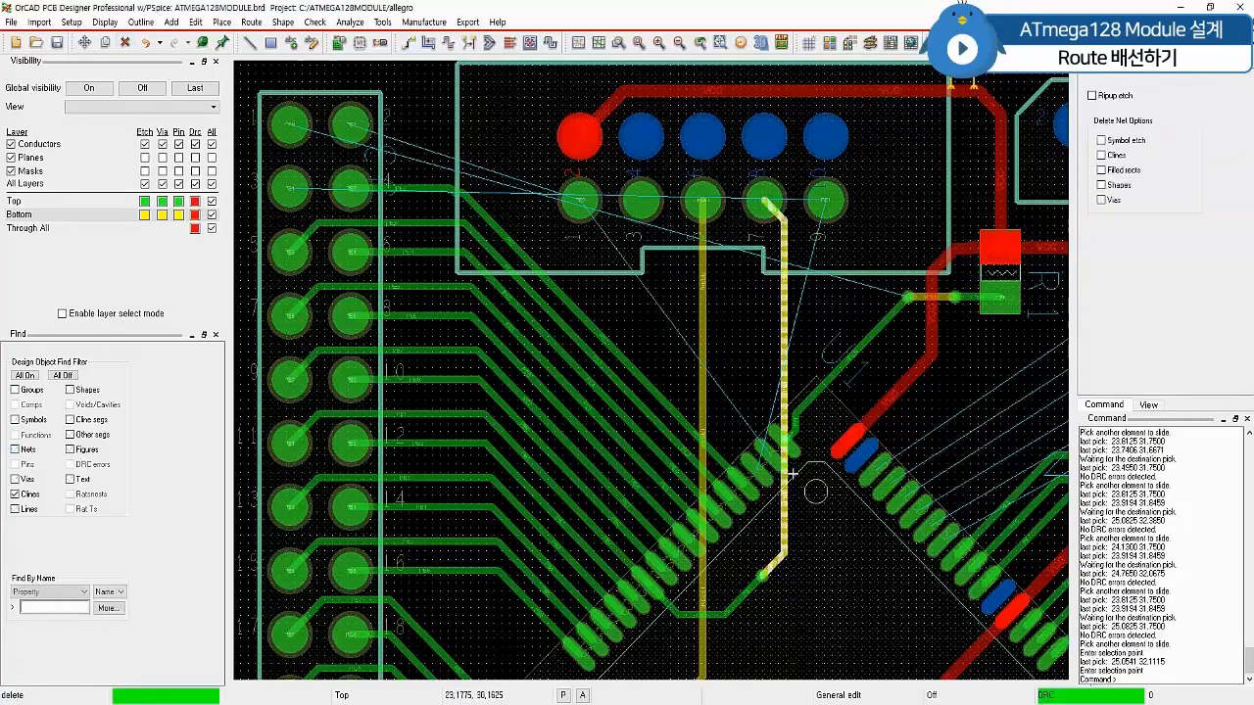
left_click(829, 386)
left_click(849, 349)
right_click(841, 311)
left_click(866, 319)
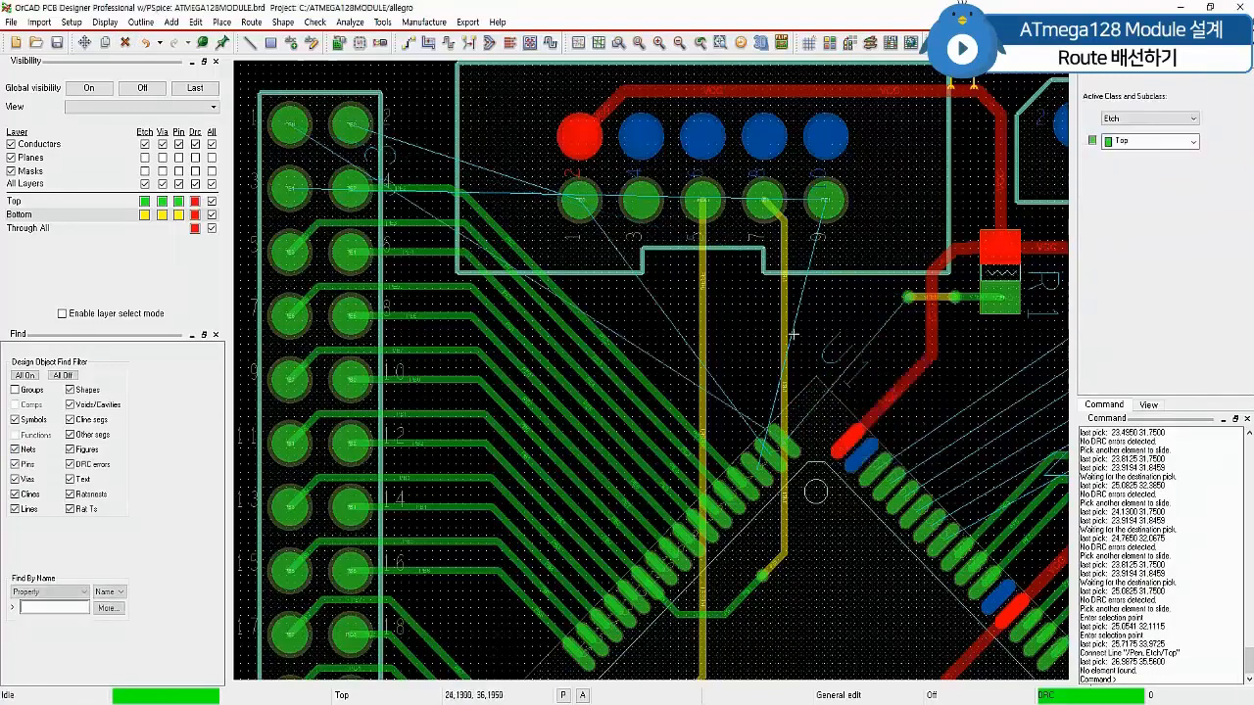
Reroute /PEN on Top from its microcontroller pin straight up and across to the via beside the VCC trace
left_click(250, 42)
left_click(785, 442)
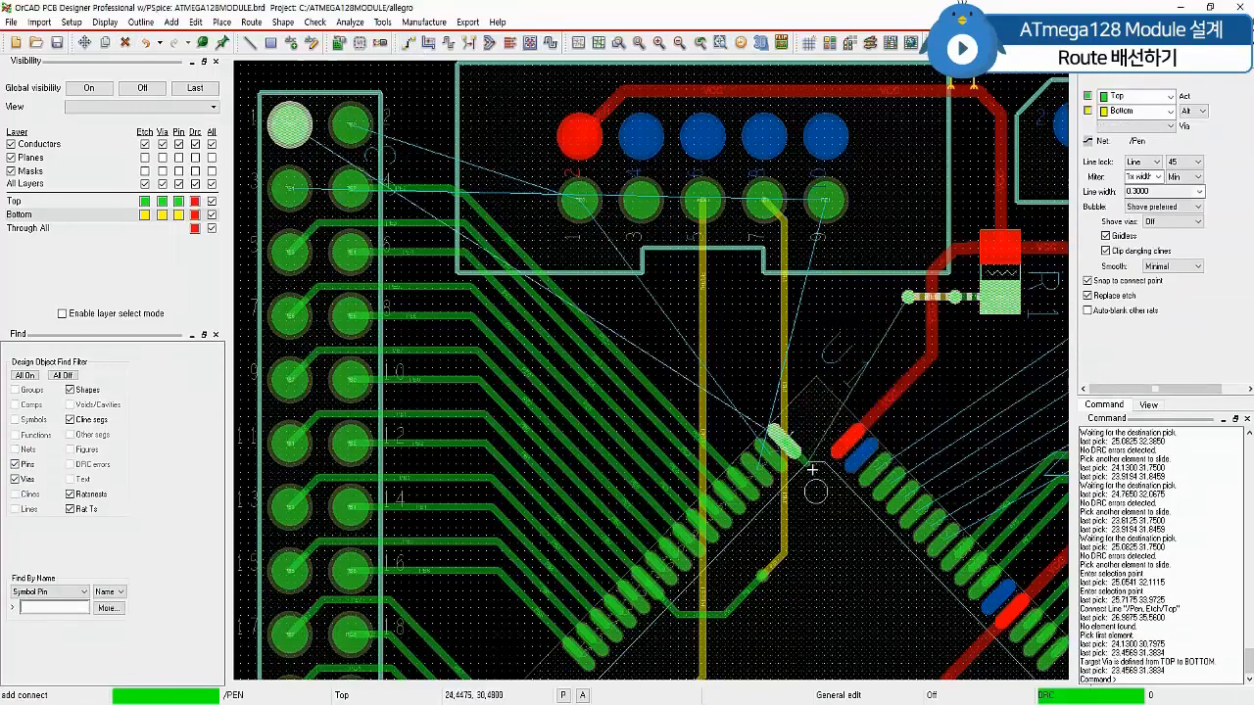
left_click(804, 462)
left_click(821, 462)
left_click(835, 304)
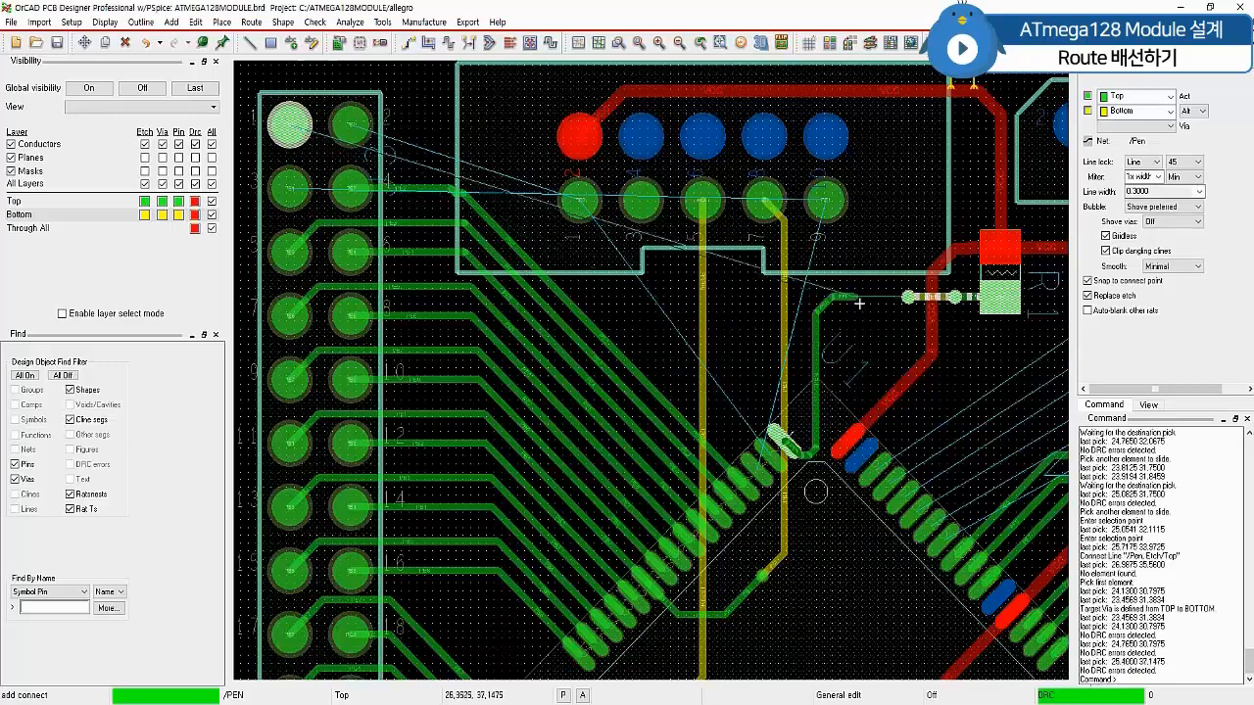
left_click(911, 303)
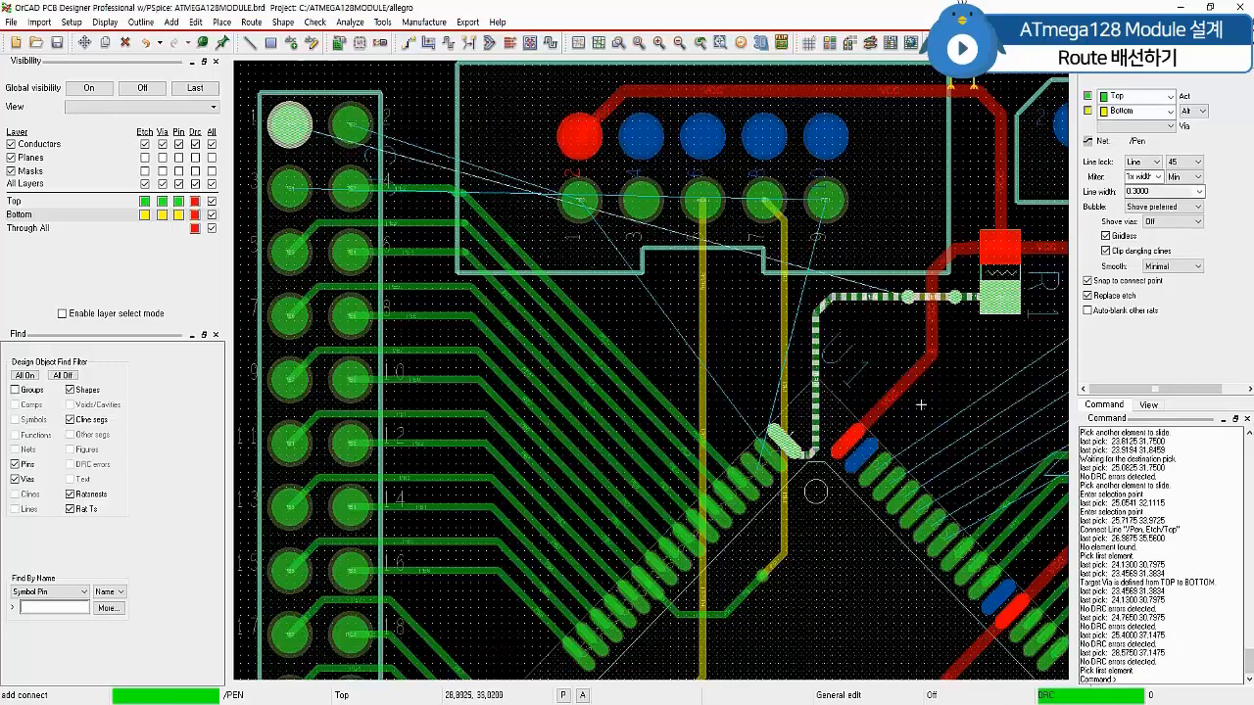
Route /PEN on the Top layer from its microcontroller pin to J1 pin 1, running above the neighbouring signal traces
left_click(779, 434)
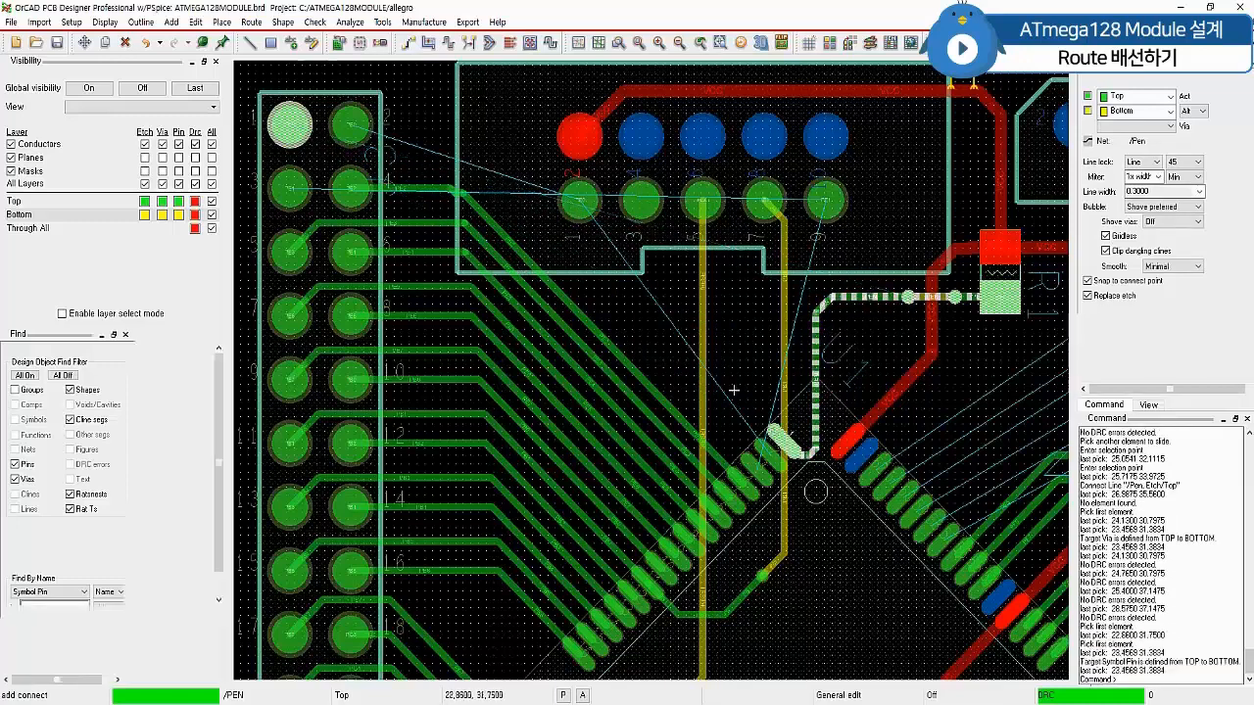
left_click(455, 157)
left_click(299, 135)
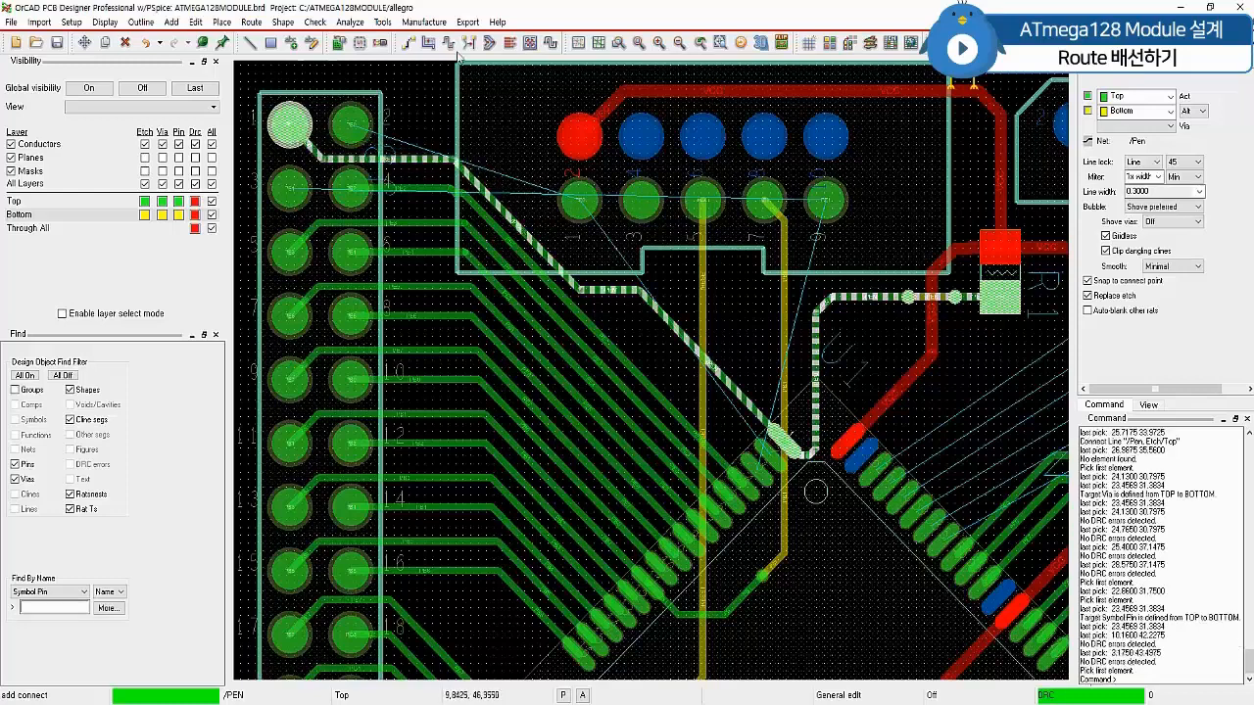
left_click(428, 42)
double_click(460, 198)
right_click(507, 100)
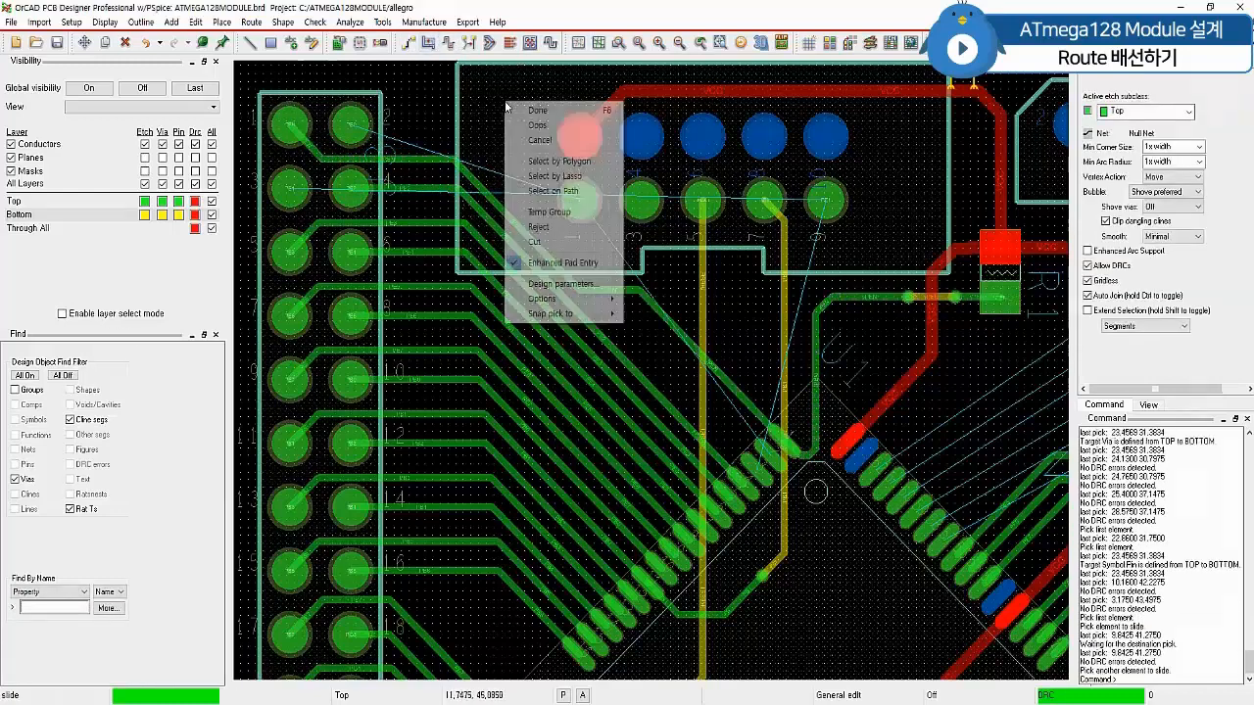
left_click(527, 109)
Route PE1 on the Bottom layer from J1 pin 3 around the header's outer side and above the 10-pin connector to its pin 9
left_click(408, 45)
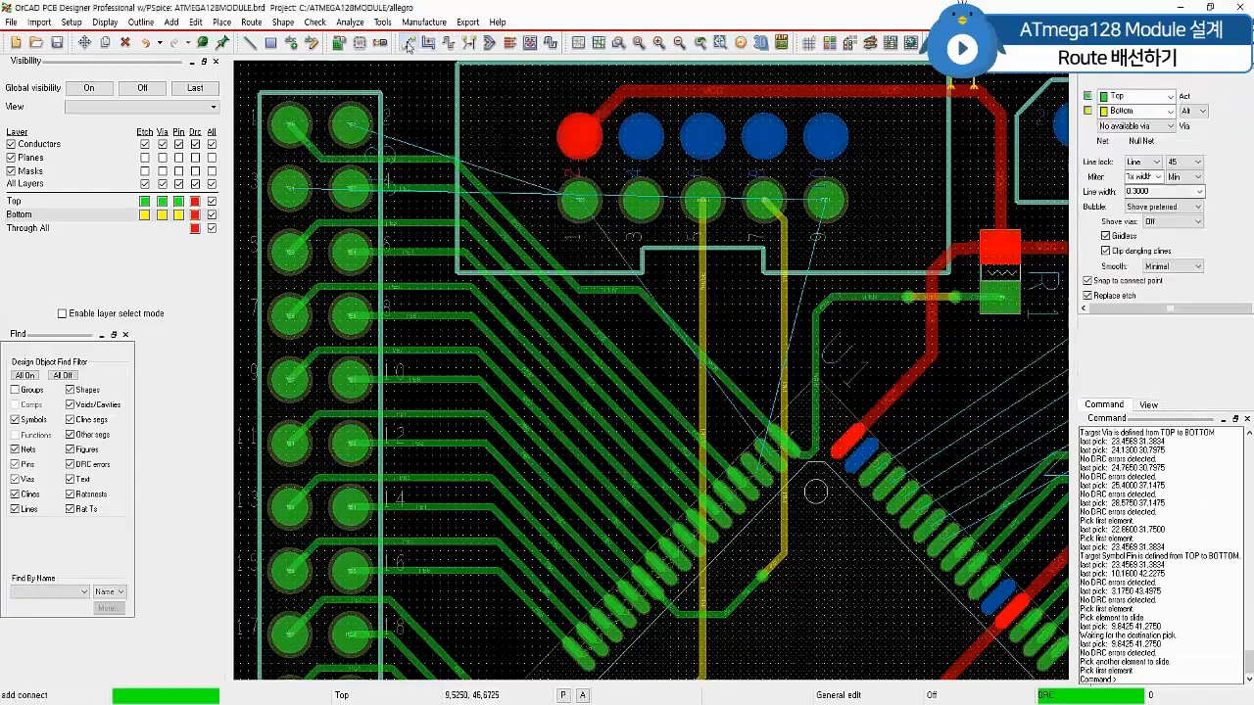
key("minus")
left_click(300, 192)
left_click(260, 110)
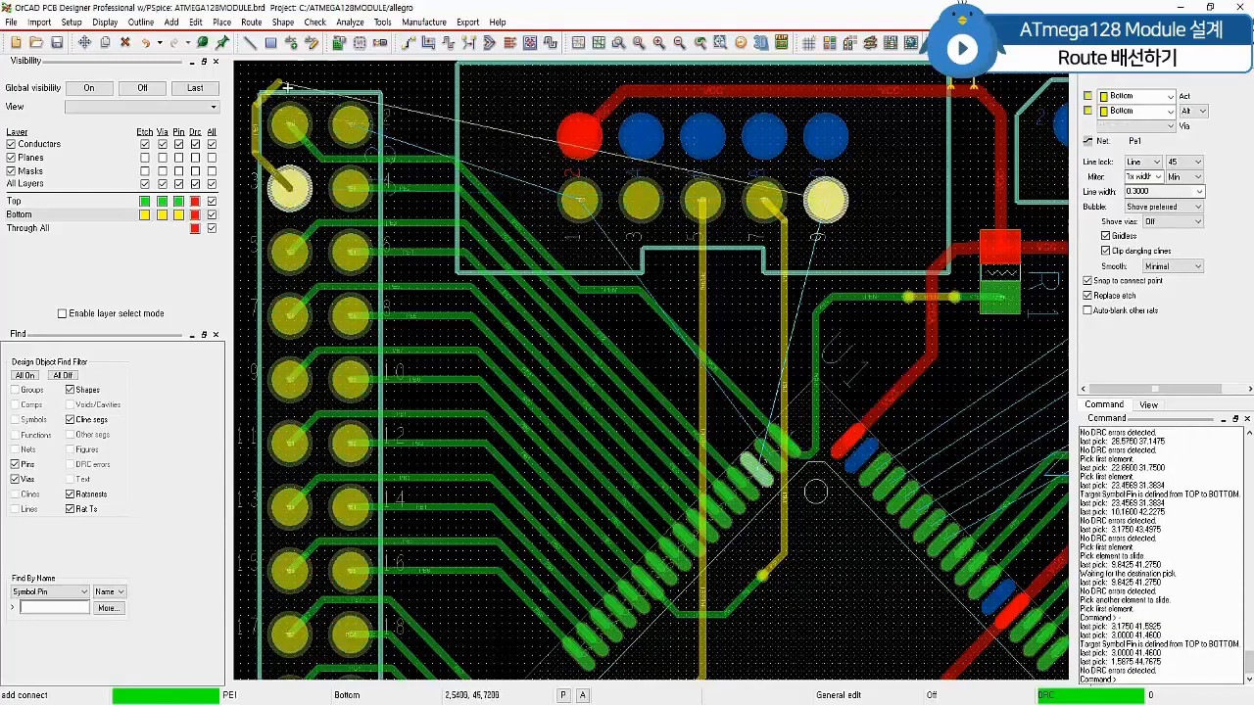
left_click(290, 93)
left_click(868, 135)
left_click(826, 200)
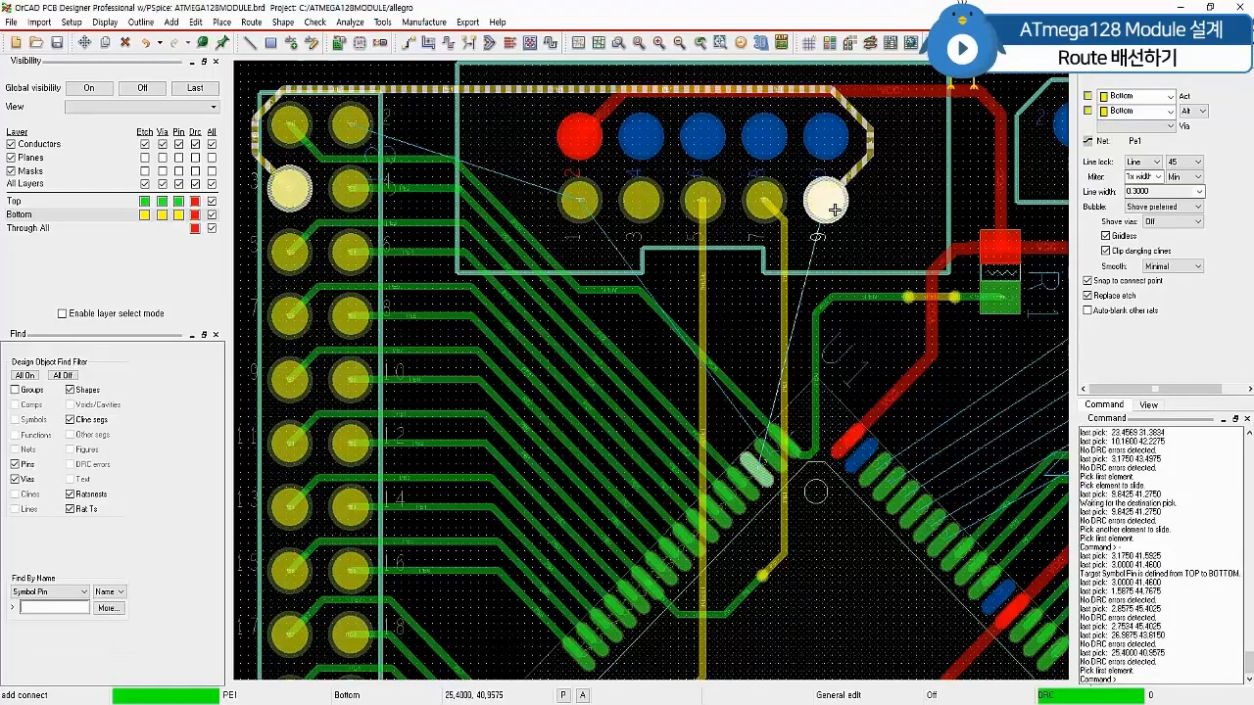
left_click(828, 211)
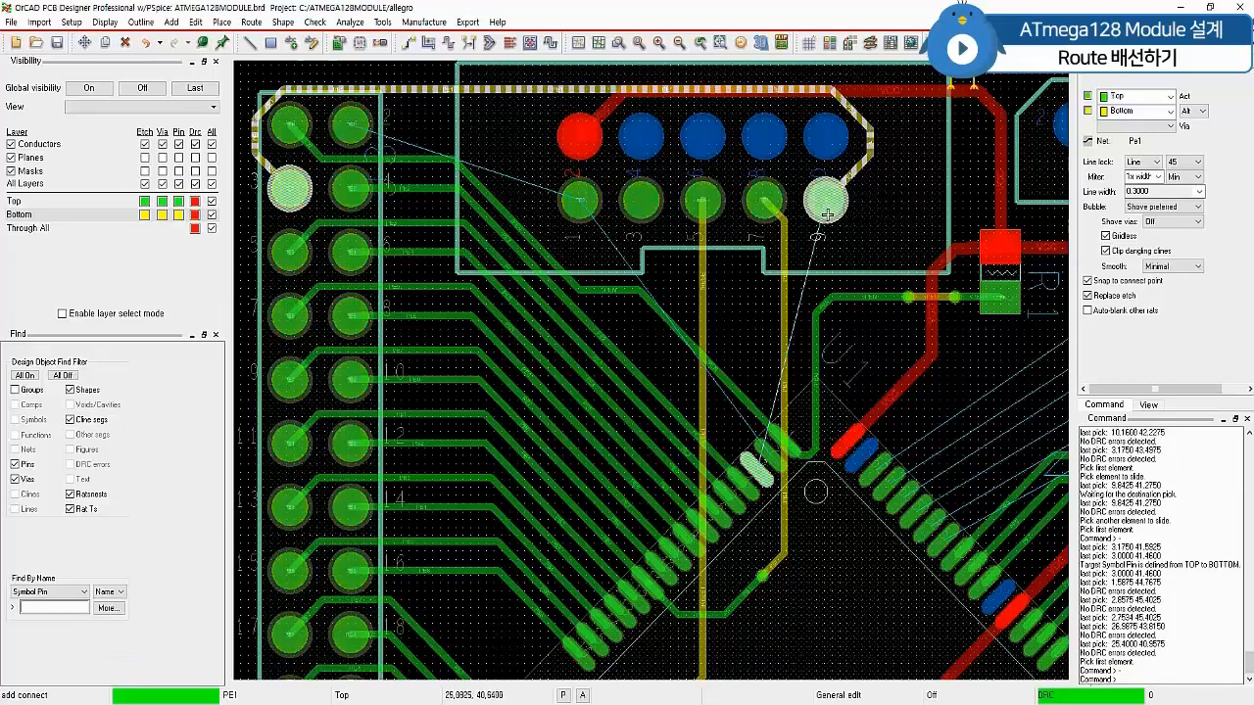
left_click(830, 203)
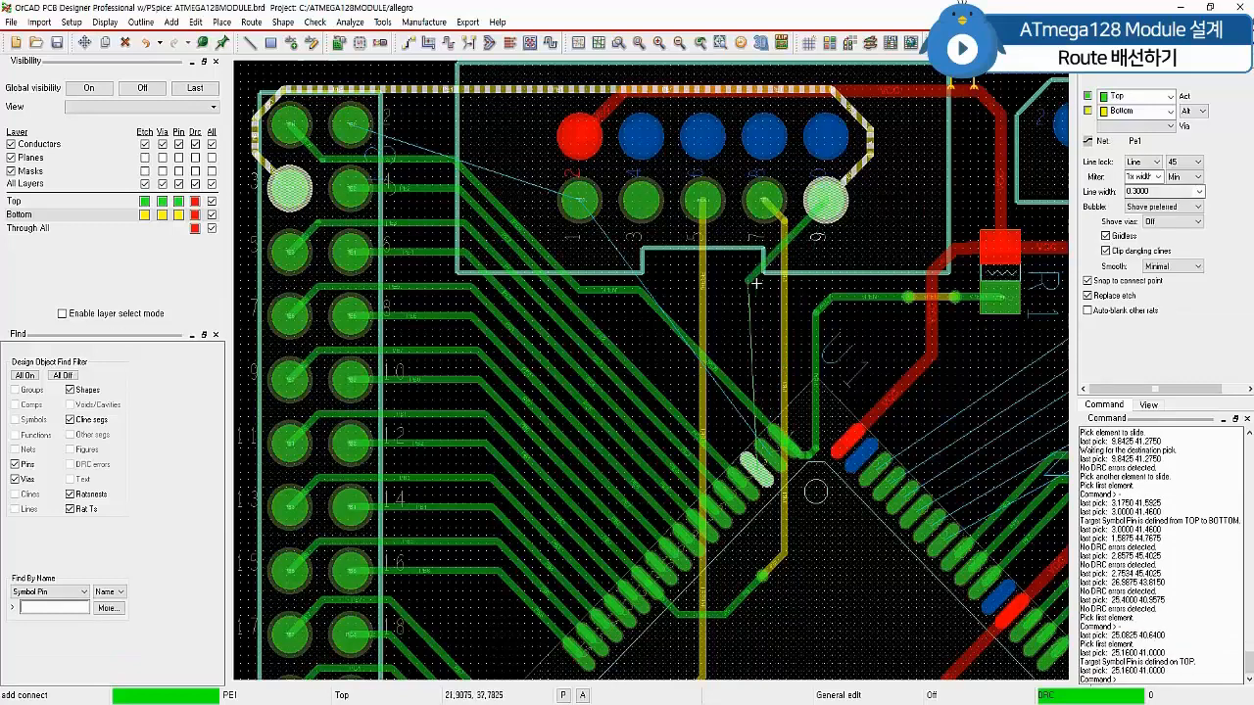
right_click(757, 283)
left_click(774, 291)
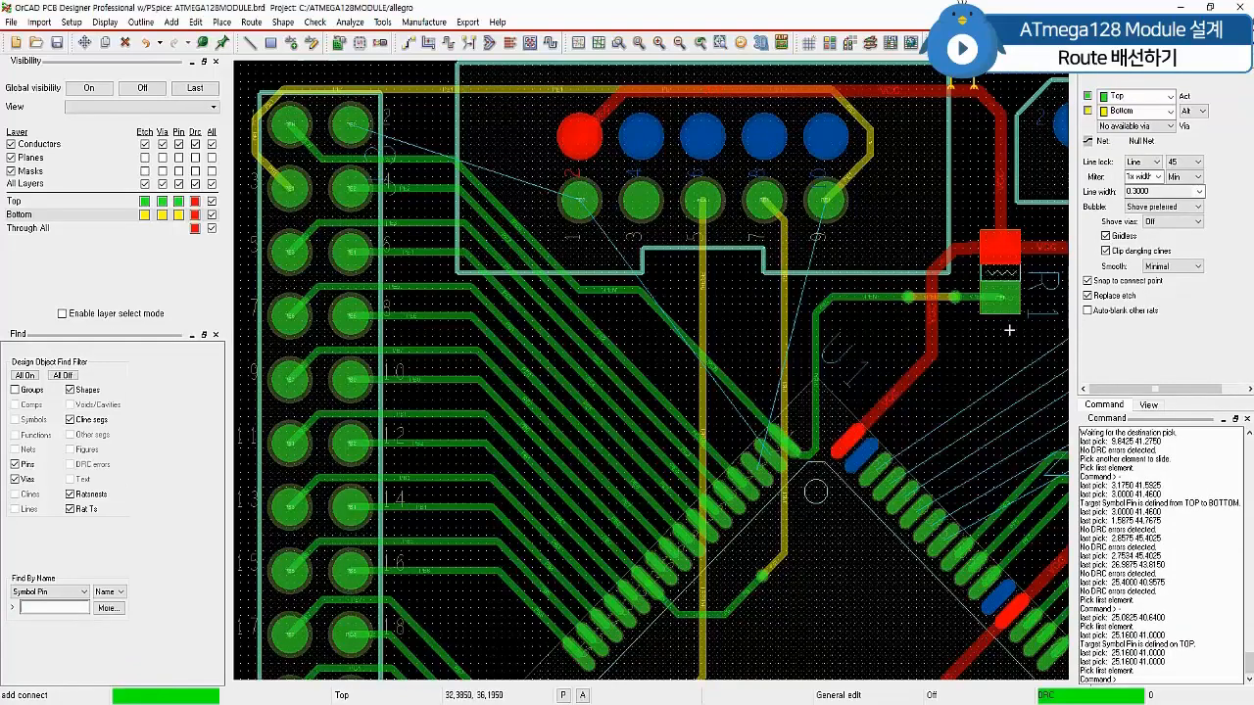
Route PE0 from its microcontroller pin to connector pin 1, using two vias with a short vertical Bottom run between Top segments
left_click(409, 44)
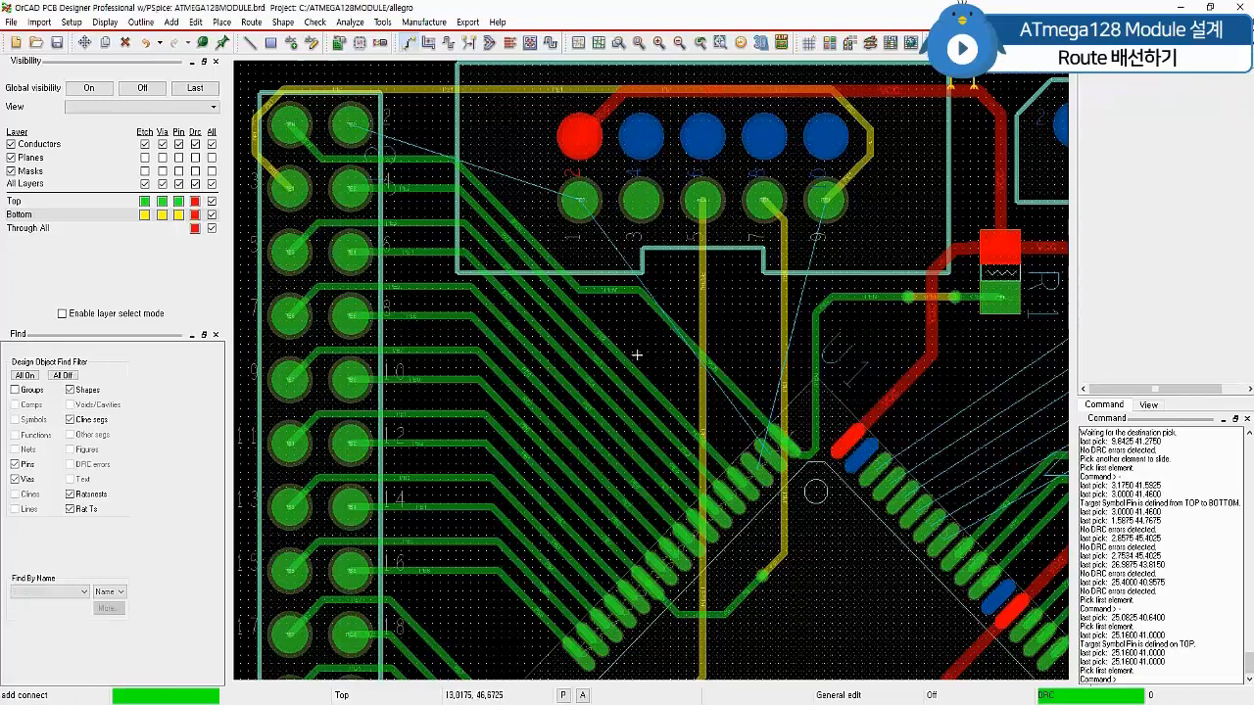
left_click(764, 450)
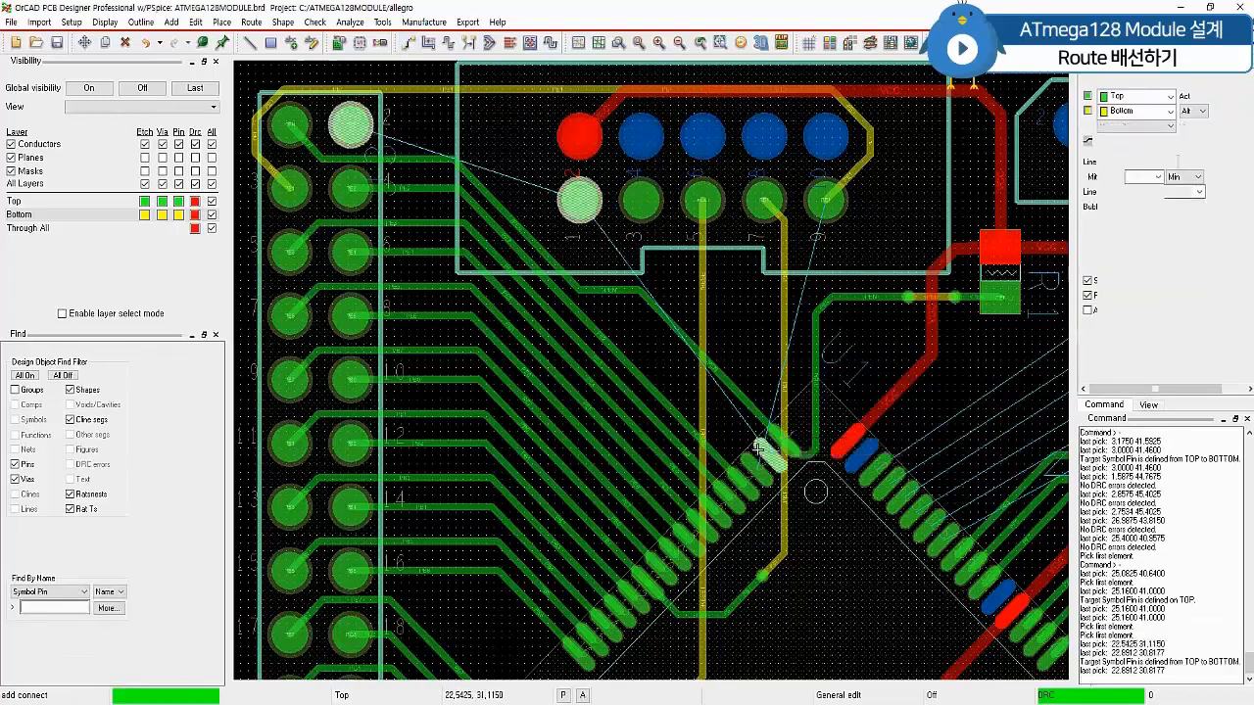
double_click(719, 405)
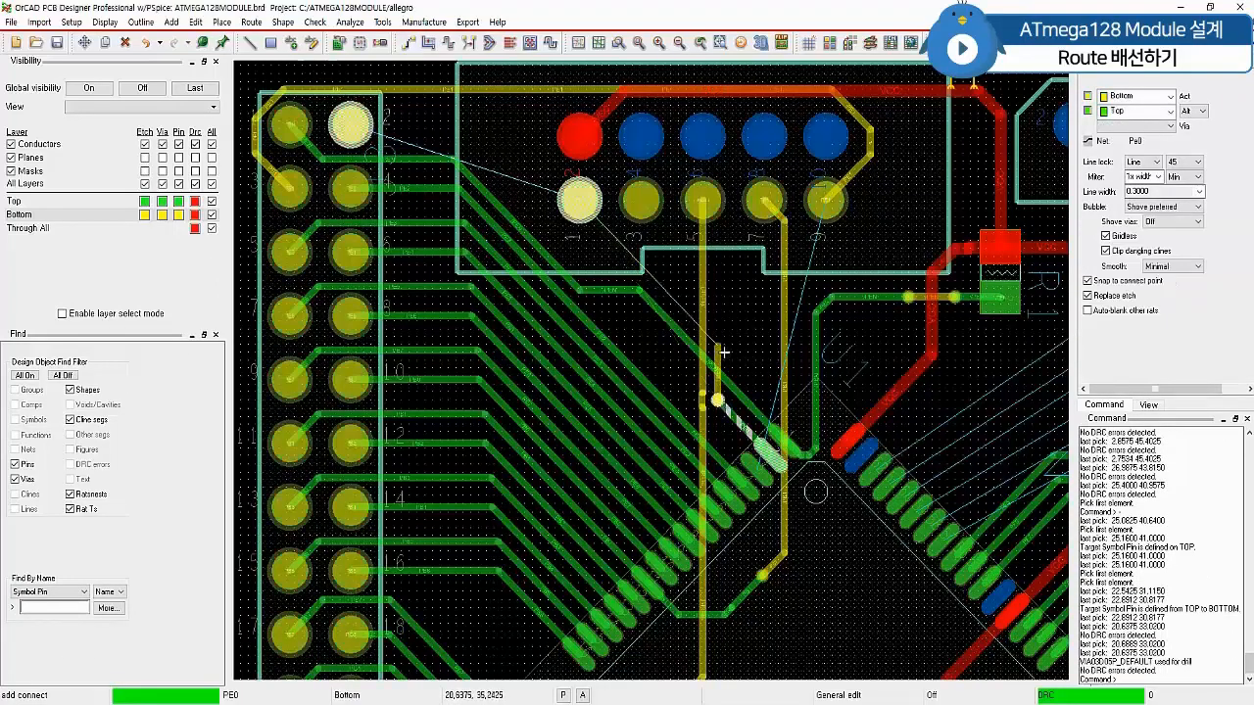
double_click(720, 334)
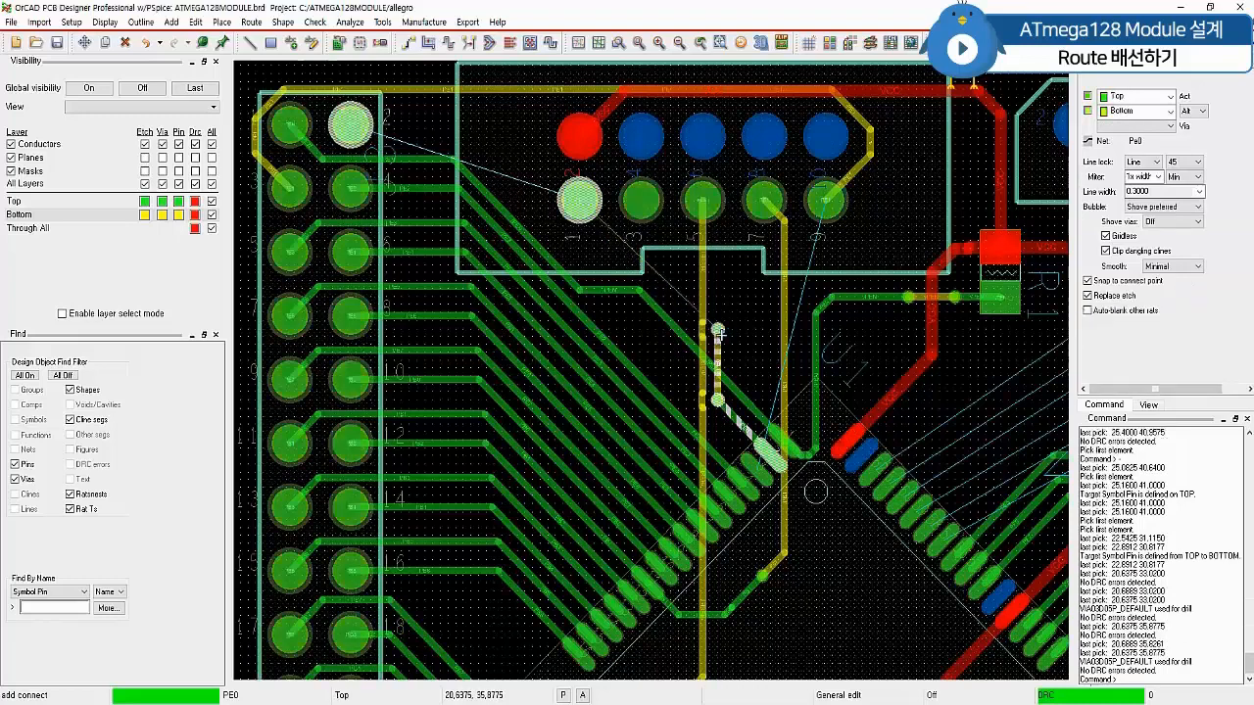
left_click(578, 203)
Route PE0 on the Top layer from connector pin 1 to J1 pin 2
left_click(574, 198)
left_click(504, 128)
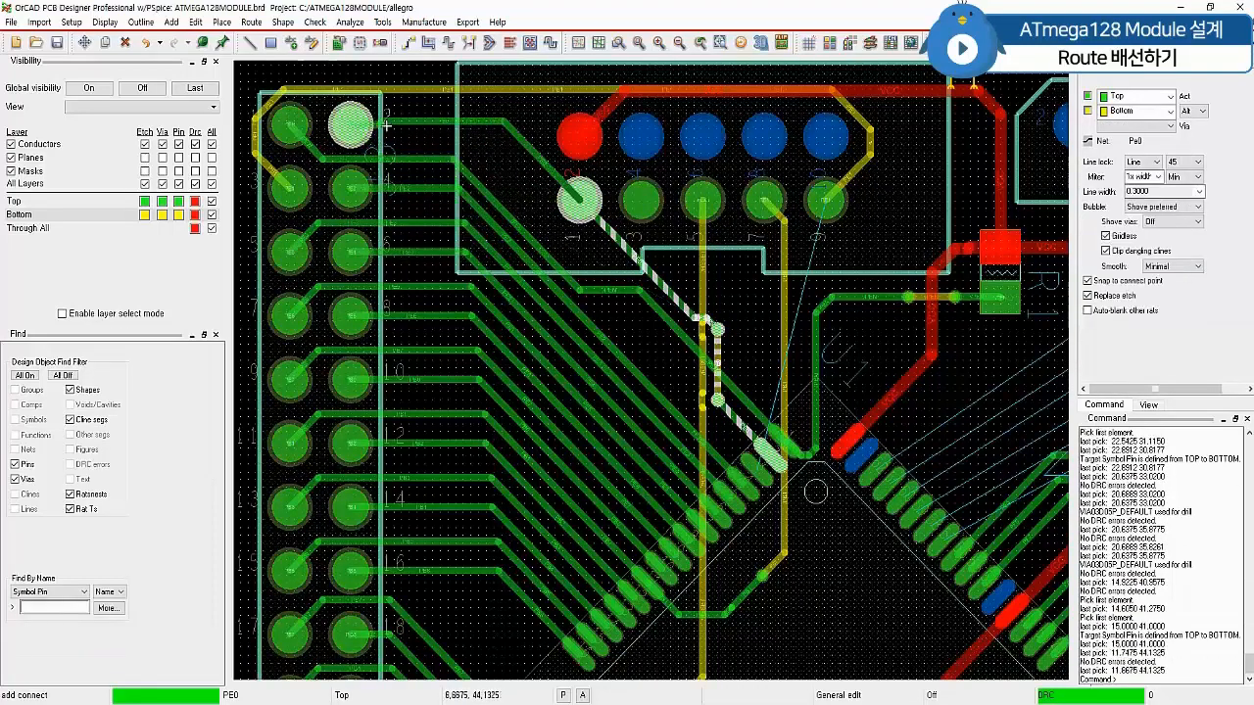
left_click(348, 126)
Slide the Top PE0 segments between J1 pin 2 and the connector, and beside the upper PE0 via
left_click(428, 44)
left_click(440, 121)
left_click(441, 128)
left_click(686, 312)
left_click(694, 313)
left_click(688, 313)
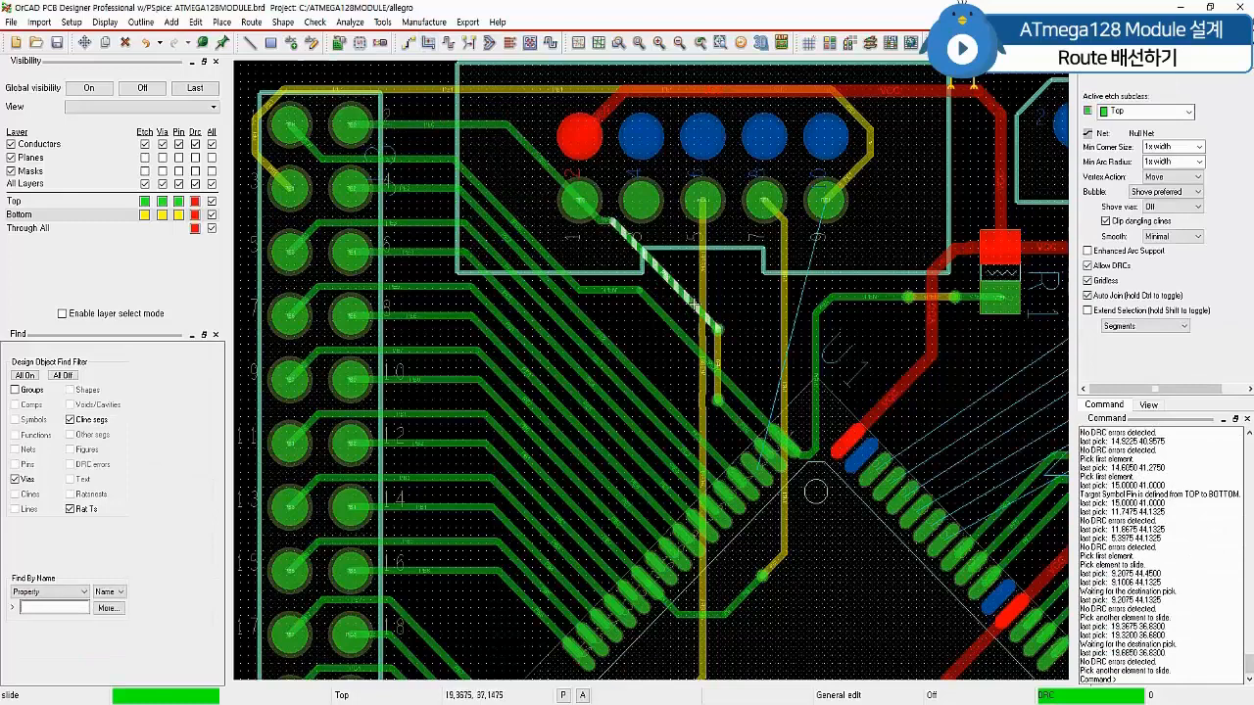
Fine-tune the short Top PE0 segments where the diagonal from connector pin 1 meets the upper via
left_click(688, 313)
left_click(711, 326)
left_click(704, 319)
left_click(697, 319)
left_click(699, 325)
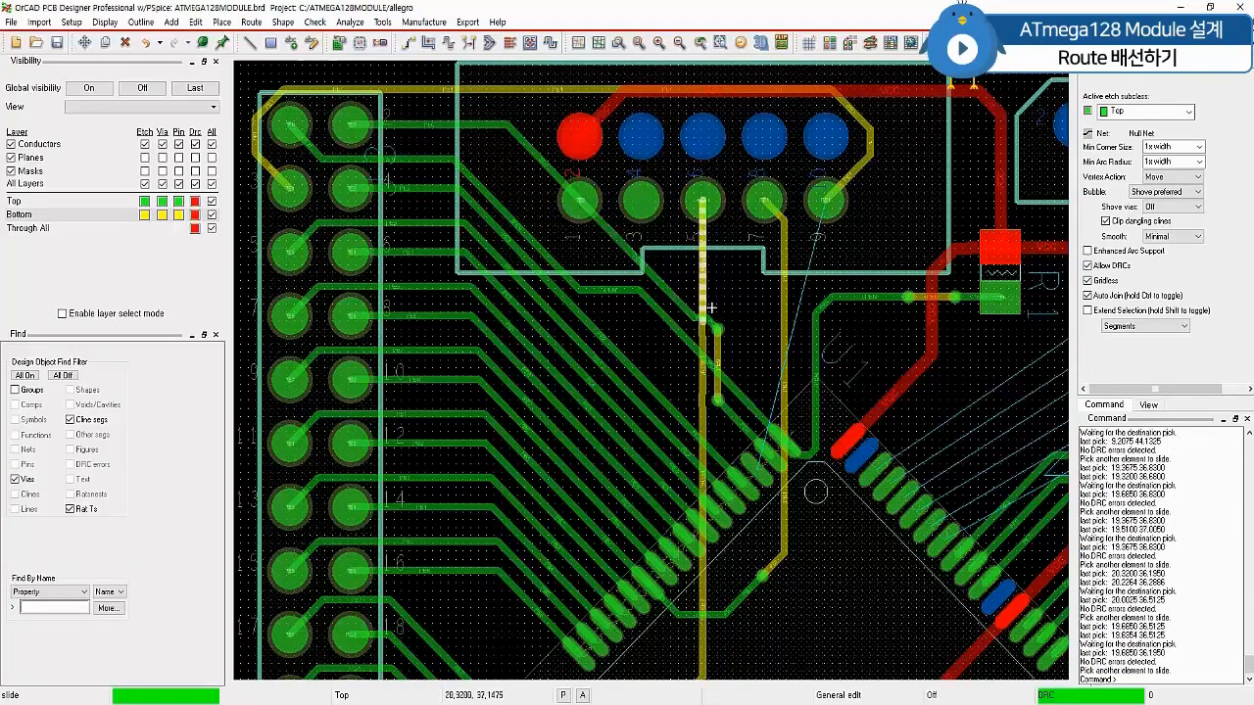
left_click(708, 279)
left_click(709, 289)
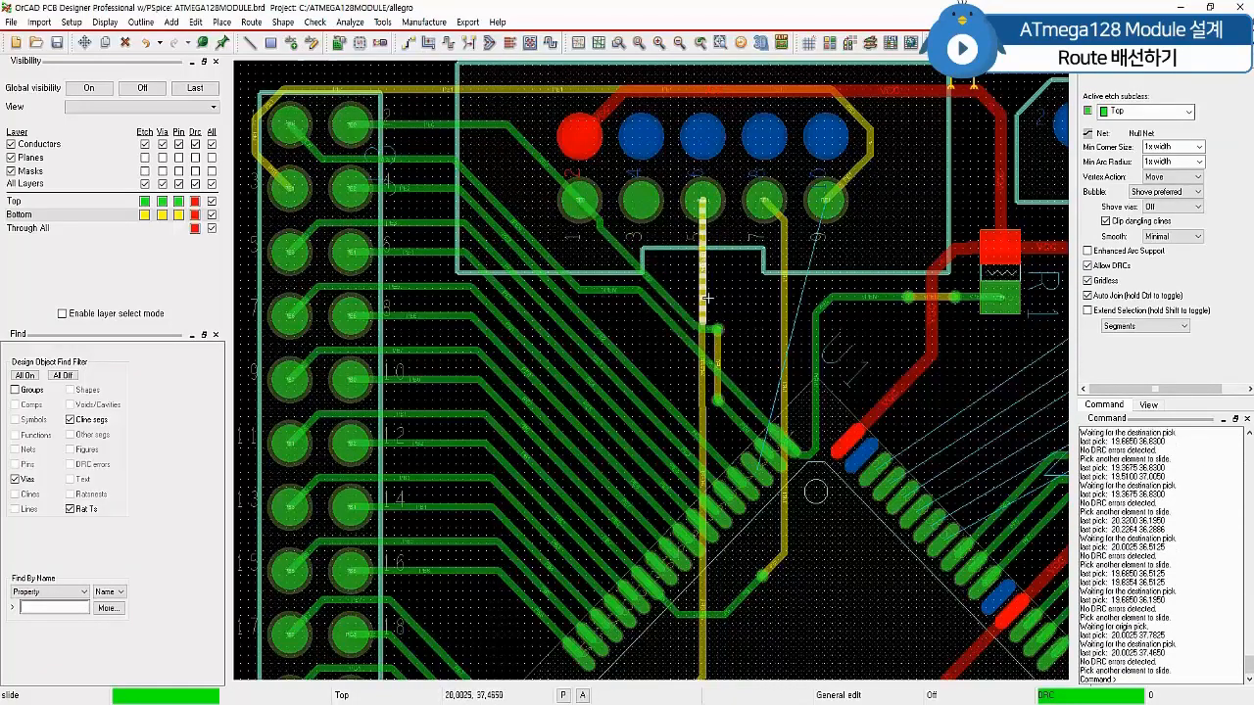
Slide the Top PE0 diagonal so it enters the upper via vertically, with a short horizontal jog below connector pin 3
left_click(672, 298)
left_click(714, 299)
left_click(633, 240)
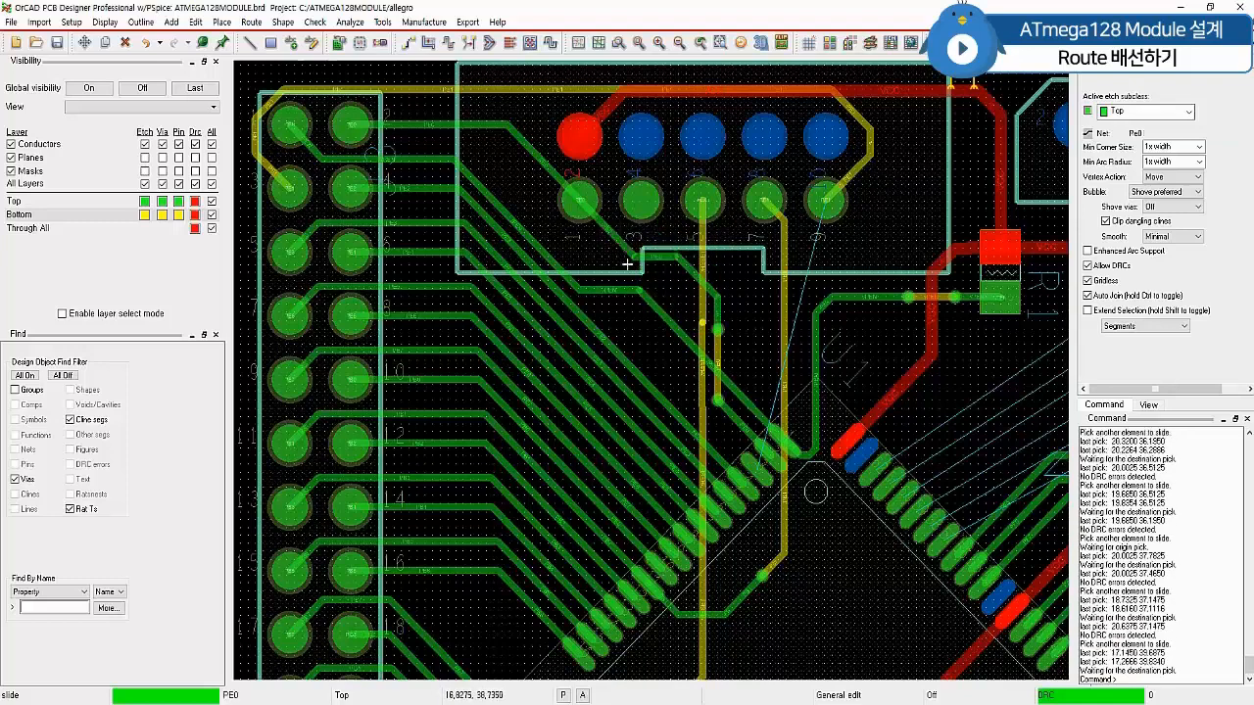
left_click(620, 262)
left_click(677, 269)
left_click(662, 277)
left_click(618, 248)
left_click(648, 240)
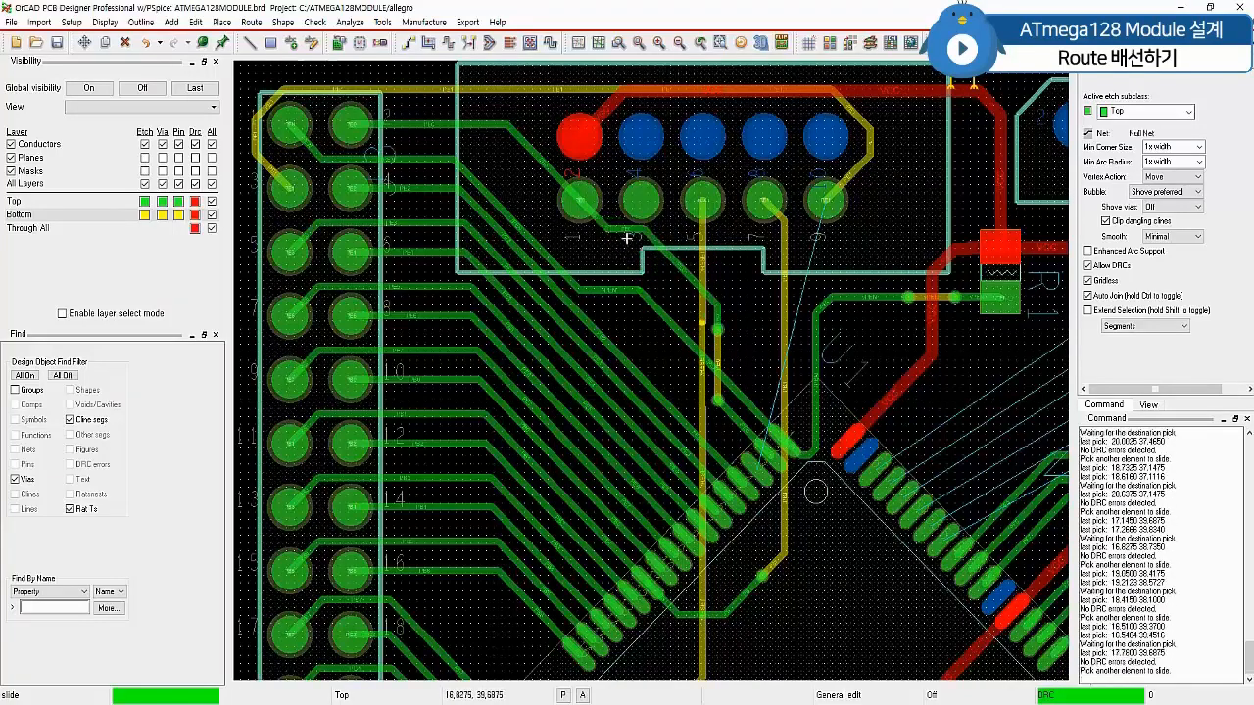
left_click(622, 240)
left_click(625, 240)
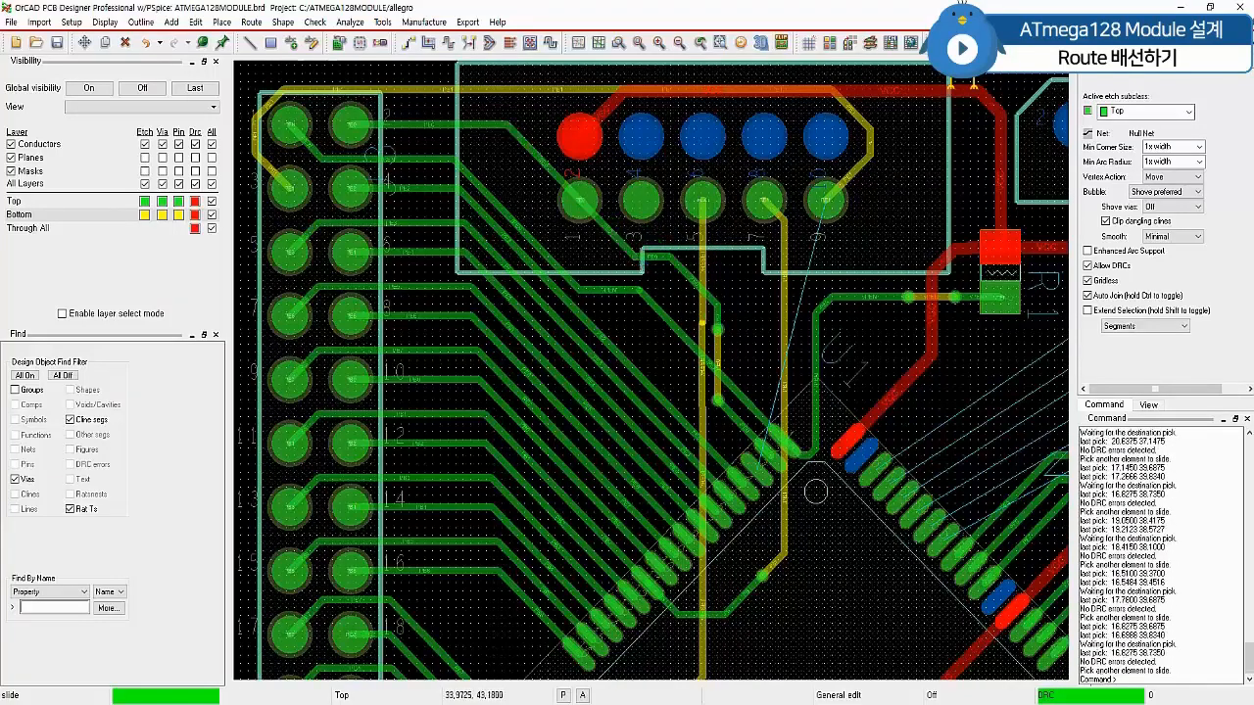
Try to route PE1 from its microcontroller pin toward connector pin 9 through two vias and a vertical Bottom run
left_click(746, 454)
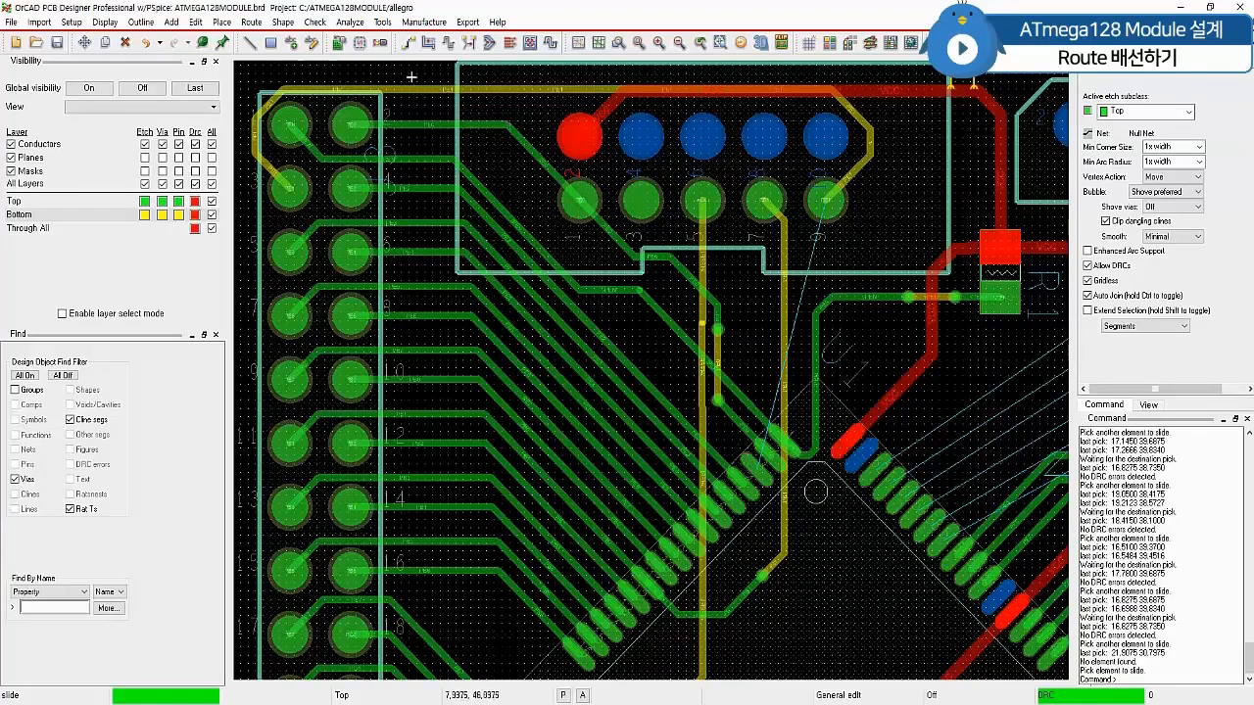
left_click(410, 44)
left_click(748, 456)
double_click(735, 442)
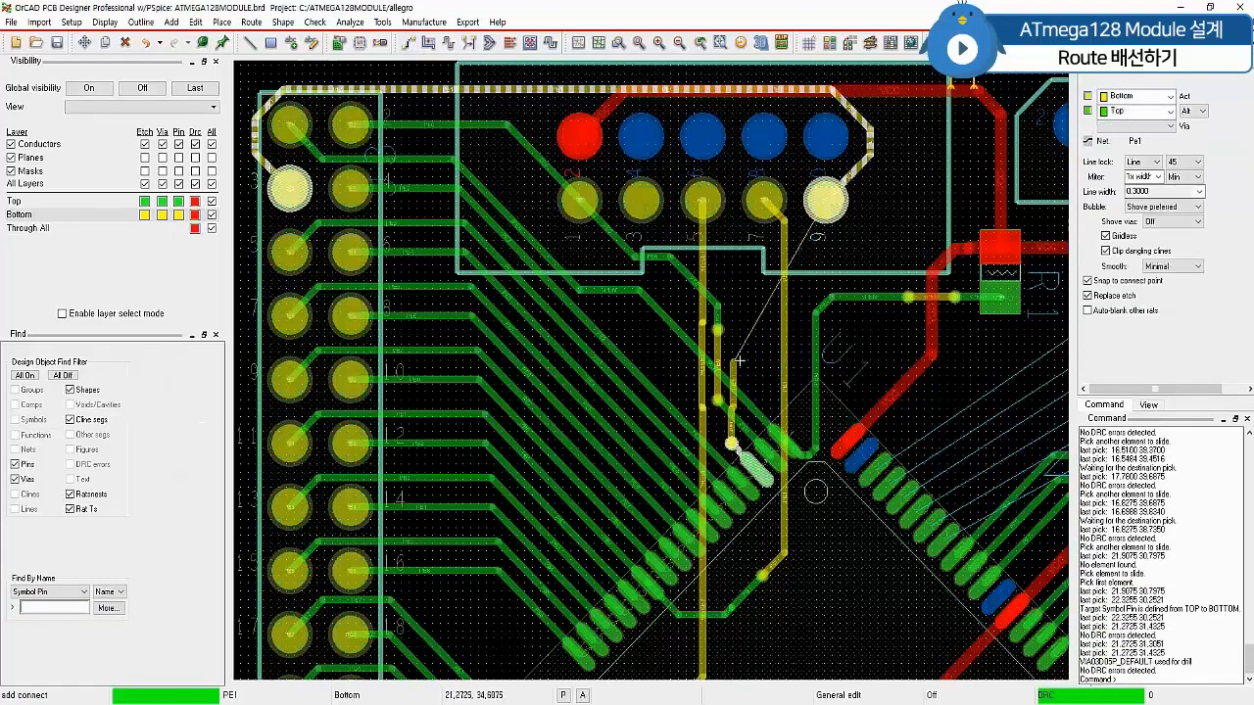
left_click(735, 449)
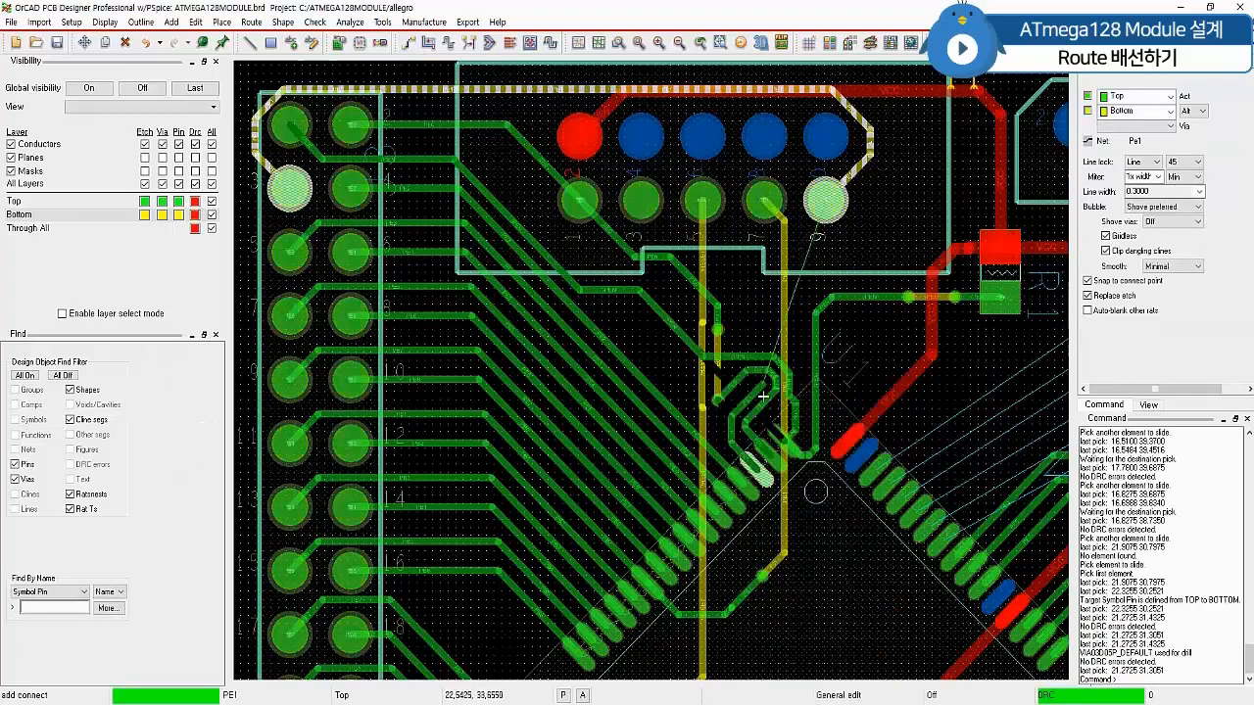
double_click(732, 444)
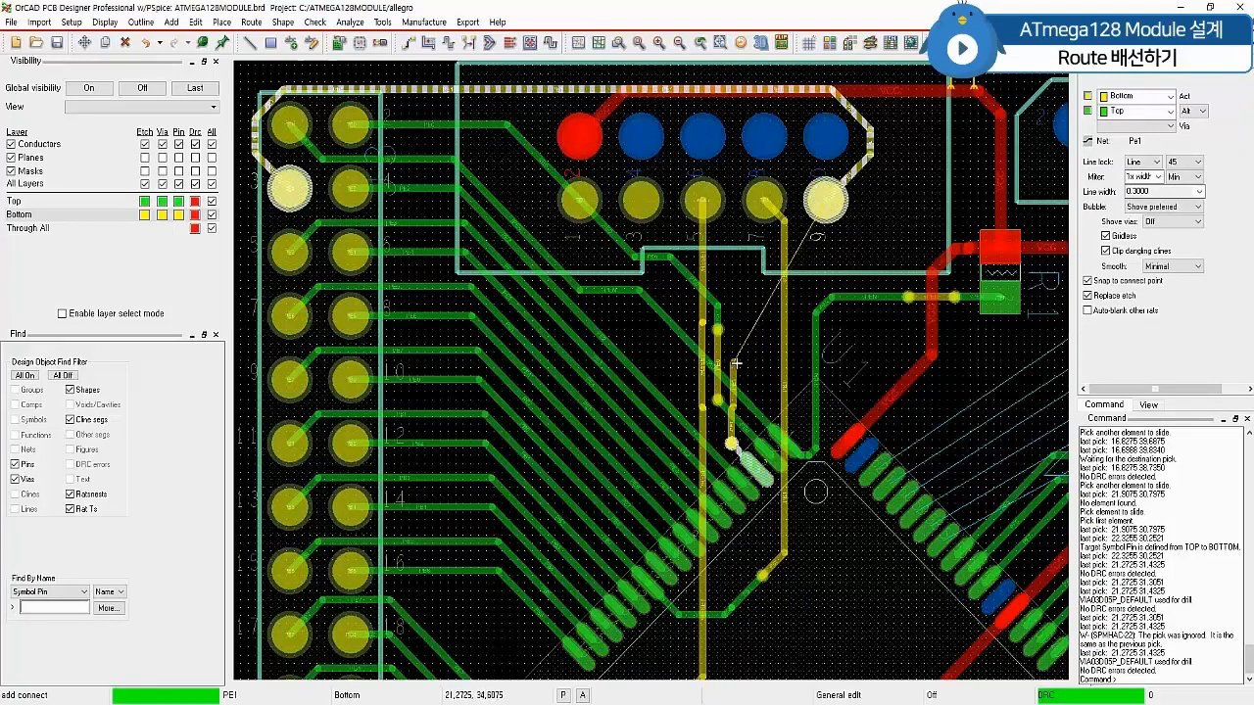
double_click(733, 328)
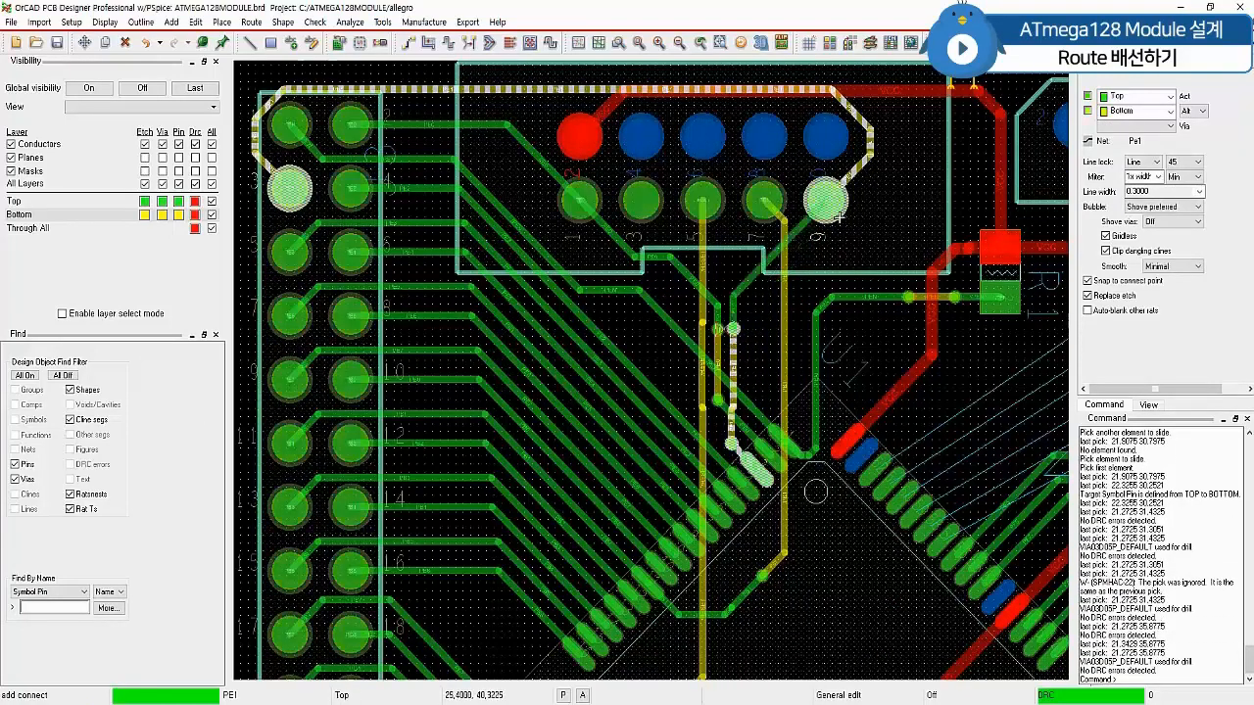
Back out the unfinished PE1 route from the microcontroller pin and cancel it
right_click(737, 349)
left_click(772, 376)
right_click(750, 372)
left_click(780, 399)
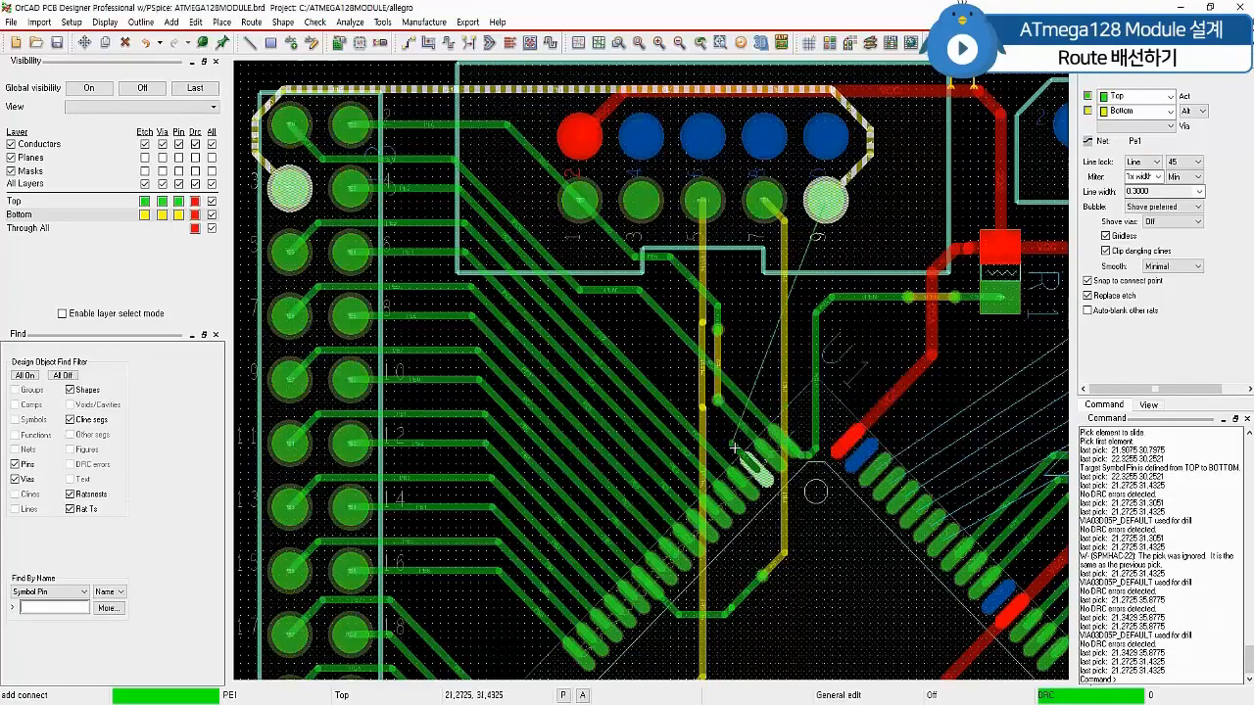
right_click(728, 442)
left_click(762, 142)
right_click(741, 440)
left_click(761, 140)
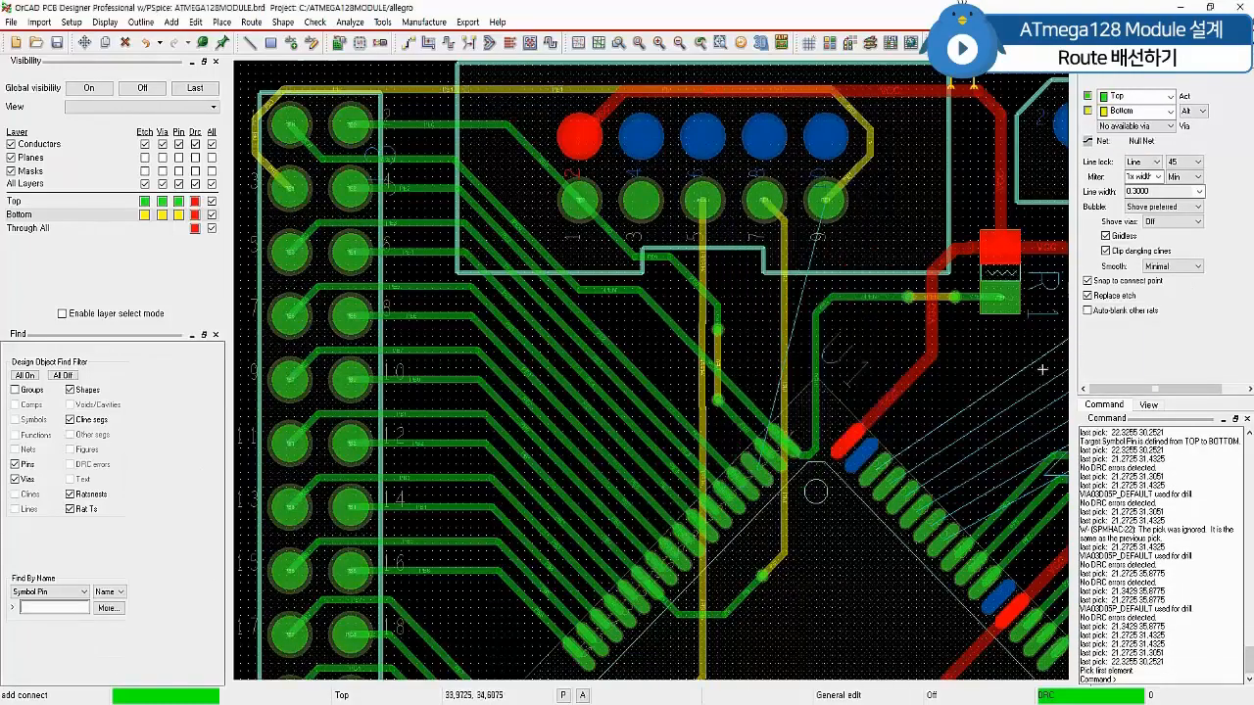
Slide the vertical /RESET run on the Bottom layer away from the PE0 vias, toward the parallel trace from connector pin 7
scroll(1042, 369, "down", 3)
scroll(786, 596, "up", 3)
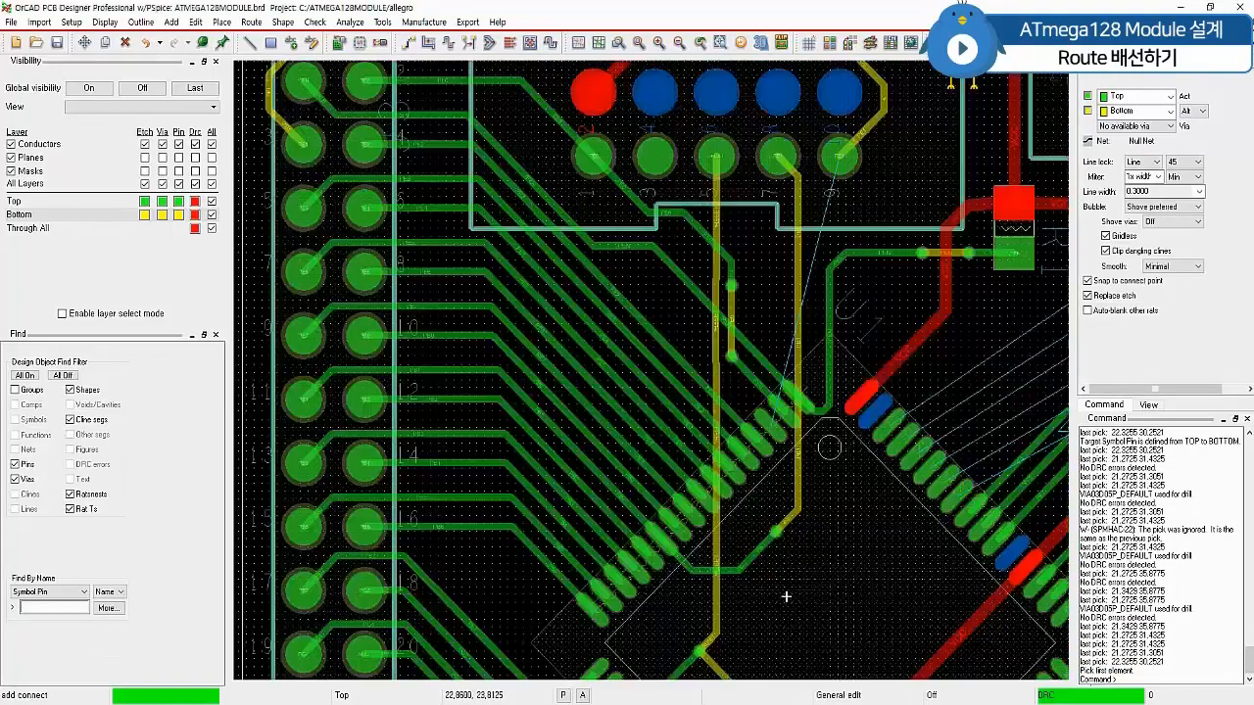
left_click(427, 42)
left_click(719, 374)
left_click(749, 374)
left_click(718, 304)
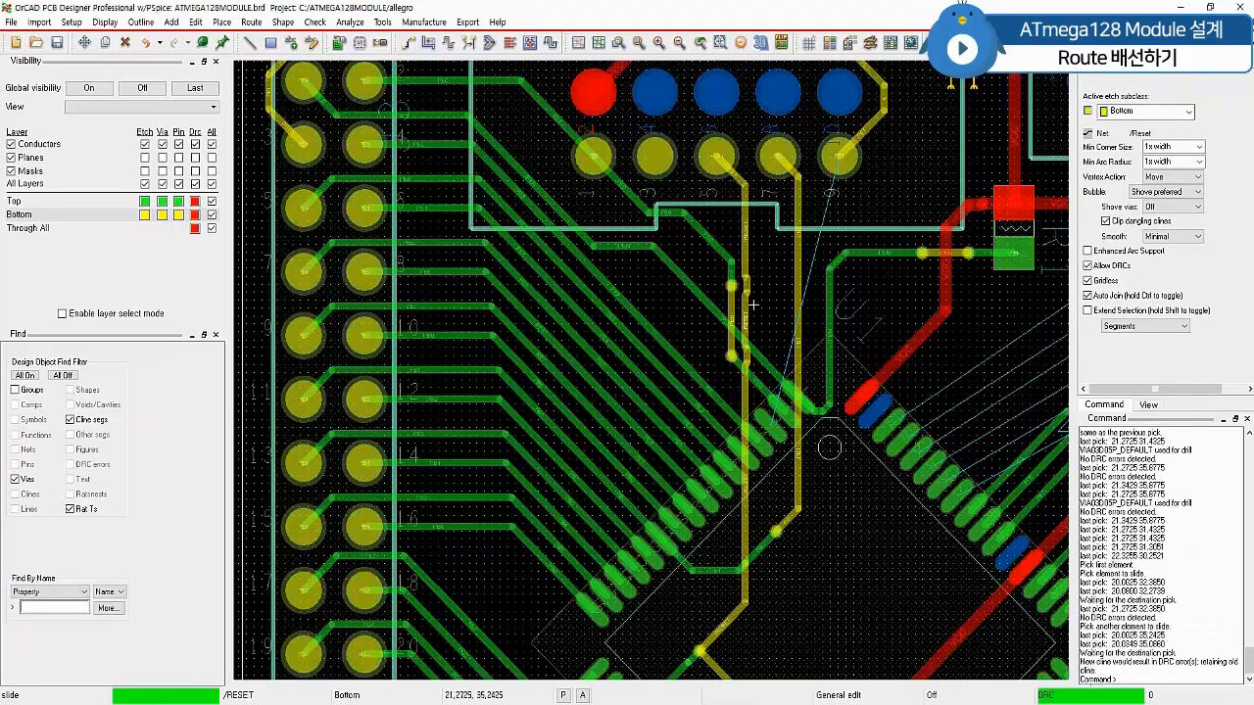
left_click(766, 306)
left_click(775, 333)
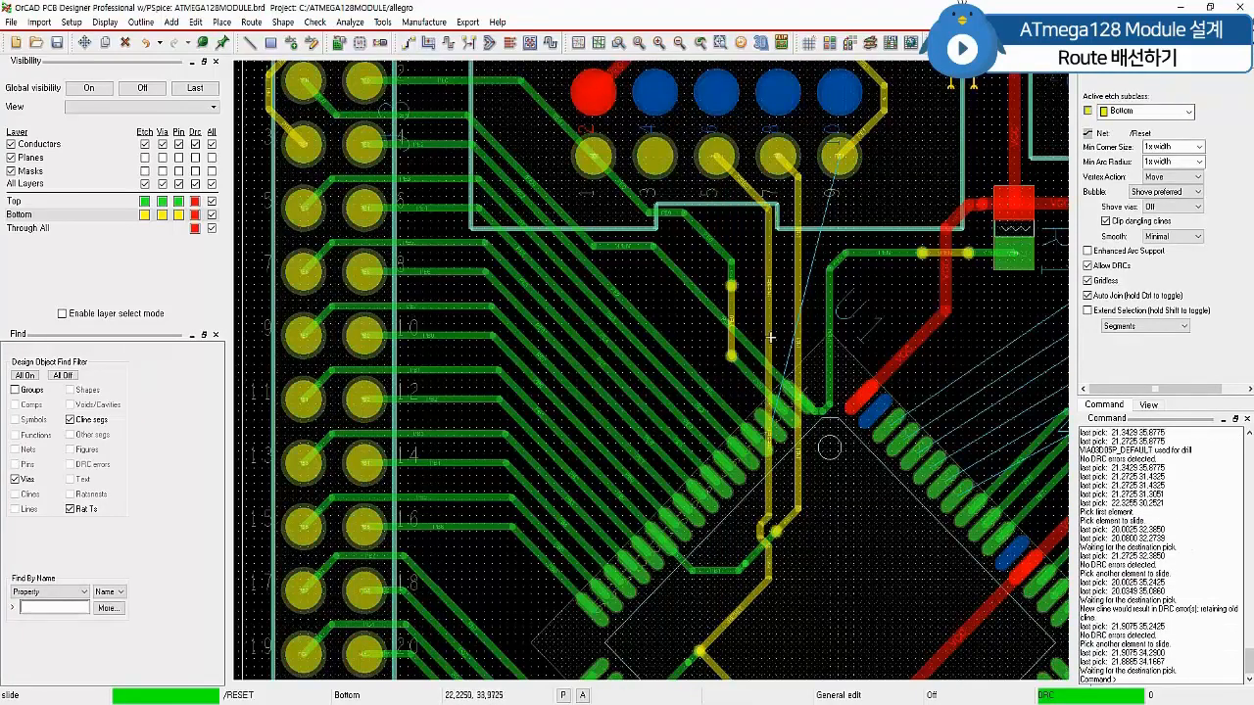
left_click(796, 337)
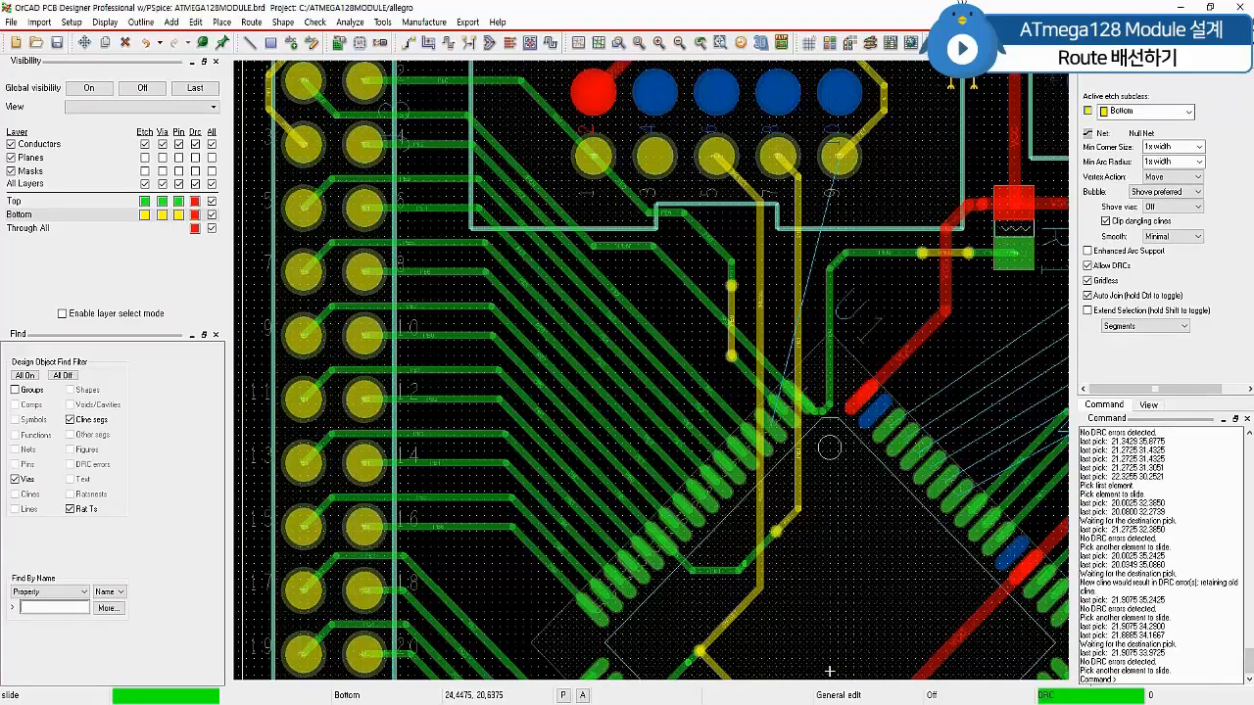
Route PE1 from its microcontroller pin to connector pin 9, using two vias and a vertical Bottom run beside the PE0 run
left_click(408, 42)
left_click(773, 428)
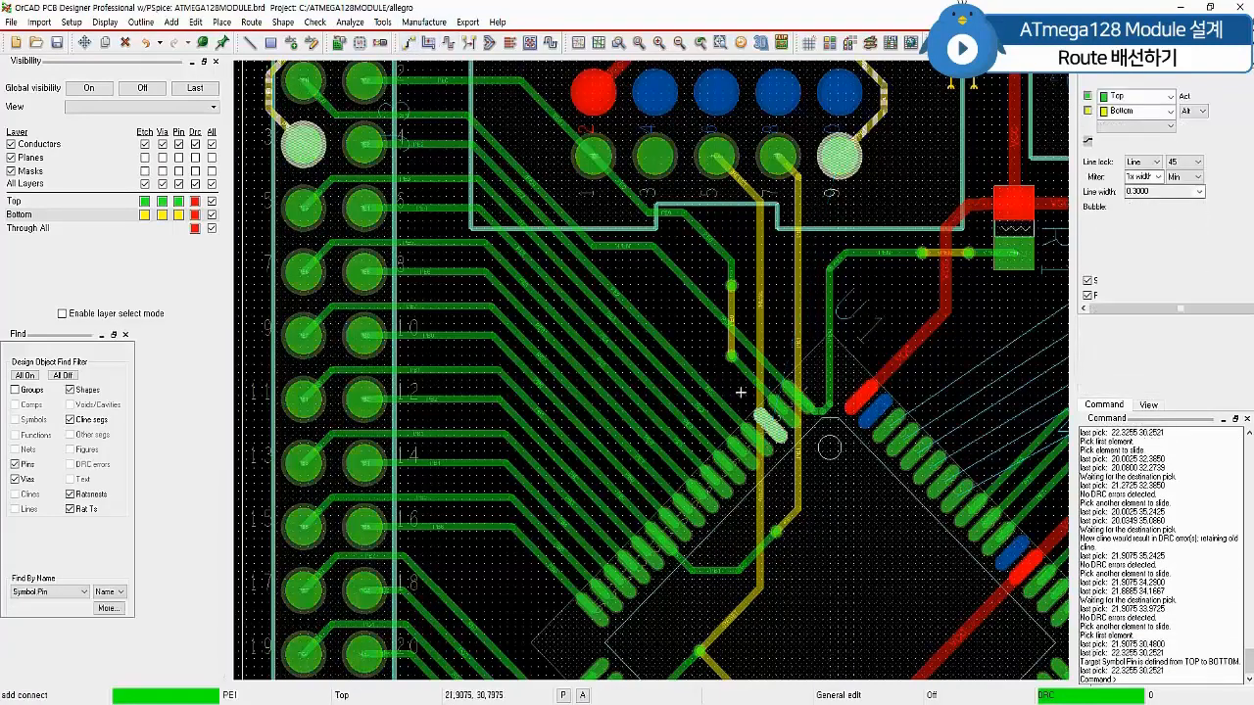
left_click(708, 359)
double_click(708, 358)
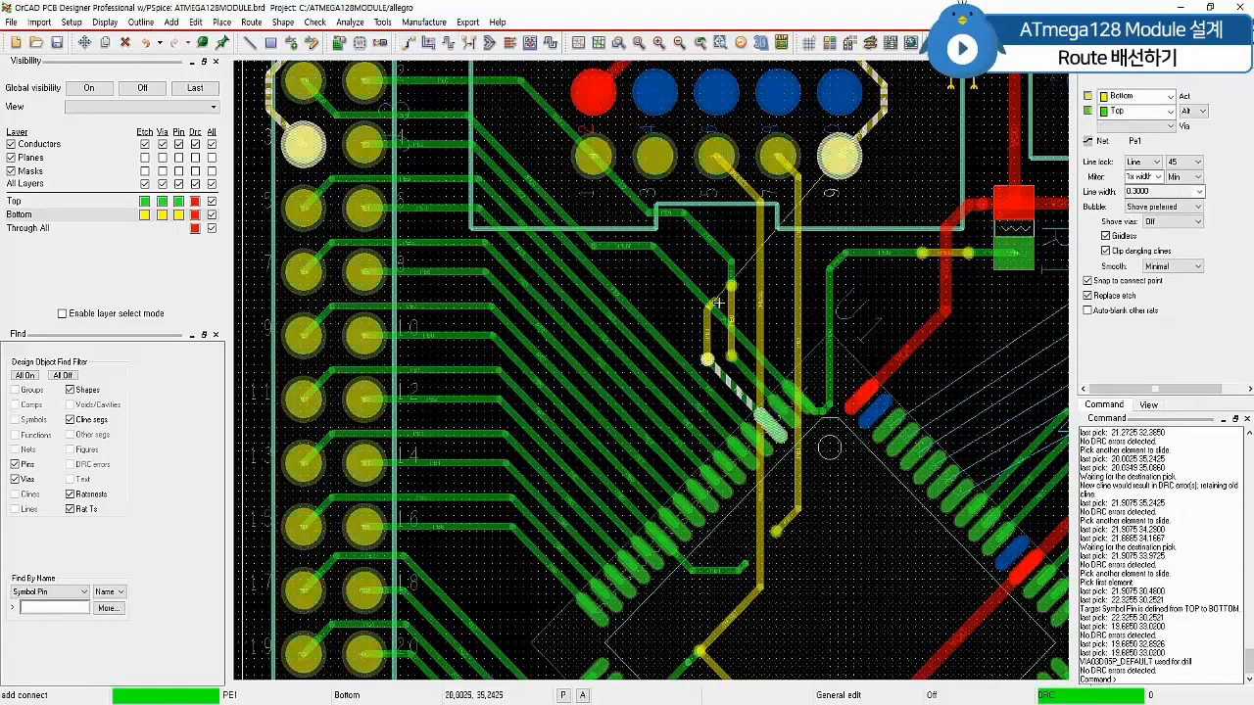
left_click(708, 222)
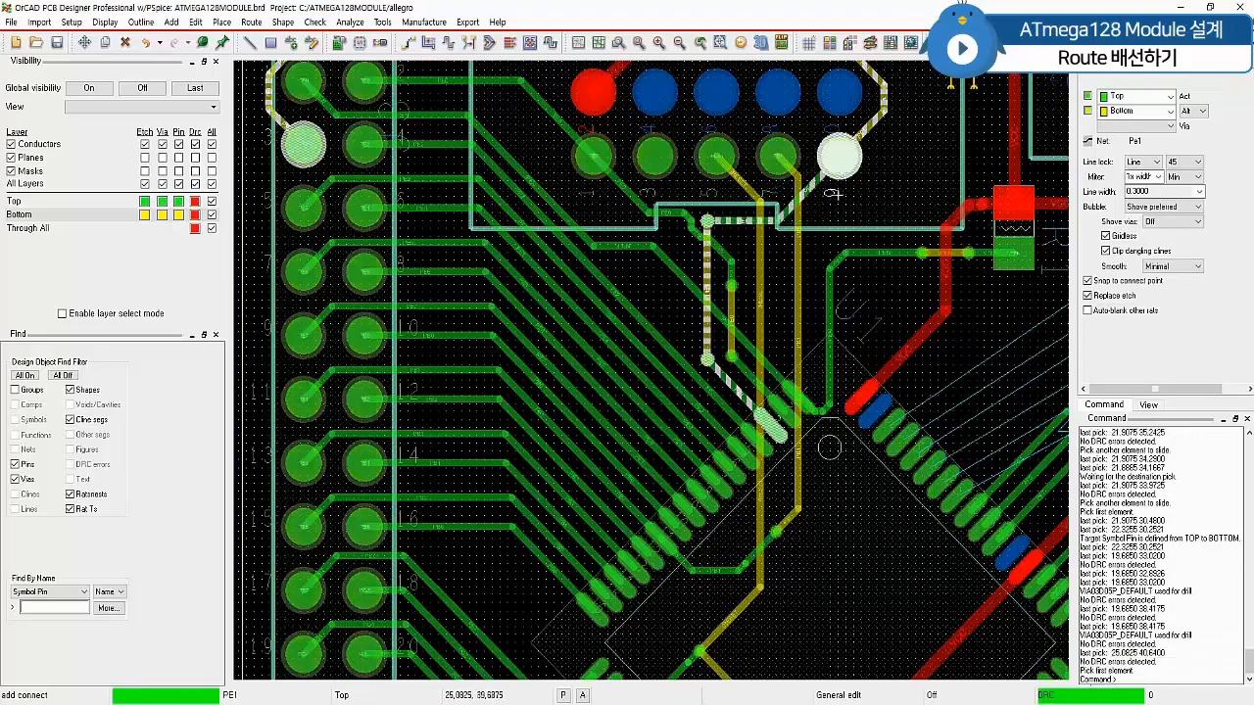
Slide the Top PE0 segments below the 10-pin connector away from the upper PE1 via
key("shift+F3")
left_click(716, 246)
left_click(700, 252)
left_click(684, 215)
left_click(668, 229)
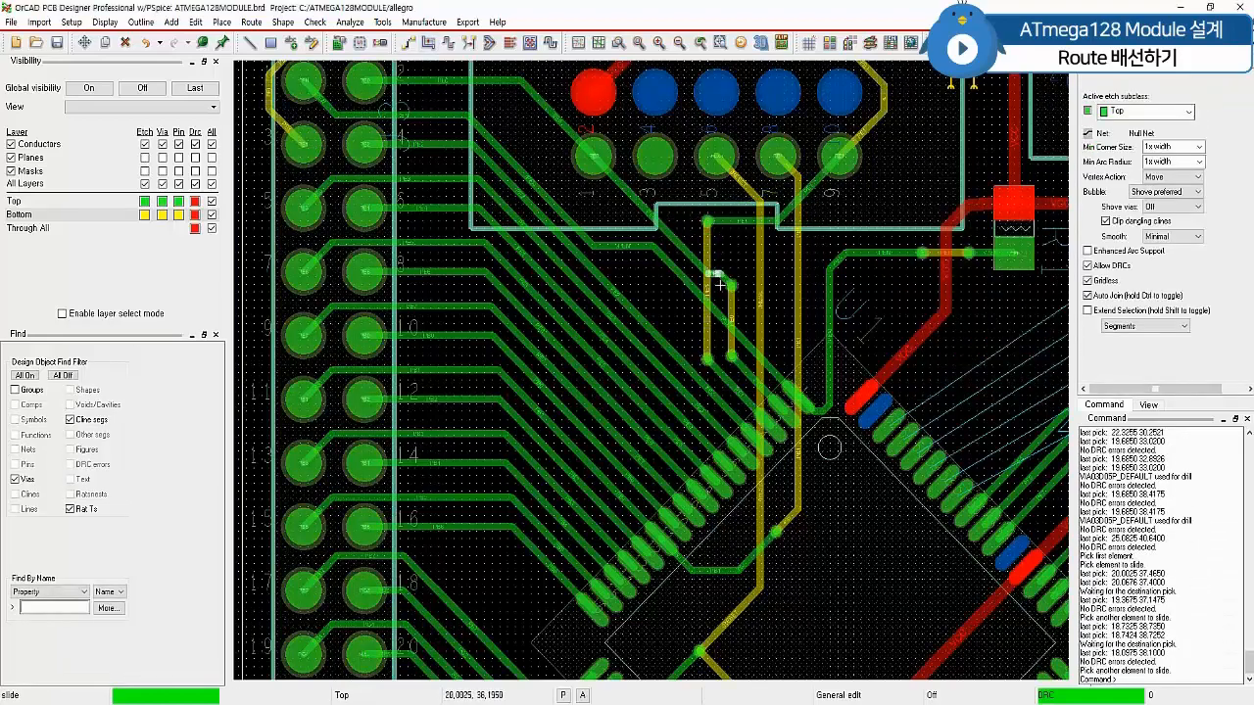
scroll(997, 249, "down", 3)
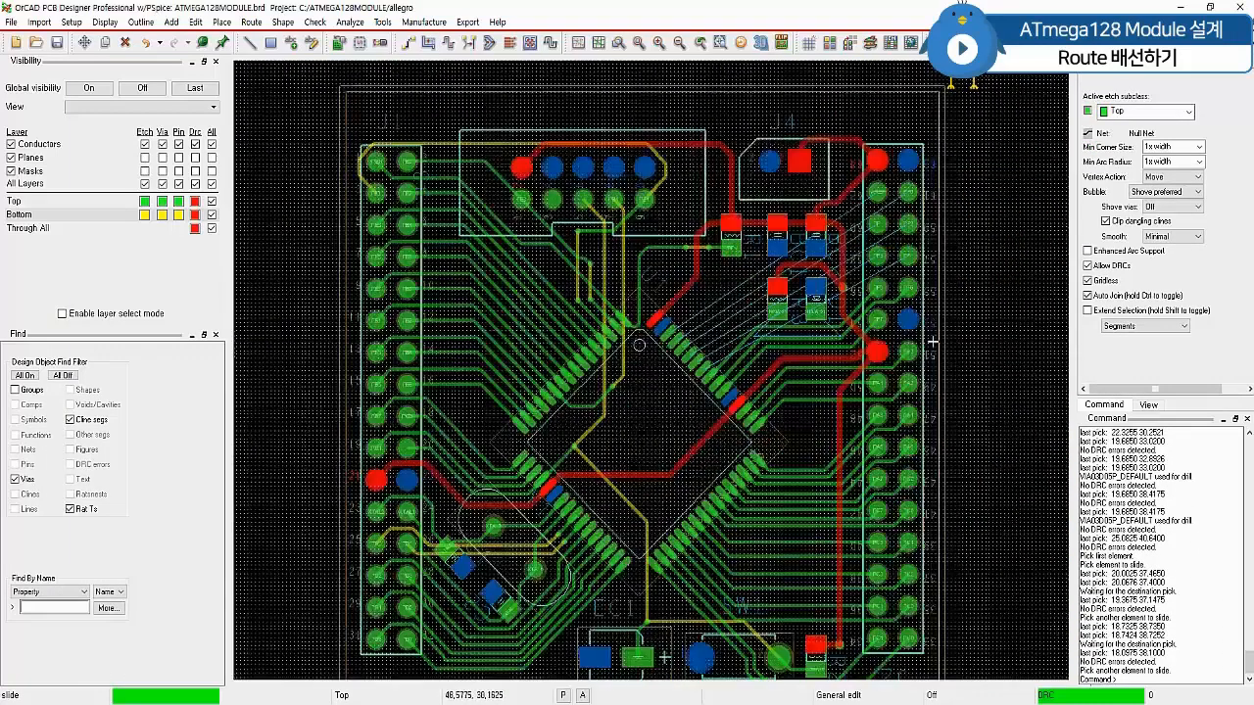
scroll(869, 370, "up", 3)
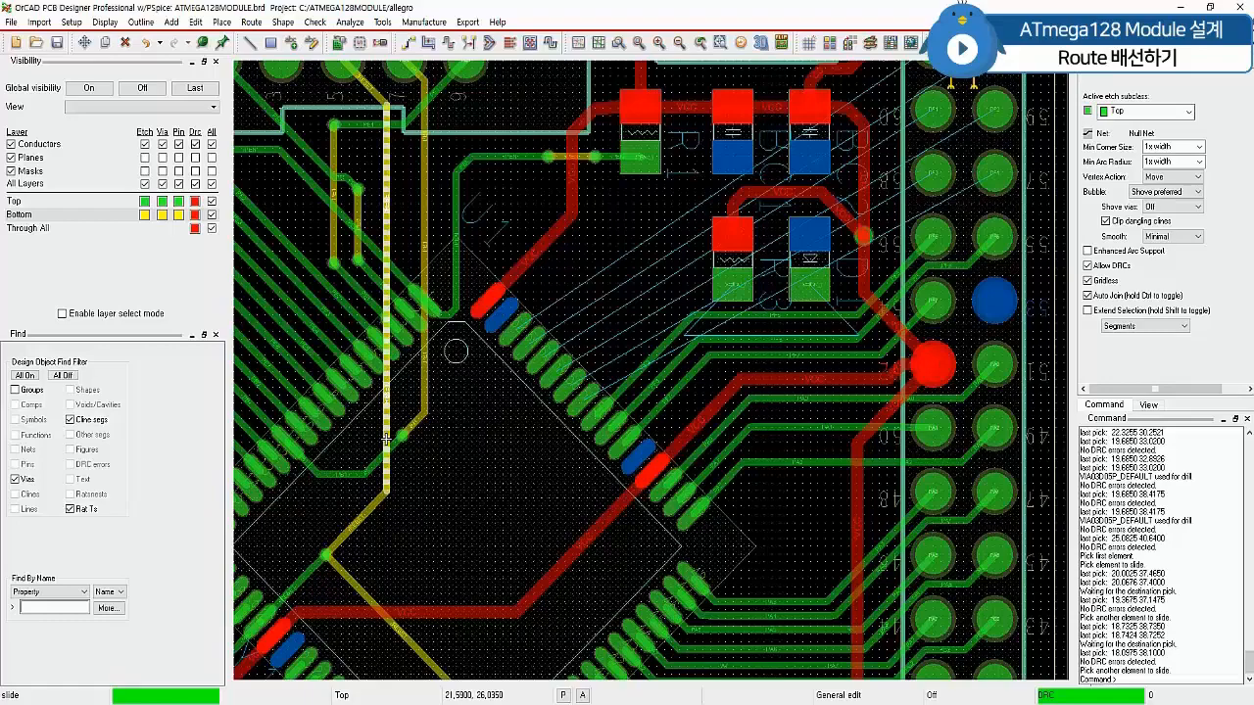
scroll(490, 392, "down", 2)
scroll(573, 336, "up", 2)
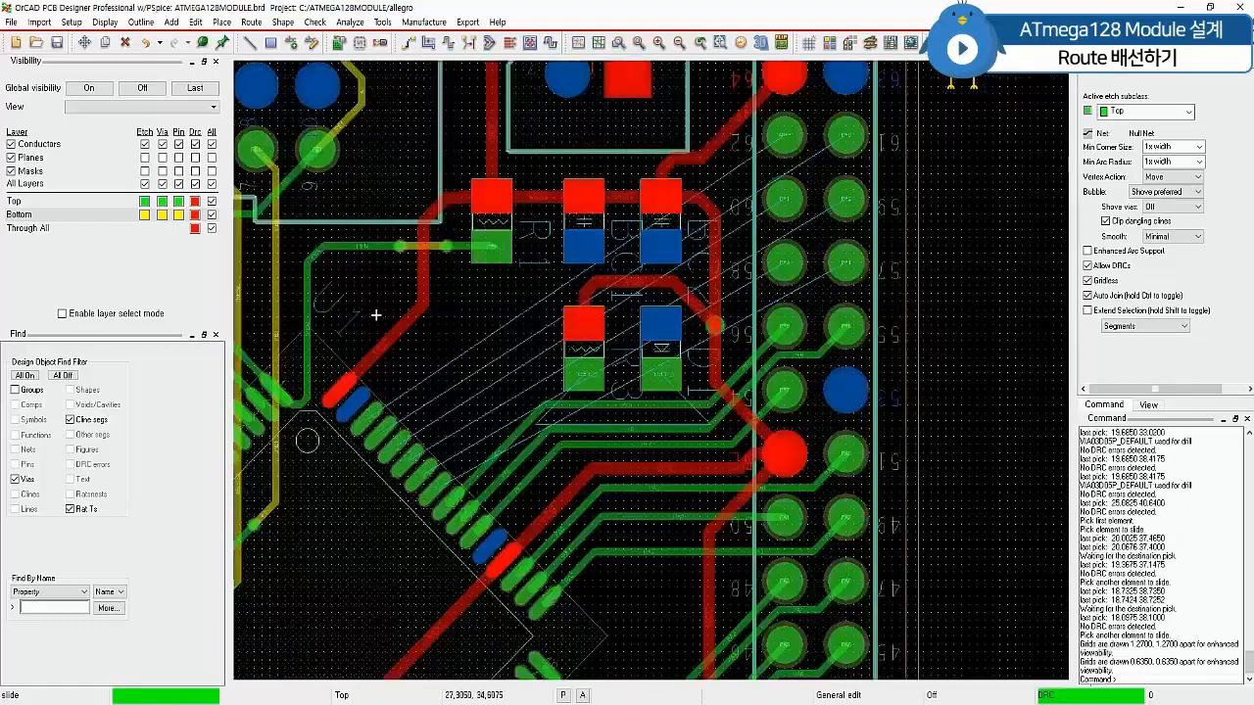
Route AREF from its microcontroller pin on Top through a via, and on Bottom to pin 62 of header J2
left_click(402, 46)
left_click(375, 415)
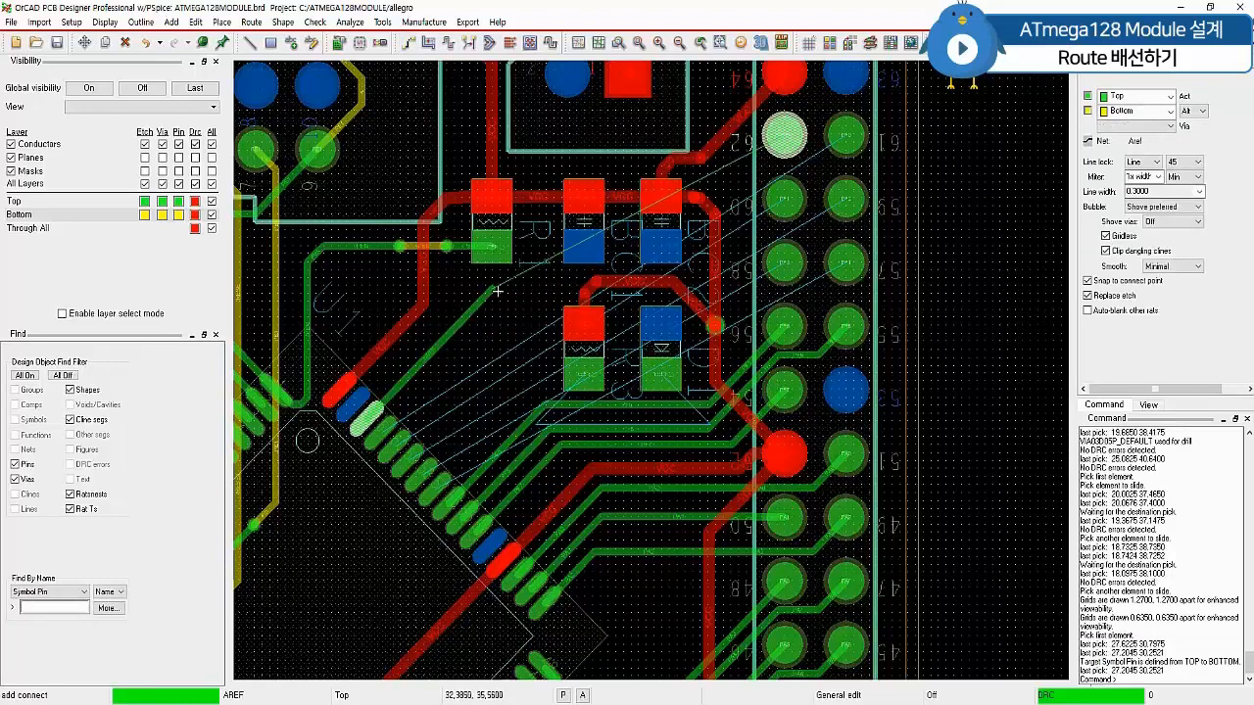
left_click(498, 291)
double_click(498, 291)
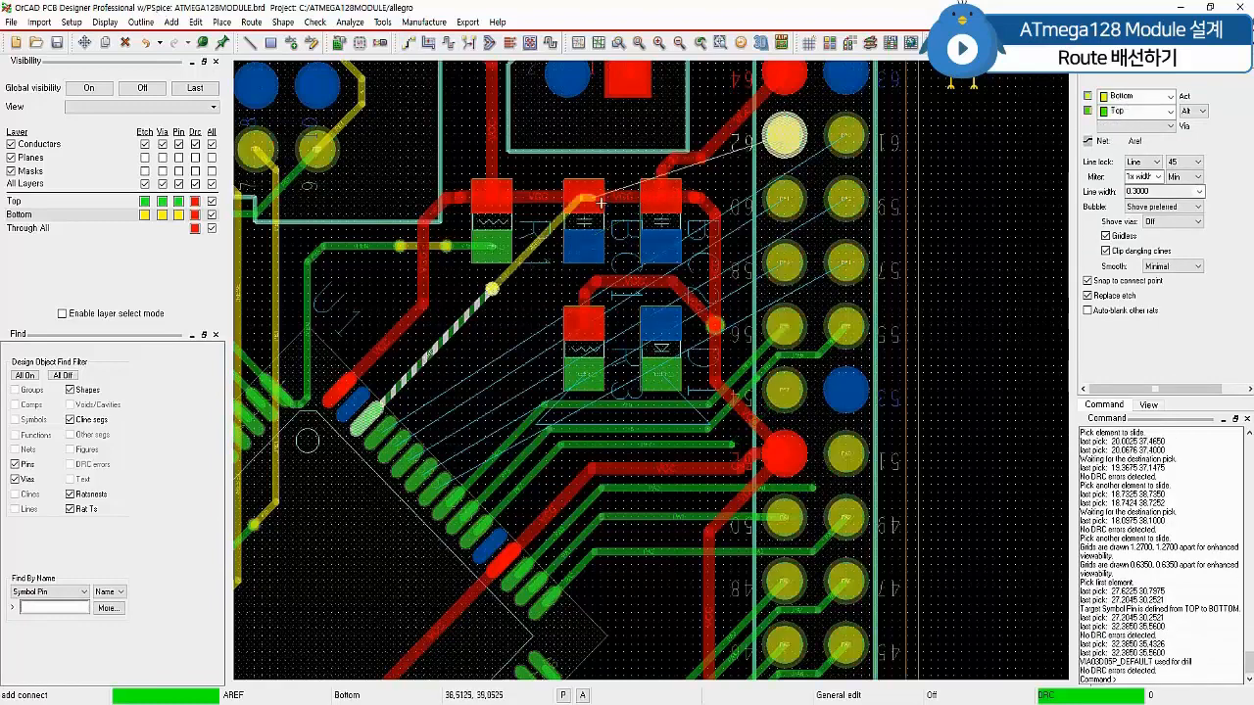
left_click(647, 137)
left_click(789, 139)
Route PF0 from its microcontroller pin through a via beside AREF, and on Bottom to pin 61 of header J2
key("minus")
left_click(383, 425)
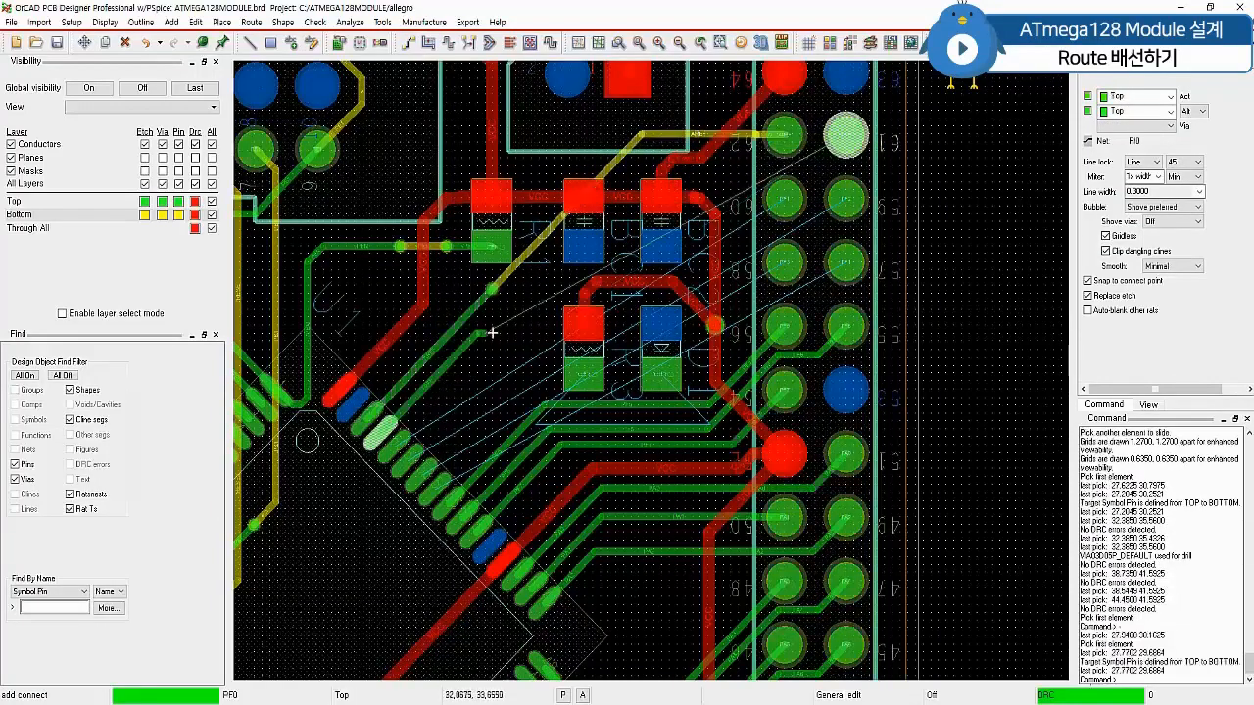
double_click(497, 321)
key("minus")
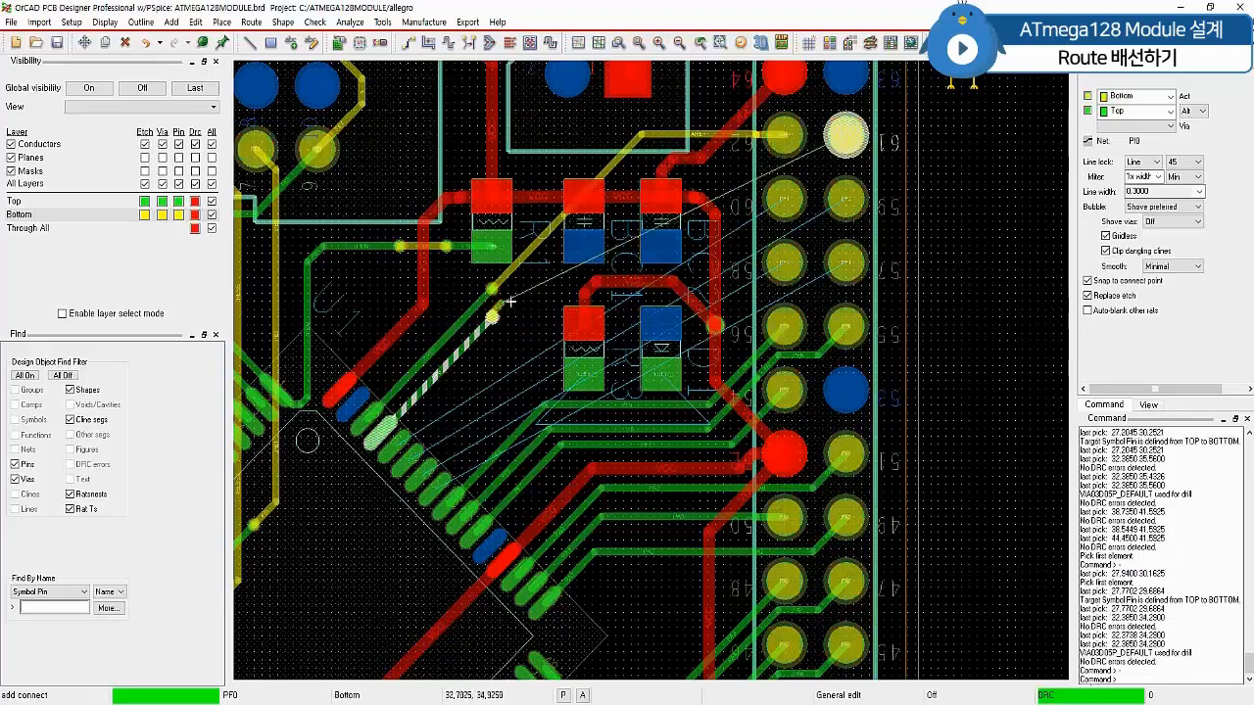
left_click(657, 171)
left_click(844, 147)
Route PF1 from its microcontroller pin through a via, and on Bottom parallel to PF0 to header pin 60
left_click(398, 432)
left_click(392, 442)
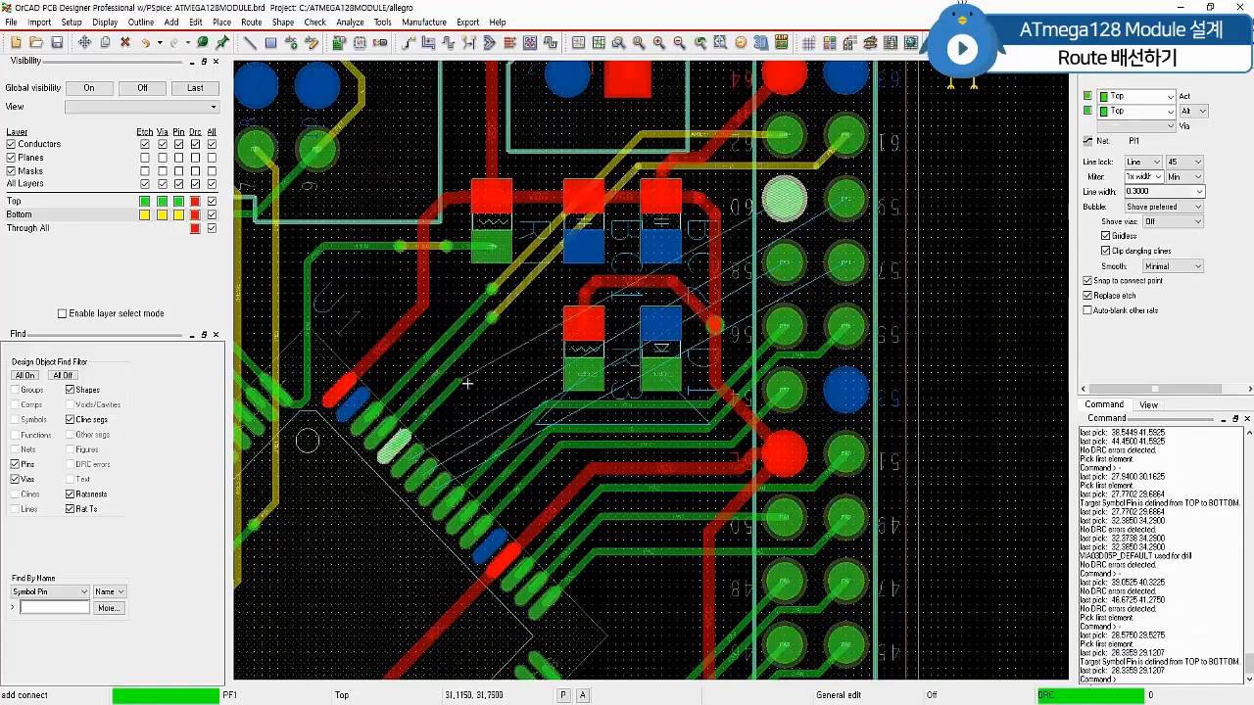
double_click(492, 347)
key("minus")
left_click(649, 197)
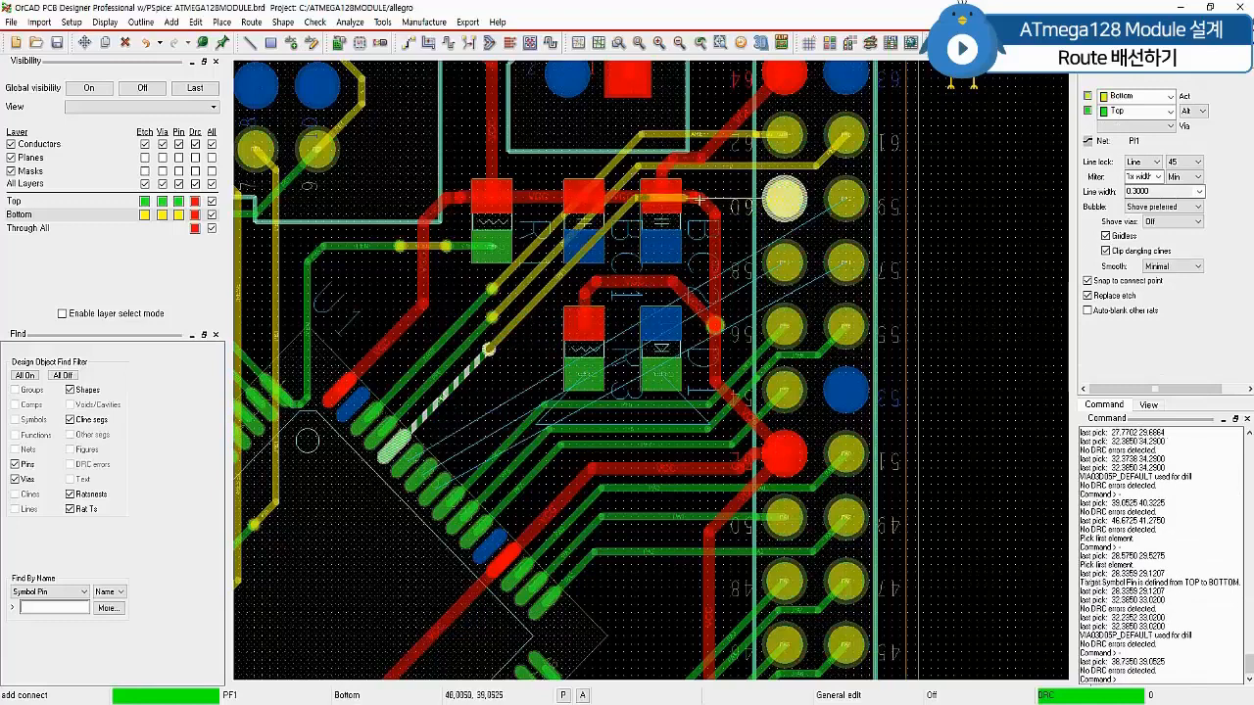
left_click(784, 197)
Route PF2 from its microcontroller pin through a via, and on Bottom parallel to PF1 to header pin 59
left_click(423, 456)
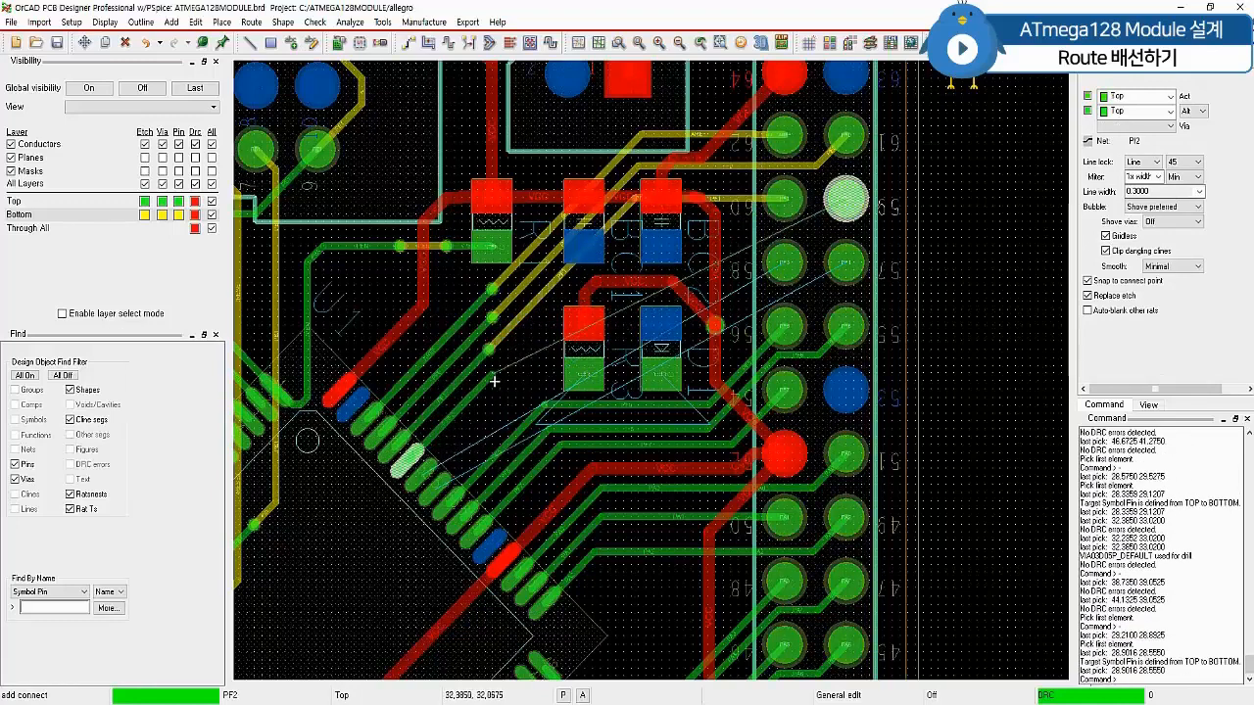
left_click(495, 382)
double_click(495, 381)
left_click(646, 231)
left_click(845, 200)
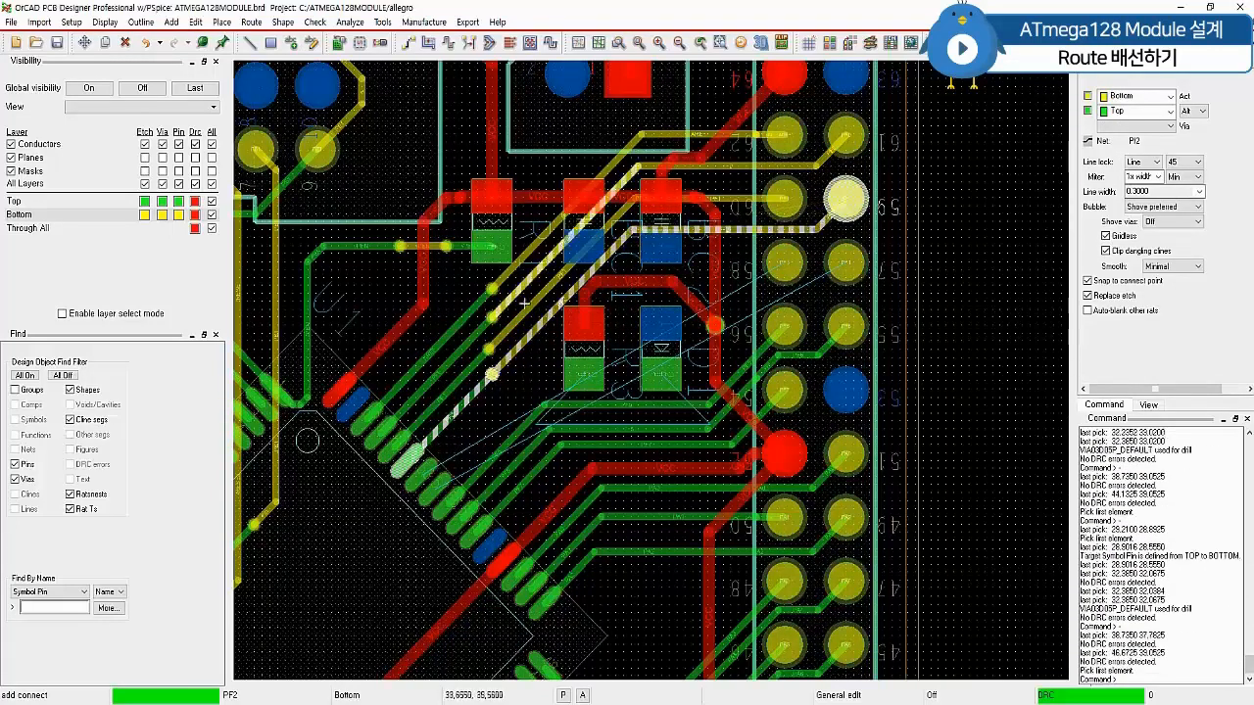
Route PF3 from its microcontroller pin through a via, and on Bottom parallel to PF2 to header pin 58
left_click(439, 457)
left_click(432, 469)
double_click(495, 407)
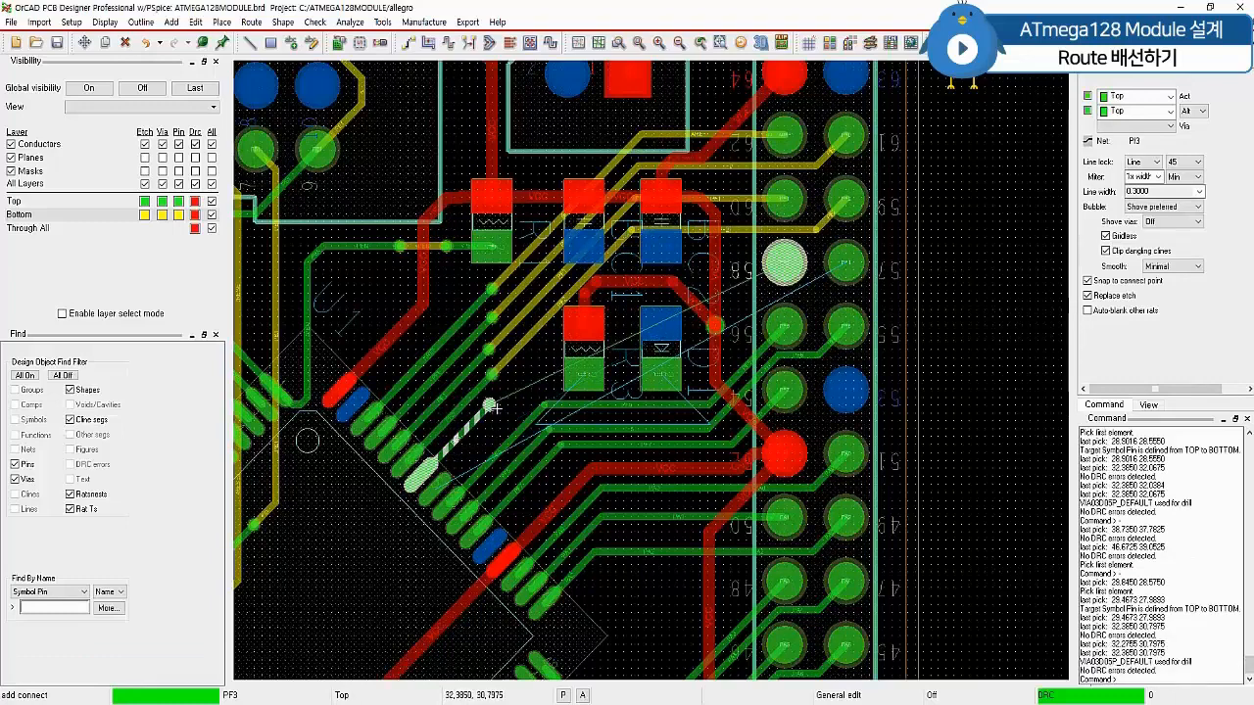
left_click(643, 265)
left_click(784, 262)
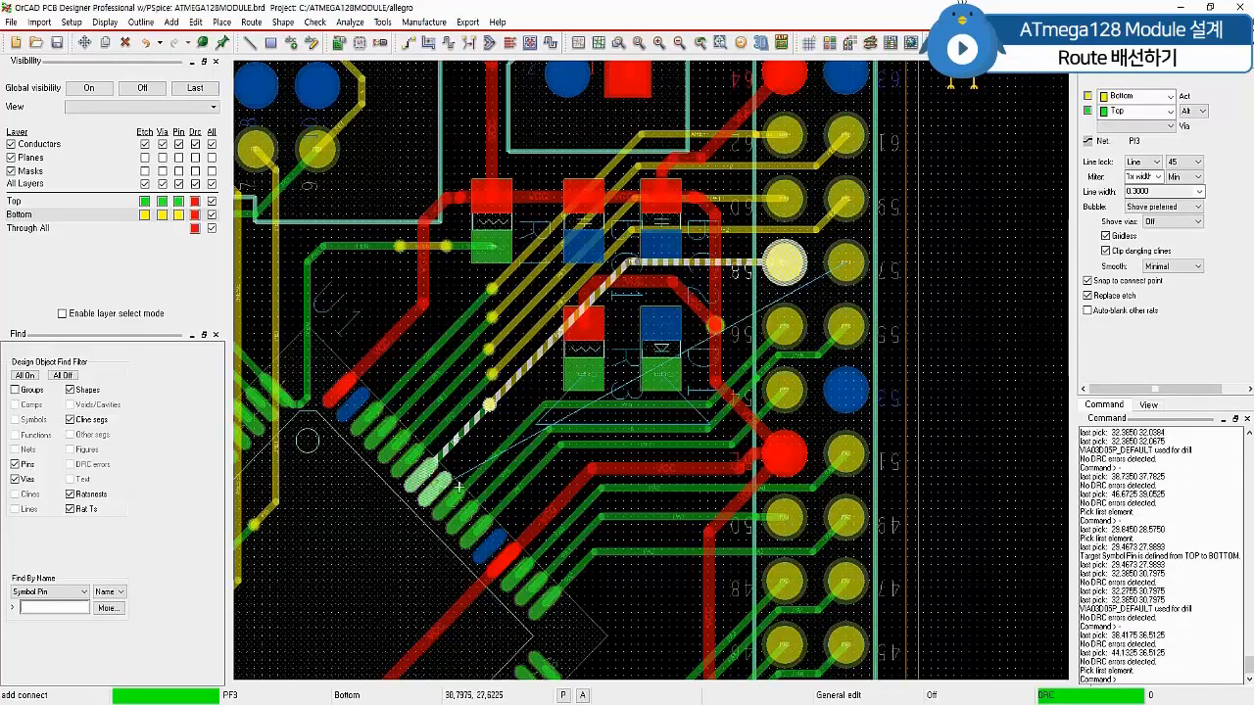
Route PF4 from its microcontroller pin through a via, and on Bottom parallel to PF3 to header pin 57
key("minus")
left_click(445, 478)
left_click(485, 439)
key("minus")
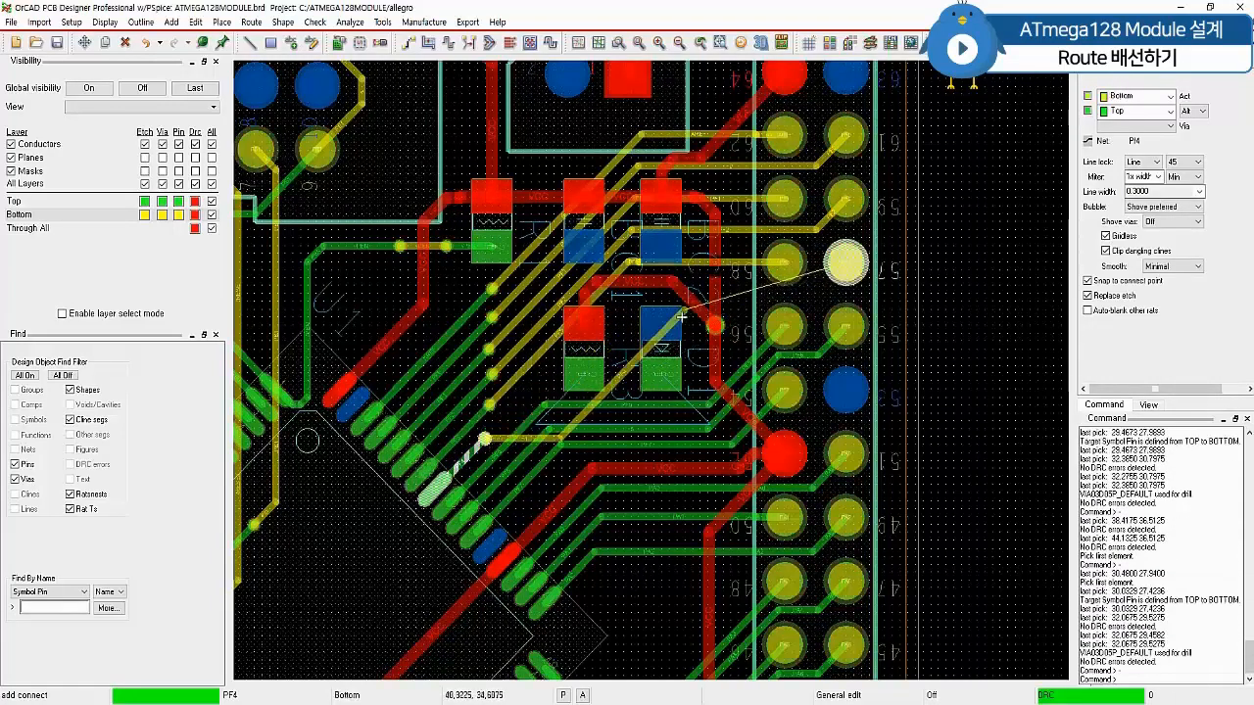
left_click(625, 303)
left_click(619, 310)
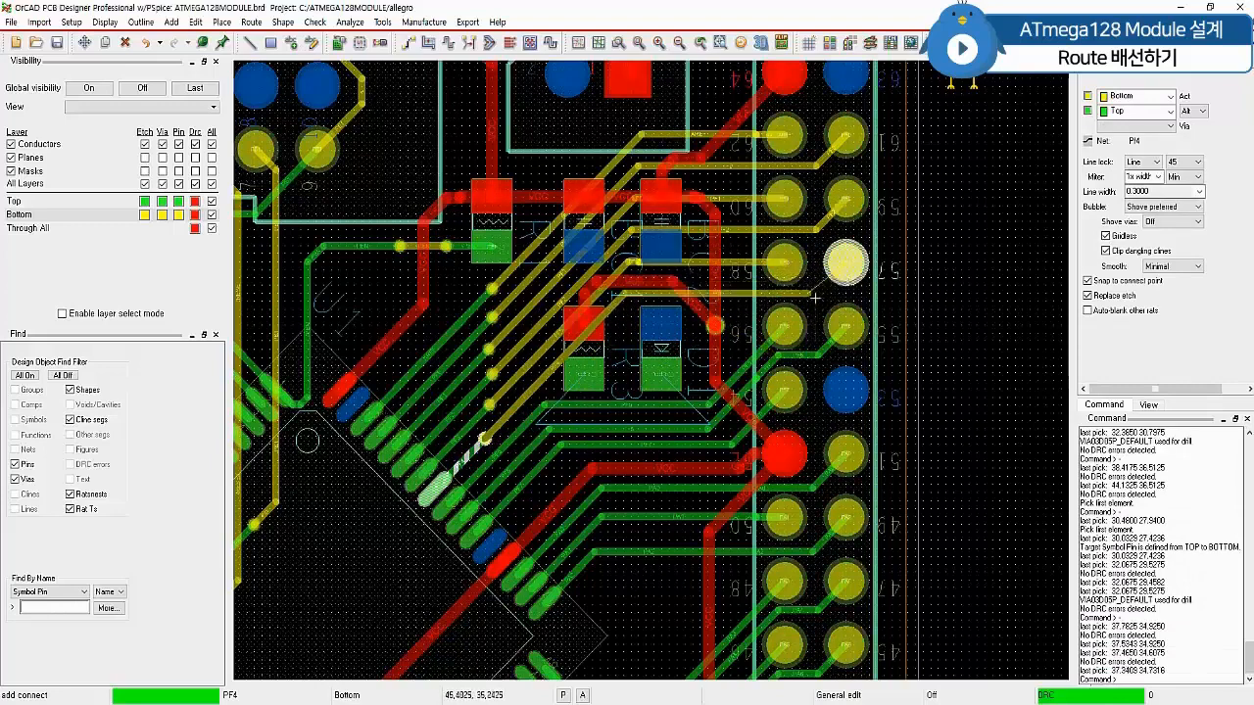
left_click(787, 303)
left_click(846, 264)
Connect the unrouted pads of R3 and D1 with a short Top trace and finish the routing command
right_click(981, 248)
left_click(1006, 255)
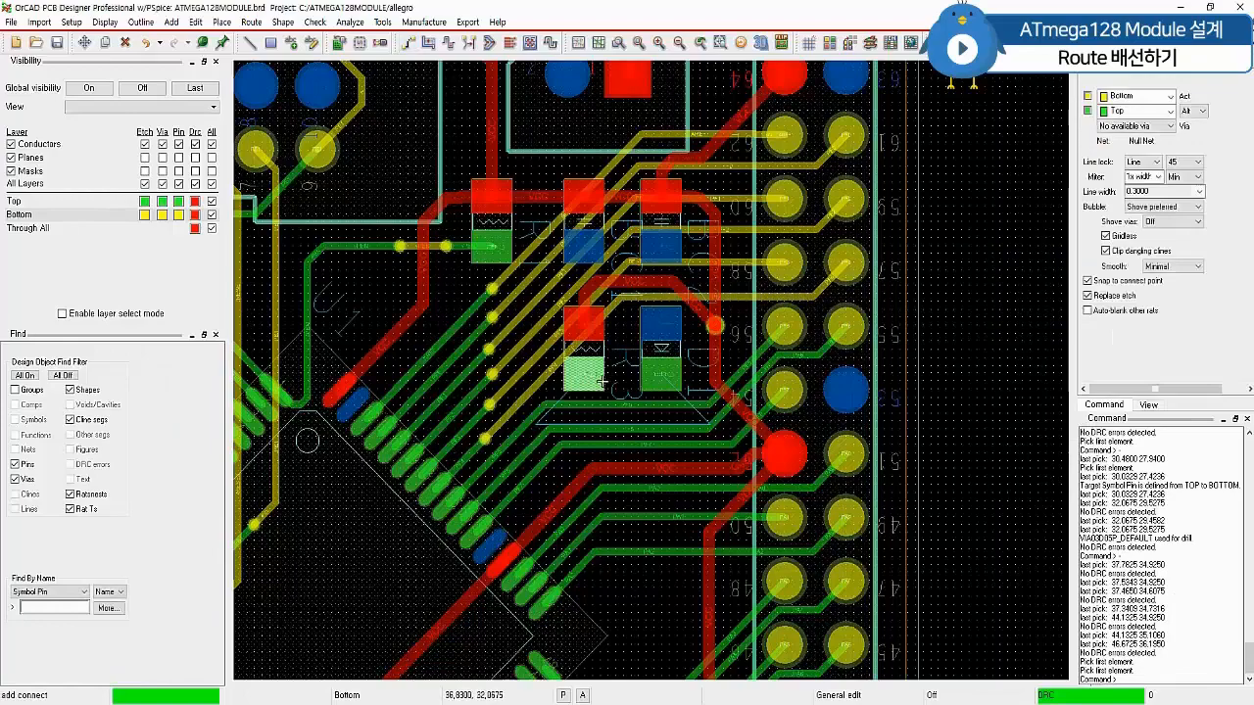
right_click(954, 320)
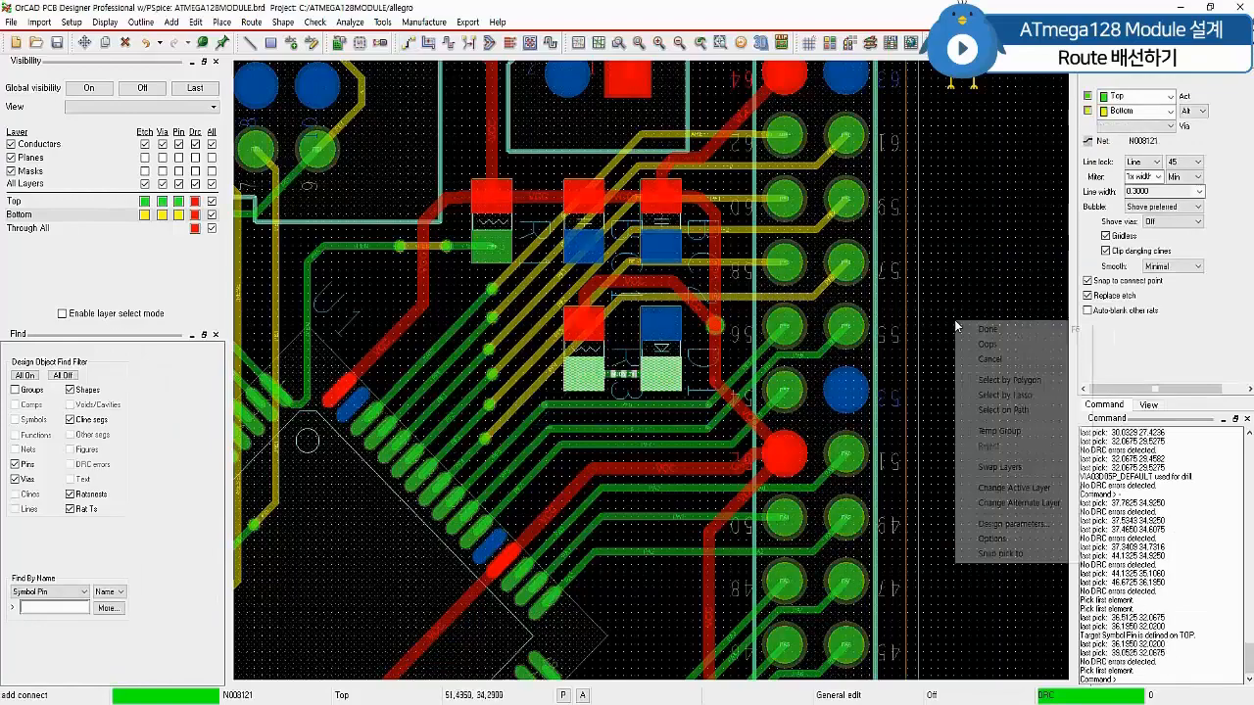
left_click(972, 330)
Fit the whole board in view and turn off the grid display
scroll(626, 515, "up", 2)
scroll(637, 512, "down", 1)
left_click(639, 43)
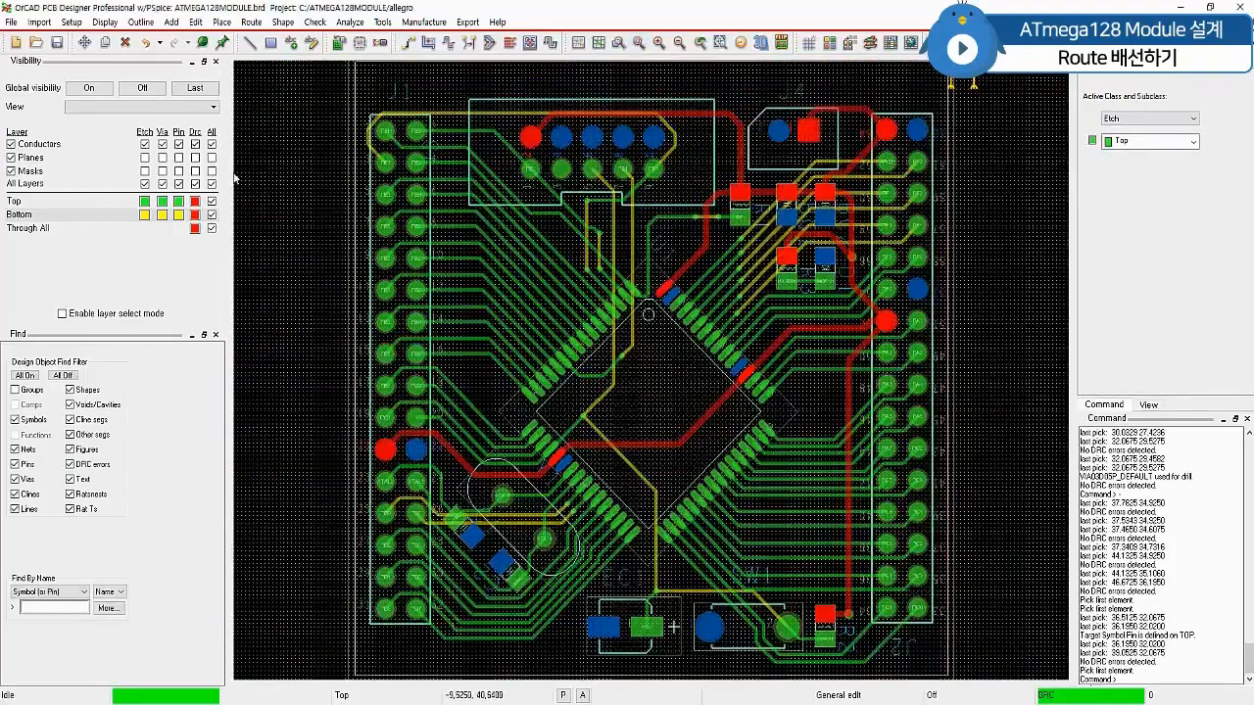
right_click(302, 135)
left_click(434, 194)
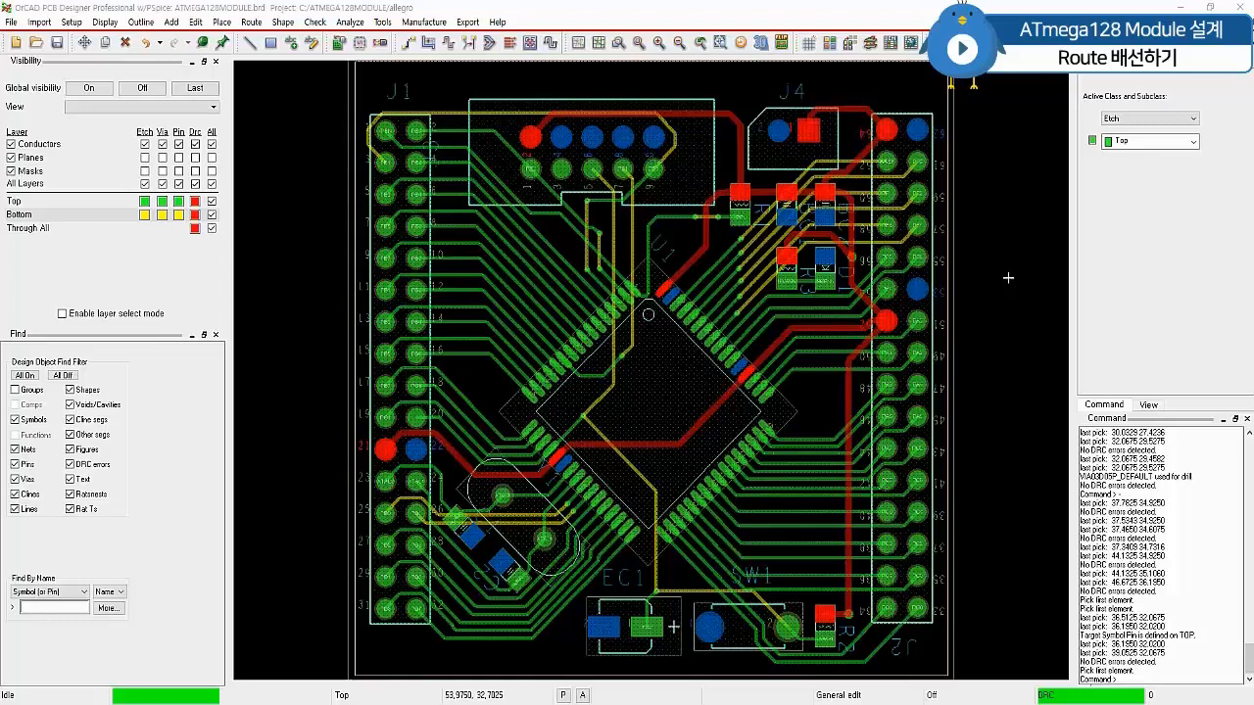
Slide the Top VCC corner segment between the 10-pin connector and R1 inward to form a longer diagonal
left_click(429, 43)
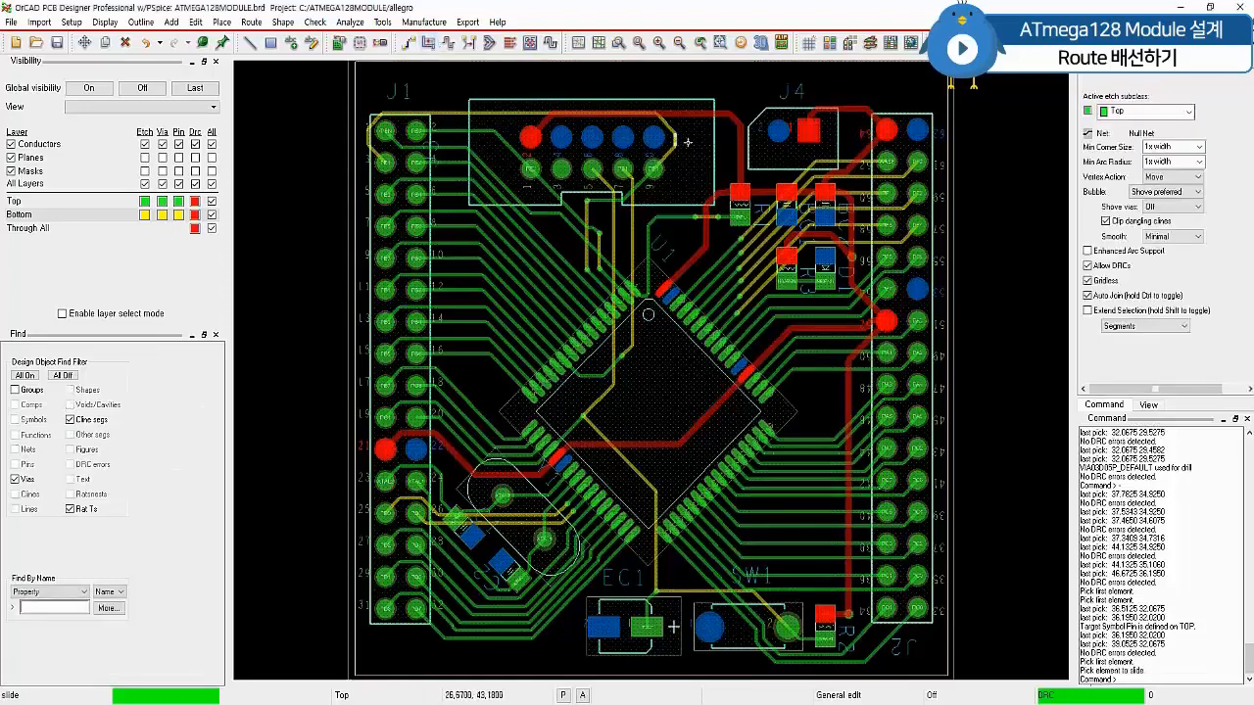
left_click(731, 128)
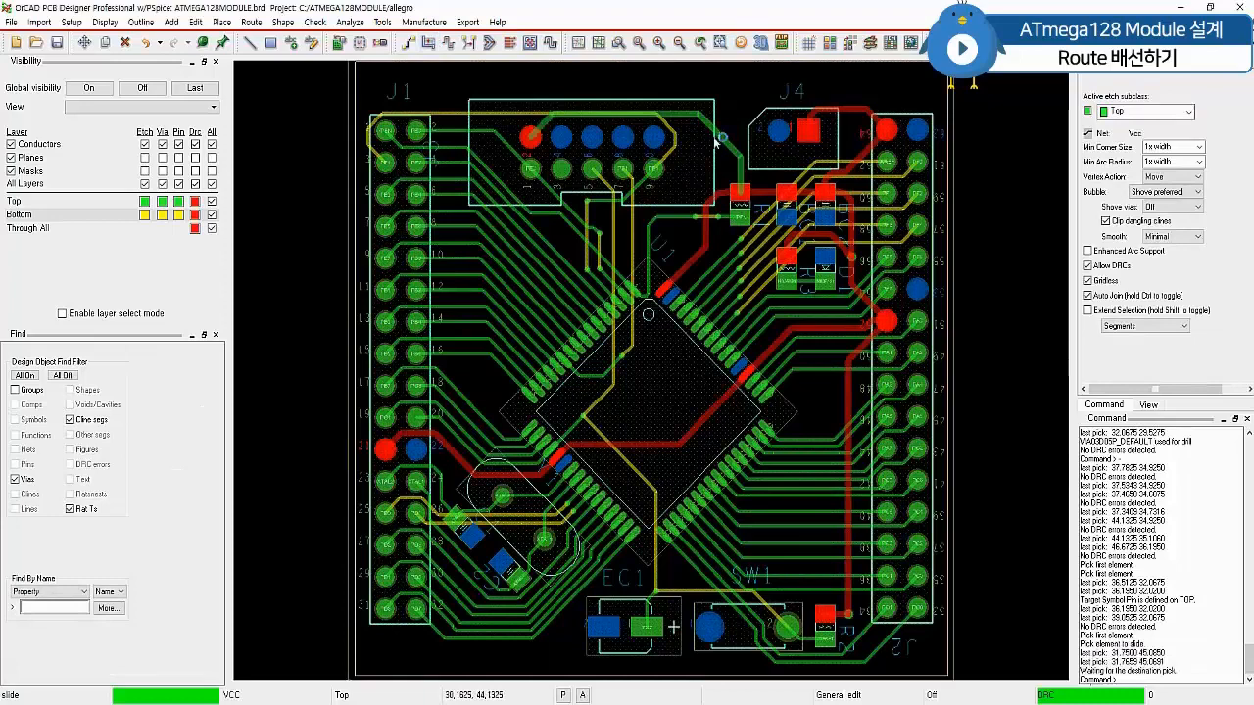
left_click(717, 142)
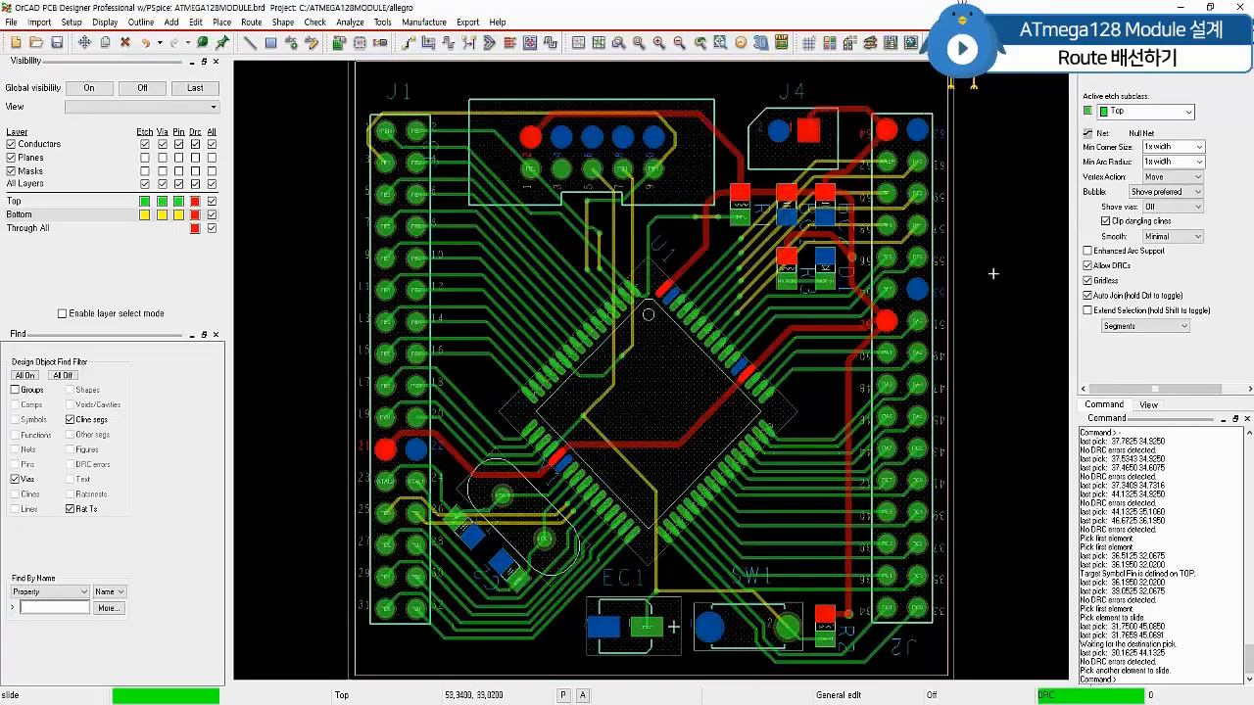
Apply Custom Smooth with 45-degree corners to the traces between the microcontroller, header J1 and the crystal area
left_click(471, 49)
left_click(572, 214)
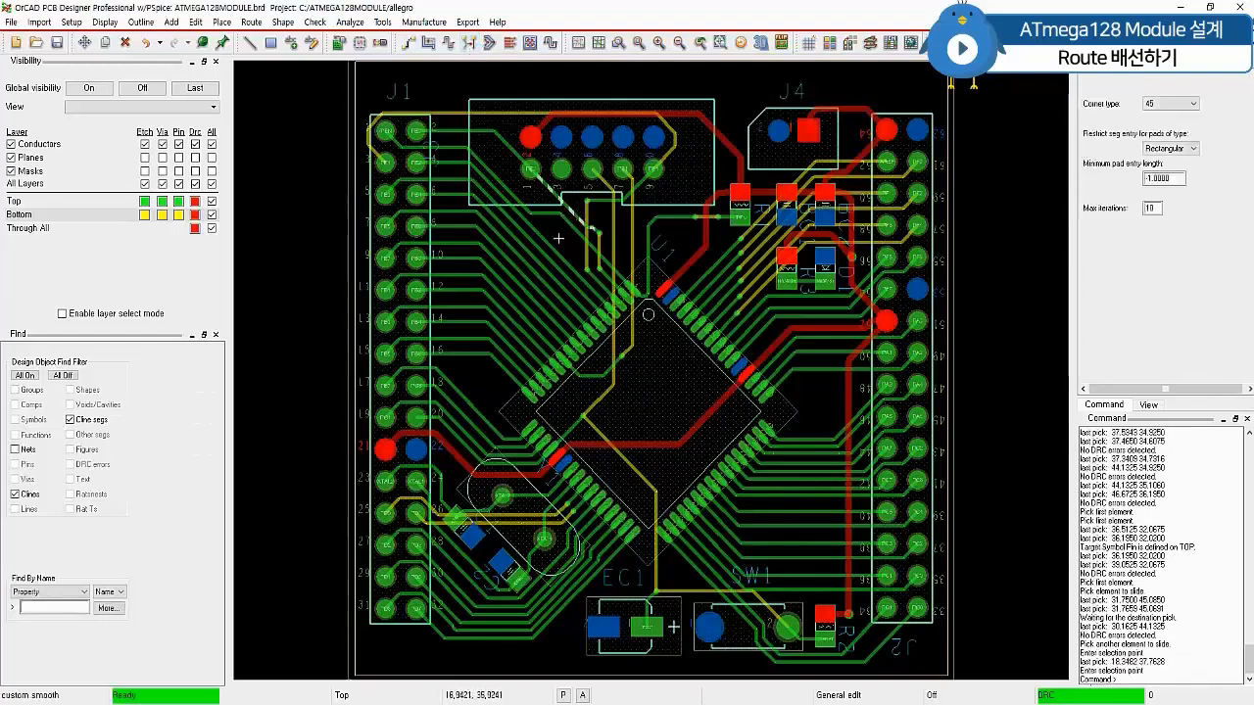
left_click(554, 219)
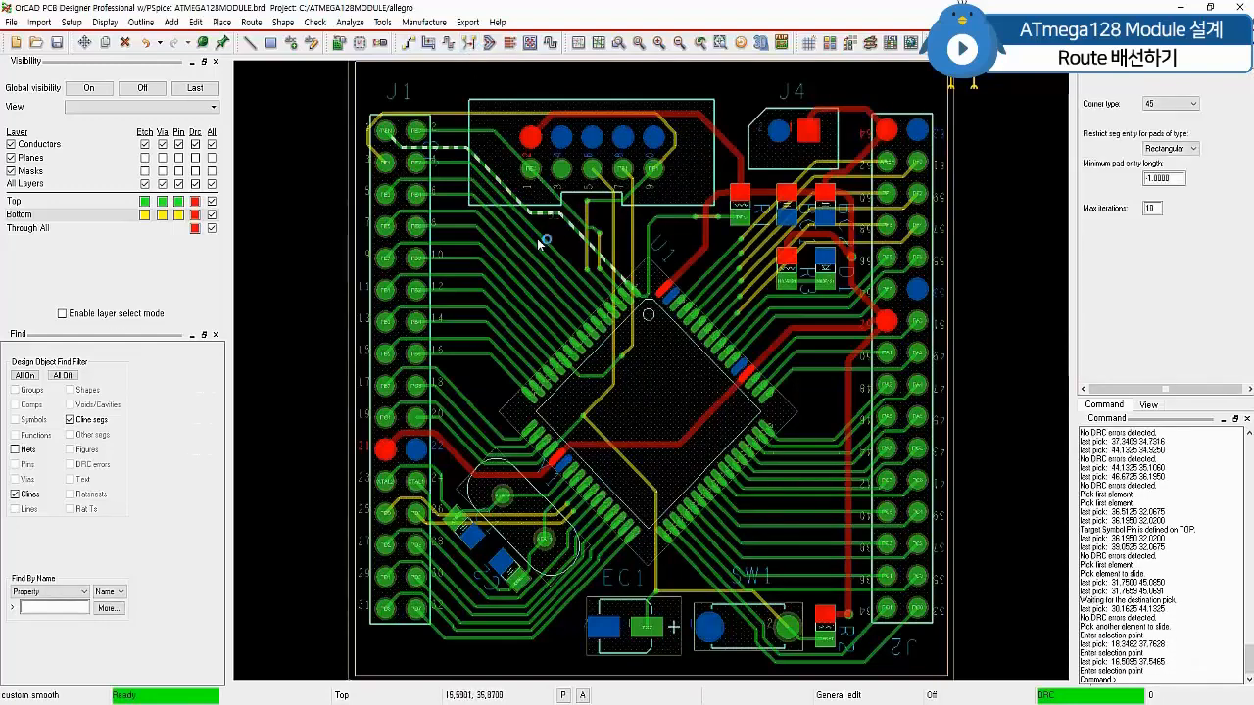
left_click(539, 241)
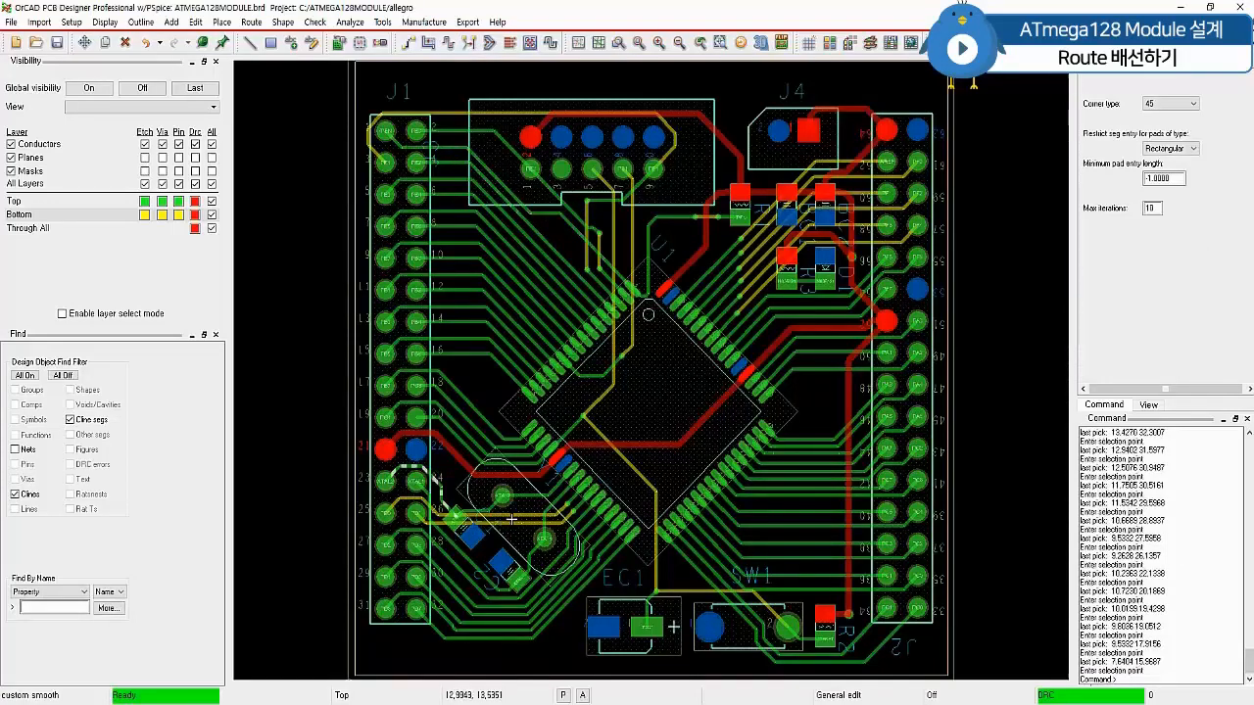
left_click(515, 519)
left_click(517, 528)
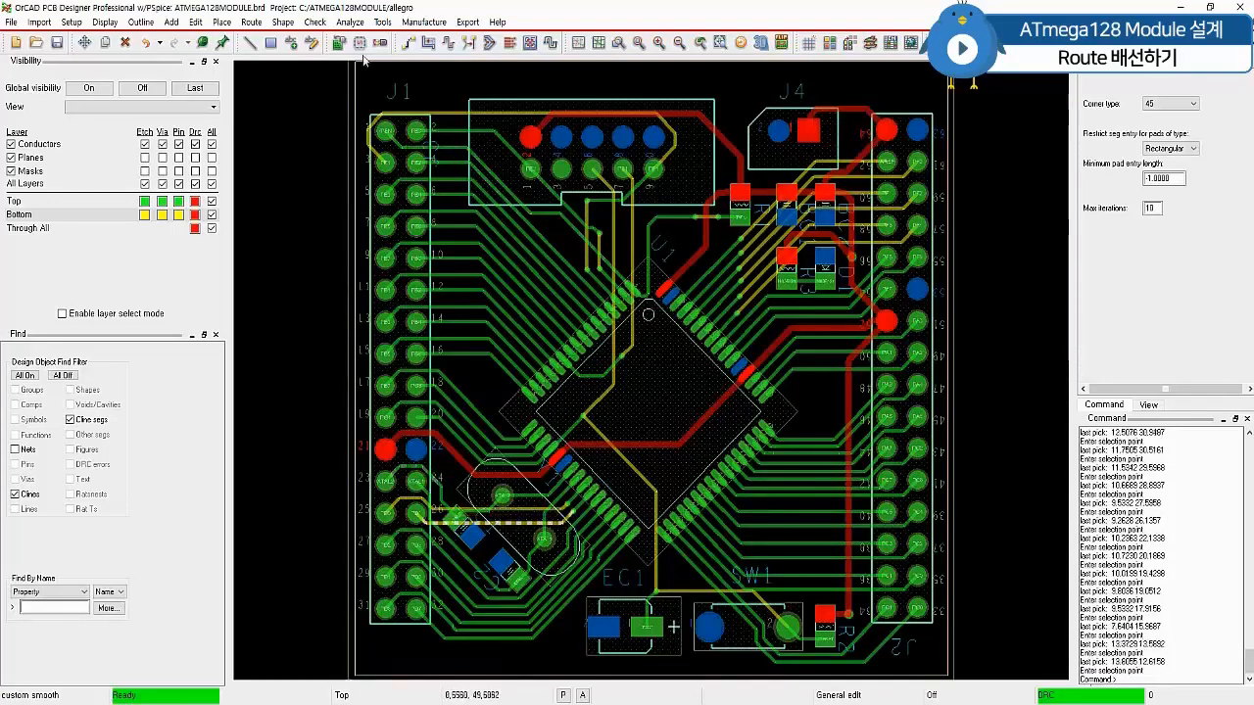
Slide the horizontal PD0 segment on the Bottom layer where it crosses the crystal
left_click(414, 45)
left_click(530, 524)
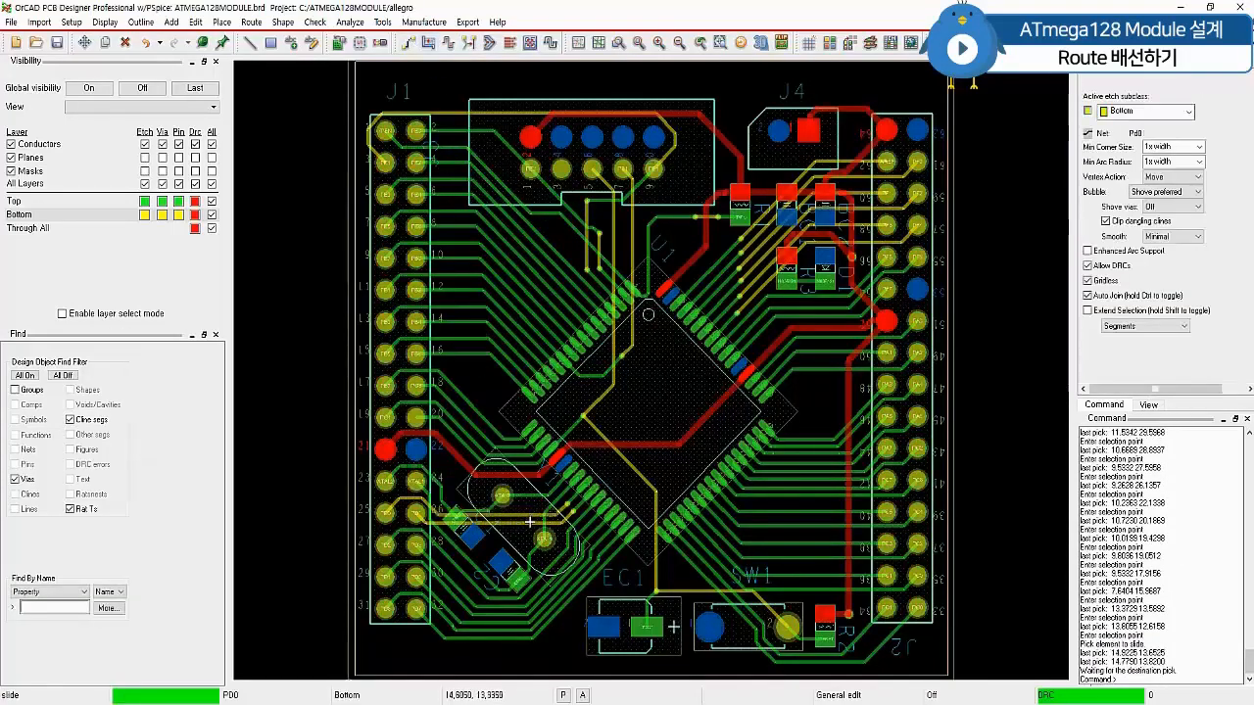
left_click(527, 523)
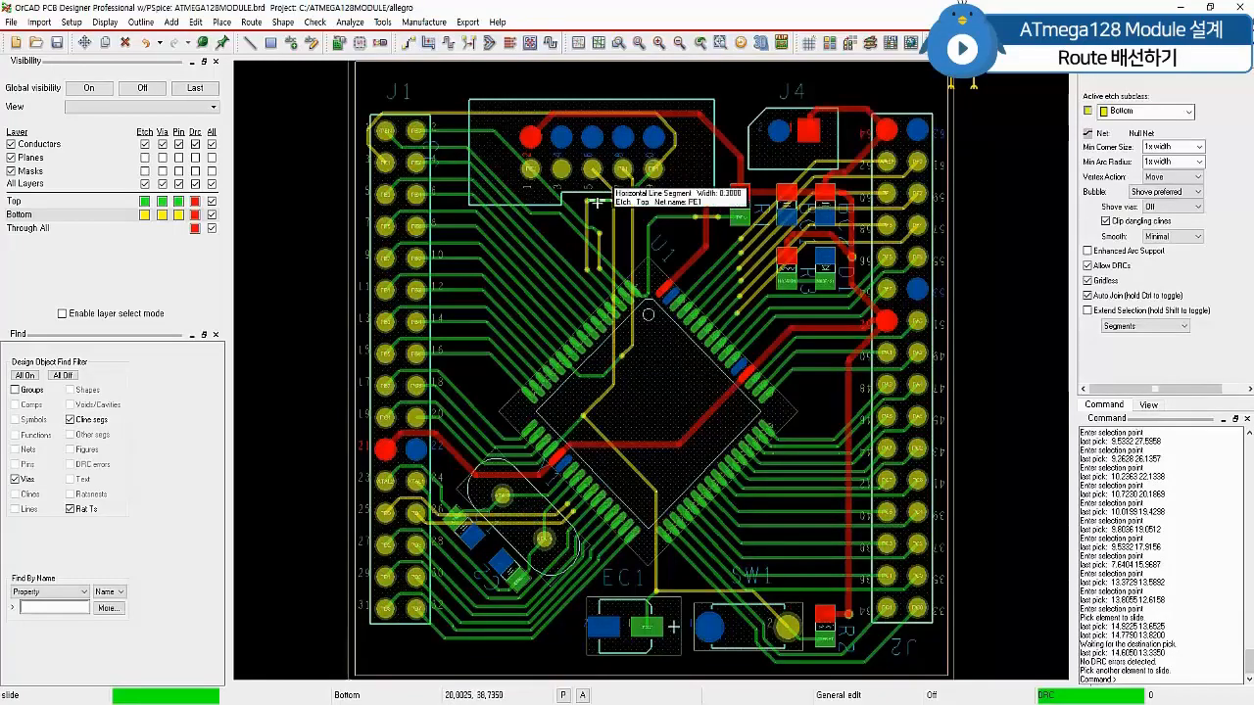